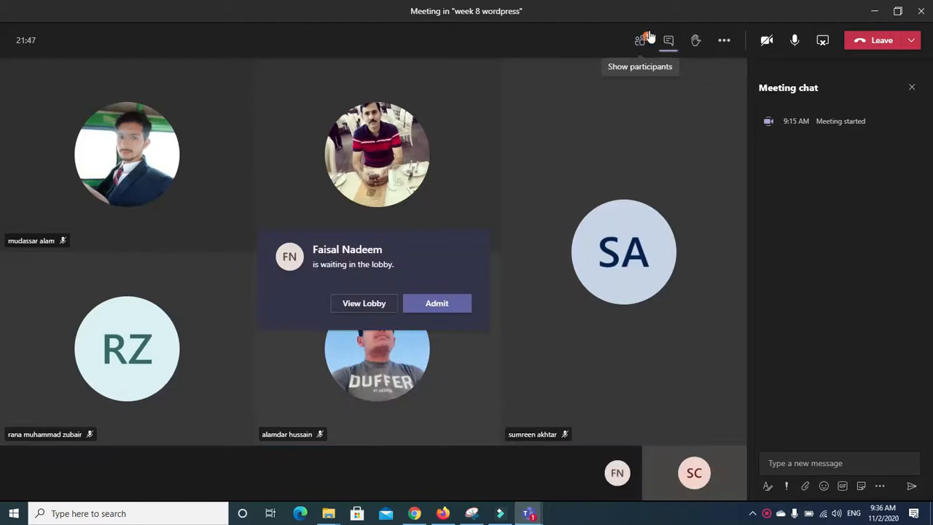
# Step: Admit the waiting guest from the Teams lobby through the Participants panel
pyautogui.click(348, 305)
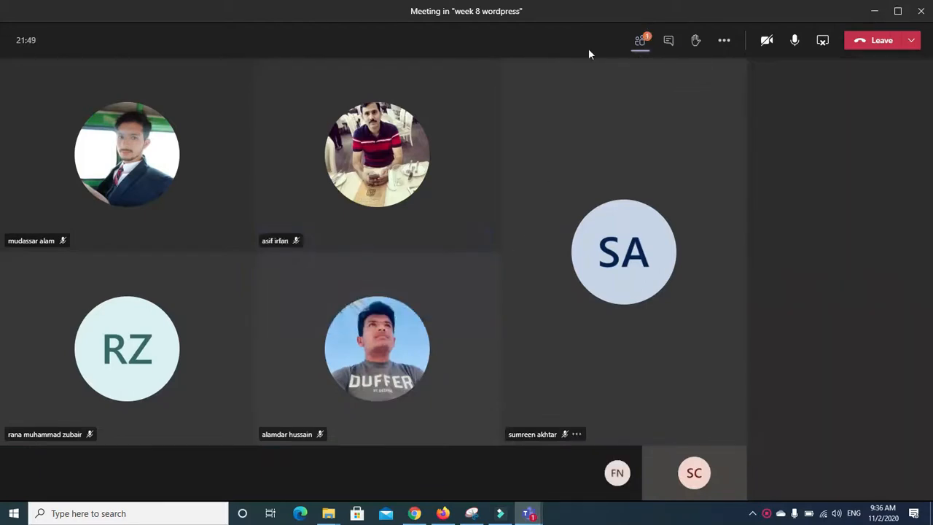
pyautogui.click(897, 169)
pyautogui.click(888, 171)
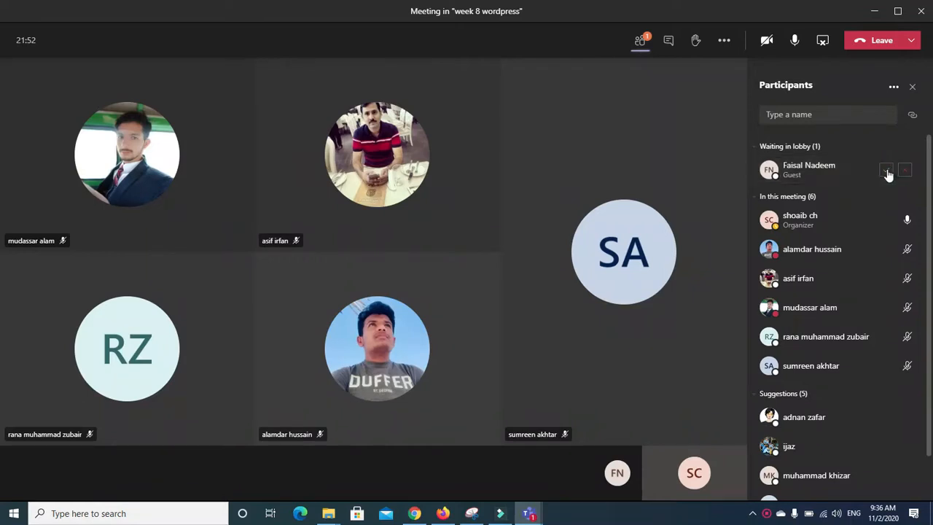
pyautogui.click(888, 172)
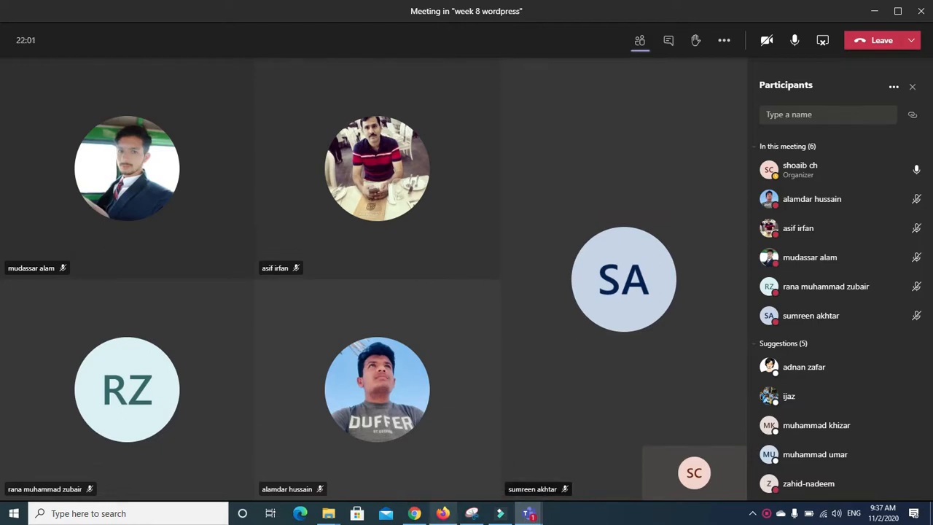
# Step: Close the Edit Template tab in Chrome and glance at the live Homepage
pyautogui.moveTo(417, 514)
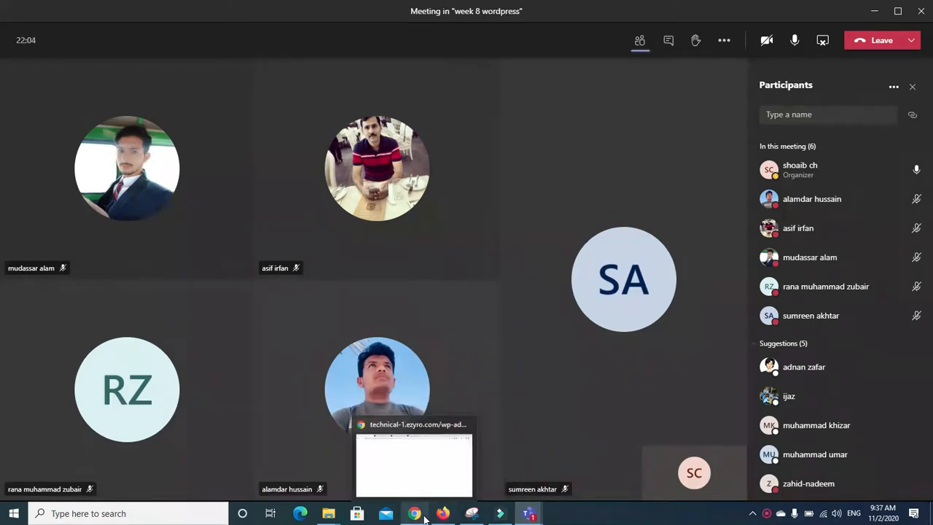
pyautogui.click(407, 476)
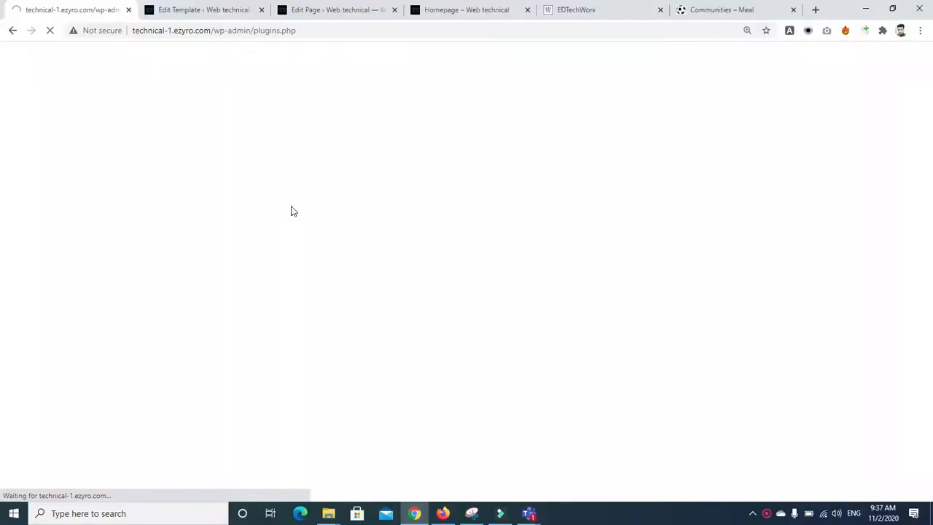
pyautogui.click(177, 13)
pyautogui.click(108, 10)
pyautogui.click(49, 35)
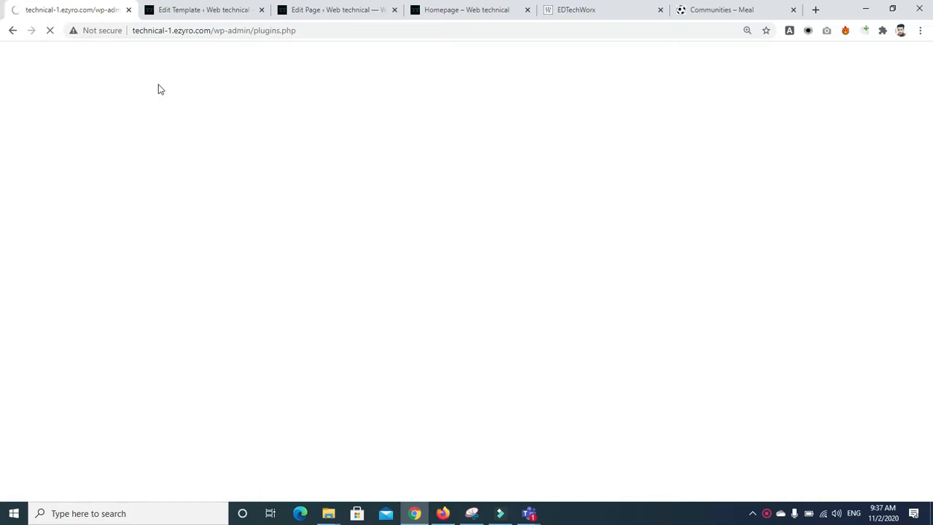
pyautogui.click(172, 13)
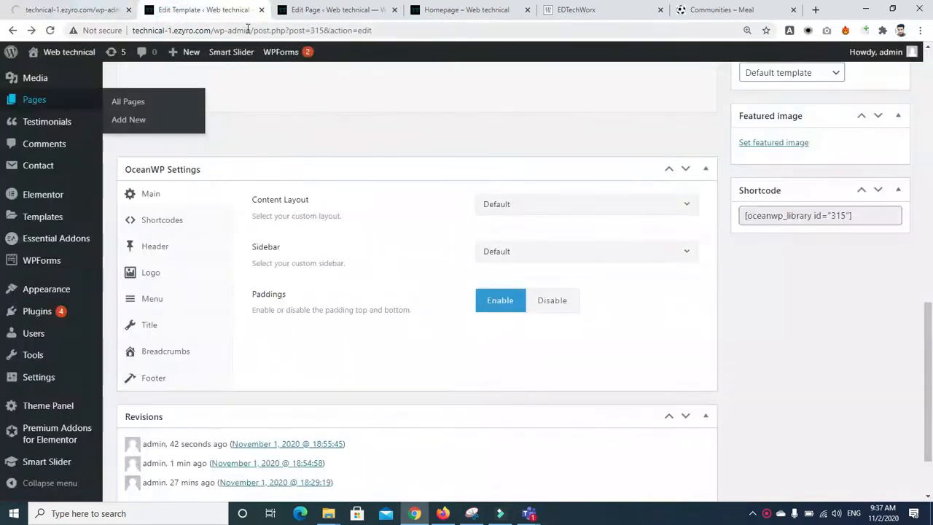
pyautogui.click(261, 9)
pyautogui.click(317, 14)
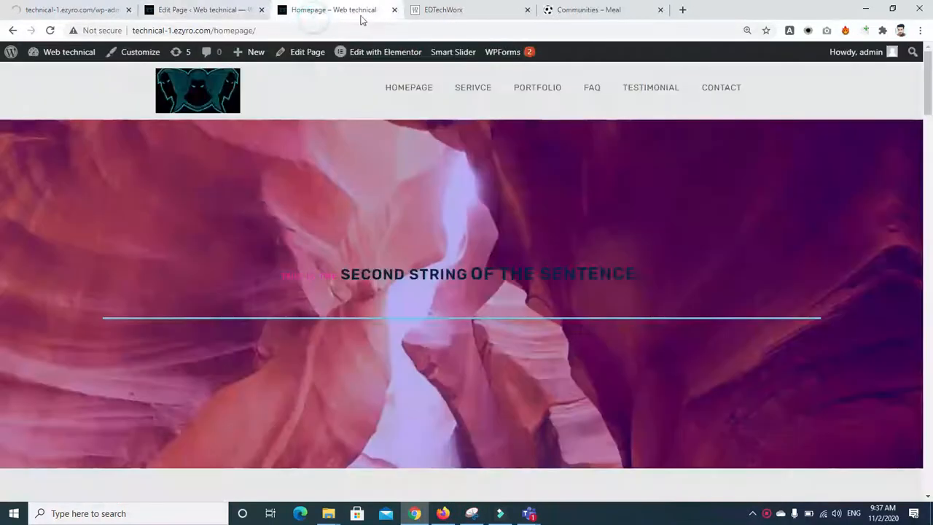
pyautogui.click(239, 10)
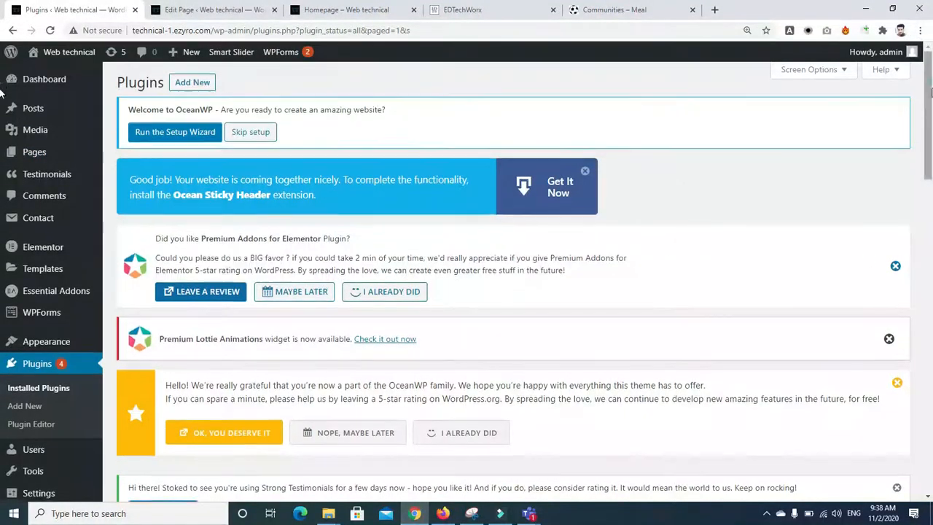
# Step: Review the Elementor – Header, Footer & Blocks plugin details, then go to its templates page
pyautogui.scroll(-3, 4, 201)
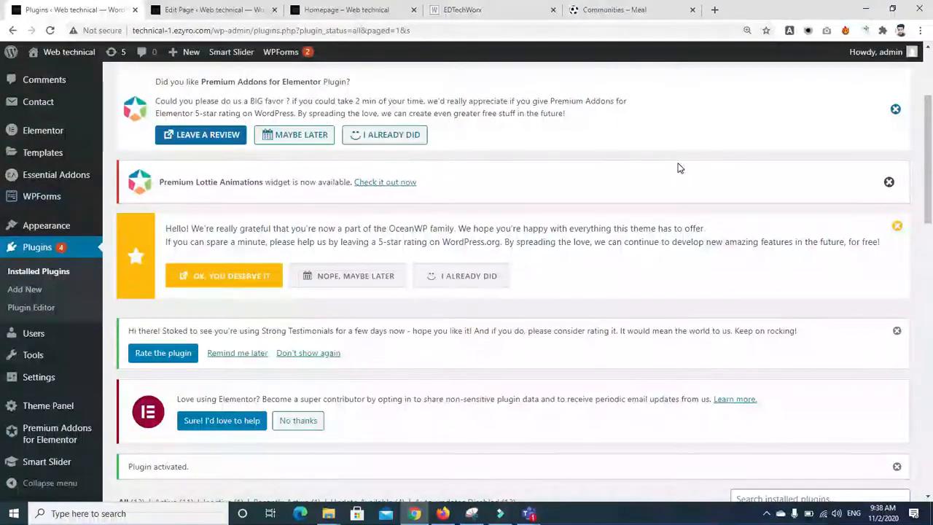
pyautogui.moveTo(930, 201); pyautogui.dragTo(931, 335)
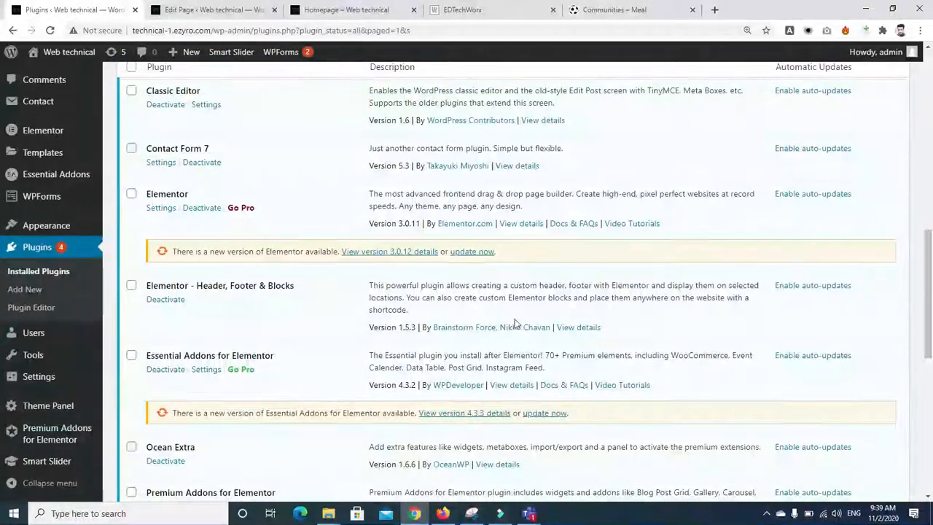
pyautogui.click(570, 327)
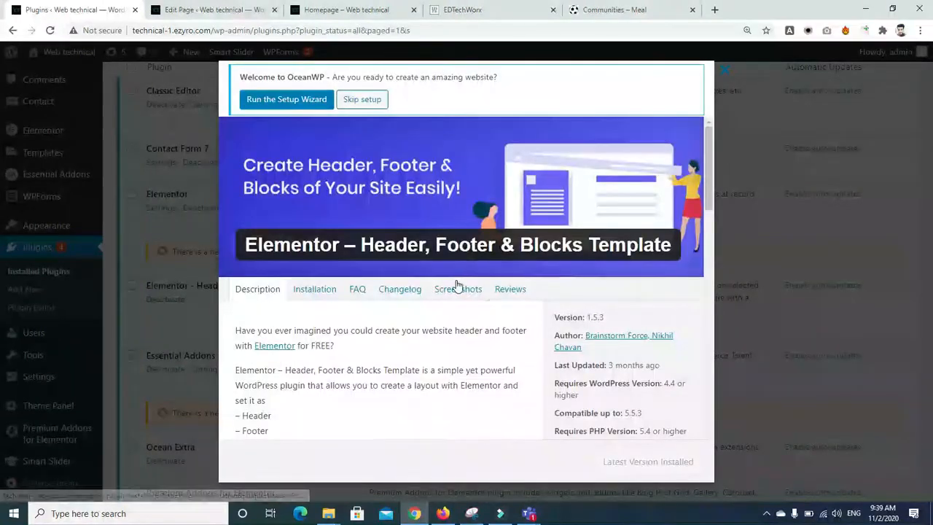
pyautogui.click(458, 289)
pyautogui.moveTo(706, 186); pyautogui.dragTo(710, 292)
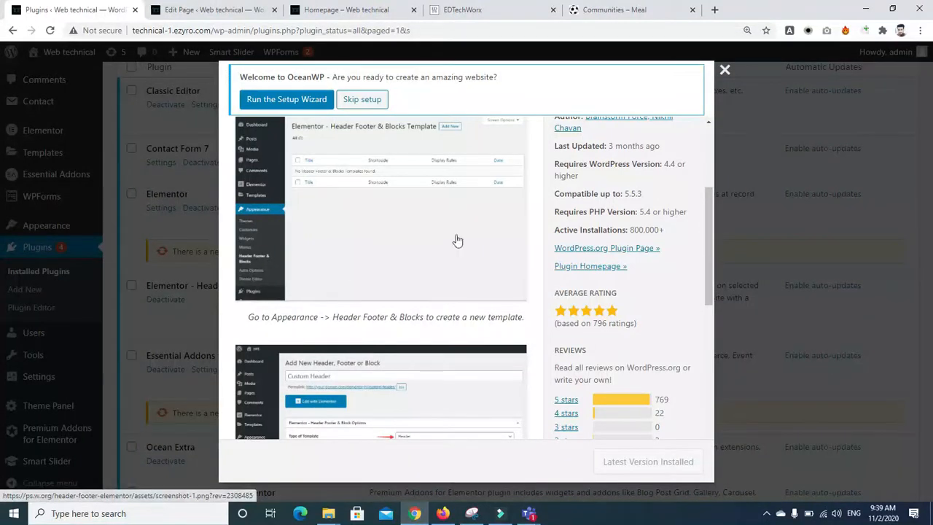
pyautogui.click(725, 69)
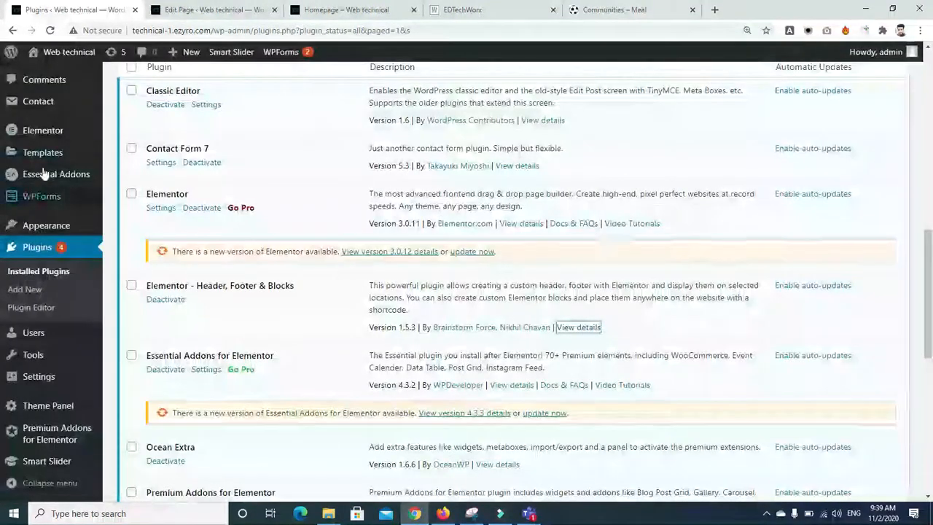
pyautogui.moveTo(63, 228)
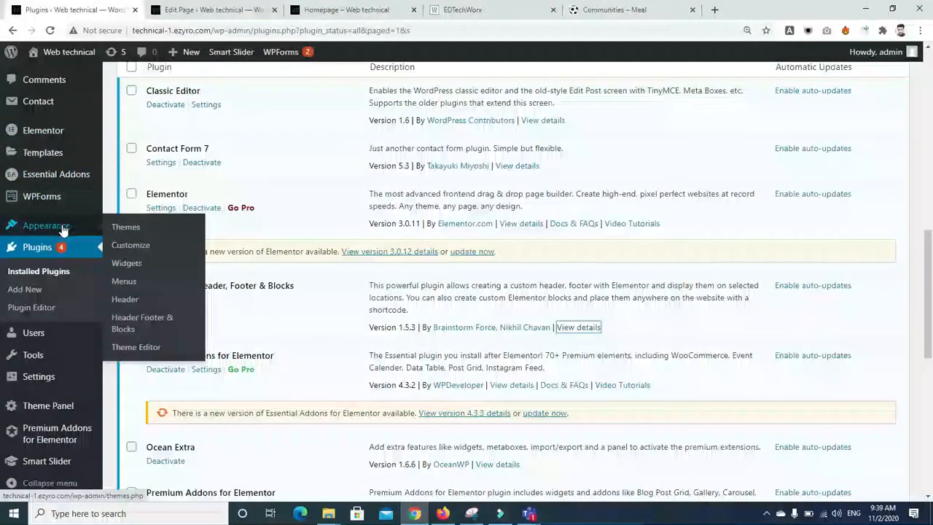
pyautogui.click(129, 322)
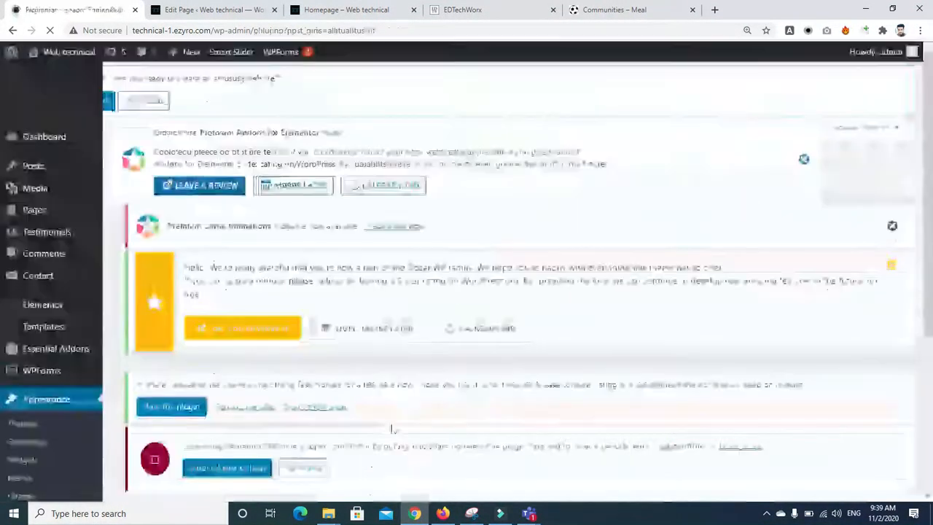
# Step: Admit the next lobby guest in Teams, then return to the WordPress templates list
pyautogui.moveTo(529, 512)
pyautogui.click(563, 464)
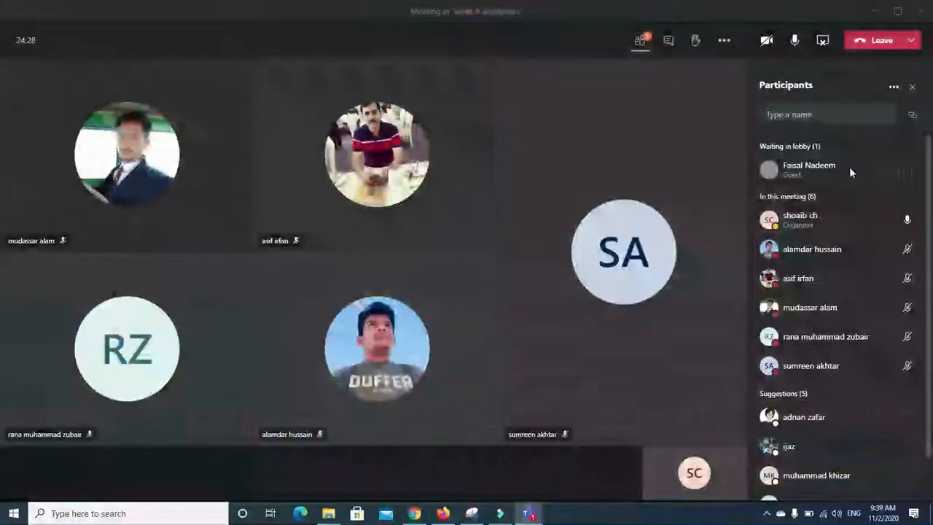
pyautogui.click(883, 175)
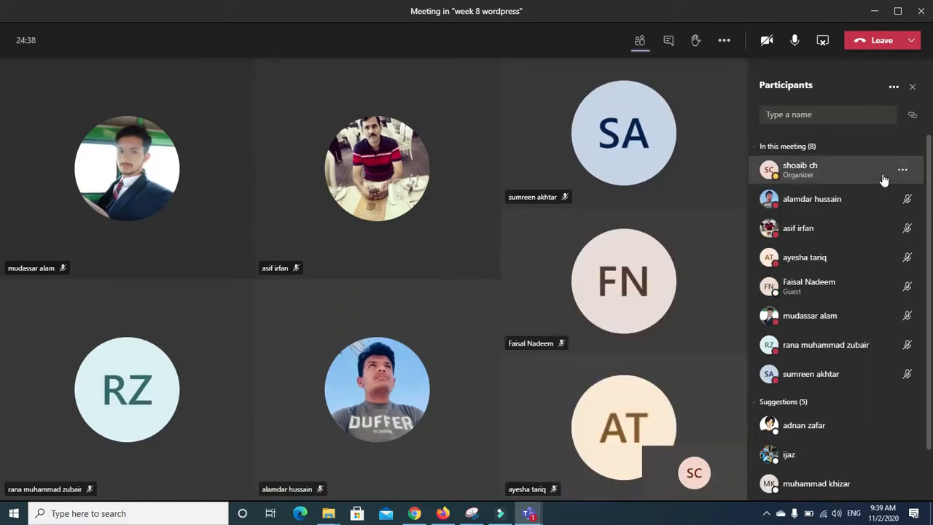
pyautogui.click(415, 516)
pyautogui.scroll(-4, 2, 313)
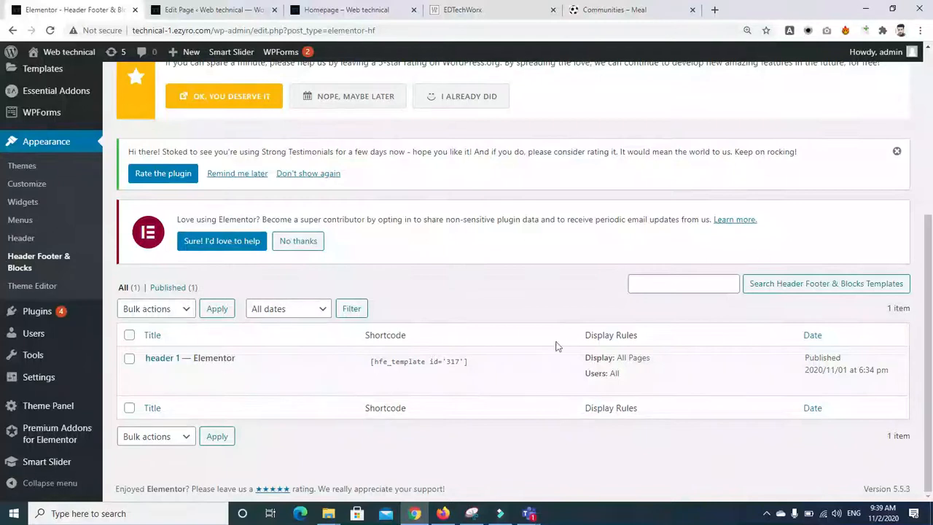
# Step: Trash the 'header 1' template and create a new Header-type template named 'header'
pyautogui.click(219, 374)
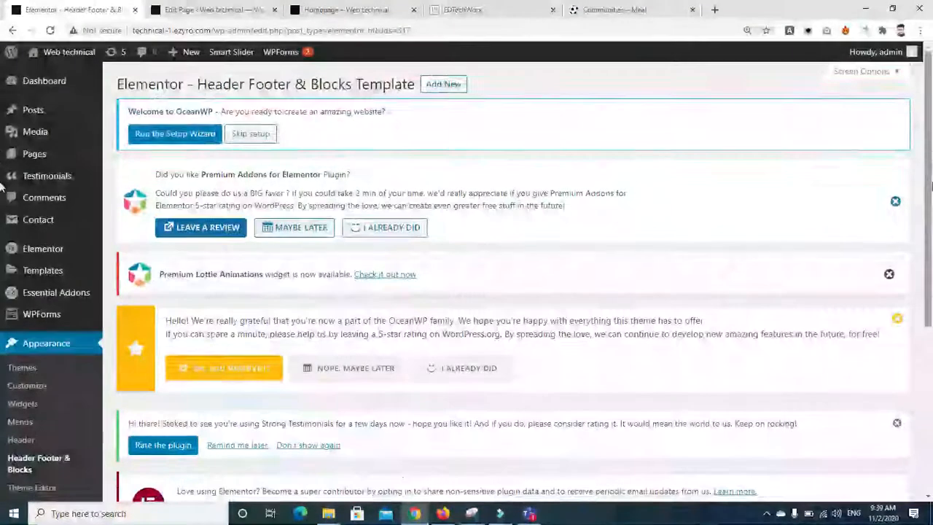
pyautogui.moveTo(931, 186); pyautogui.dragTo(904, 138)
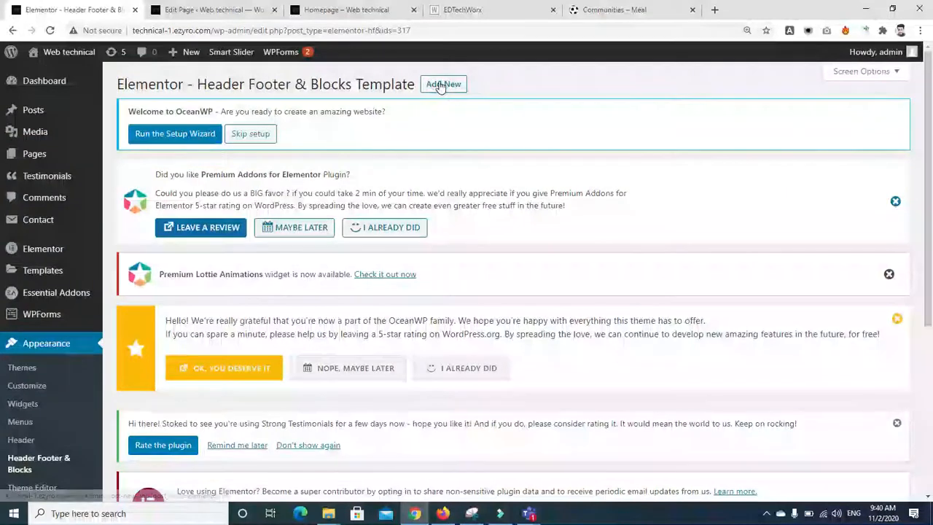
pyautogui.click(441, 84)
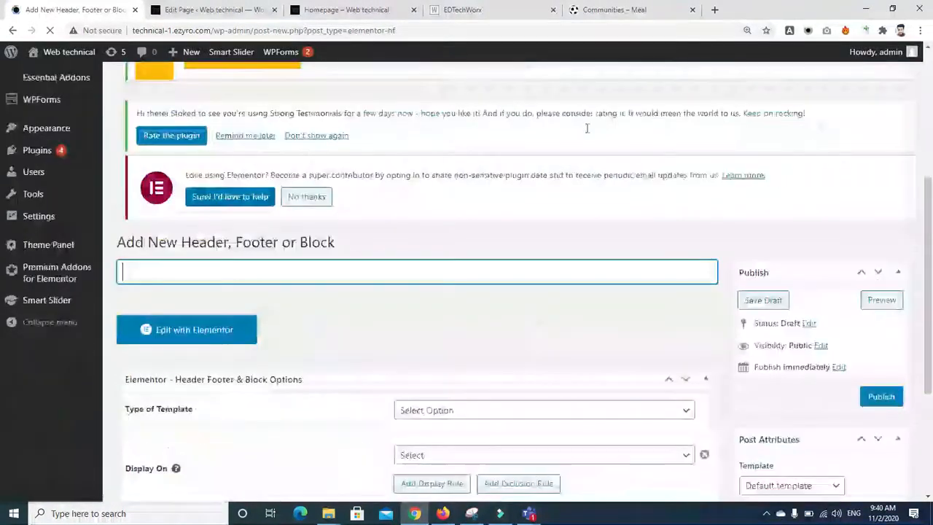
pyautogui.click(354, 281)
pyautogui.write('header')
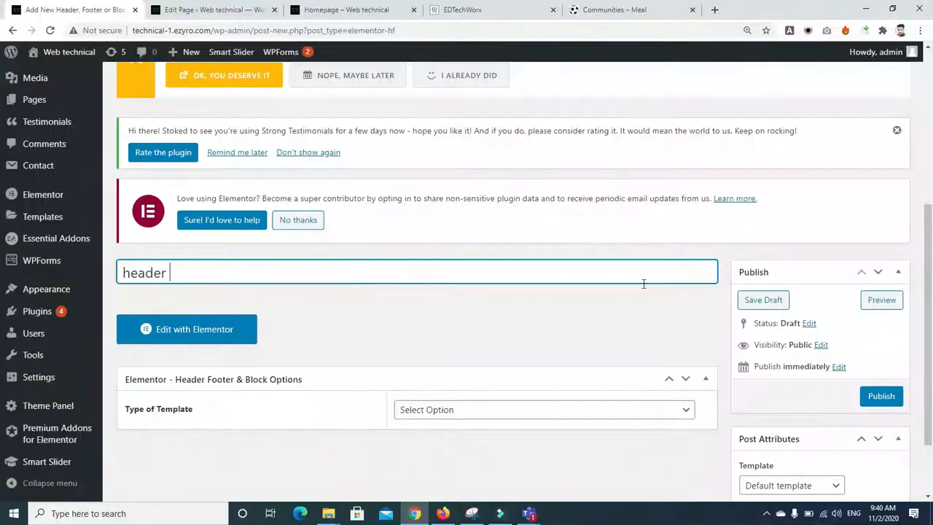
pyautogui.scroll(-1, 931, 213)
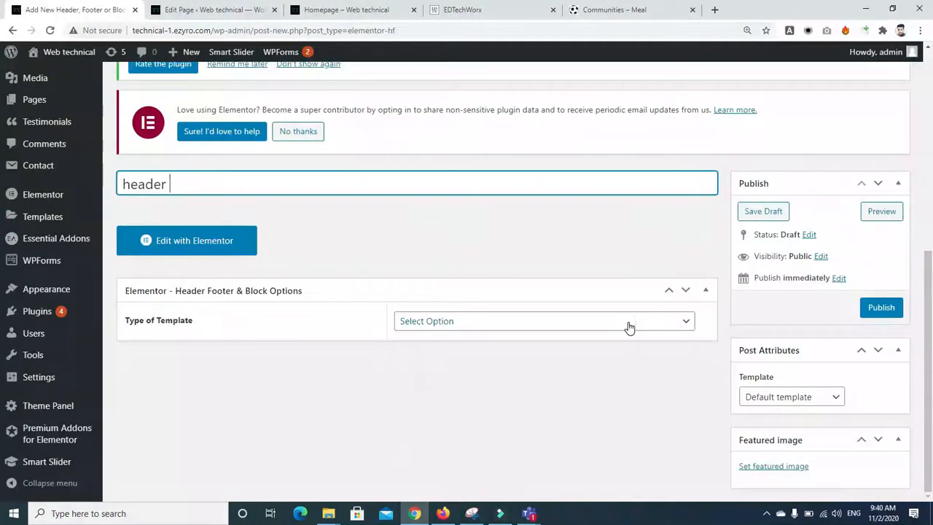
pyautogui.click(630, 327)
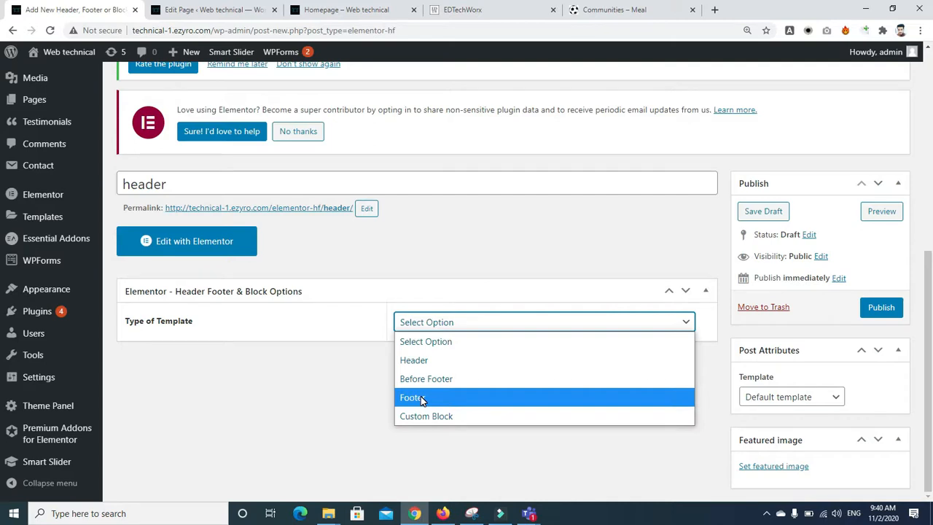
pyautogui.click(419, 359)
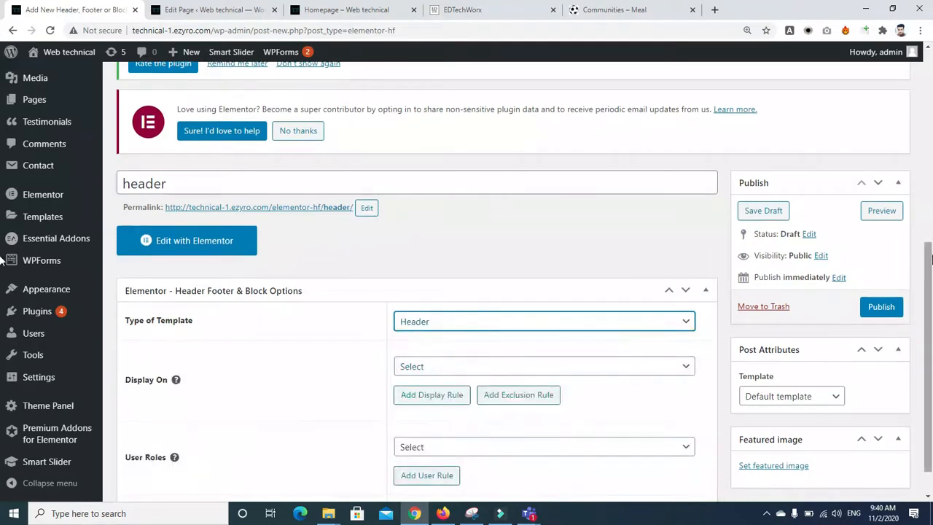
# Step: Display the header on All Pages for All user roles and publish it
pyautogui.scroll(-1, 904, 306)
pyautogui.click(603, 335)
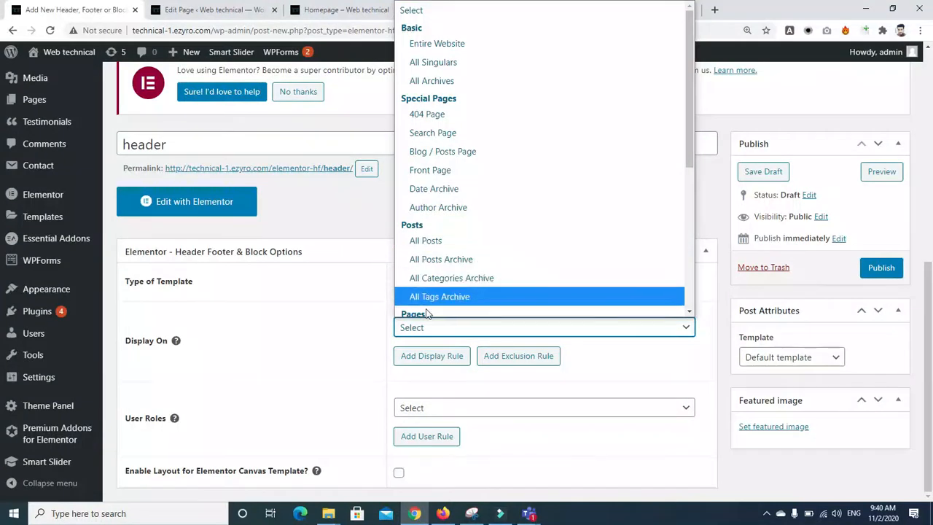
pyautogui.moveTo(690, 149); pyautogui.dragTo(692, 194)
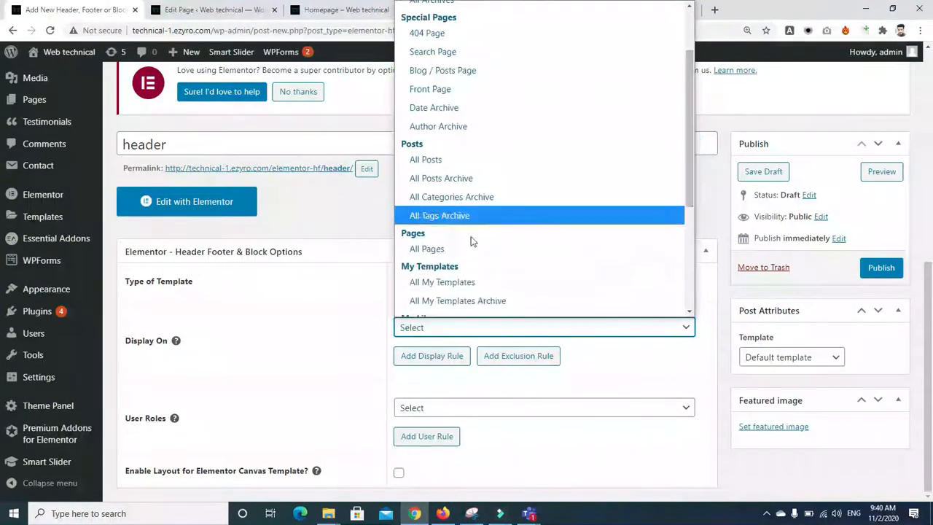
pyautogui.click(412, 249)
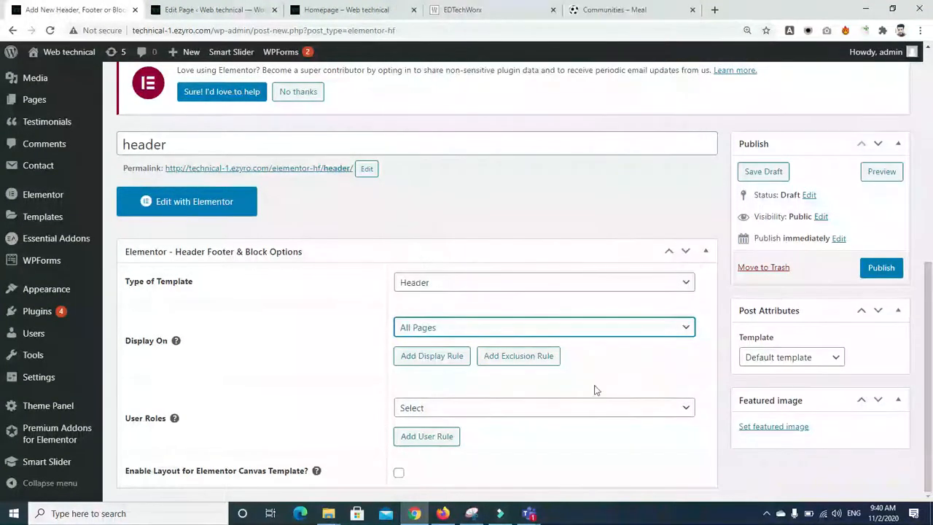
pyautogui.click(670, 409)
pyautogui.click(671, 411)
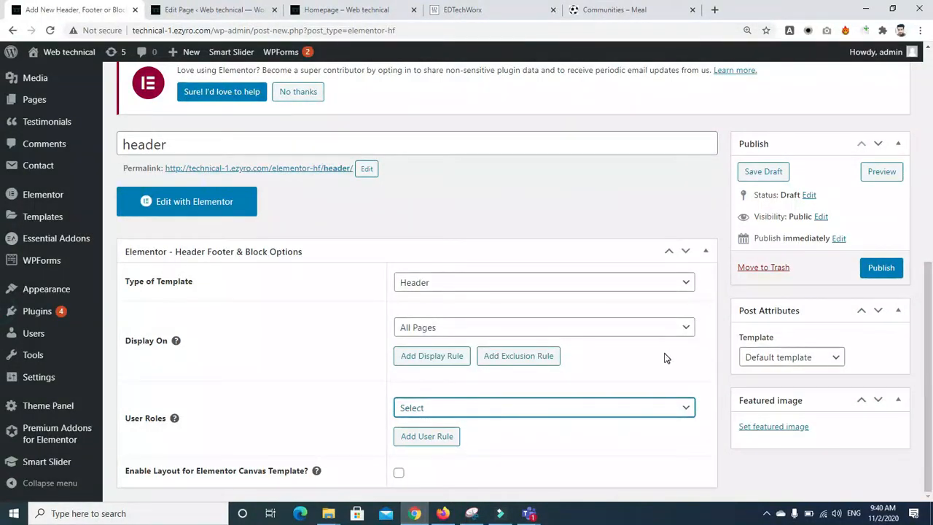
pyautogui.click(662, 410)
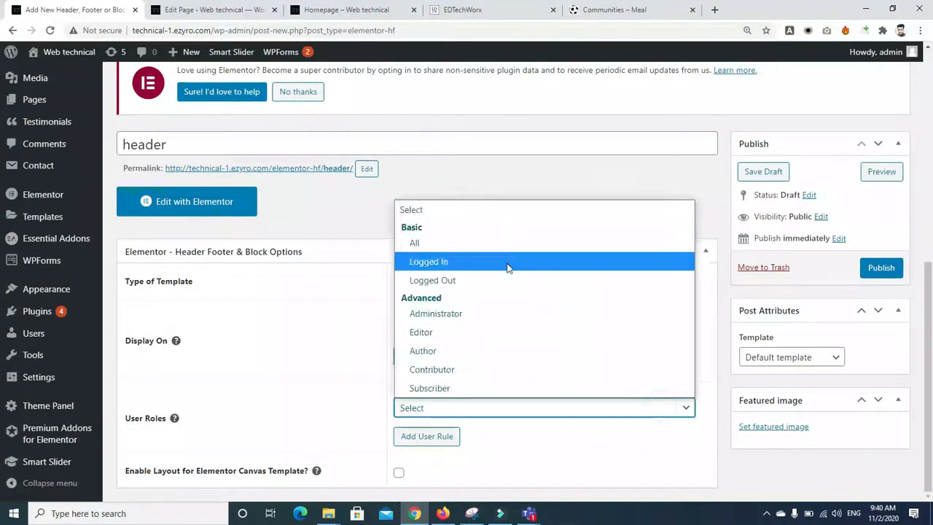
pyautogui.click(412, 243)
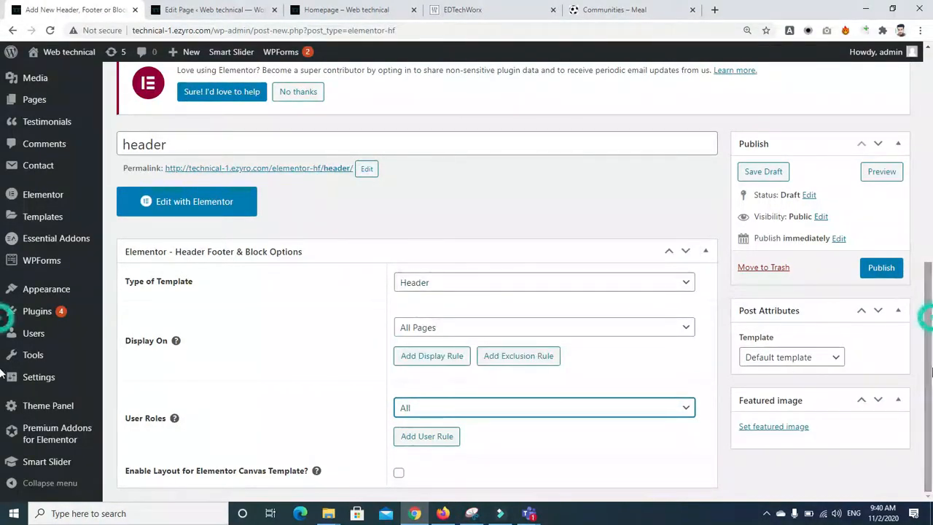
pyautogui.click(879, 269)
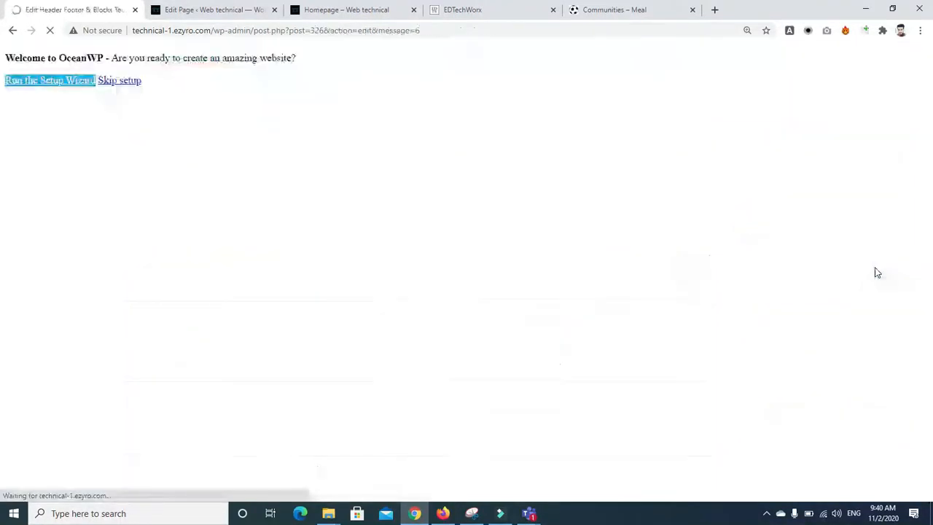
# Step: Launch the 'header' template in the Elementor editor
pyautogui.scroll(-5, 362, 268)
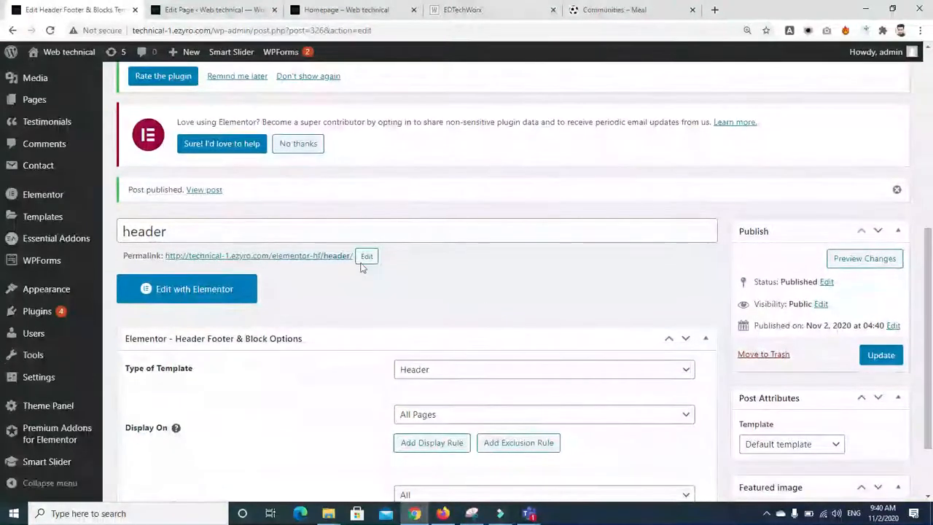
pyautogui.click(210, 290)
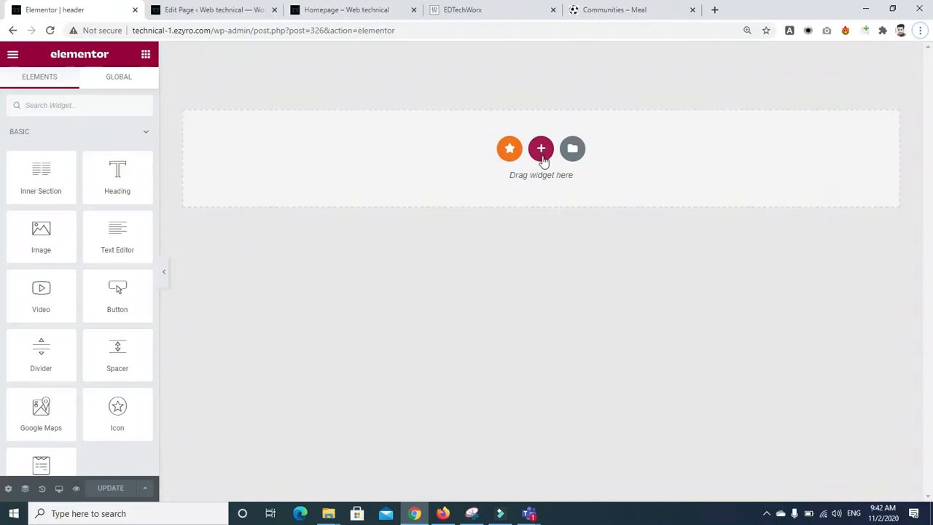
# Step: Add a two-column section, narrow its left column, and drop an Image widget into it
pyautogui.click(542, 159)
pyautogui.click(448, 179)
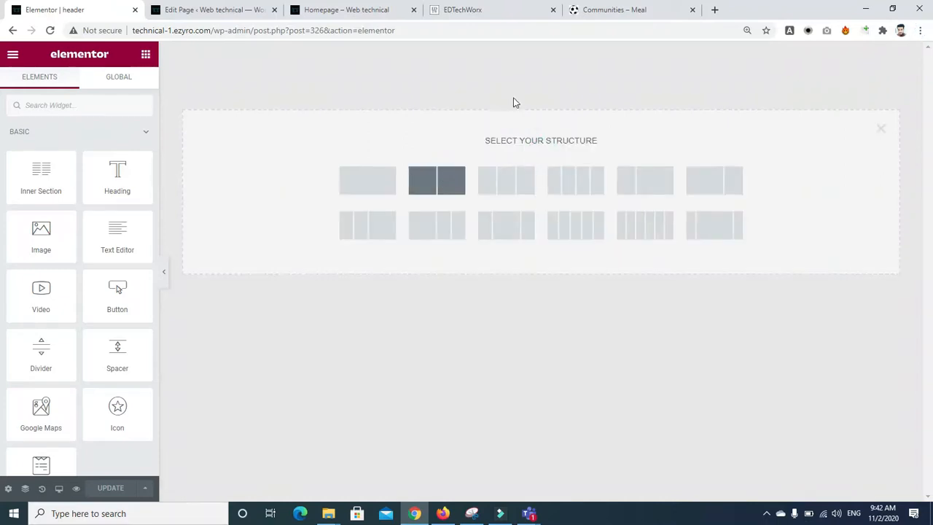
pyautogui.moveTo(540, 63); pyautogui.dragTo(334, 66)
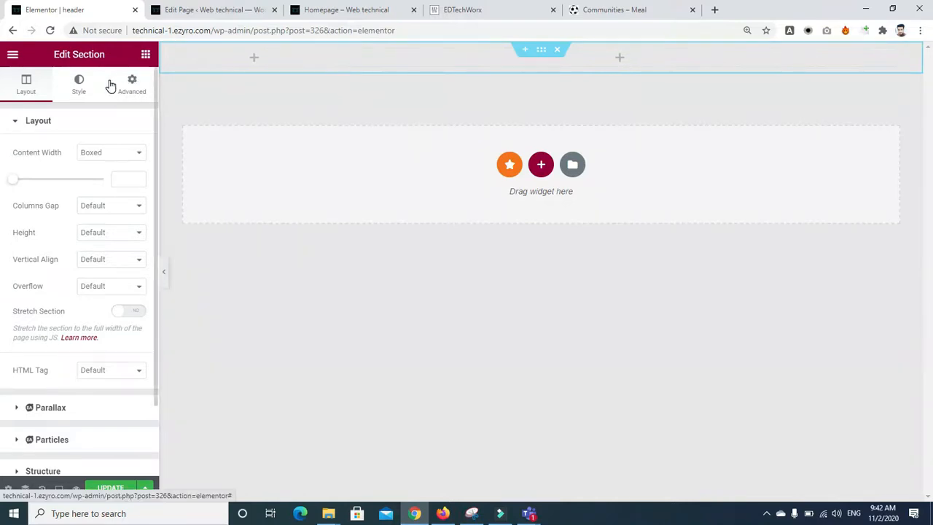
pyautogui.click(146, 57)
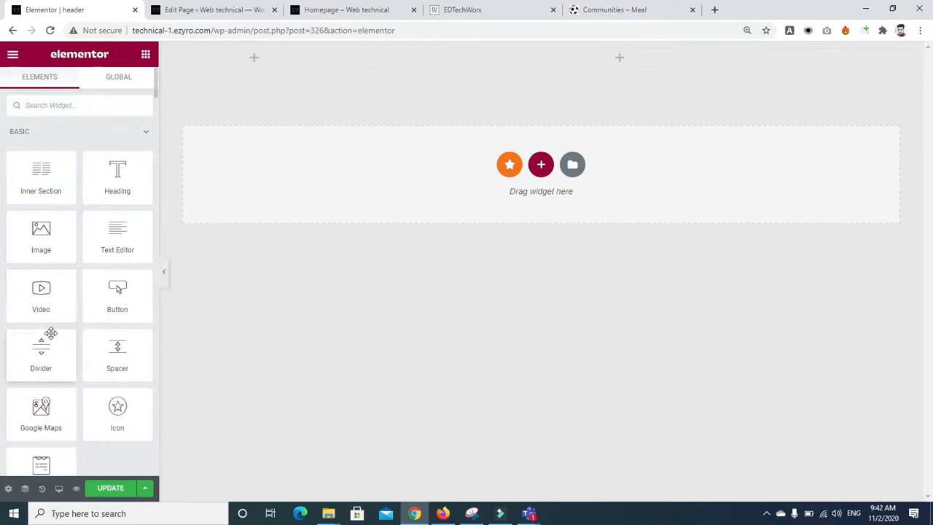
pyautogui.moveTo(41, 239); pyautogui.dragTo(272, 53)
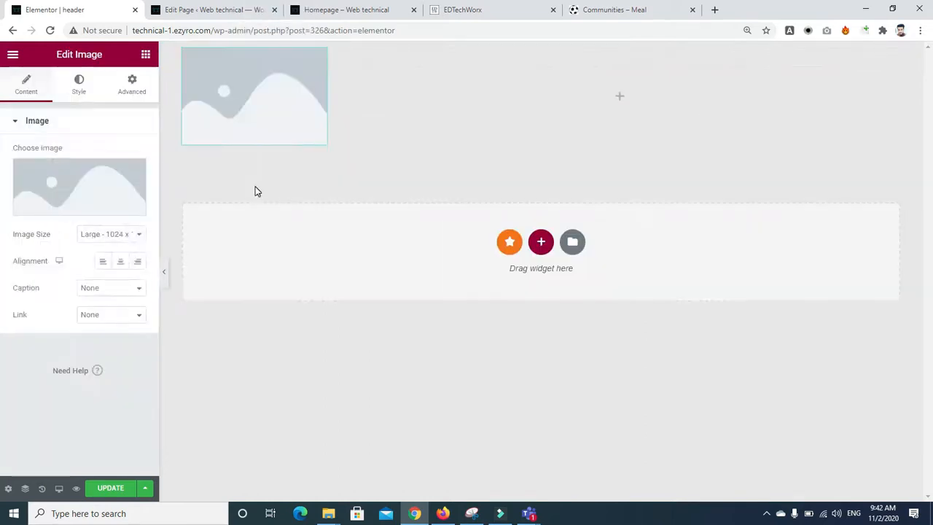
# Step: Insert the lion logo from the Media Library and reduce its width to about 51%
pyautogui.click(71, 203)
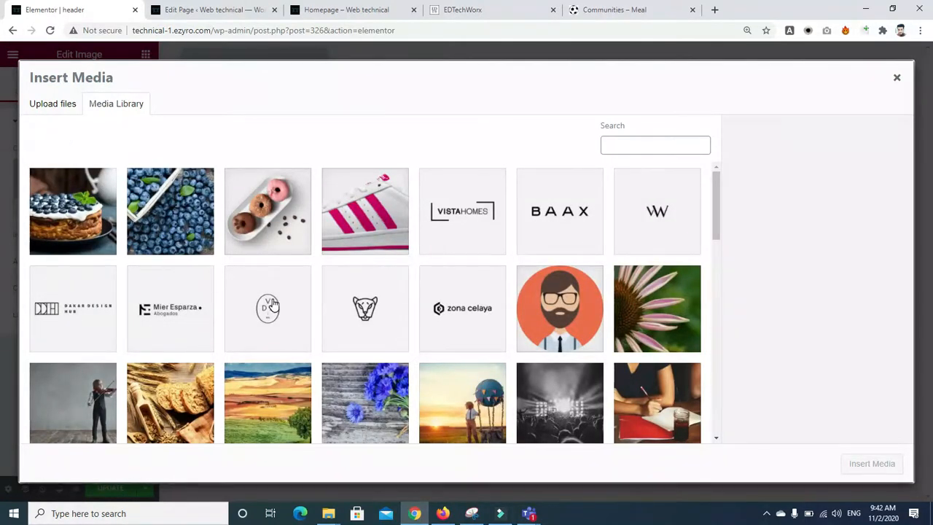
pyautogui.click(372, 305)
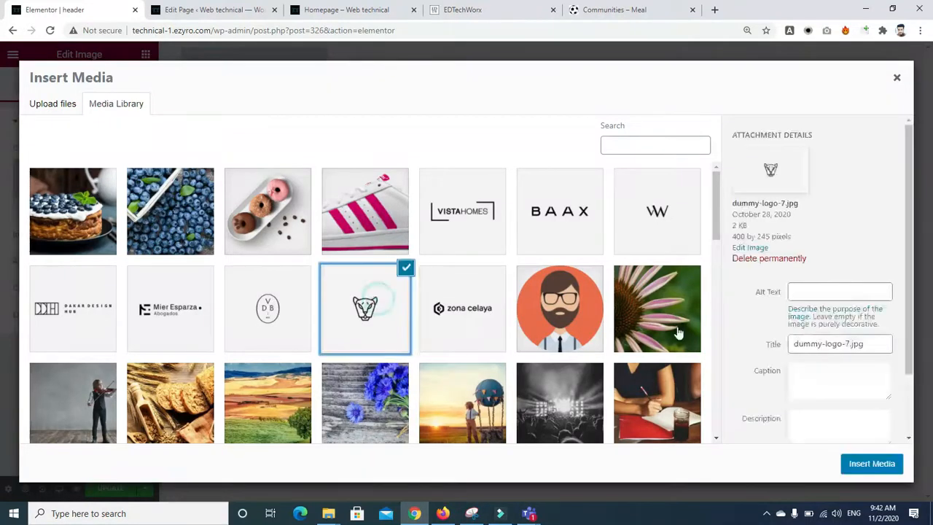
pyautogui.click(859, 471)
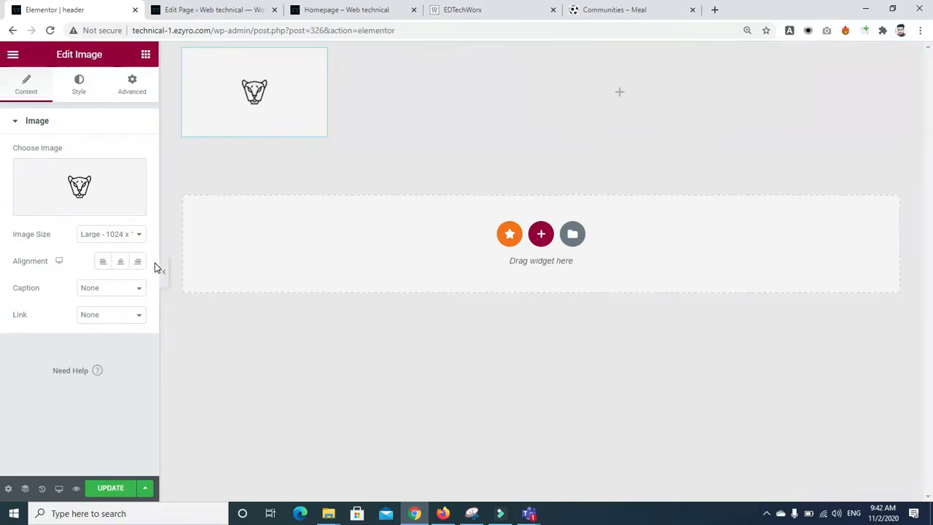
pyautogui.click(69, 89)
pyautogui.moveTo(21, 181); pyautogui.dragTo(63, 186)
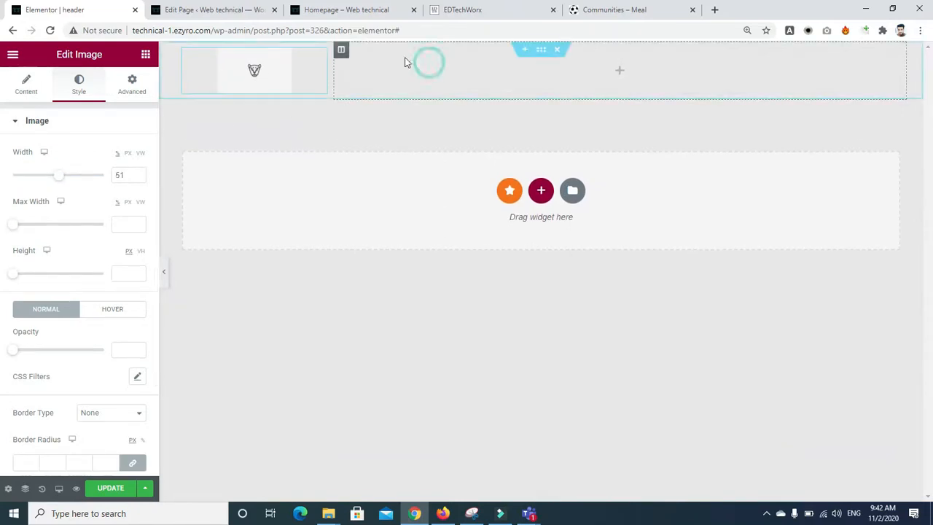
pyautogui.click(145, 55)
pyautogui.click(114, 102)
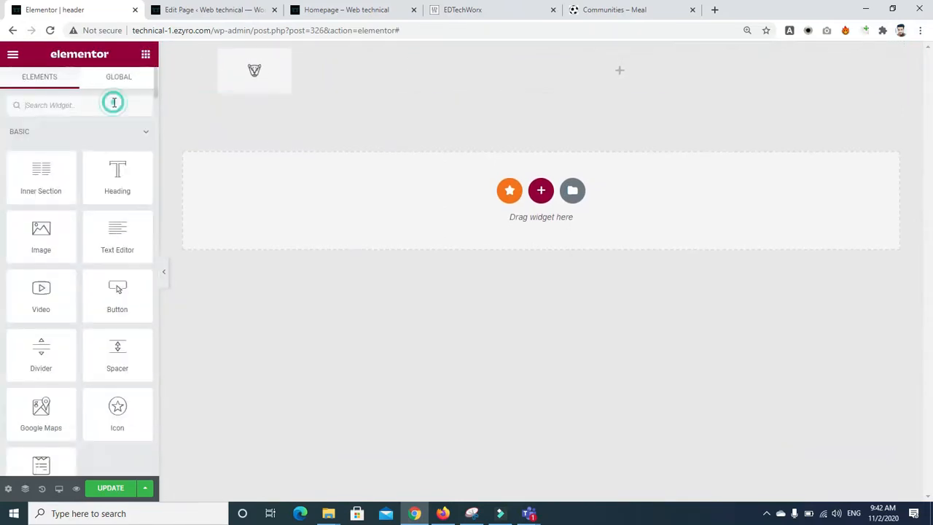
pyautogui.write('nav')
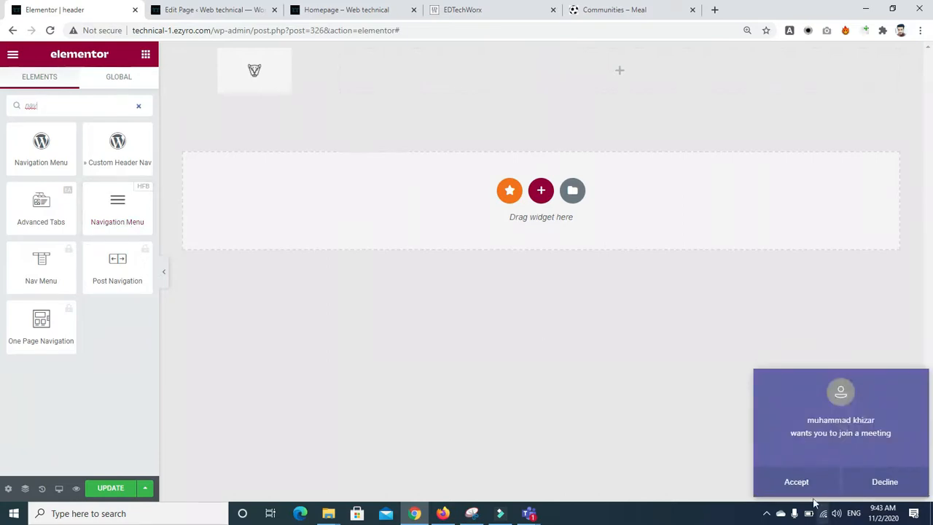
pyautogui.click(802, 491)
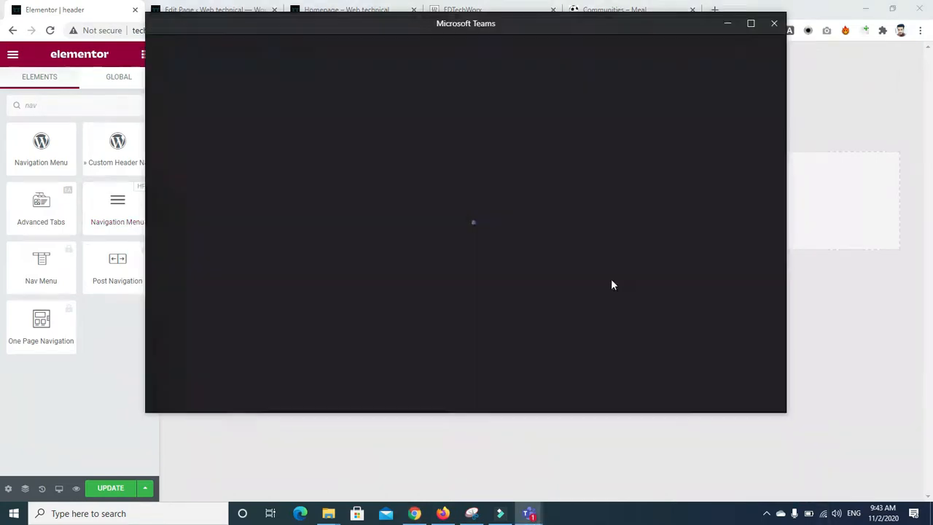
pyautogui.click(774, 26)
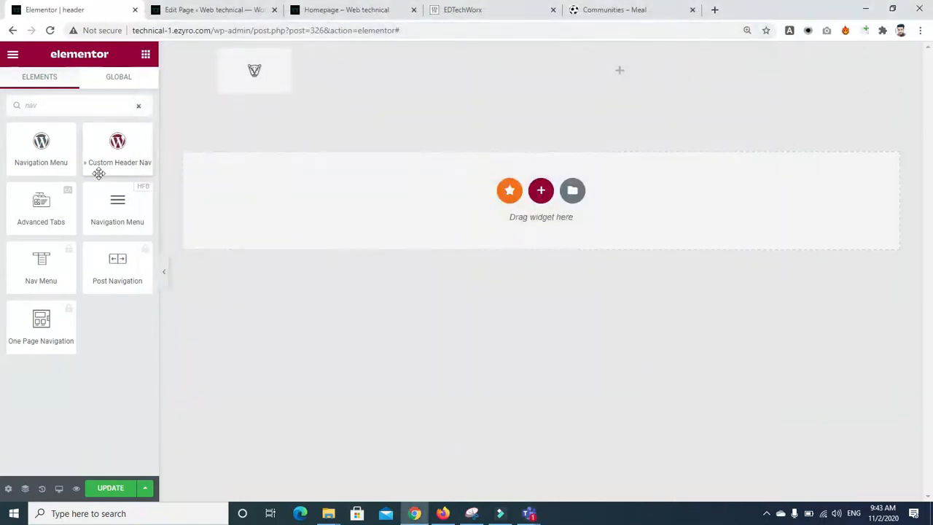
pyautogui.moveTo(110, 209); pyautogui.dragTo(474, 70)
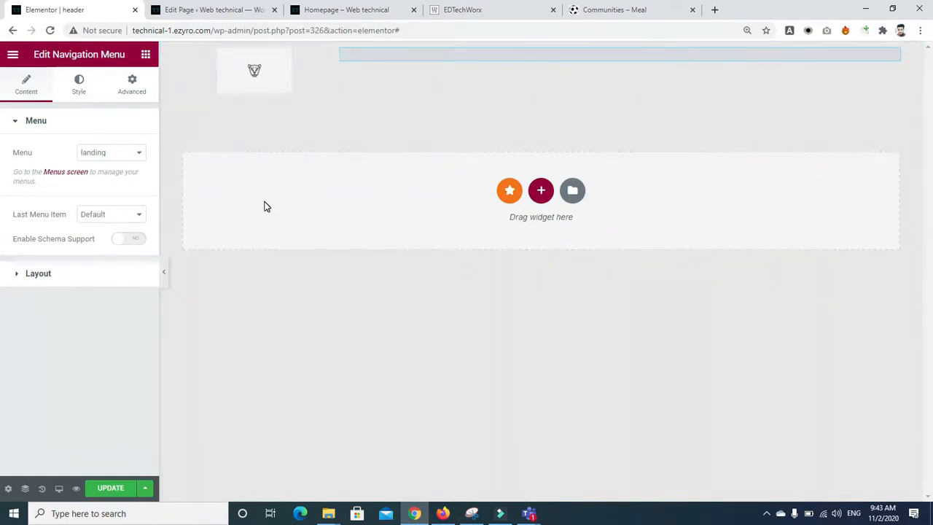
pyautogui.click(138, 154)
pyautogui.click(108, 213)
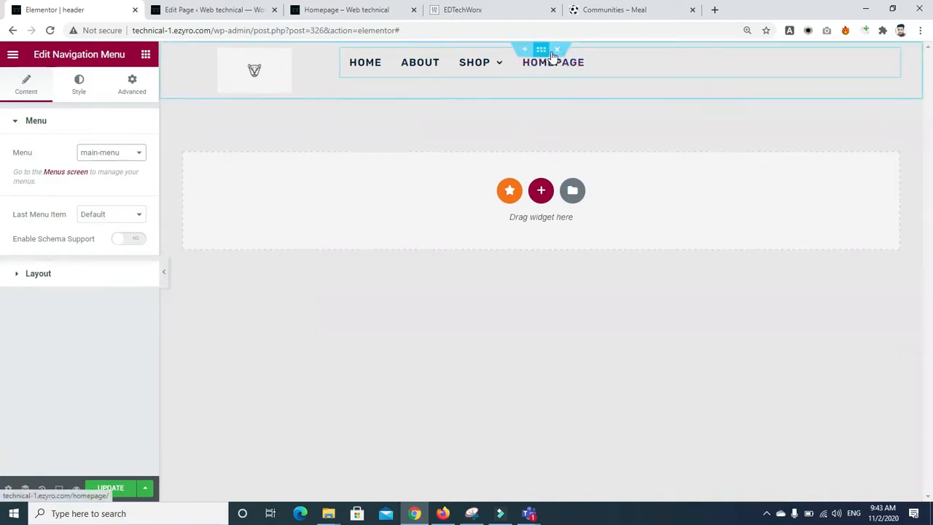
pyautogui.rightClick(892, 58)
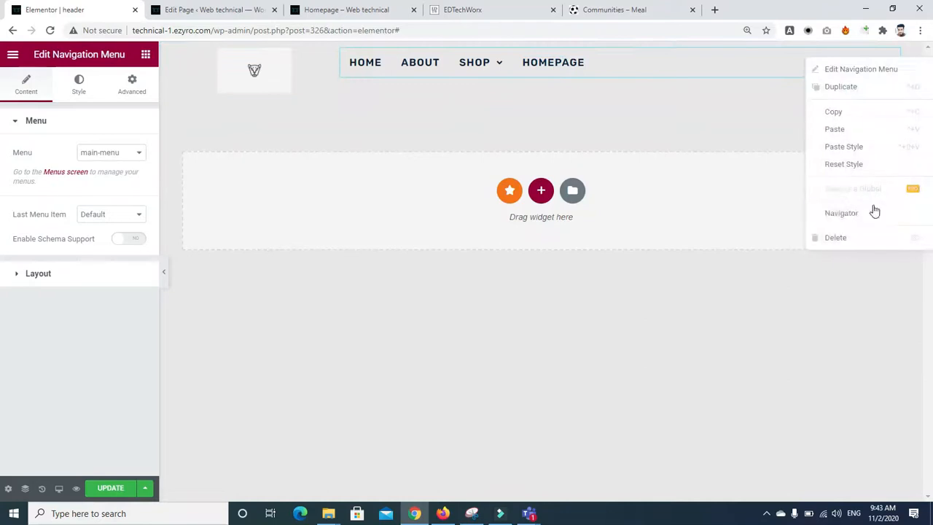
pyautogui.click(858, 237)
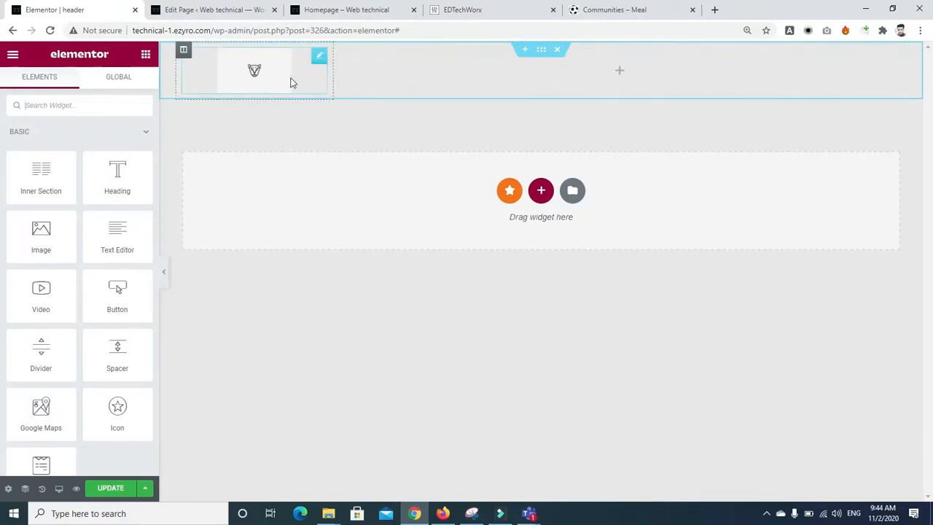
# Step: Place a Navigation Menu widget beside the logo, showing main-menu
pyautogui.click(105, 105)
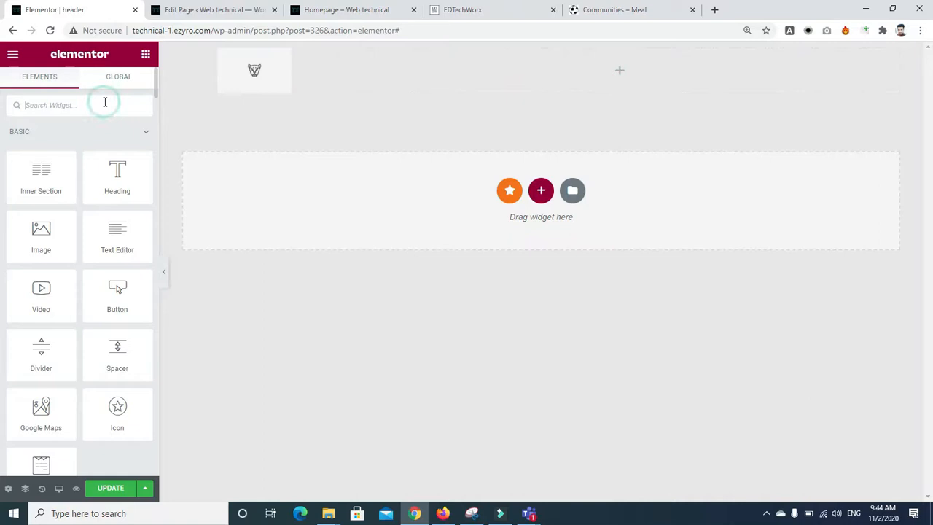
pyautogui.write('nav')
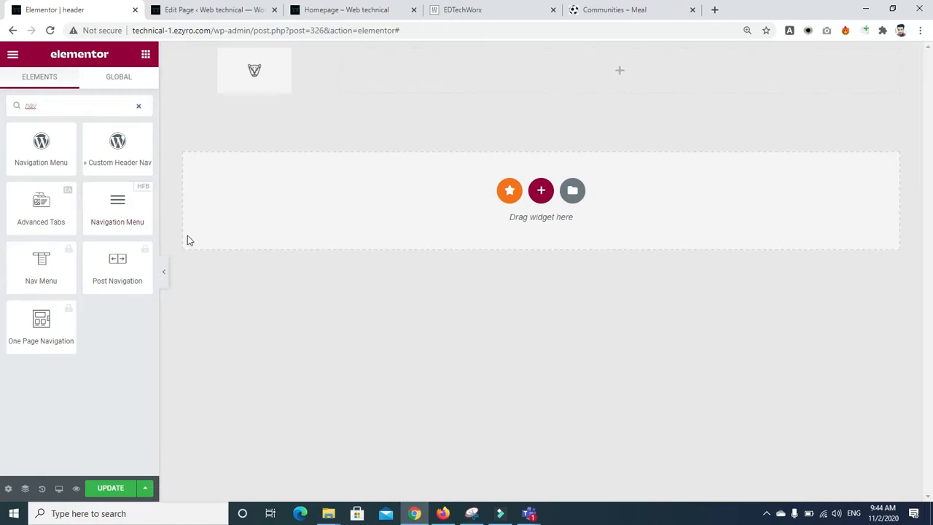
pyautogui.moveTo(121, 206); pyautogui.dragTo(589, 73)
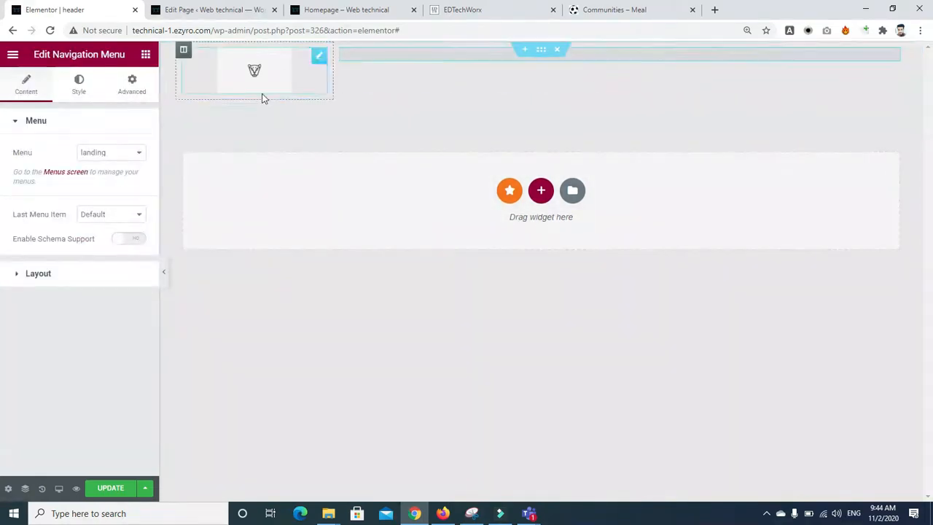
pyautogui.click(136, 160)
pyautogui.click(124, 207)
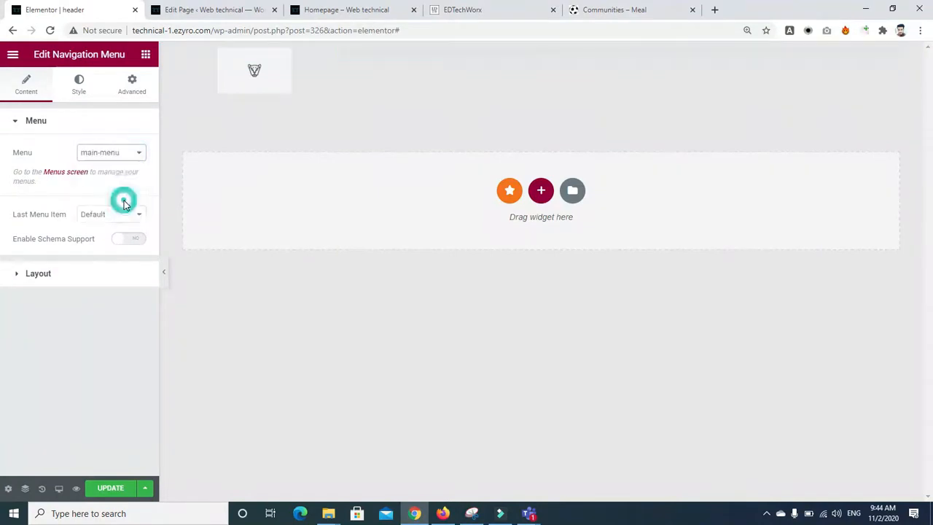
pyautogui.click(119, 162)
pyautogui.click(115, 190)
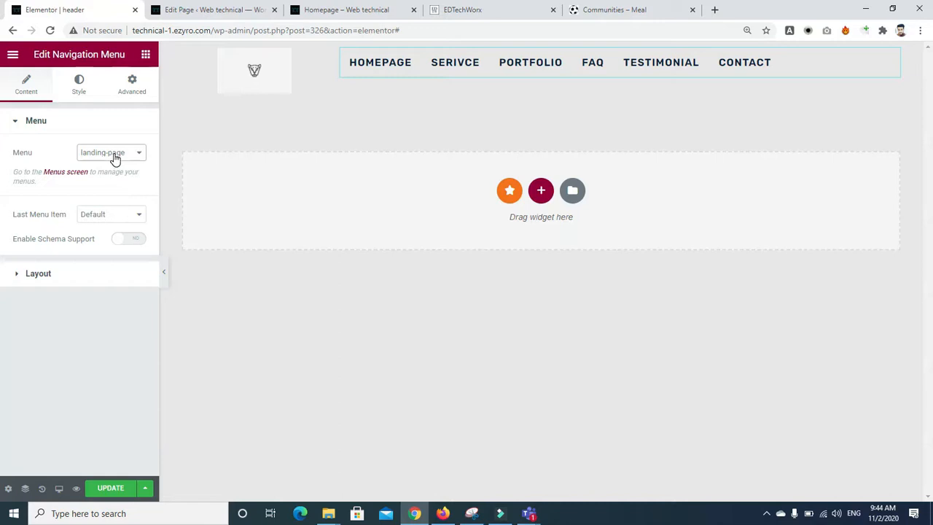
pyautogui.click(114, 159)
pyautogui.click(103, 210)
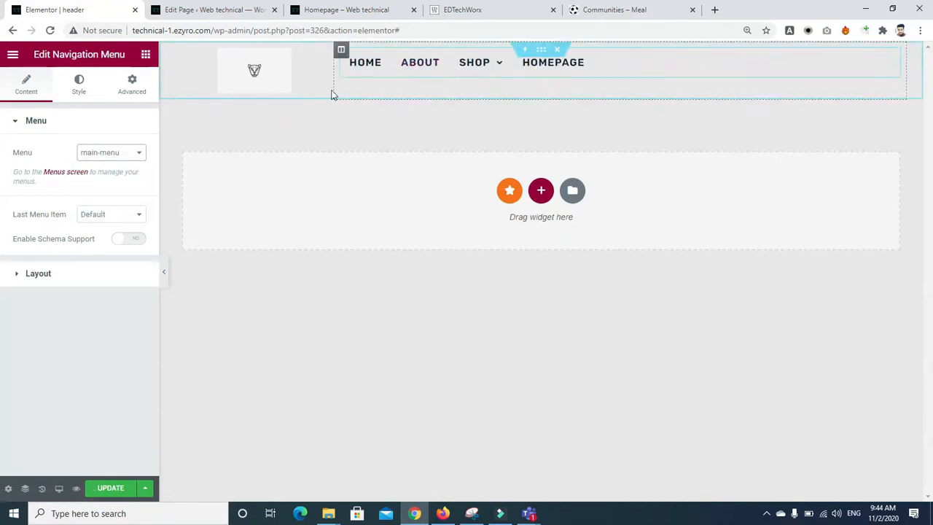
# Step: Enable Schema Support and keep the Last Menu Item set to Default
pyautogui.click(106, 214)
pyautogui.click(107, 216)
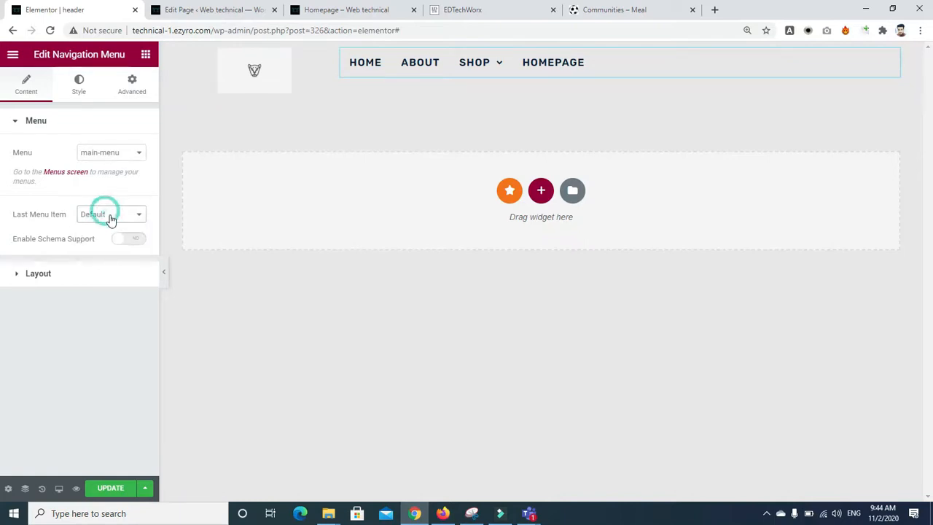
pyautogui.click(129, 239)
pyautogui.click(112, 214)
pyautogui.click(93, 252)
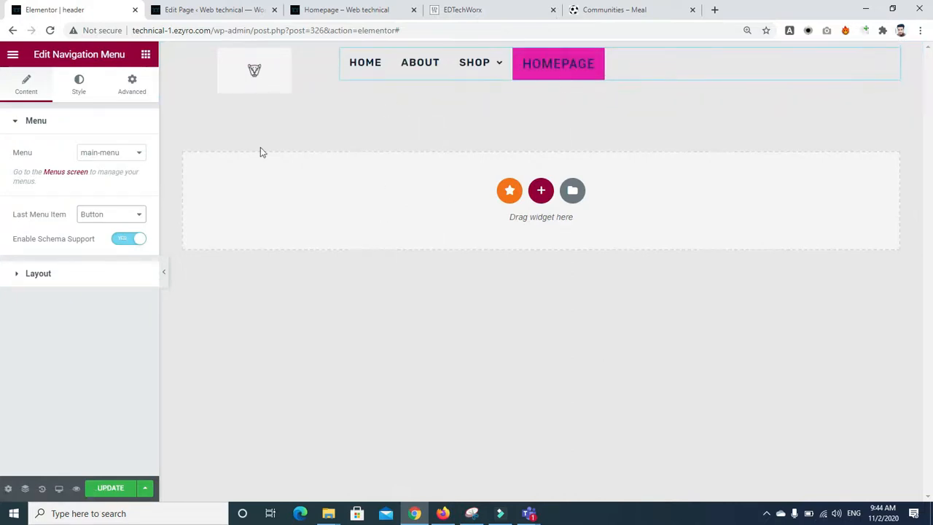
pyautogui.click(98, 215)
pyautogui.click(91, 231)
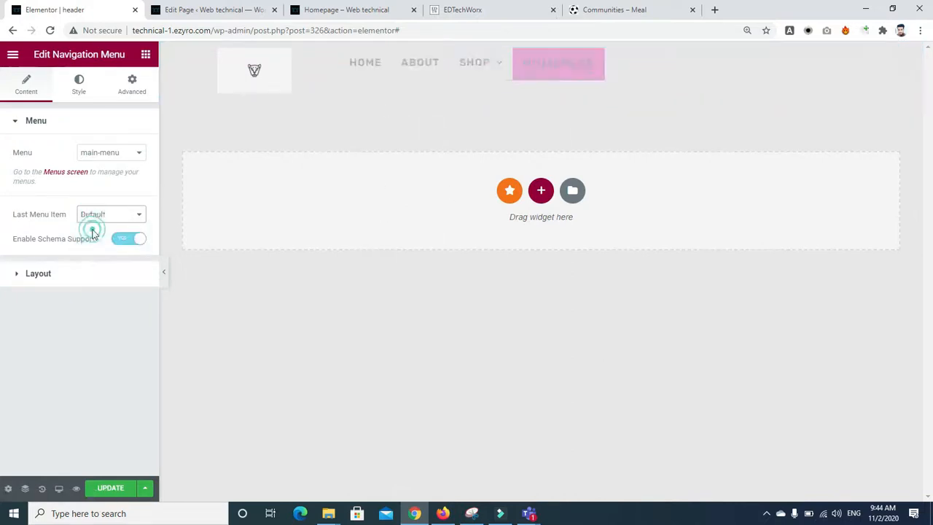
# Step: Center-align the menu layout and use Plus Sign as the submenu icon
pyautogui.click(13, 274)
pyautogui.click(103, 212)
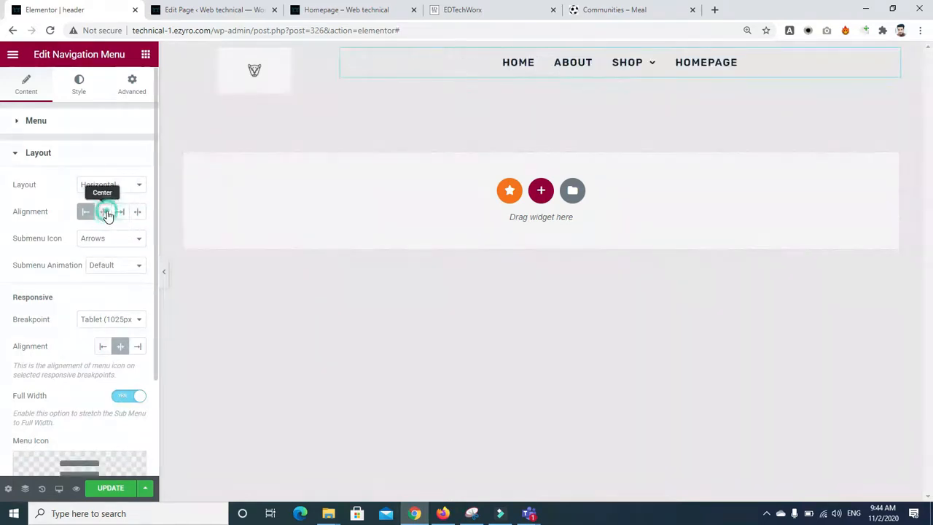
pyautogui.click(142, 239)
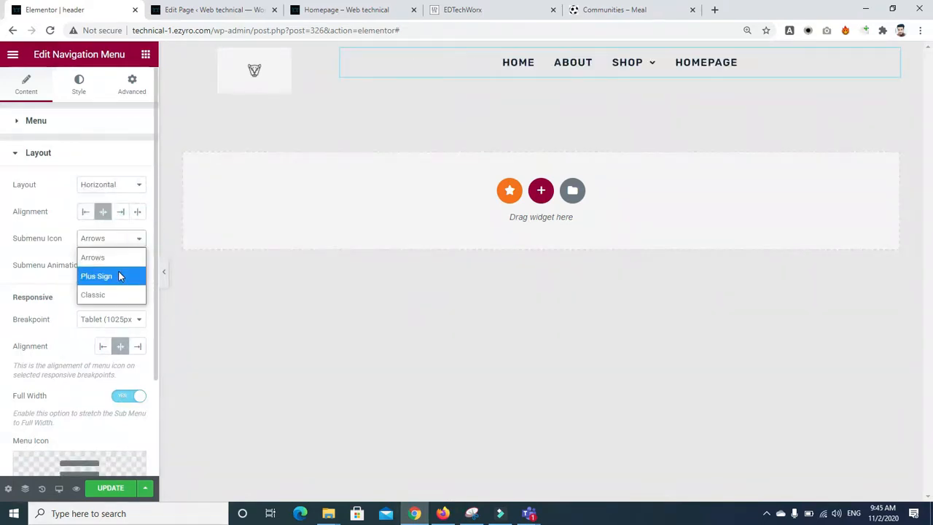
pyautogui.click(120, 276)
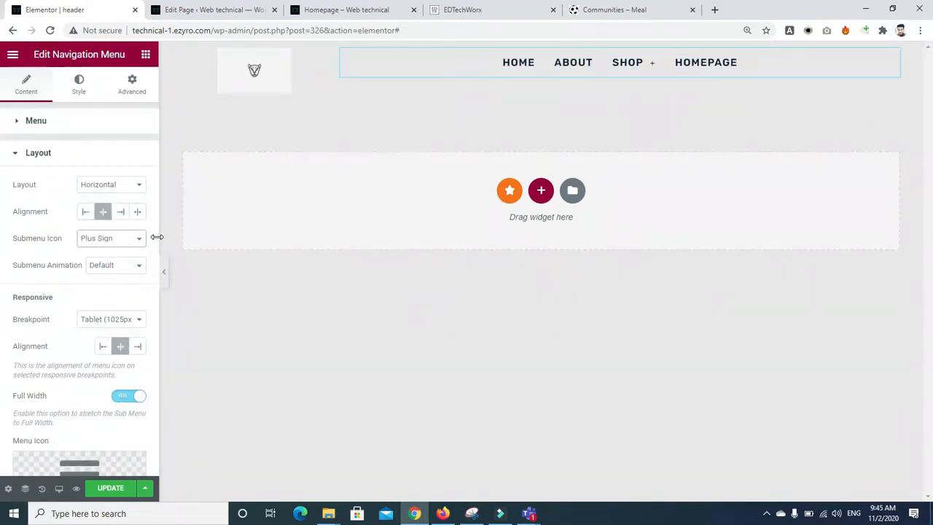
pyautogui.moveTo(154, 244); pyautogui.dragTo(140, 400)
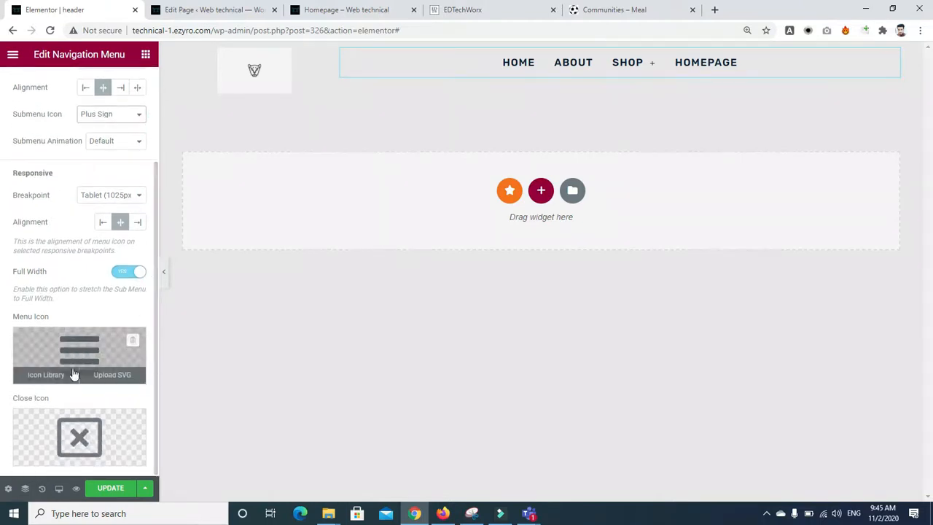
pyautogui.moveTo(156, 350); pyautogui.dragTo(157, 157)
pyautogui.click(72, 90)
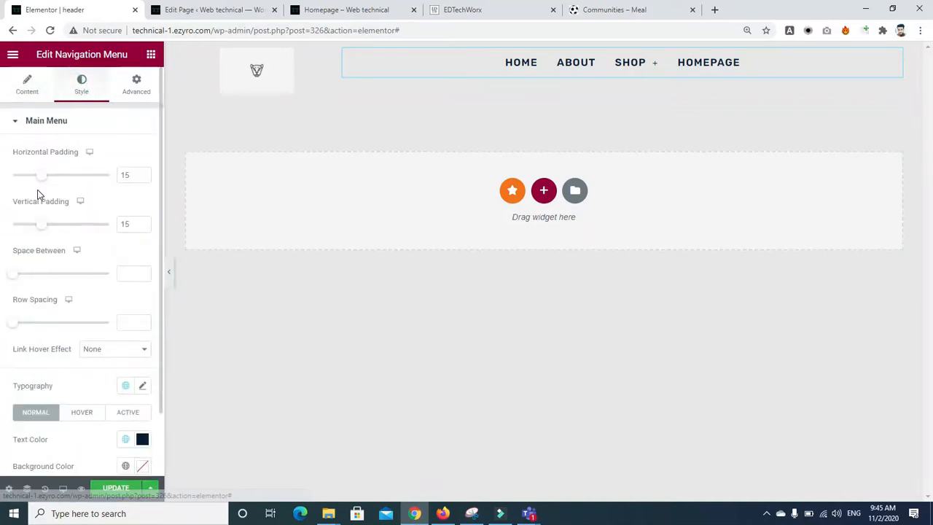
# Step: Set menu horizontal padding 26, vertical padding 27, space between 4, row spacing 5
pyautogui.moveTo(44, 176); pyautogui.dragTo(64, 177)
pyautogui.moveTo(40, 223); pyautogui.dragTo(68, 228)
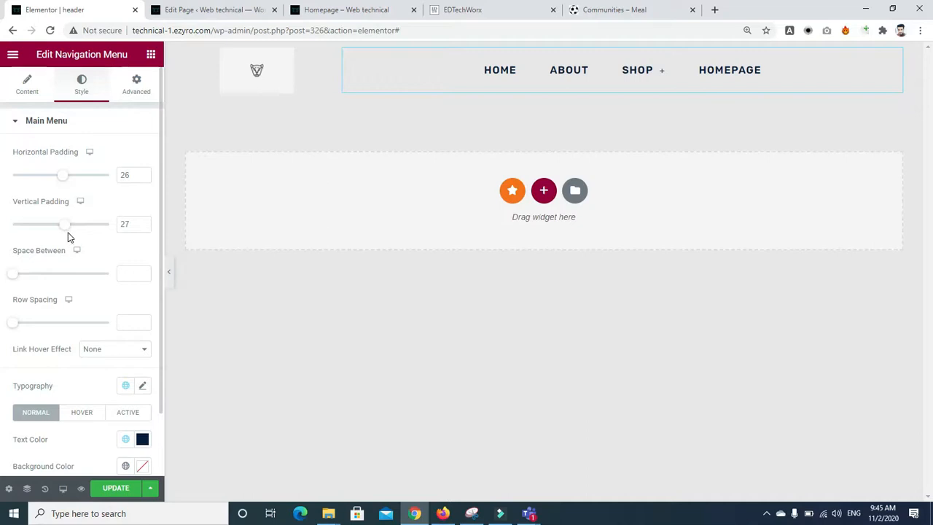
pyautogui.moveTo(16, 271); pyautogui.dragTo(18, 277)
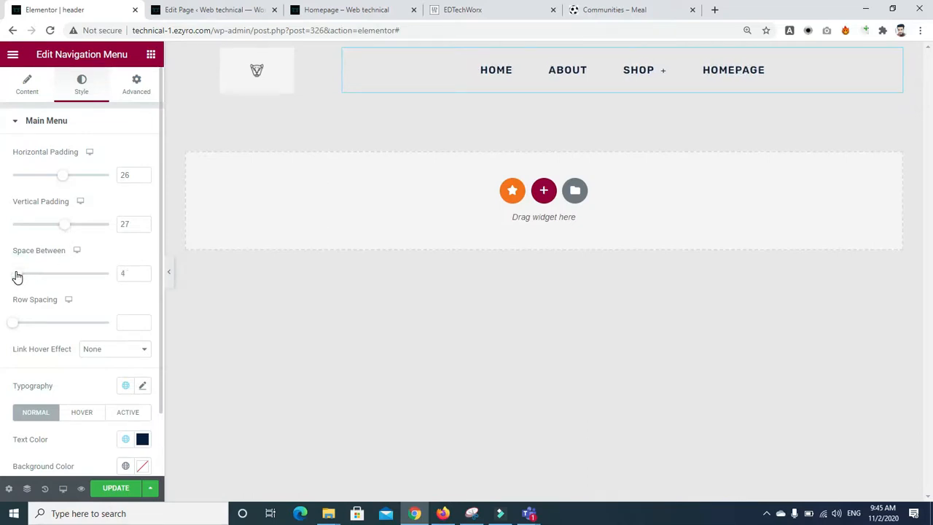
pyautogui.moveTo(16, 324); pyautogui.dragTo(20, 325)
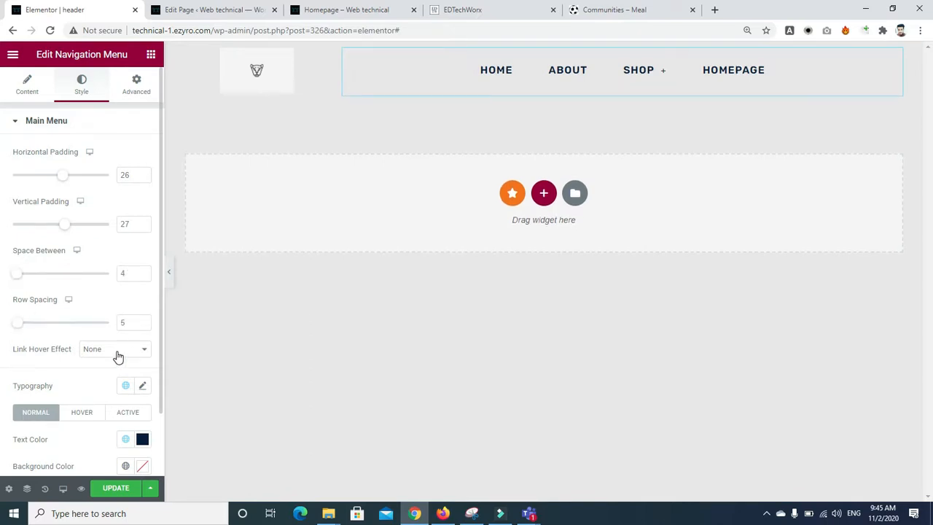
# Step: Give the menu links an Overline hover effect
pyautogui.scroll(-1, 149, 337)
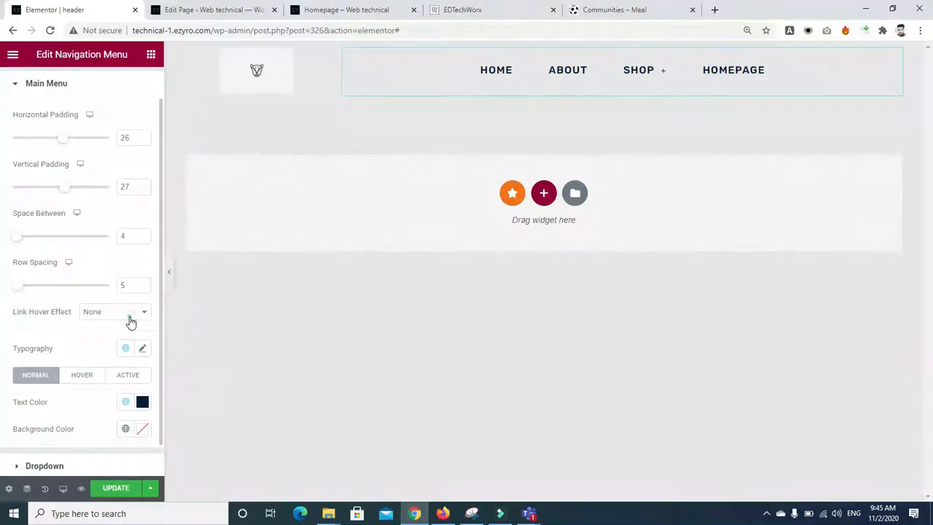
pyautogui.click(130, 321)
pyautogui.click(128, 368)
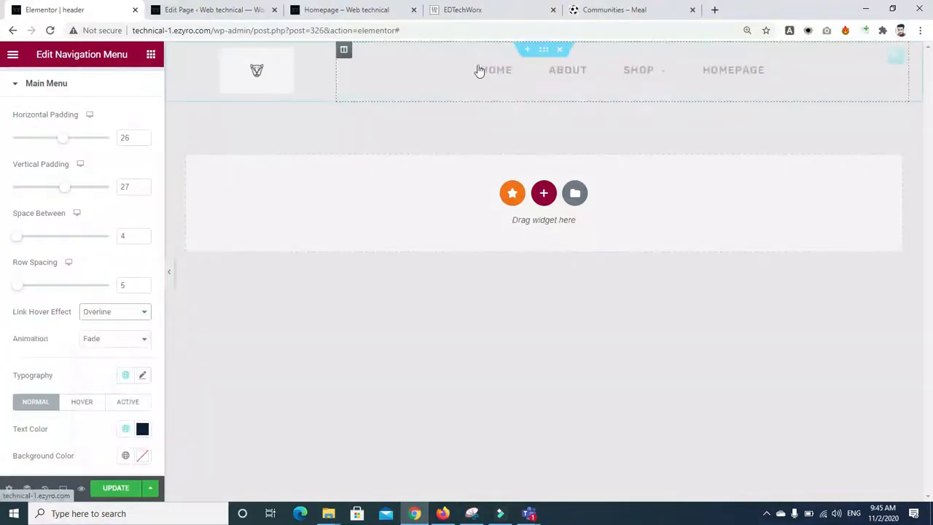
pyautogui.moveTo(645, 68)
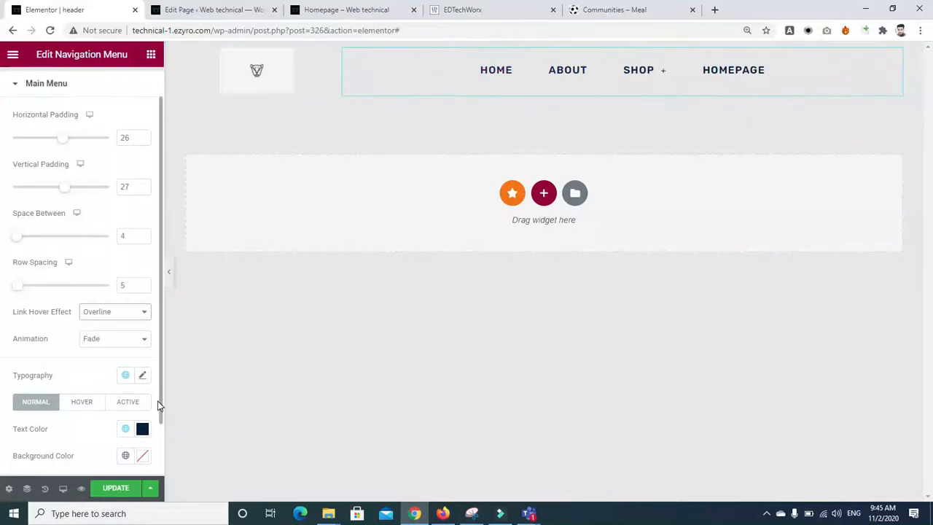
pyautogui.scroll(-2, 159, 407)
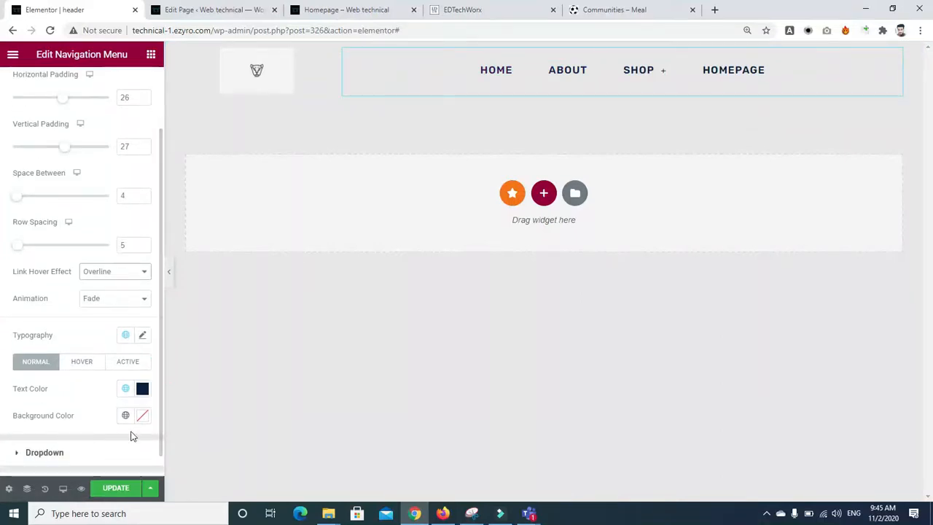
pyautogui.scroll(-1, 159, 437)
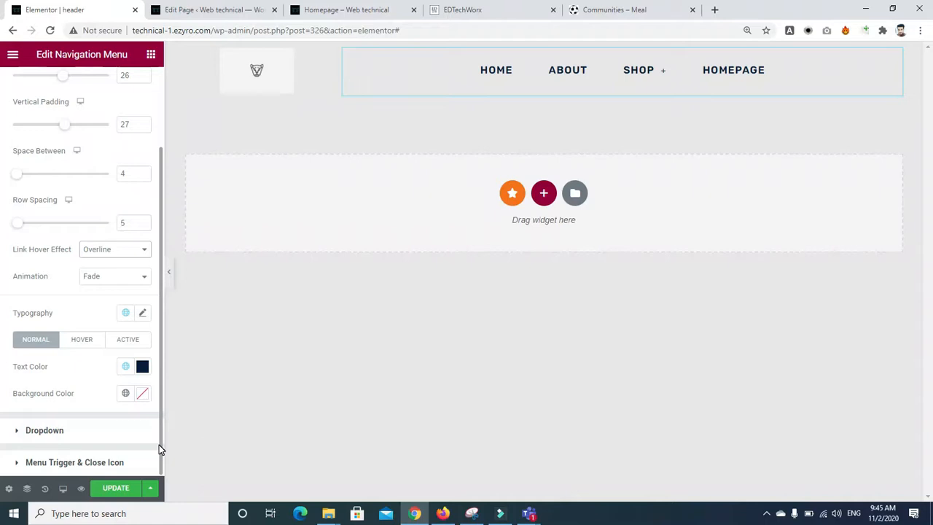
pyautogui.click(65, 489)
# Step: Switch to the mobile preview and shrink the logo width to 27
pyautogui.click(58, 454)
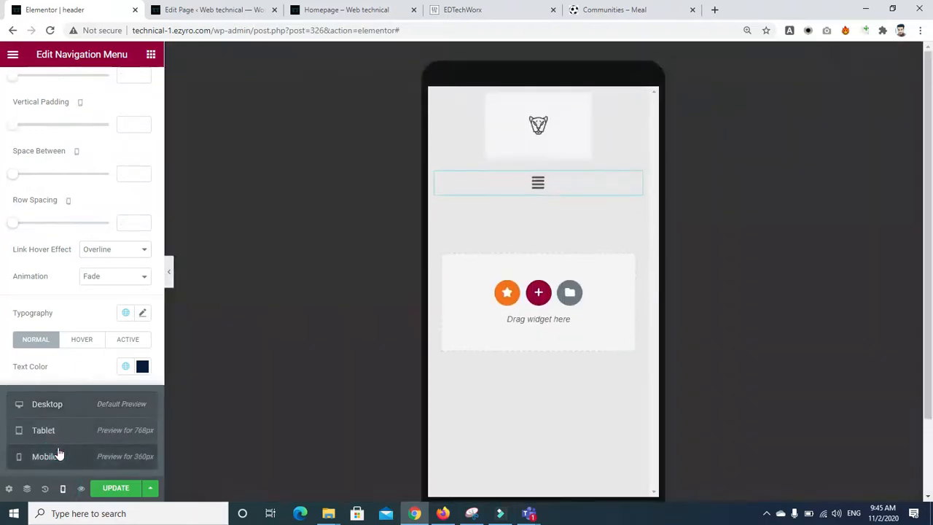
pyautogui.click(525, 149)
pyautogui.moveTo(13, 175); pyautogui.dragTo(37, 183)
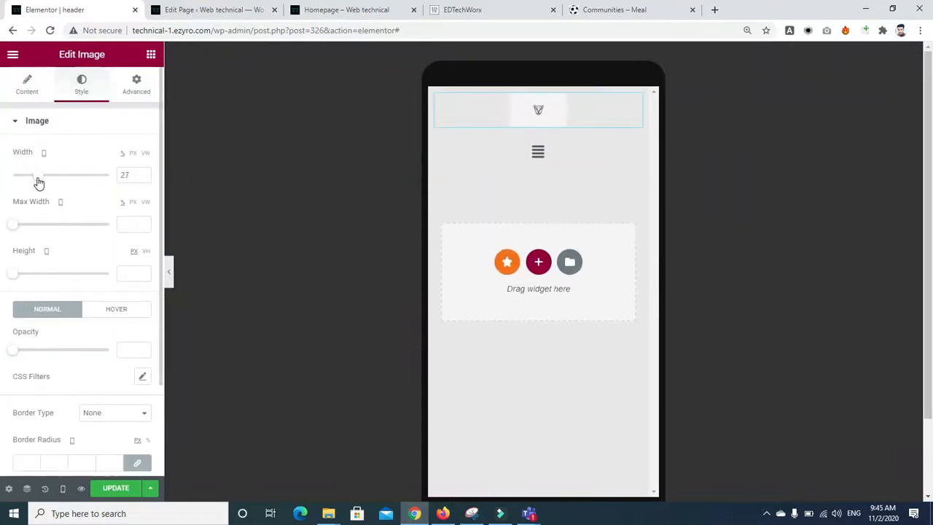
# Step: Unlink the logo's margins and give it a negative left margin of about -76
pyautogui.click(147, 87)
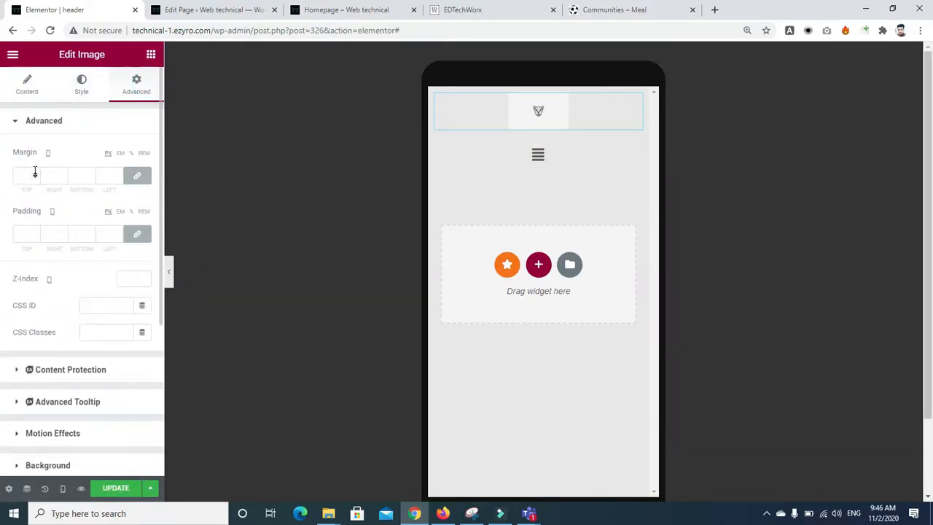
pyautogui.click(137, 179)
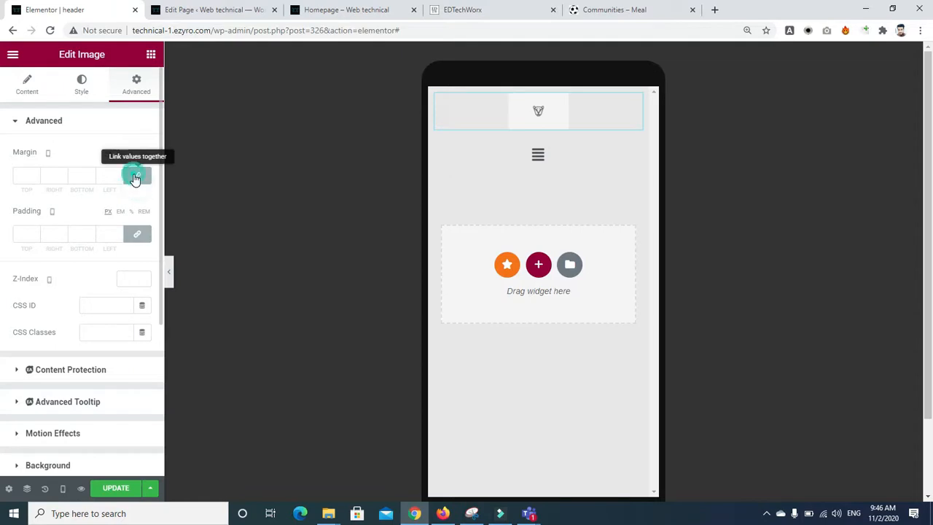
pyautogui.click(119, 174)
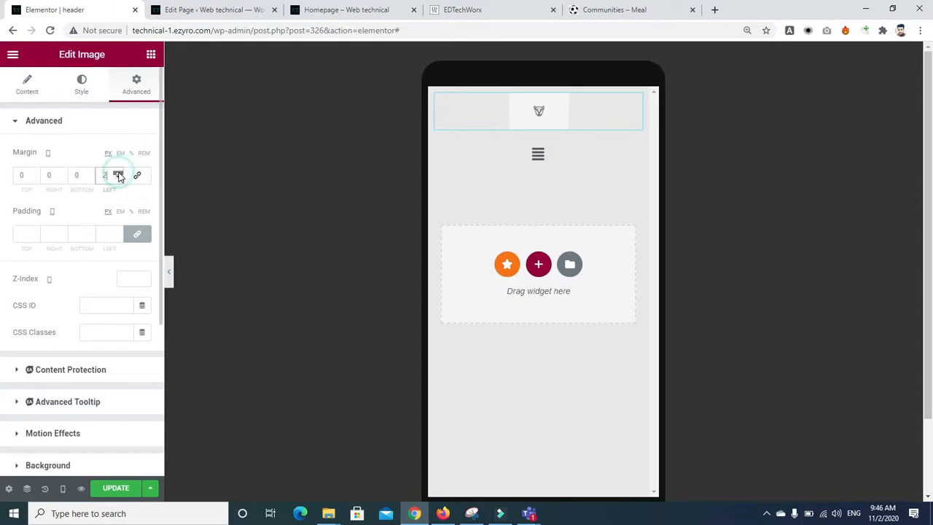
pyautogui.click(119, 178)
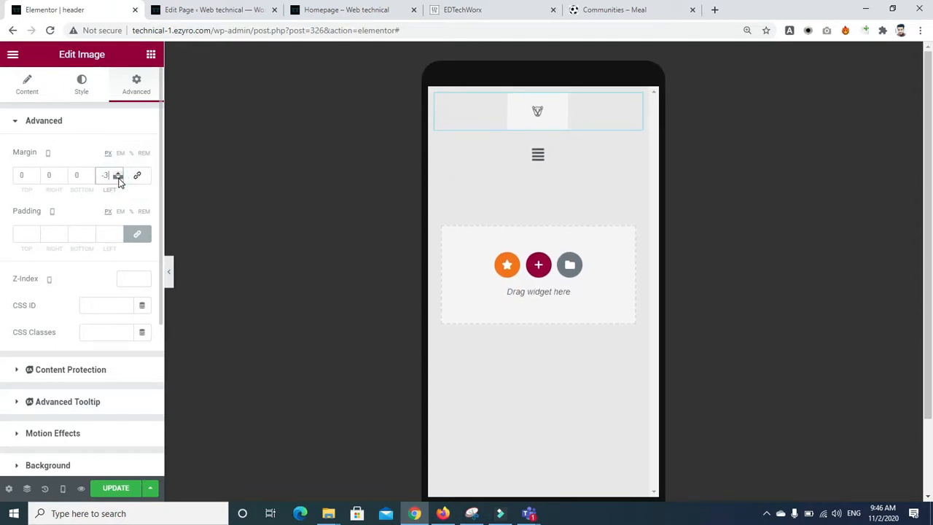
pyautogui.moveTo(118, 179); pyautogui.dragTo(118, 179)
# Step: Give the mobile Nav Menu items horizontal padding 23, vertical padding 16, space between 33 and row spacing 11
pyautogui.click(543, 168)
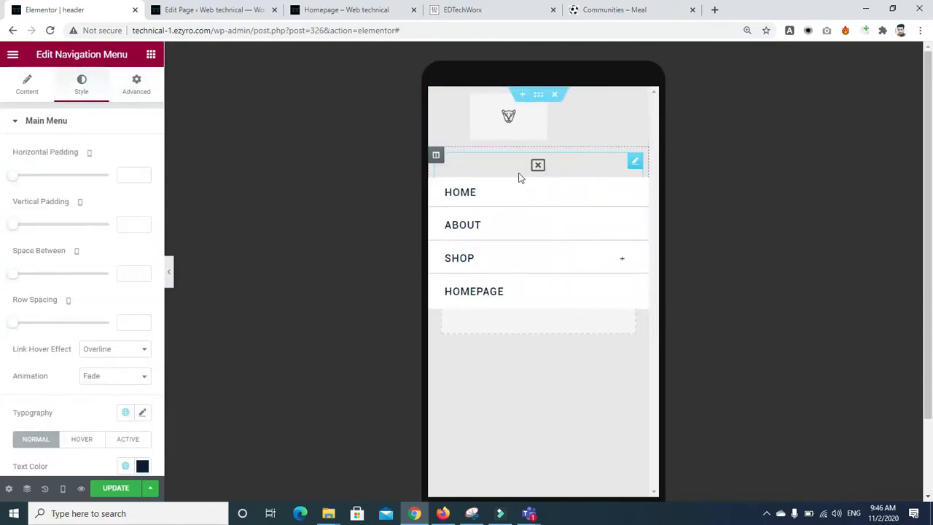
pyautogui.moveTo(12, 180); pyautogui.dragTo(57, 184)
pyautogui.moveTo(10, 232); pyautogui.dragTo(41, 233)
pyautogui.moveTo(12, 281); pyautogui.dragTo(42, 282)
pyautogui.moveTo(15, 325)
pyautogui.mouseDown()
pyautogui.moveTo(41, 328)
pyautogui.moveTo(24, 328)
pyautogui.mouseUp()
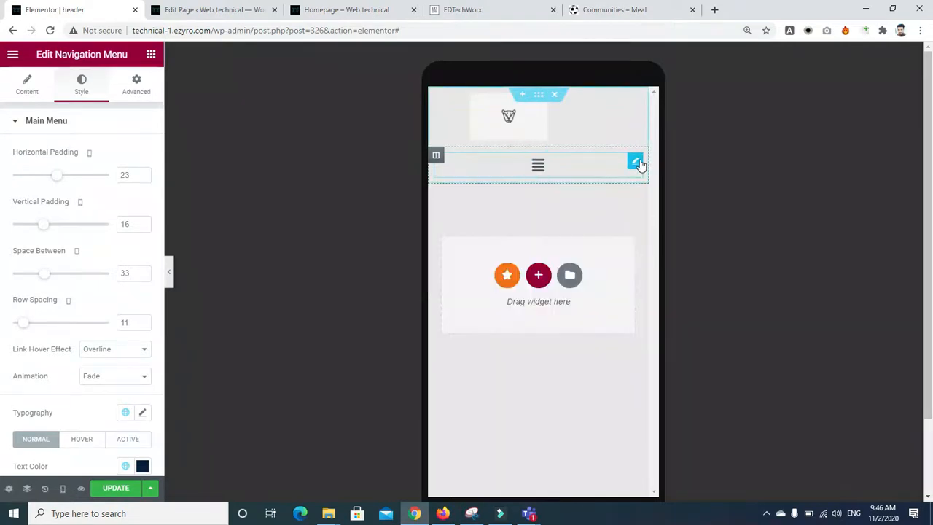
# Step: Unlink the nav menu's margins and set its top margin to -69 and left margin to 105
pyautogui.click(135, 86)
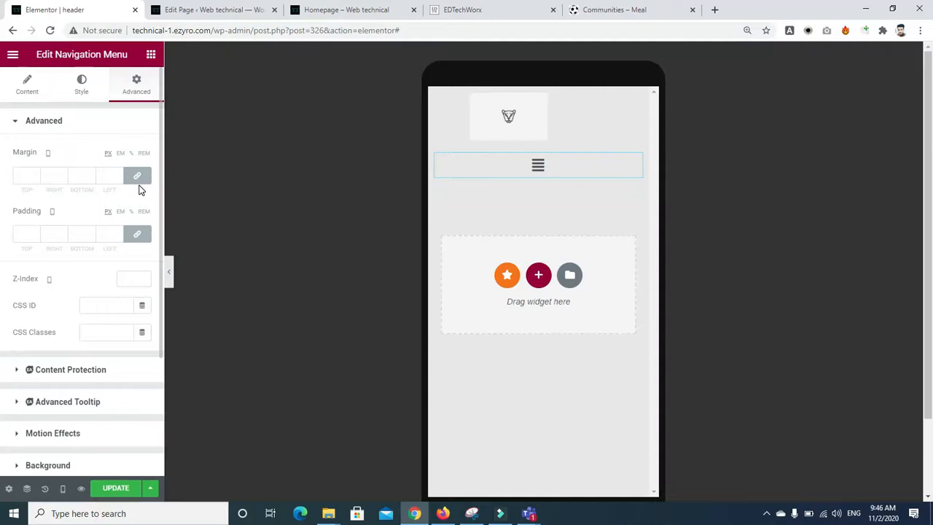
pyautogui.click(138, 175)
pyautogui.click(34, 174)
pyautogui.click(34, 173)
pyautogui.click(35, 179)
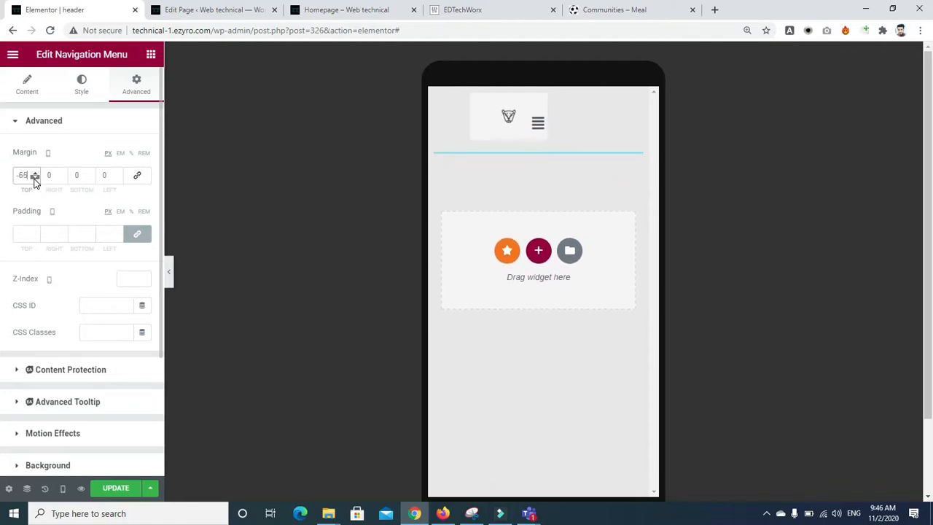
pyautogui.click(119, 175)
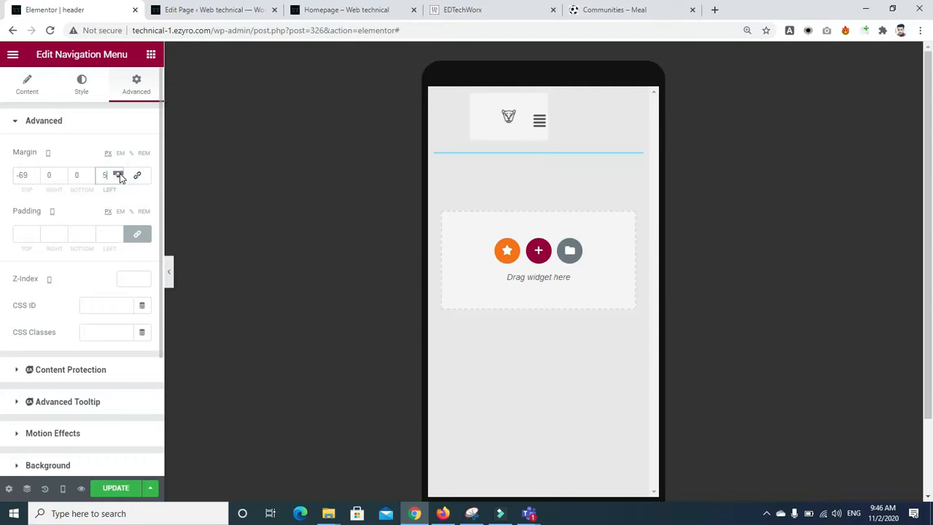
pyautogui.click(111, 178)
pyautogui.press('BackSpace')
pyautogui.write('02')
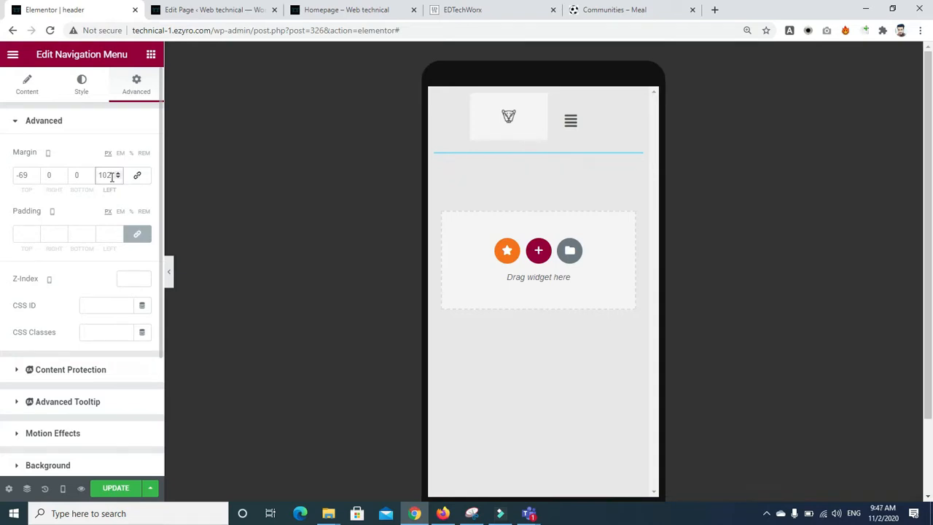
pyautogui.press('BackSpace')
pyautogui.write('5')
# Step: Toggle the hamburger menu to preview its HOME, ABOUT, SHOP and HOMEPAGE links
pyautogui.click(572, 123)
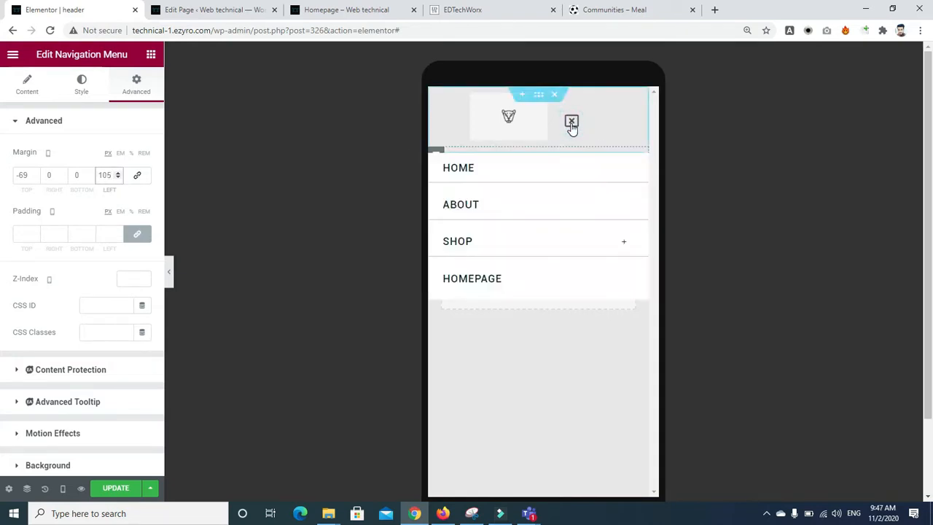
pyautogui.click(571, 124)
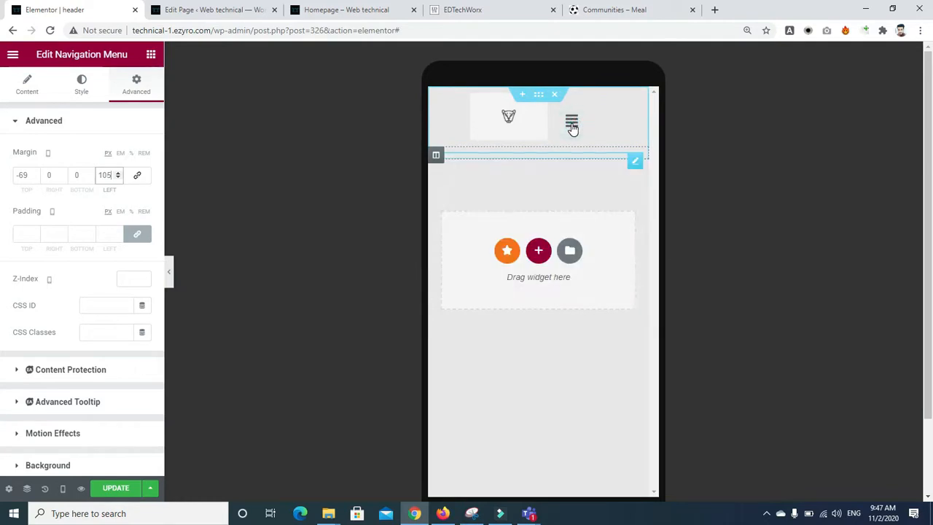
pyautogui.click(523, 124)
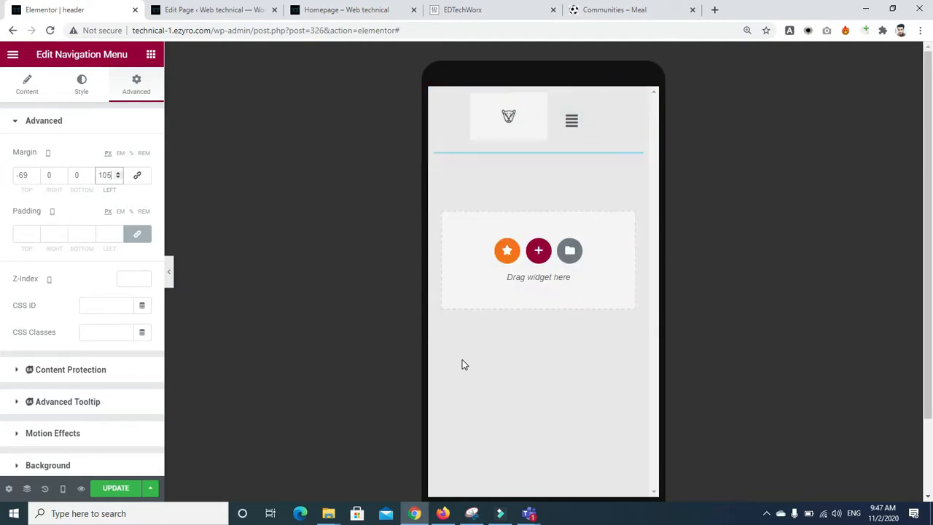
pyautogui.click(571, 122)
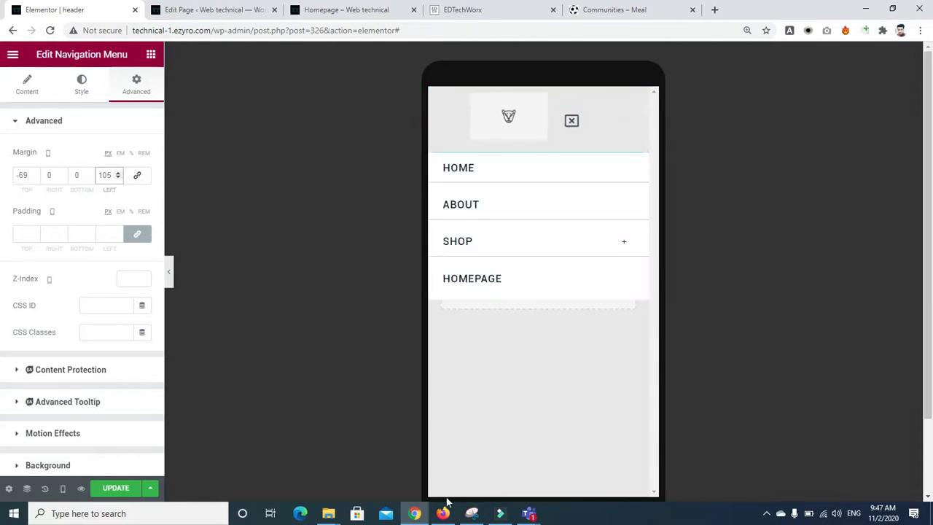
# Step: Bring up the Teams meeting window briefly, then return to the Elementor editor
pyautogui.moveTo(530, 515)
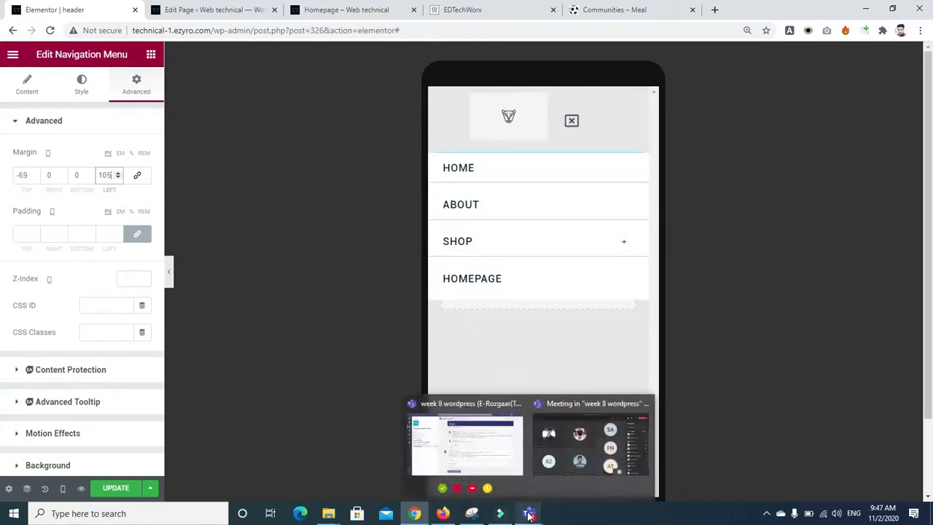
pyautogui.click(557, 457)
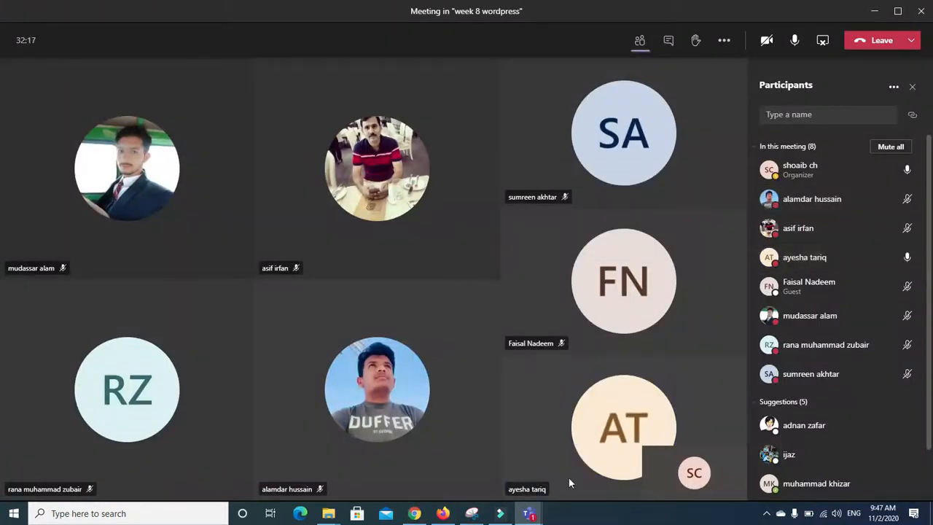
pyautogui.click(441, 514)
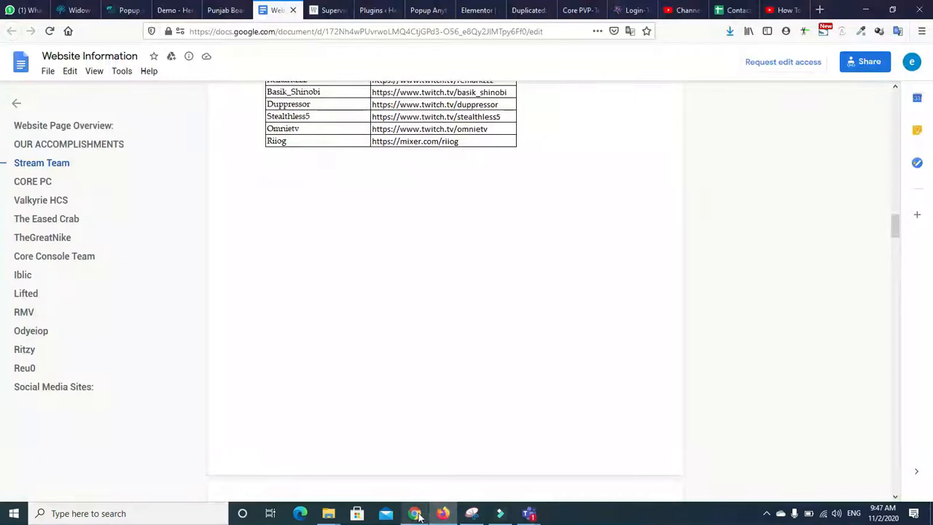
pyautogui.click(414, 513)
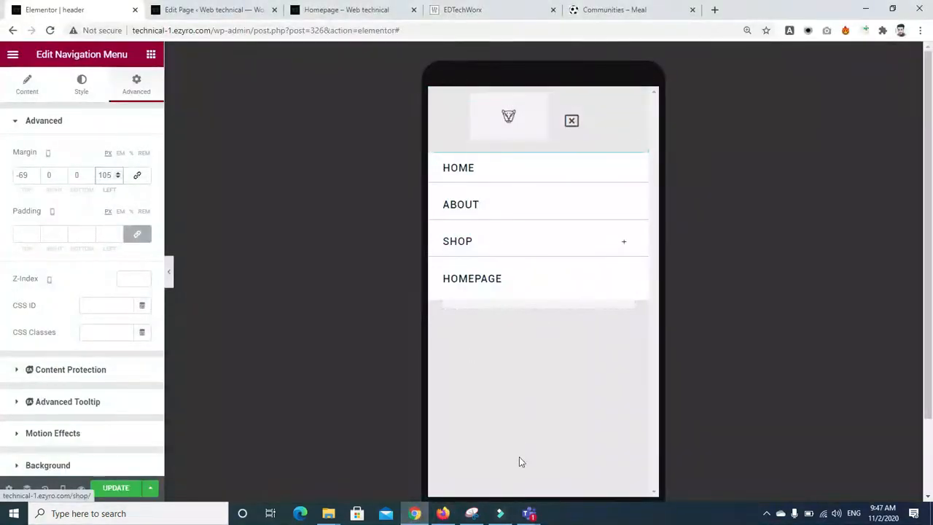
# Step: Mute all Teams meeting participants, confirm, and switch back to the Elementor editor
pyautogui.moveTo(527, 506)
pyautogui.click(588, 450)
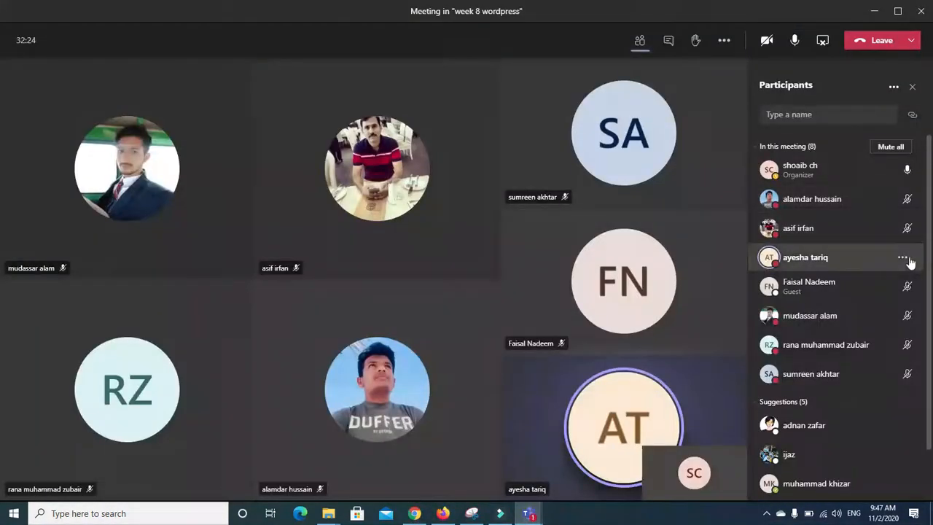
pyautogui.click(891, 146)
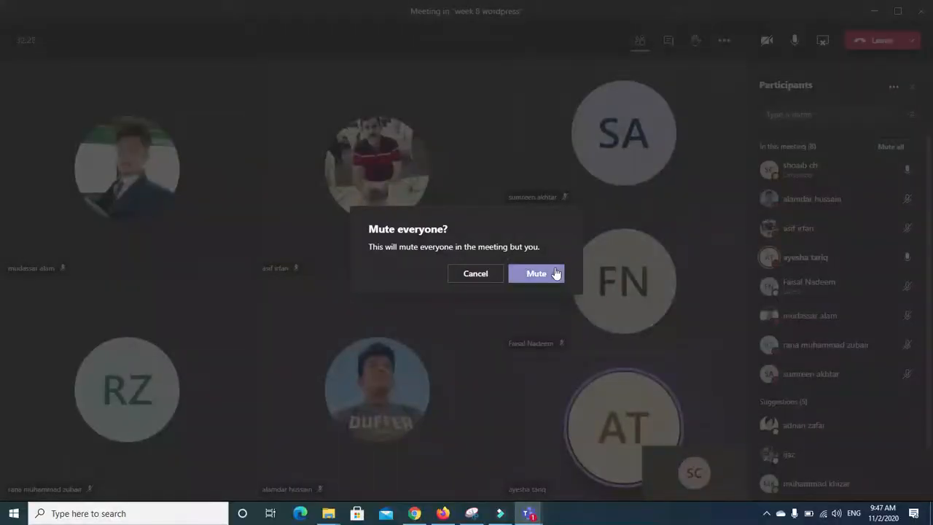
pyautogui.click(531, 274)
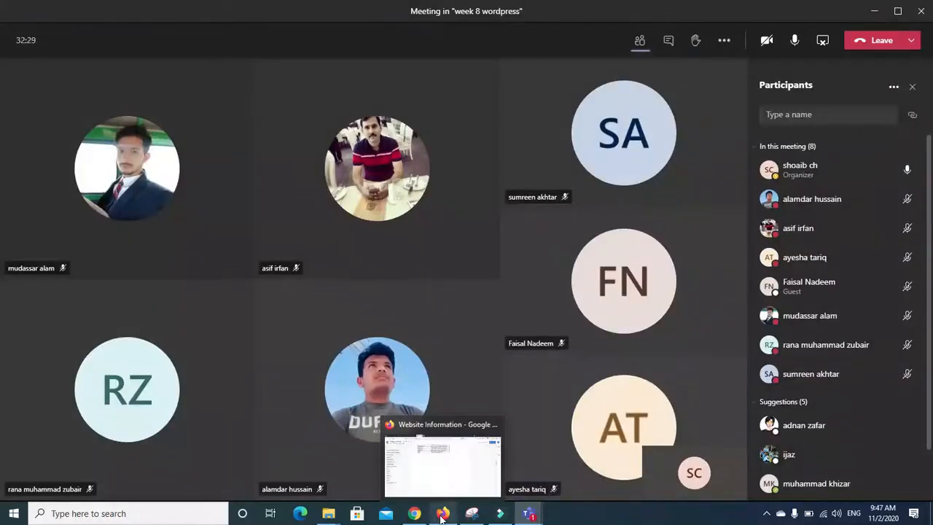
pyautogui.click(441, 518)
pyautogui.click(414, 519)
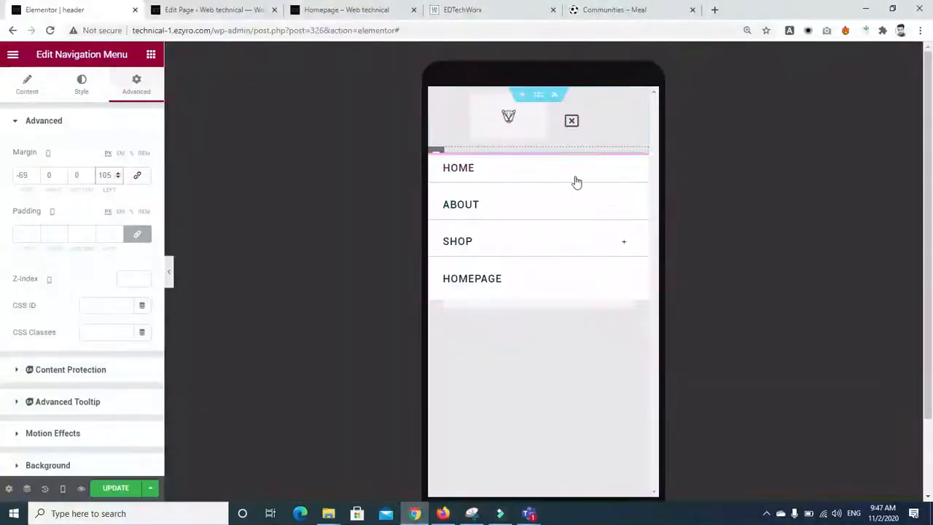
# Step: Close the menu preview and check the header at tablet, desktop, then mobile width
pyautogui.click(572, 121)
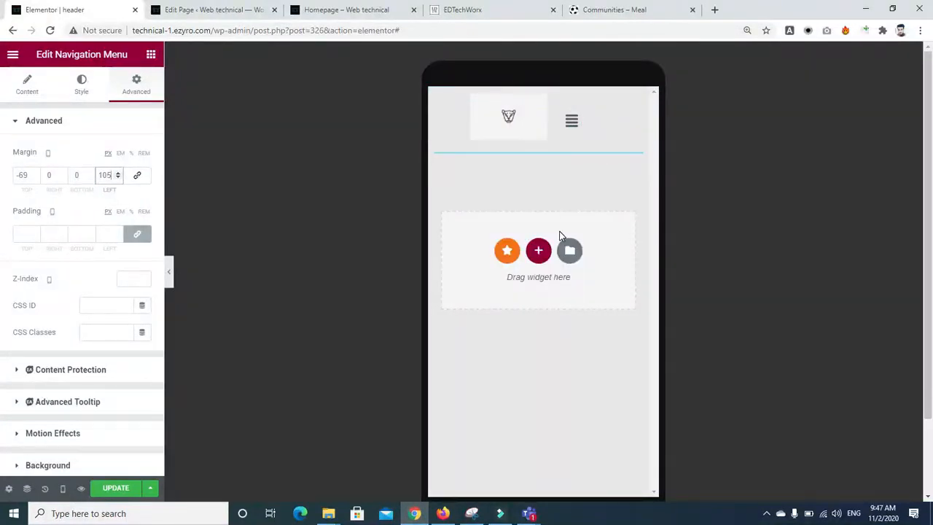
pyautogui.click(63, 488)
pyautogui.click(43, 431)
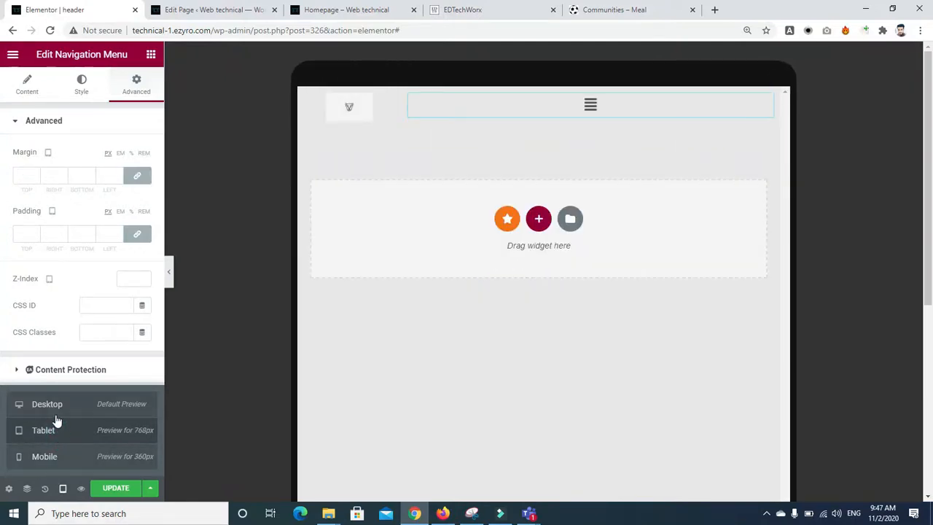
pyautogui.click(55, 409)
pyautogui.click(45, 459)
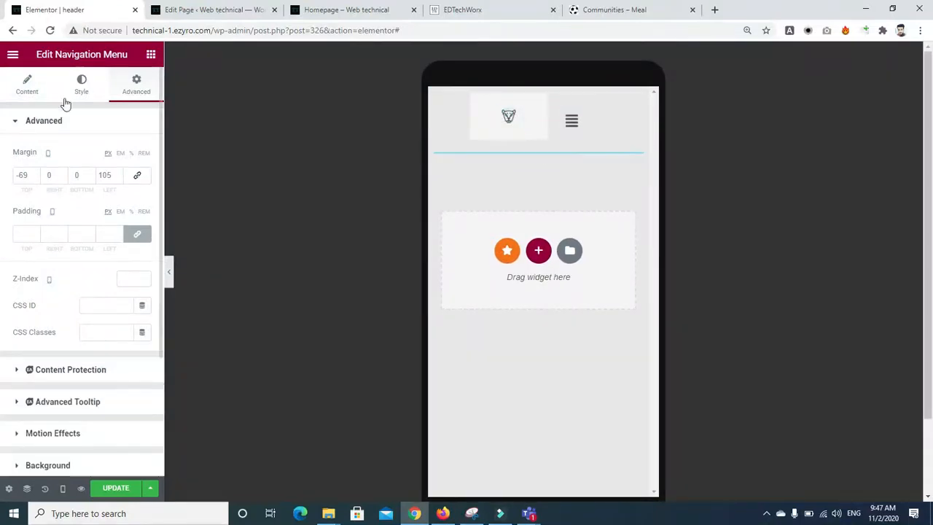
# Step: Reduce the nav menu items' horizontal and vertical padding to 11 each
pyautogui.click(83, 83)
pyautogui.moveTo(58, 173); pyautogui.dragTo(32, 180)
pyautogui.moveTo(44, 227); pyautogui.dragTo(36, 231)
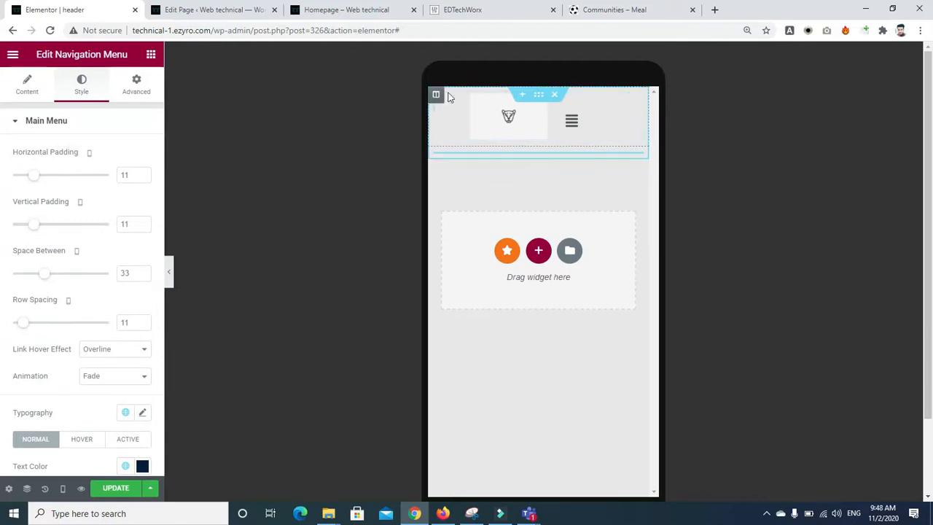
pyautogui.click(437, 96)
pyautogui.click(500, 113)
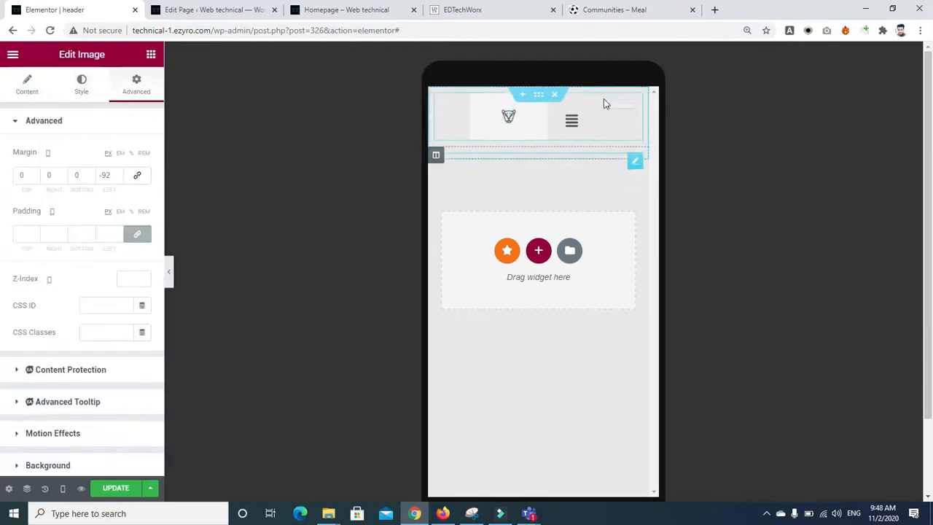
# Step: Set the menu column's width to 30 with Middle vertical and Center horizontal alignment
pyautogui.click(436, 155)
pyautogui.click(121, 152)
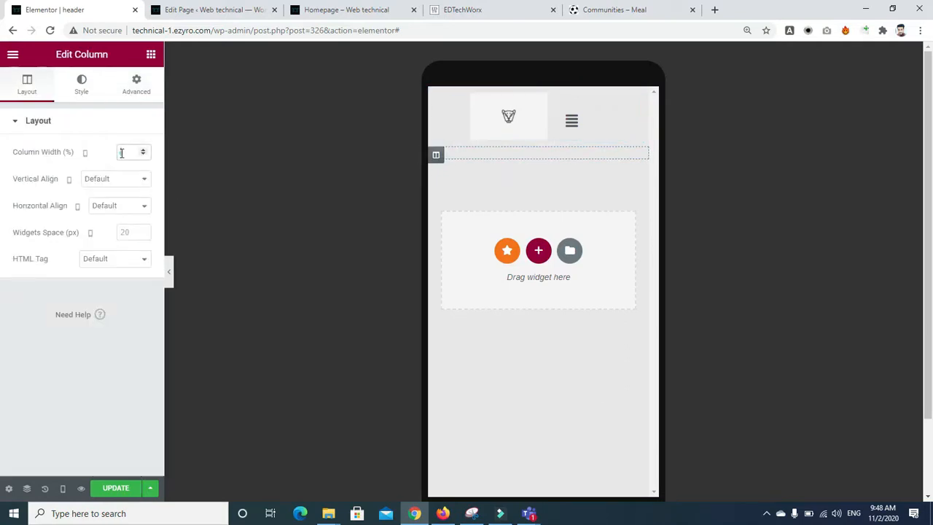
pyautogui.write('7')
pyautogui.click(143, 150)
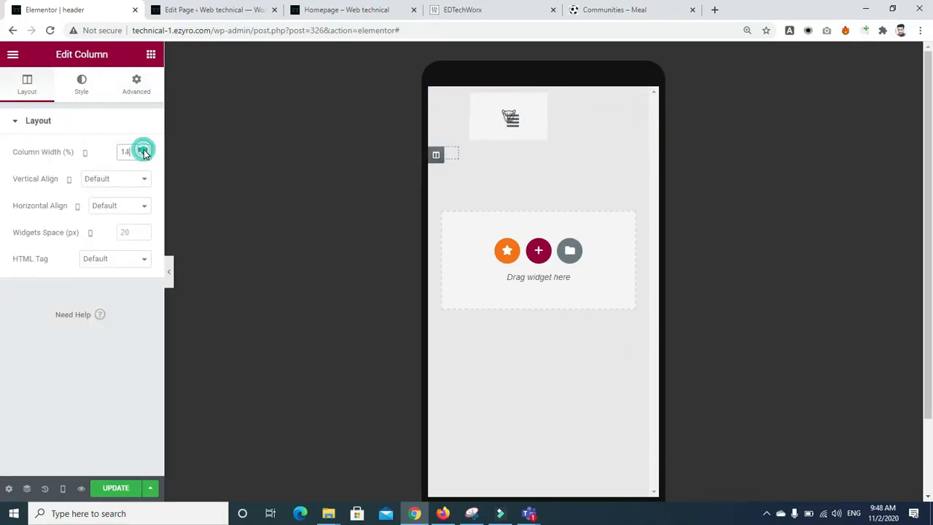
pyautogui.click(144, 156)
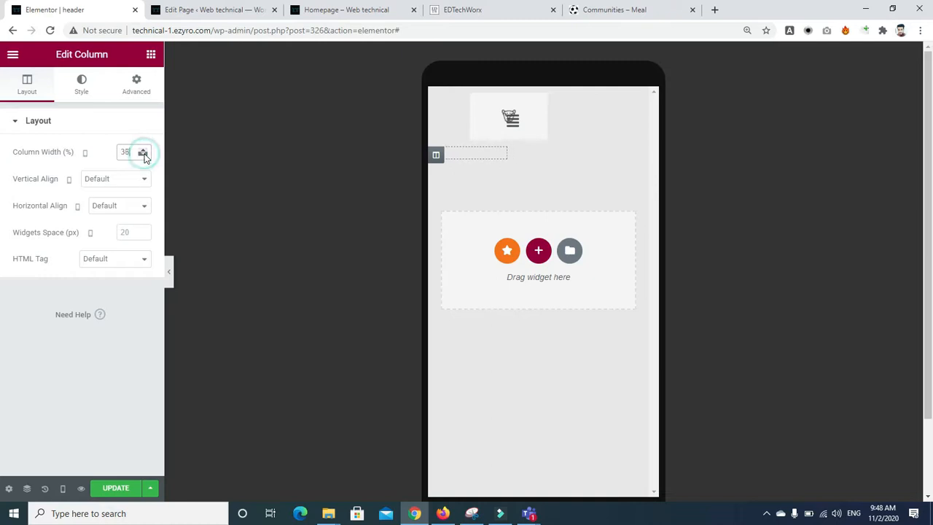
pyautogui.click(142, 179)
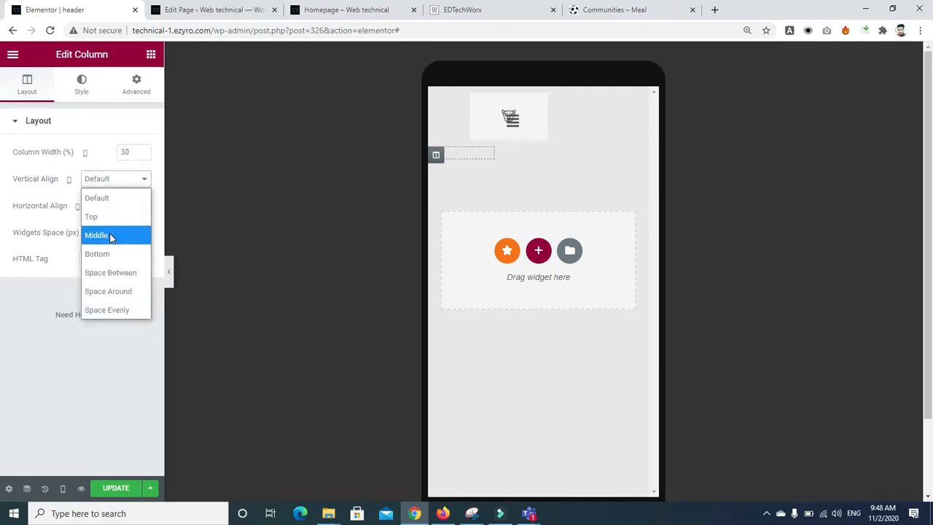
pyautogui.click(108, 235)
pyautogui.click(115, 206)
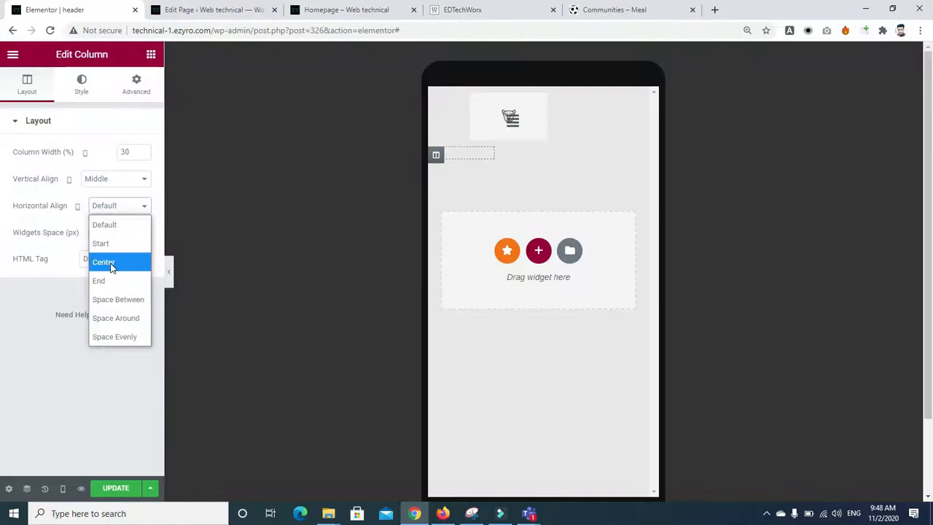
pyautogui.click(110, 262)
# Step: Test the hamburger toggle open and closed, then save the header template with Update
pyautogui.click(511, 121)
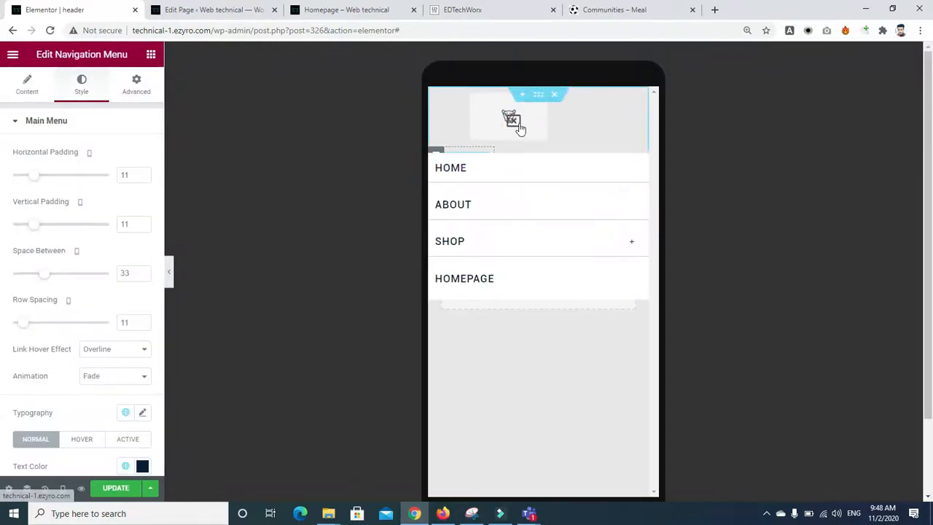
pyautogui.click(513, 121)
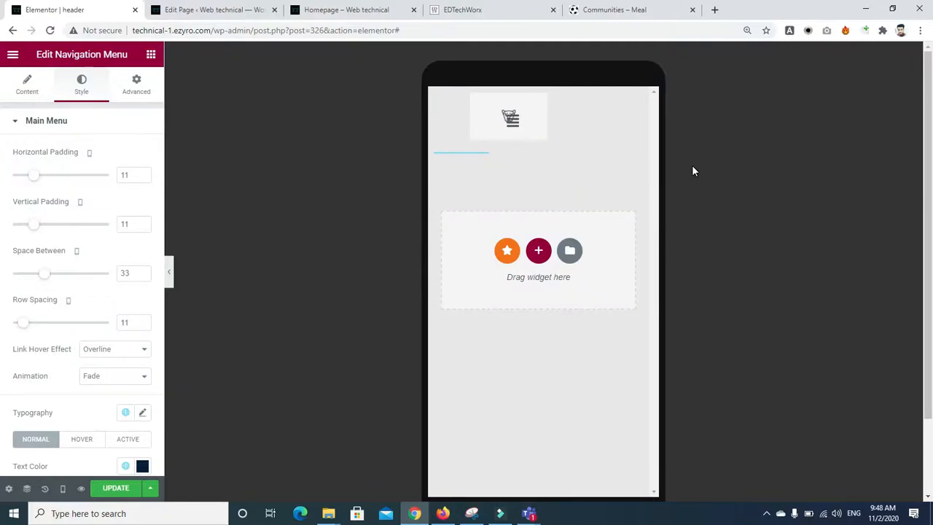
pyautogui.click(572, 121)
pyautogui.click(572, 121)
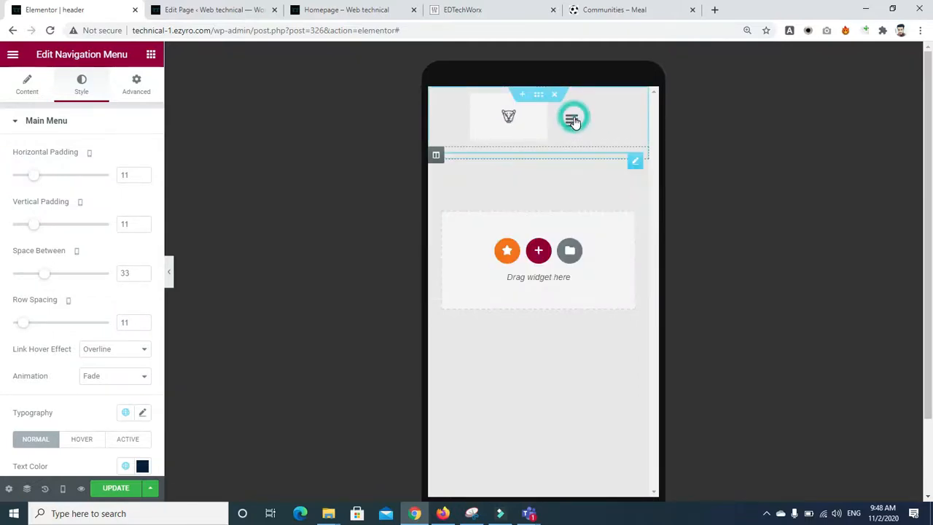
pyautogui.click(113, 488)
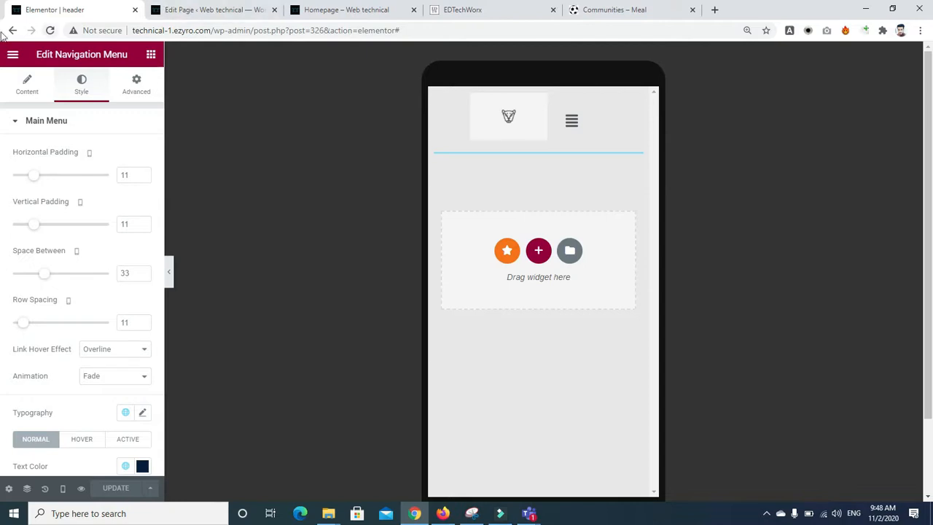
# Step: Reload both the WordPress page-editing tab and the live homepage tab
pyautogui.click(188, 9)
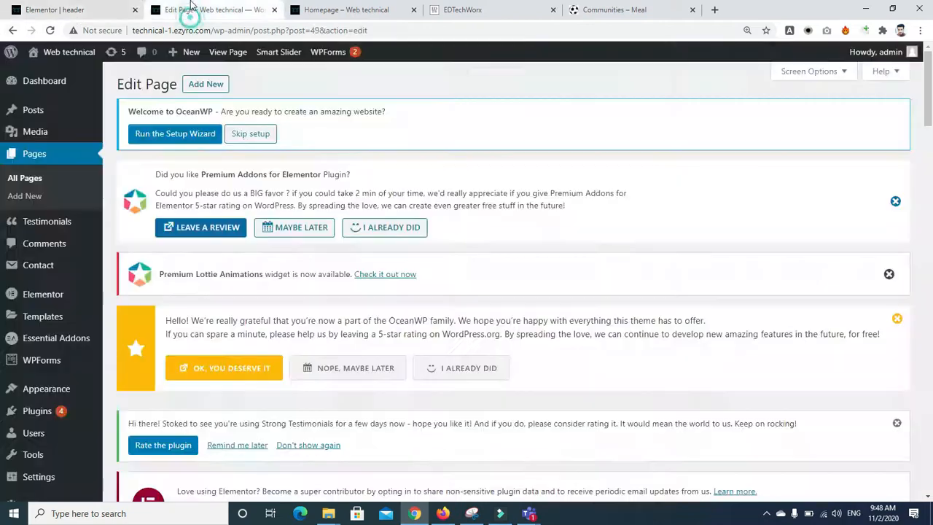
pyautogui.click(49, 31)
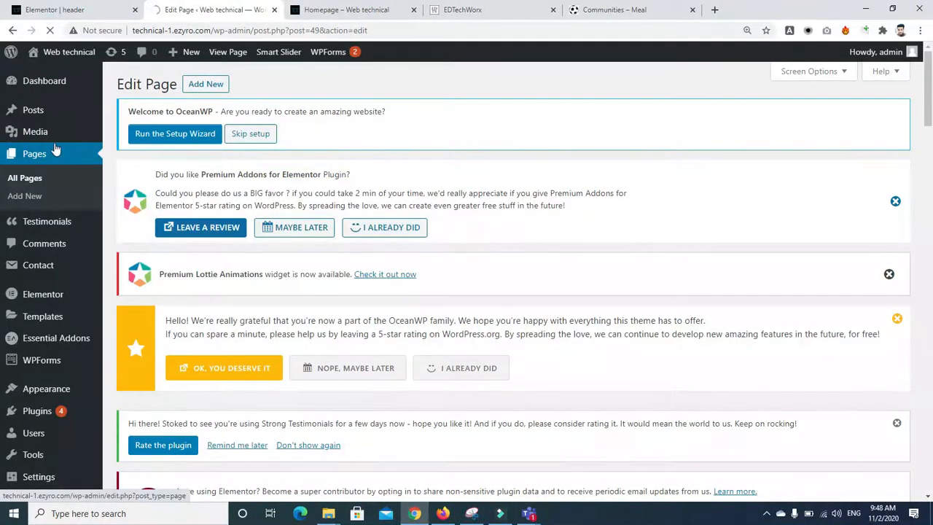
pyautogui.click(343, 10)
pyautogui.click(50, 31)
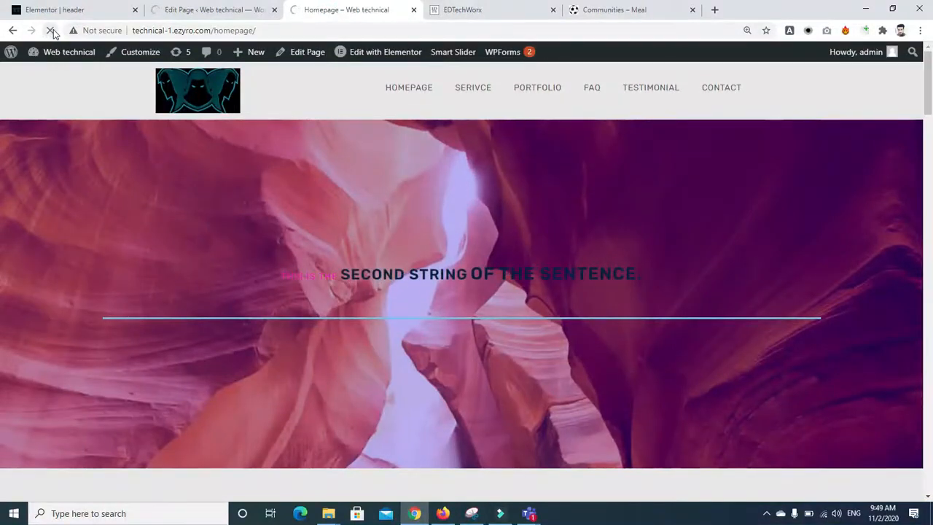
# Step: Load the site root technical-1.ezyro.com to view the live header
pyautogui.moveTo(214, 31); pyautogui.dragTo(291, 30)
pyautogui.press('BackSpace')
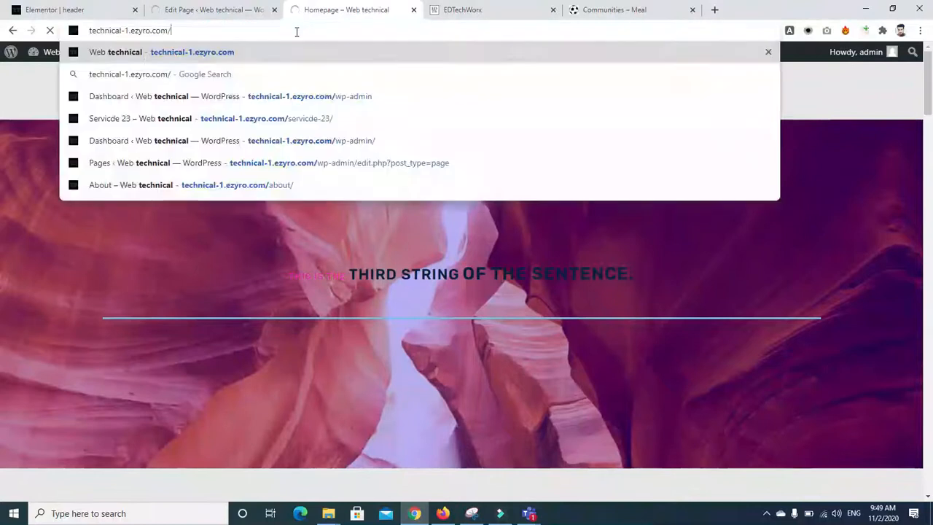
pyautogui.press('Return')
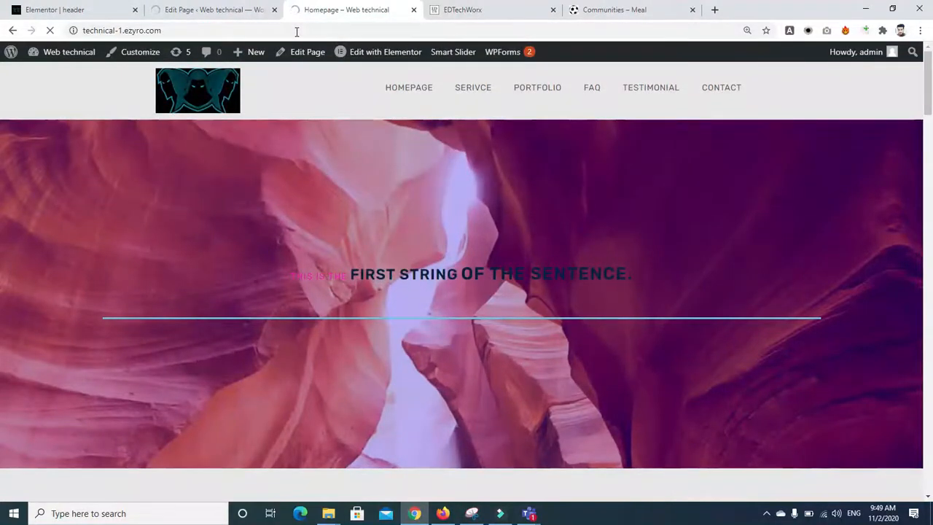
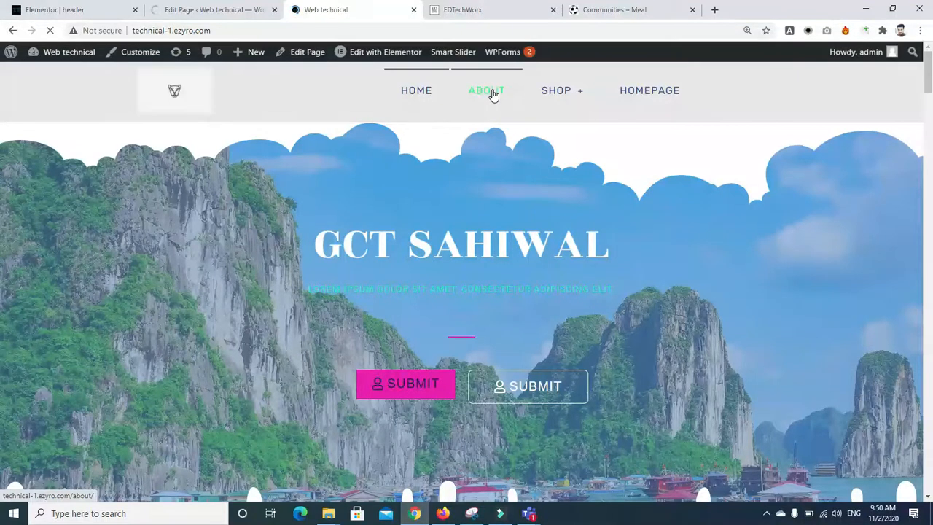
# Step: Return to the 'Elementor | header' template tab in Chrome
pyautogui.click(52, 10)
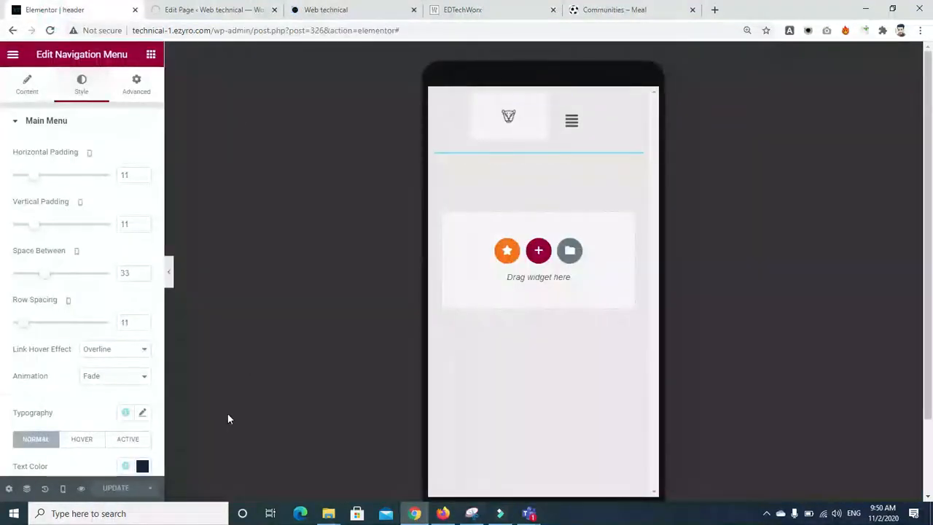
# Step: Switch the preview to Desktop width and select the whole header section
pyautogui.click(63, 488)
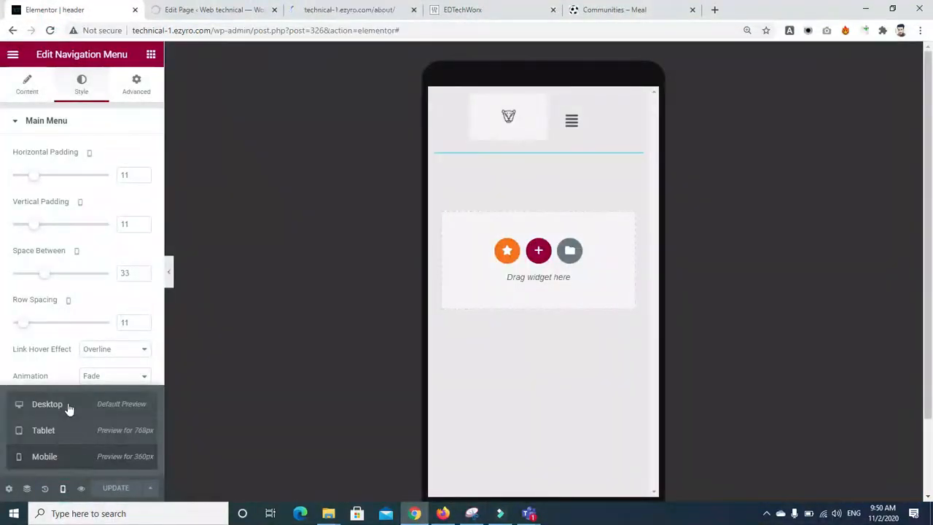
pyautogui.click(68, 407)
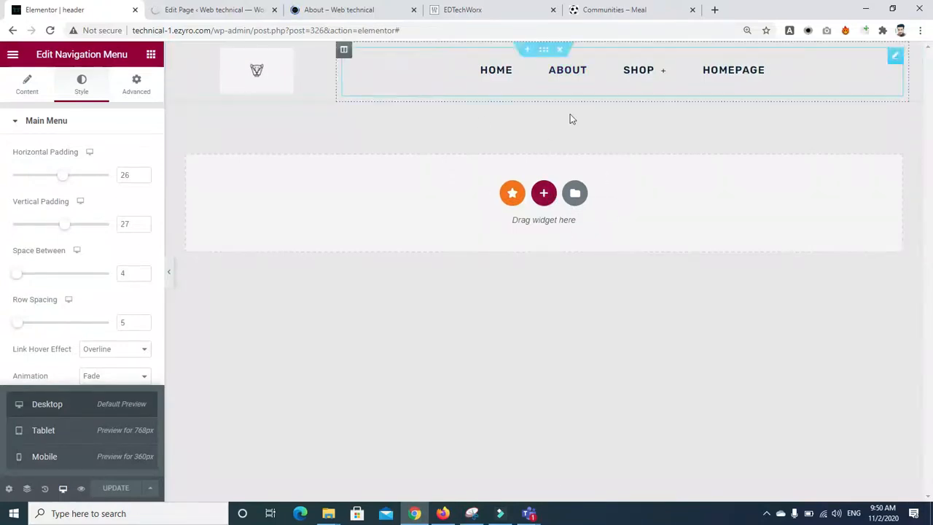
pyautogui.click(543, 51)
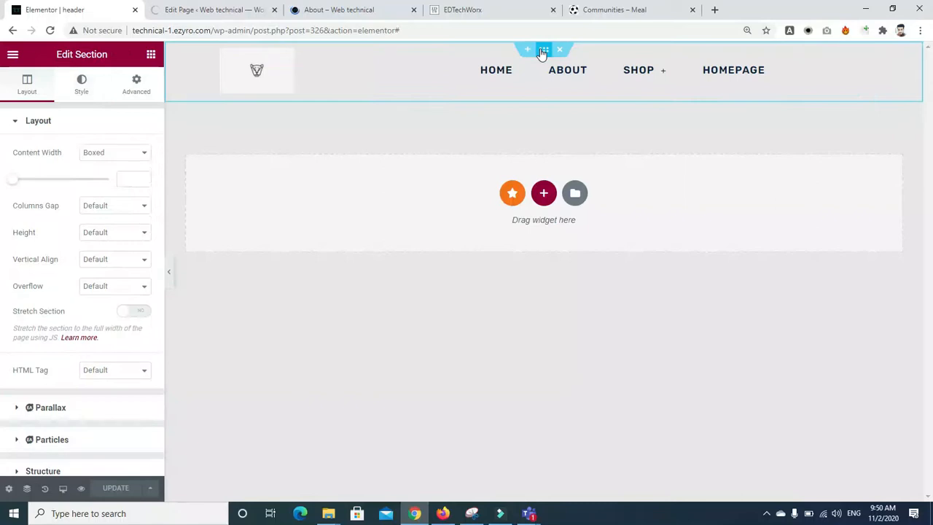
# Step: Glance at the week 8 WordPress Teams meeting, then come back to the editor
pyautogui.click(534, 515)
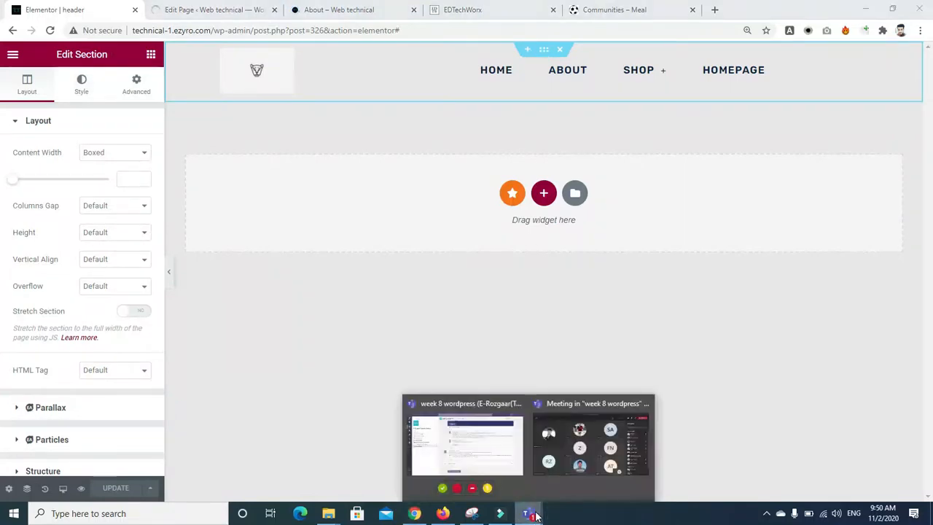
pyautogui.click(563, 431)
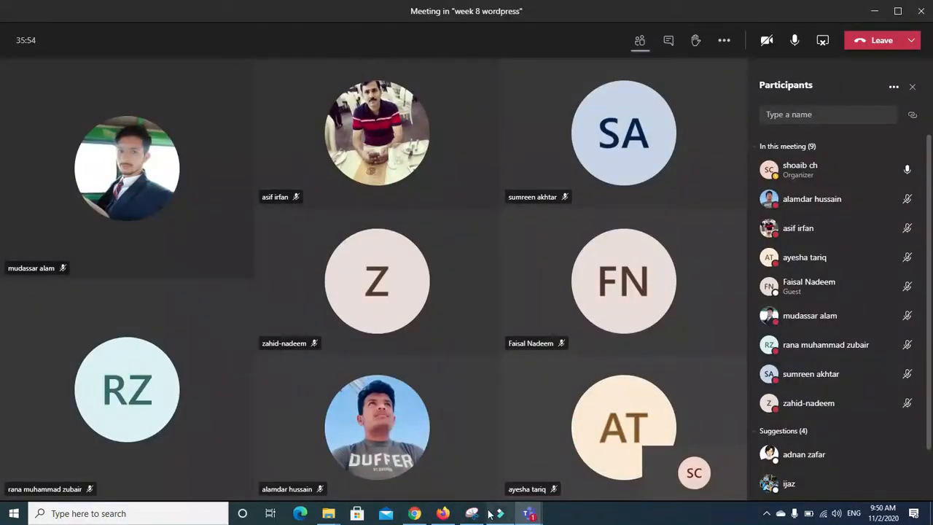
pyautogui.click(414, 514)
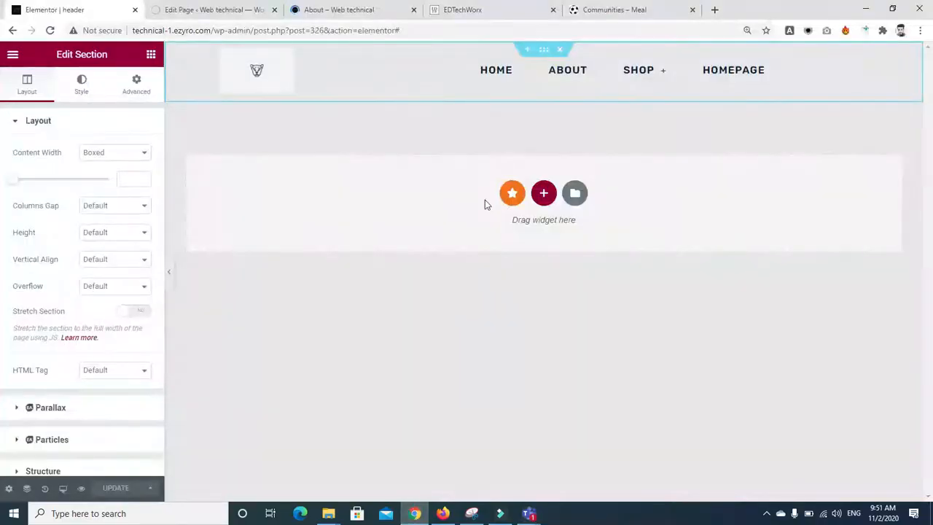
# Step: Drag a Heading widget into the header and delete the header column via right-click
pyautogui.click(150, 55)
pyautogui.moveTo(117, 181); pyautogui.dragTo(518, 52)
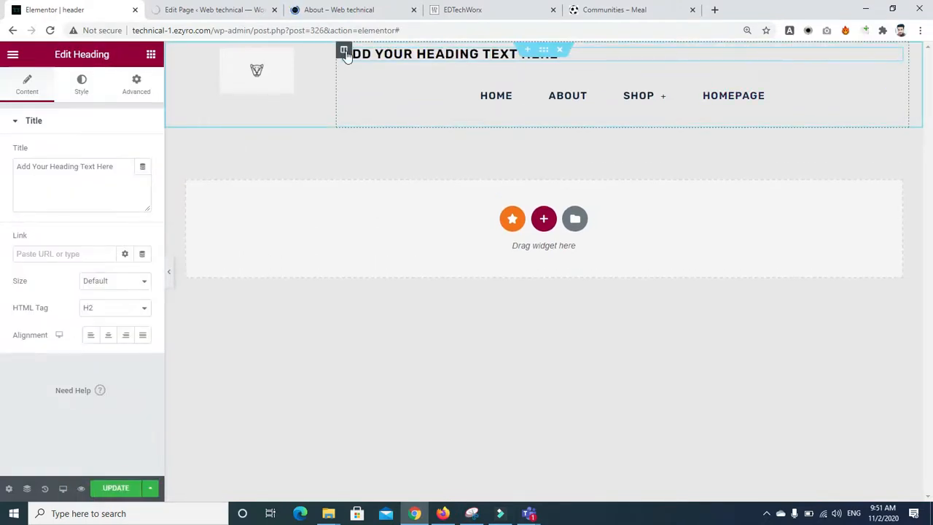
pyautogui.rightClick(346, 56)
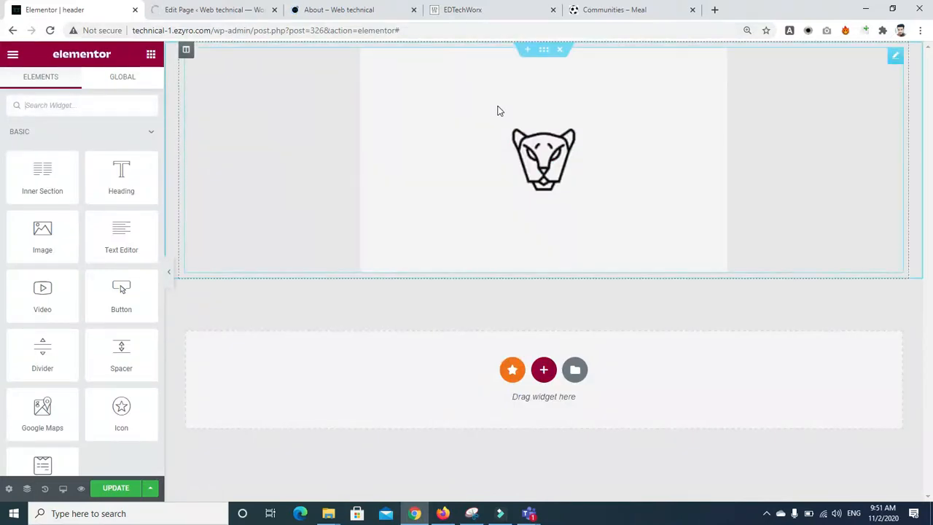
# Step: Revert through History to the navigation menu's Horizontal Padding edit and select the menu
pyautogui.click(44, 488)
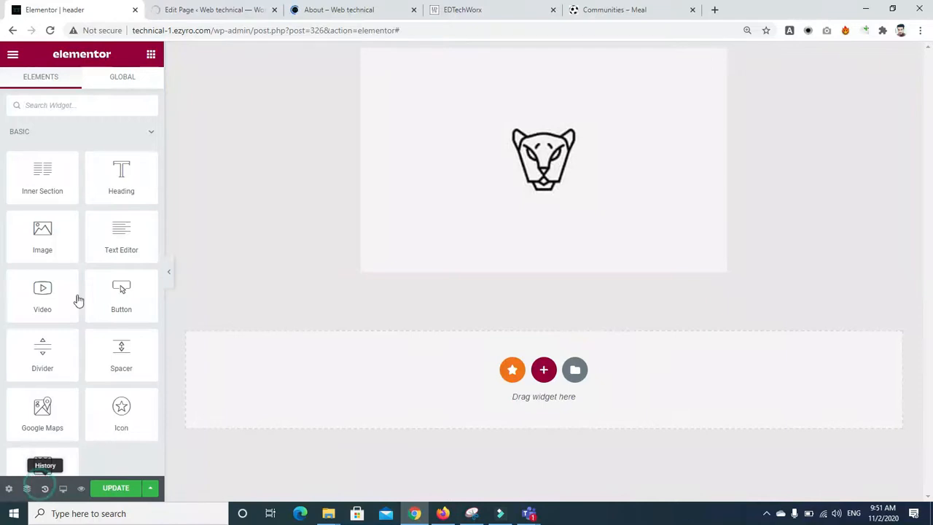
pyautogui.click(40, 180)
pyautogui.click(40, 150)
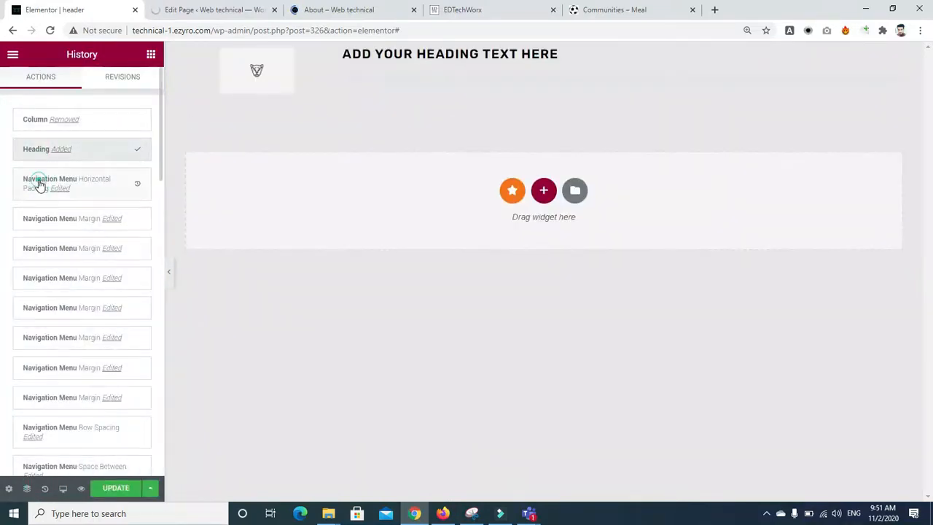
pyautogui.click(40, 184)
pyautogui.click(32, 219)
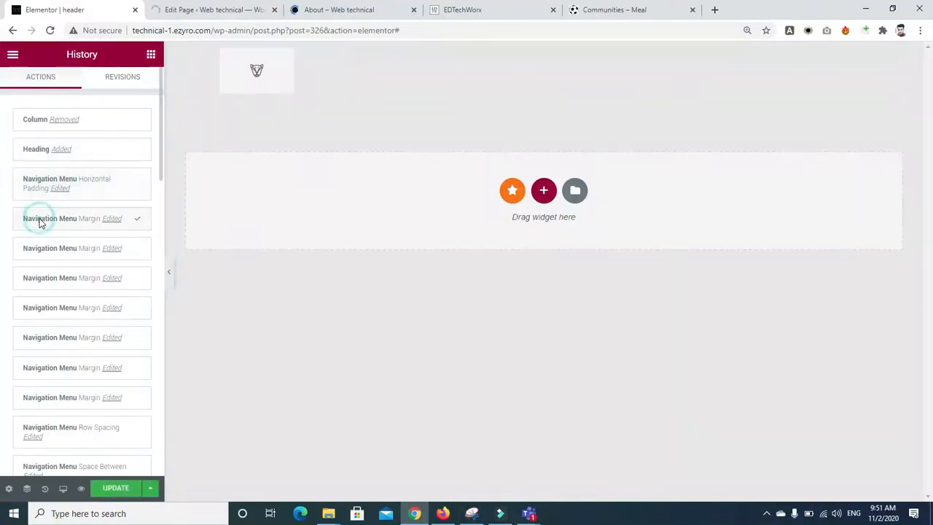
pyautogui.click(31, 177)
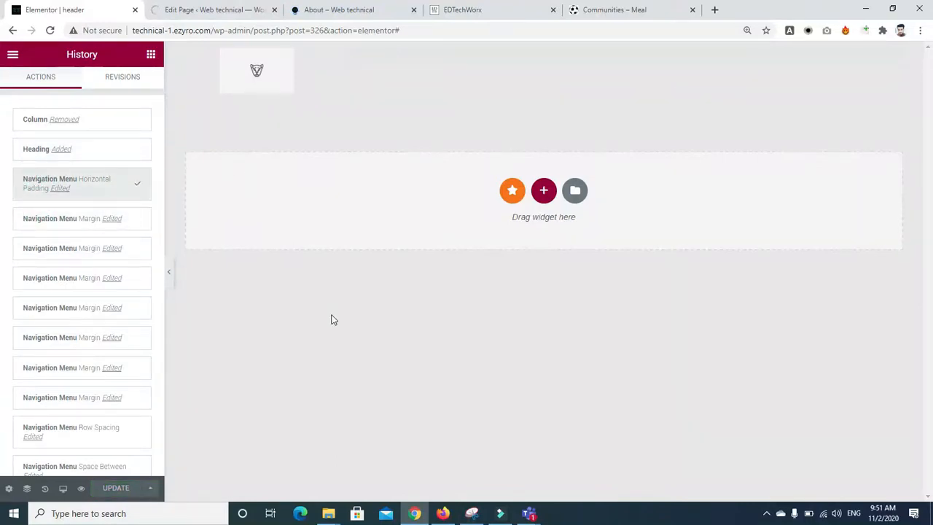
pyautogui.click(478, 58)
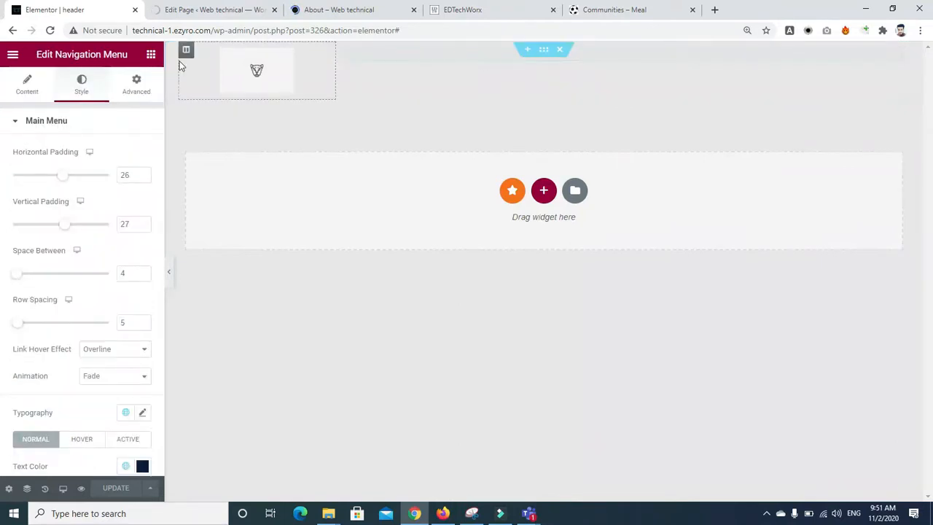
# Step: Show the menu's Content settings, then scroll the Communities – Meal site to its Treat Yourself banner
pyautogui.click(26, 83)
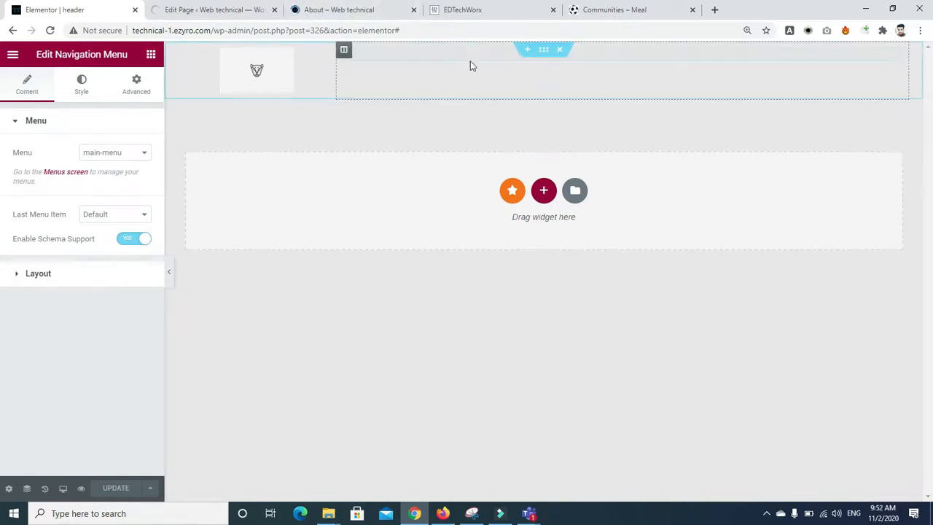
pyautogui.click(596, 12)
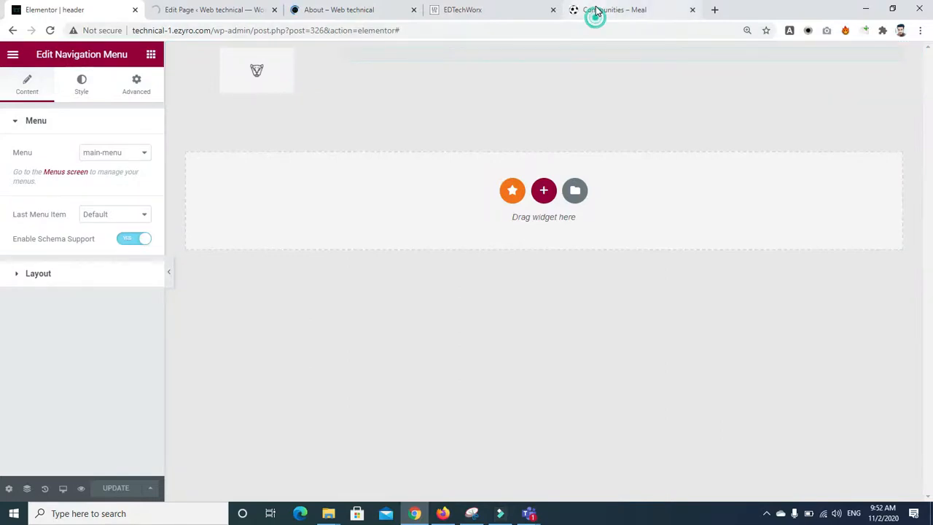
pyautogui.scroll(-6, 2, 242)
pyautogui.moveTo(931, 241); pyautogui.dragTo(915, 131)
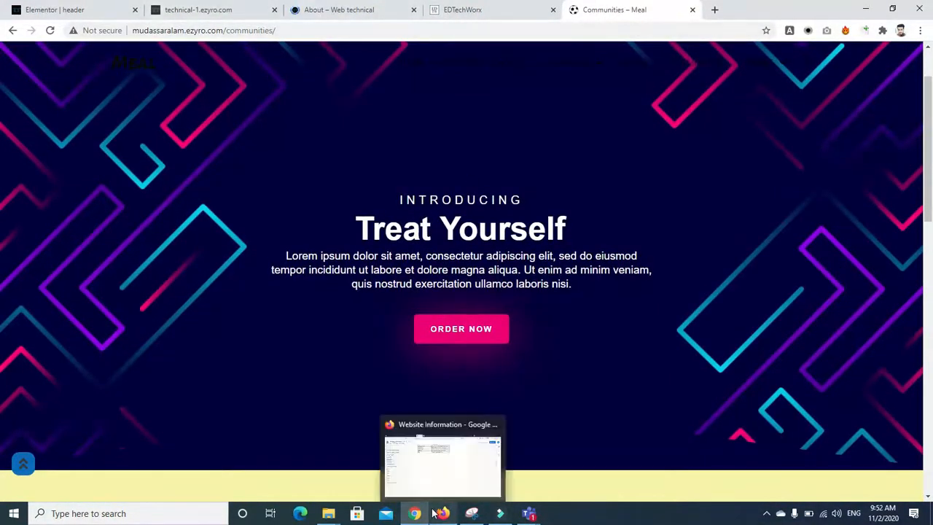
# Step: Open the colorlib Meal template link from the Teams 'week 7 WordPress Plugin Using' channel
pyautogui.moveTo(527, 515)
pyautogui.click(504, 458)
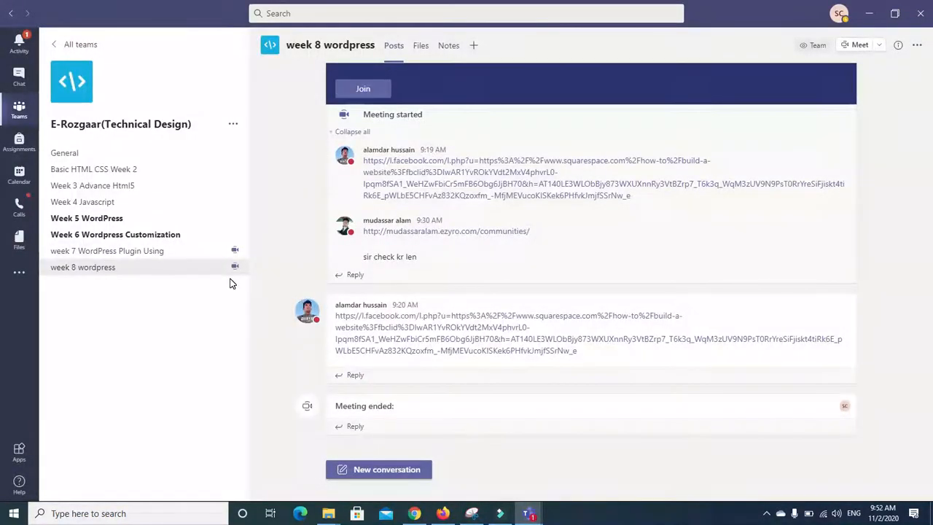
pyautogui.click(149, 251)
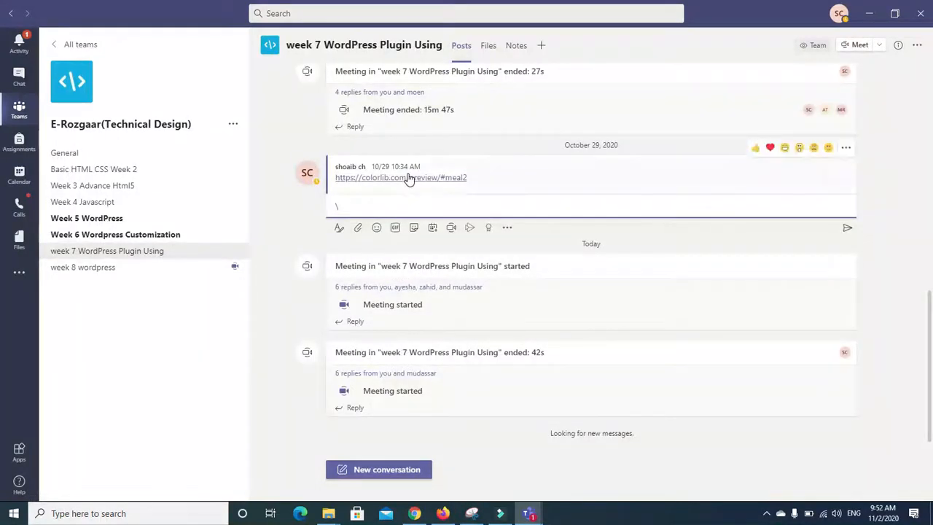
pyautogui.click(408, 178)
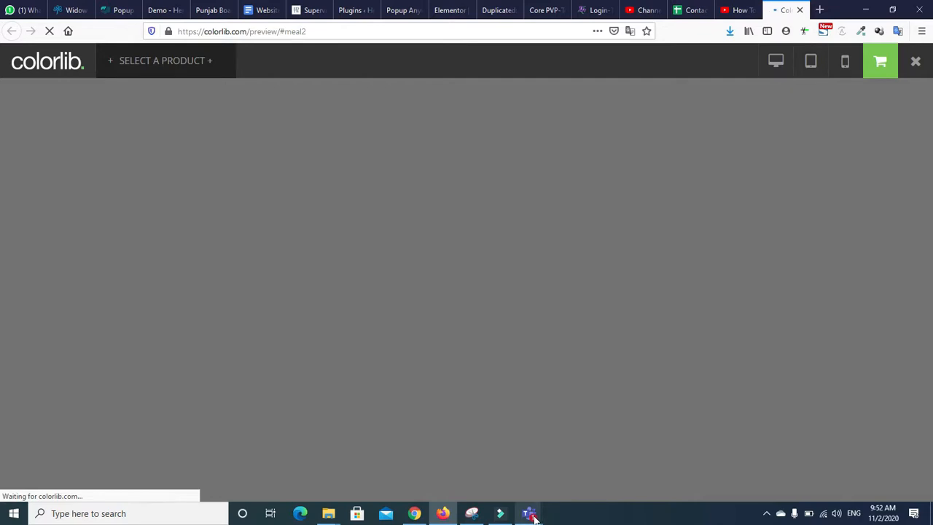
# Step: Mute then unmute the mic in the week 8 WordPress meeting, and return to Firefox
pyautogui.click(591, 444)
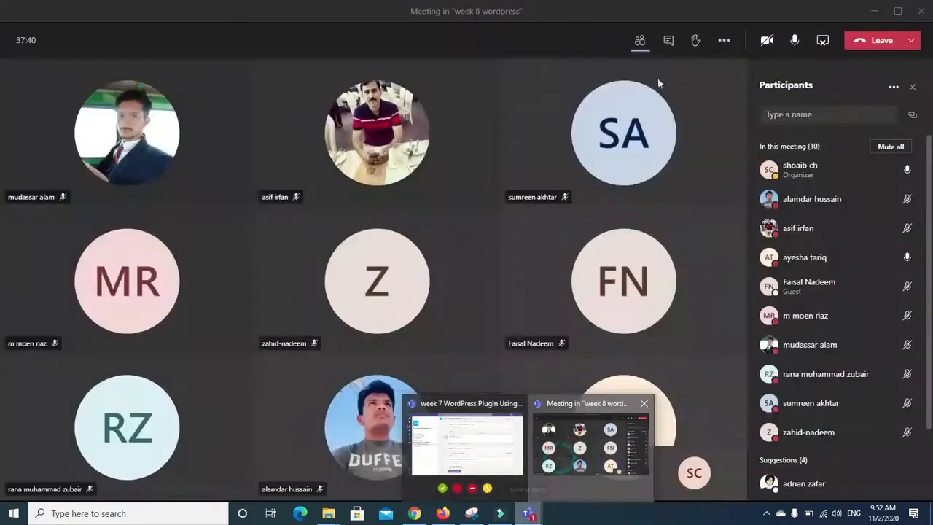
pyautogui.click(792, 42)
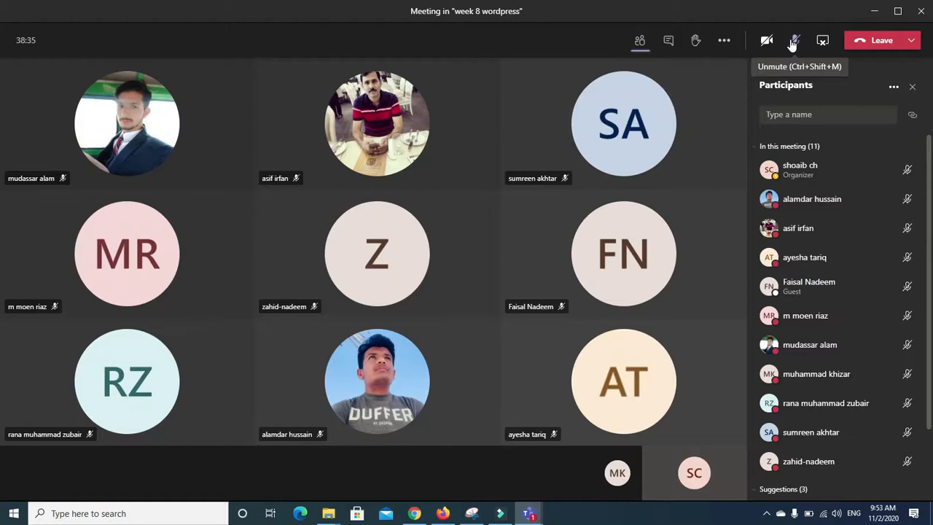
pyautogui.click(793, 42)
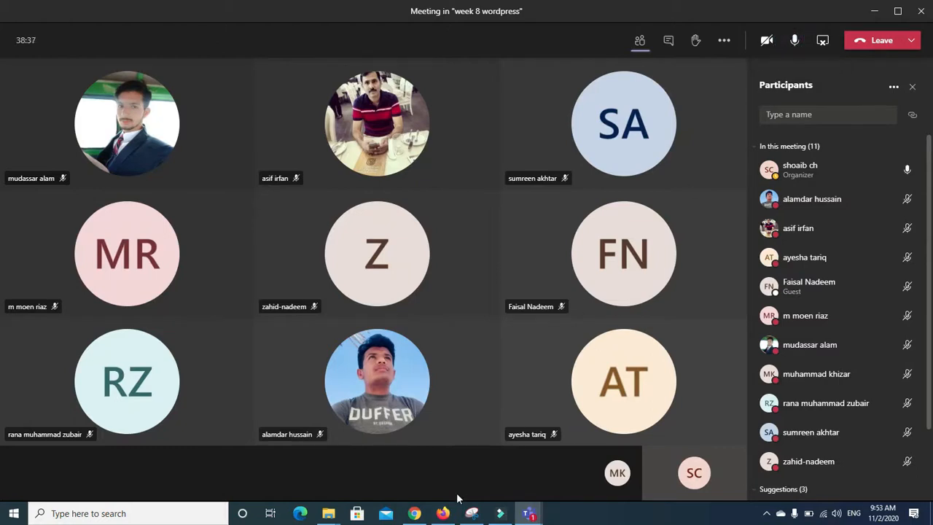
pyautogui.click(438, 513)
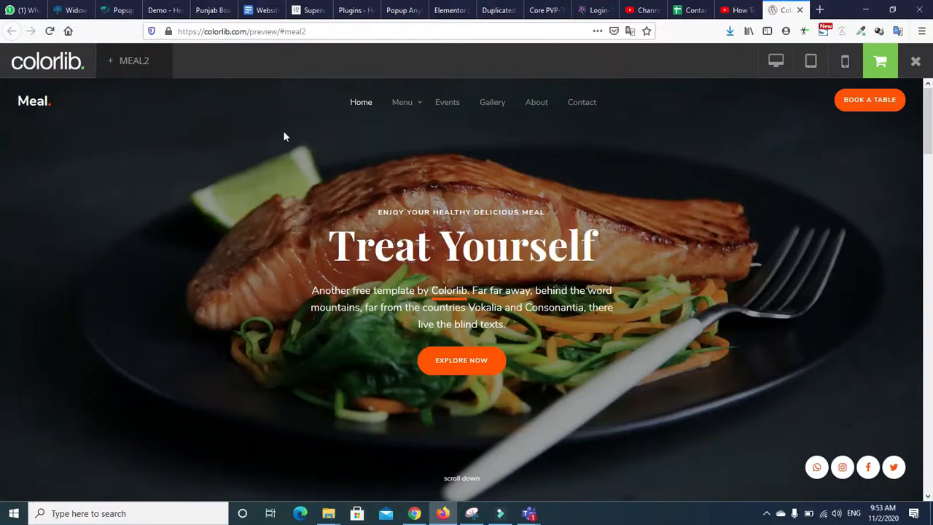
# Step: Scroll the Meal template to Popular Foods and show the Dinner dishes
pyautogui.moveTo(927, 129)
pyautogui.mouseDown()
pyautogui.moveTo(928, 207)
pyautogui.moveTo(927, 132)
pyautogui.mouseUp()
pyautogui.click(232, 259)
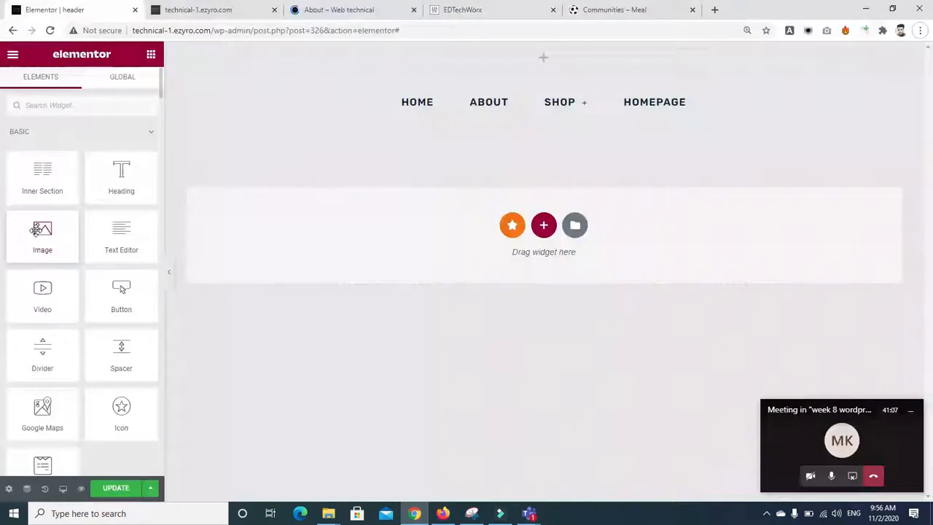
# Step: Add an Image widget above the navigation menu showing the dummy-logo-7.jpg panther logo
pyautogui.moveTo(42, 236); pyautogui.dragTo(551, 57)
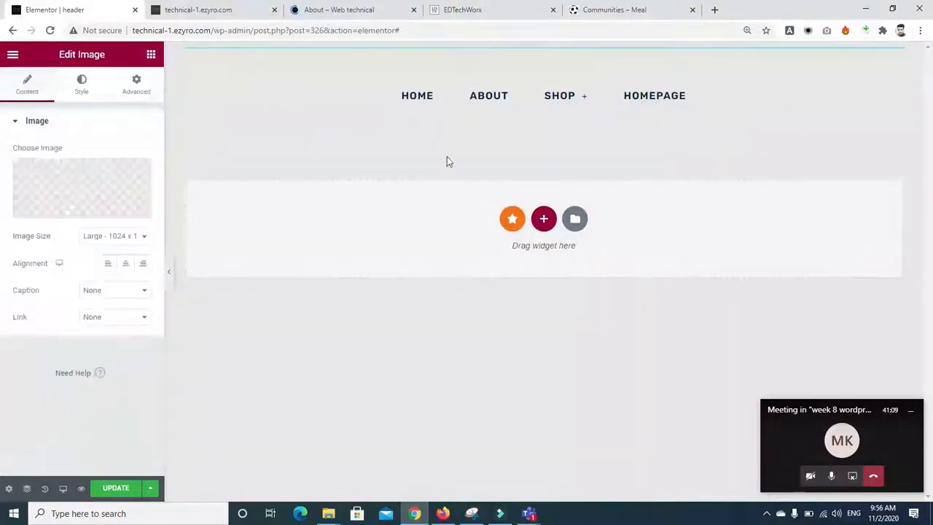
pyautogui.click(124, 202)
pyautogui.click(276, 317)
pyautogui.click(357, 321)
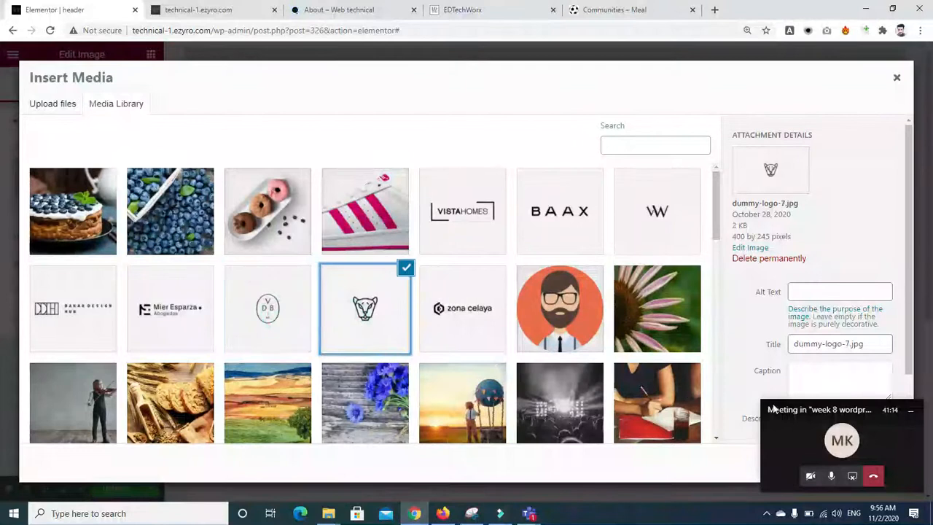
pyautogui.click(879, 460)
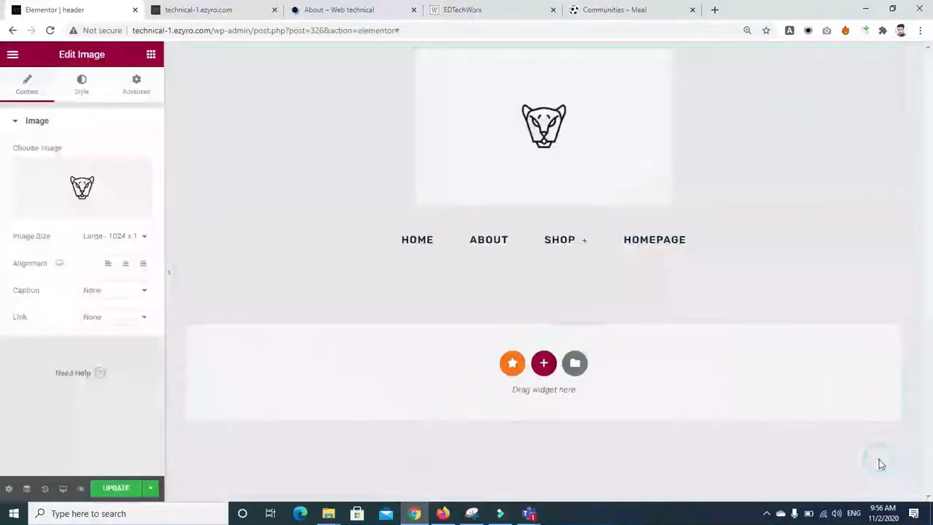
# Step: Save the header template with Update and open the site's About page
pyautogui.moveTo(565, 235)
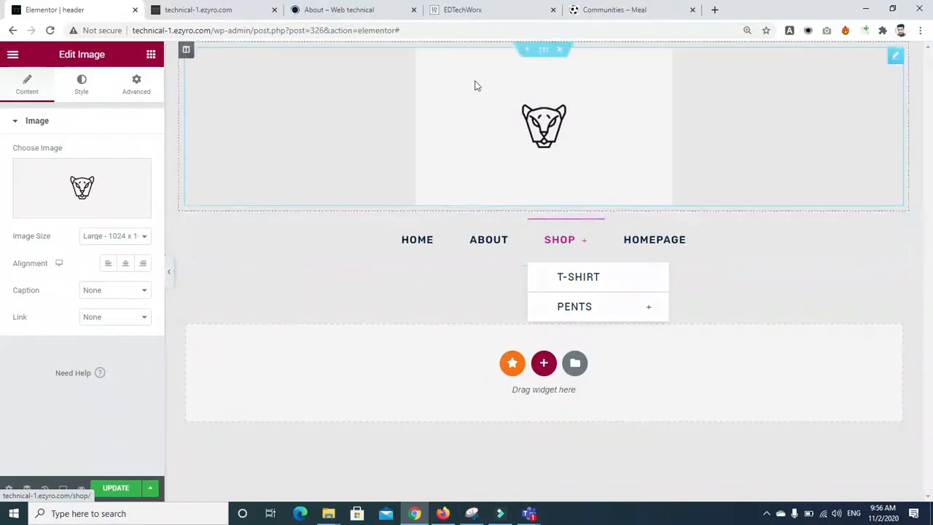
pyautogui.click(113, 490)
pyautogui.click(384, 9)
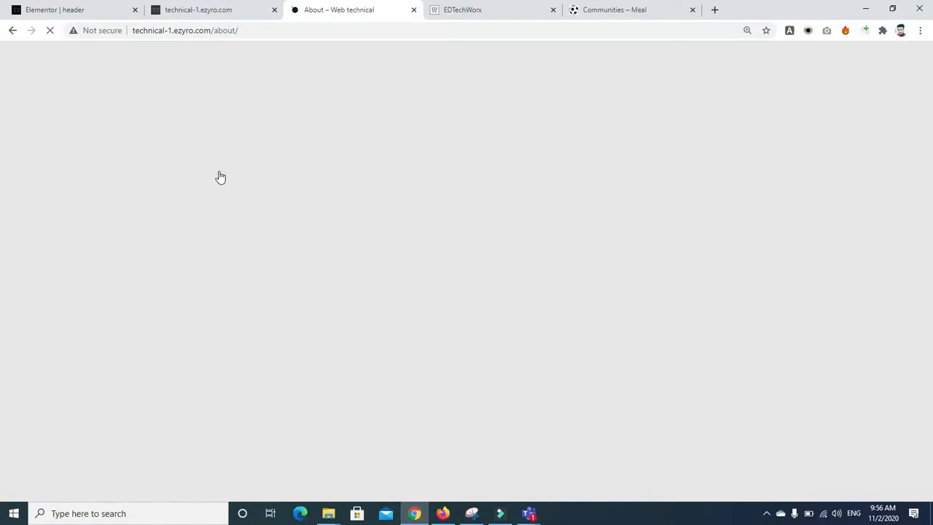
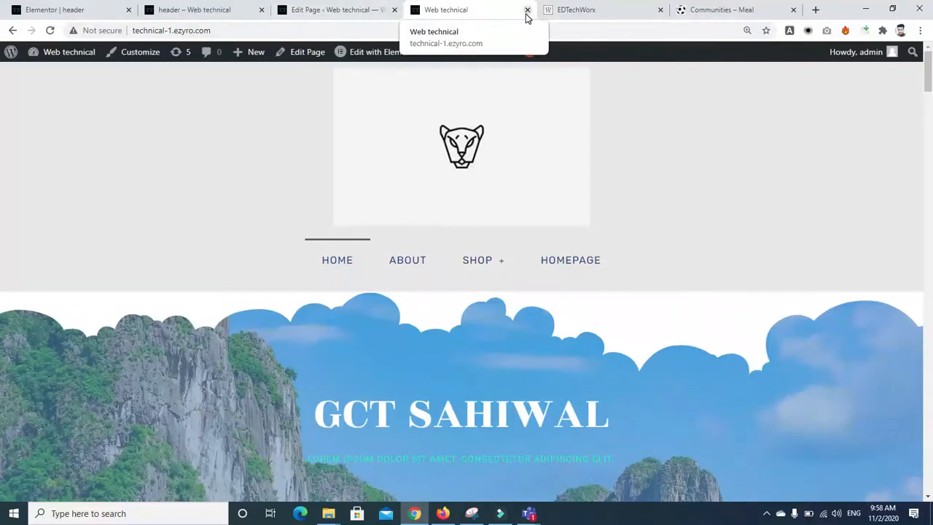
# Step: Compare the header preview page, its admin edit screen and the Elementor header editor
pyautogui.click(202, 16)
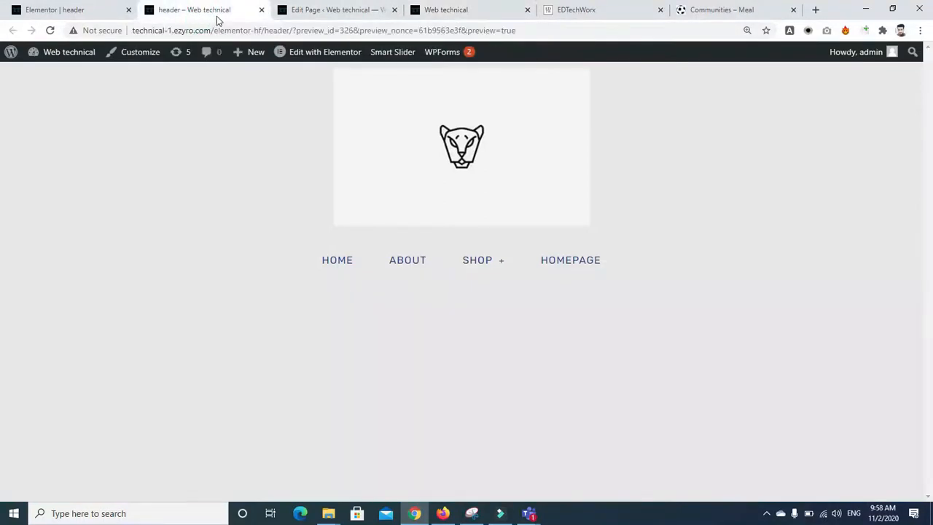
pyautogui.click(314, 10)
pyautogui.click(70, 16)
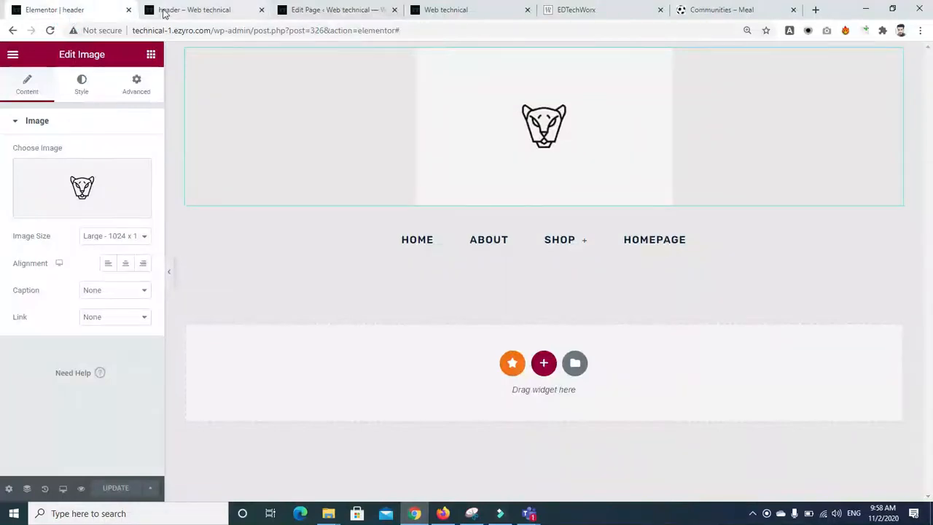
pyautogui.click(210, 16)
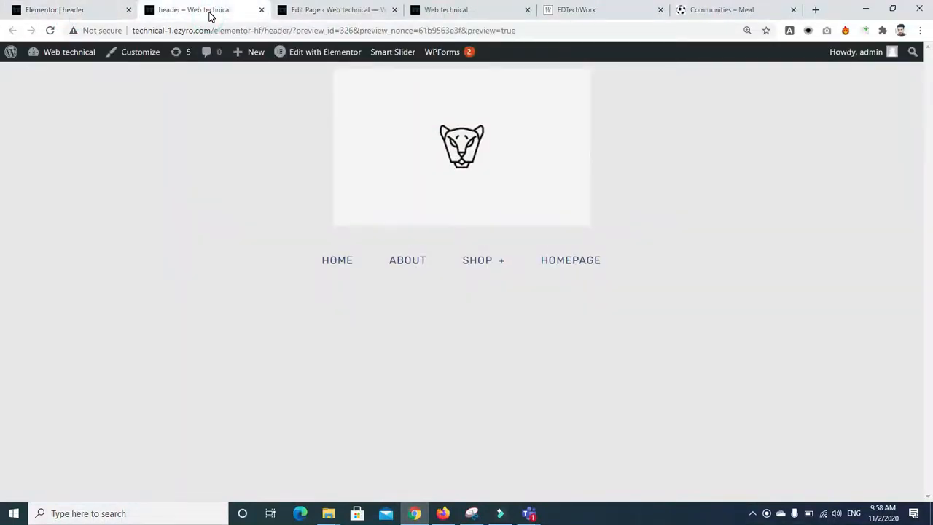
pyautogui.click(310, 10)
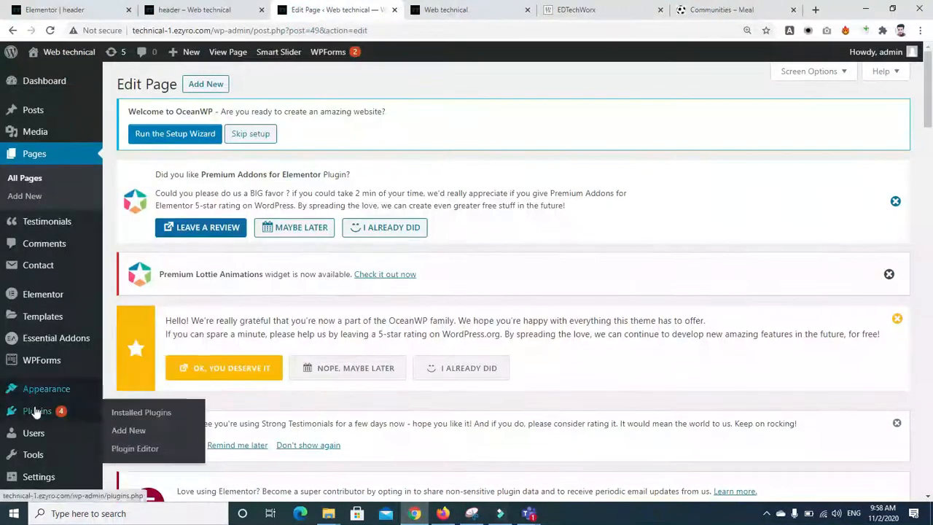
pyautogui.moveTo(928, 117); pyautogui.dragTo(930, 160)
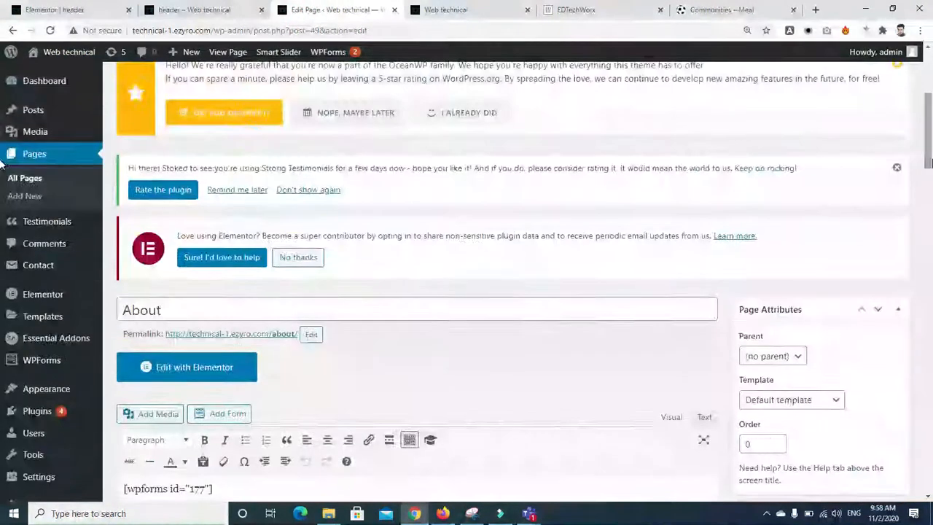
# Step: Open the Header Footer & Blocks templates list and start a new template
pyautogui.click(32, 410)
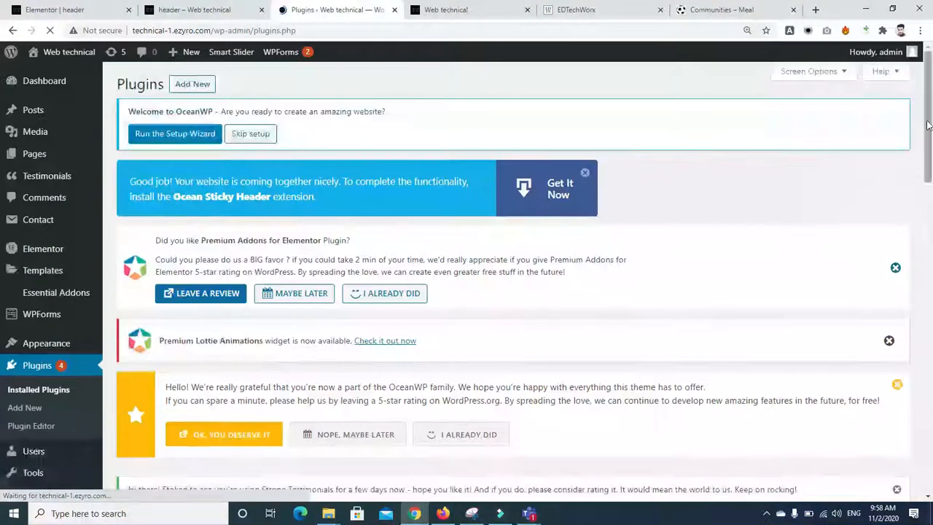
pyautogui.moveTo(928, 125); pyautogui.dragTo(931, 262)
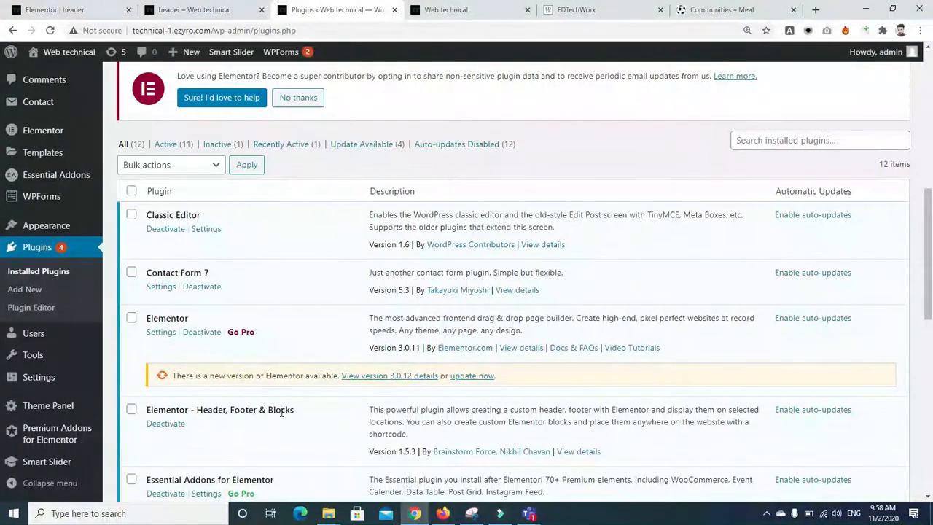
pyautogui.scroll(3, 406, 195)
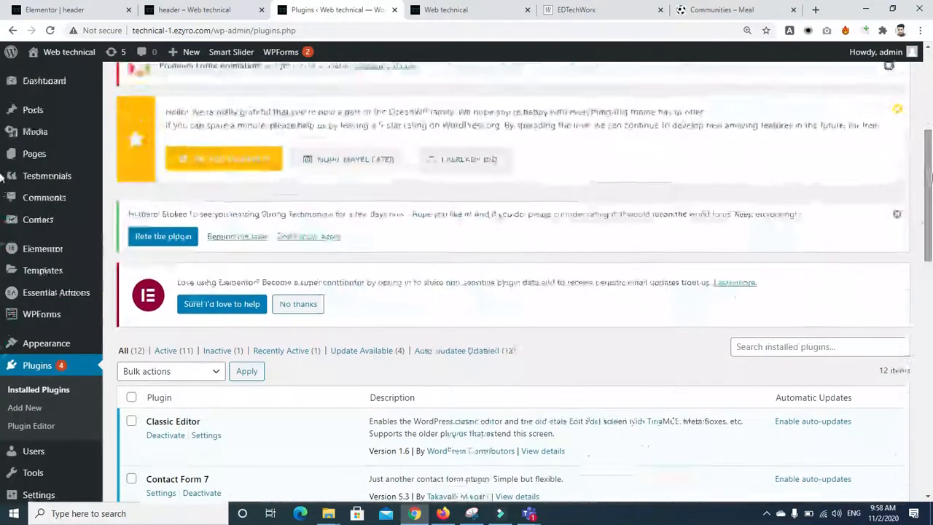
pyautogui.moveTo(19, 270)
pyautogui.moveTo(44, 343)
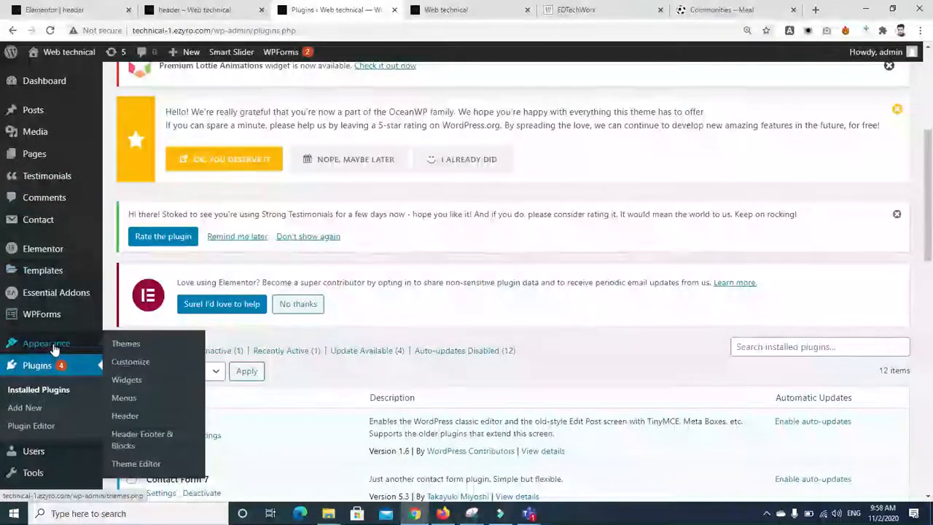
pyautogui.click(134, 440)
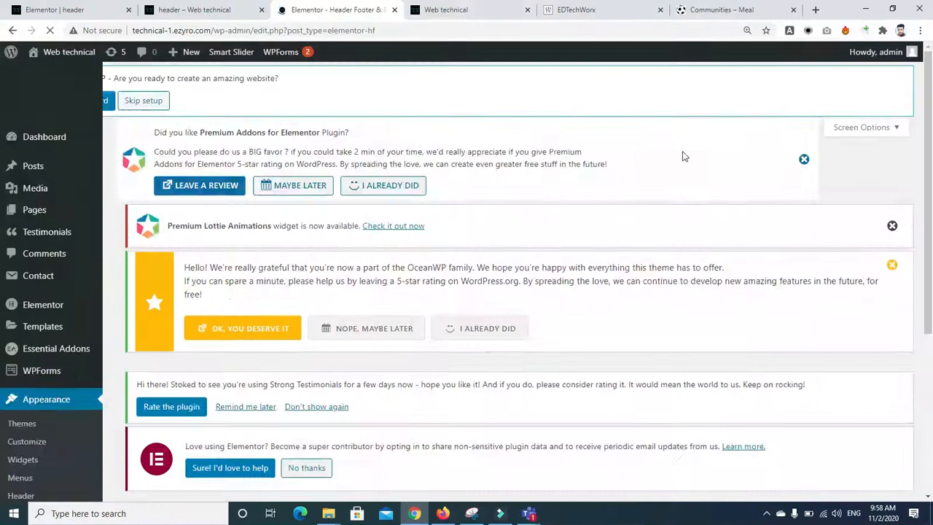
pyautogui.scroll(-3, 604, 429)
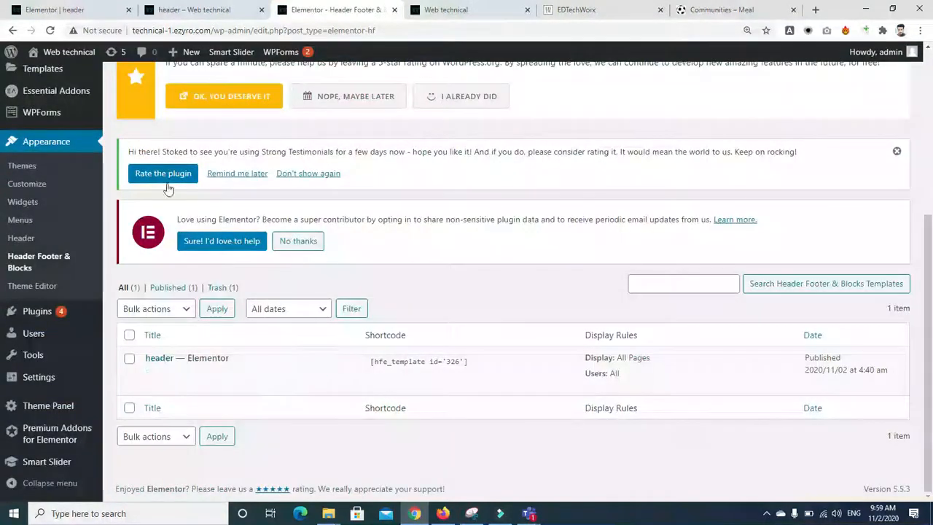
pyautogui.moveTo(931, 316); pyautogui.dragTo(454, 124)
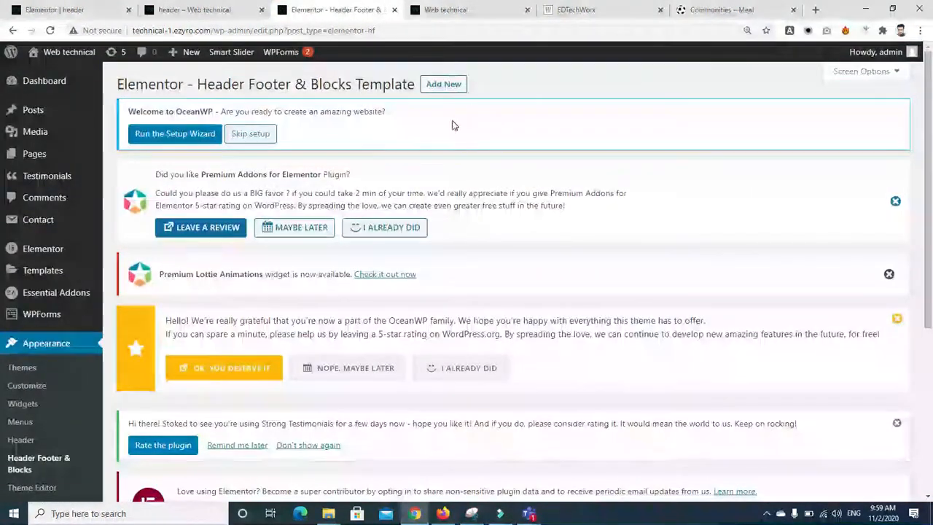
pyautogui.click(443, 84)
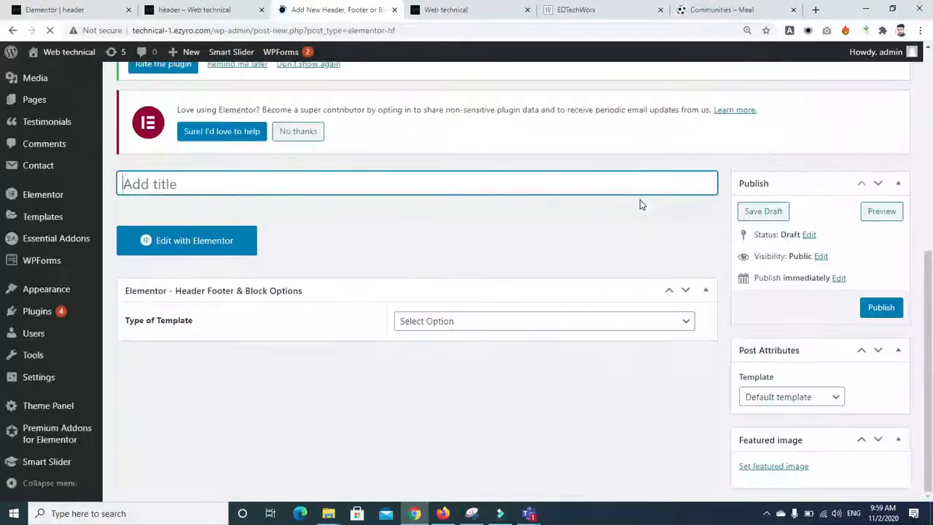
# Step: Make the new template a Header displayed on All Posts, then bring the Teams meeting forward
pyautogui.click(640, 200)
pyautogui.click(669, 321)
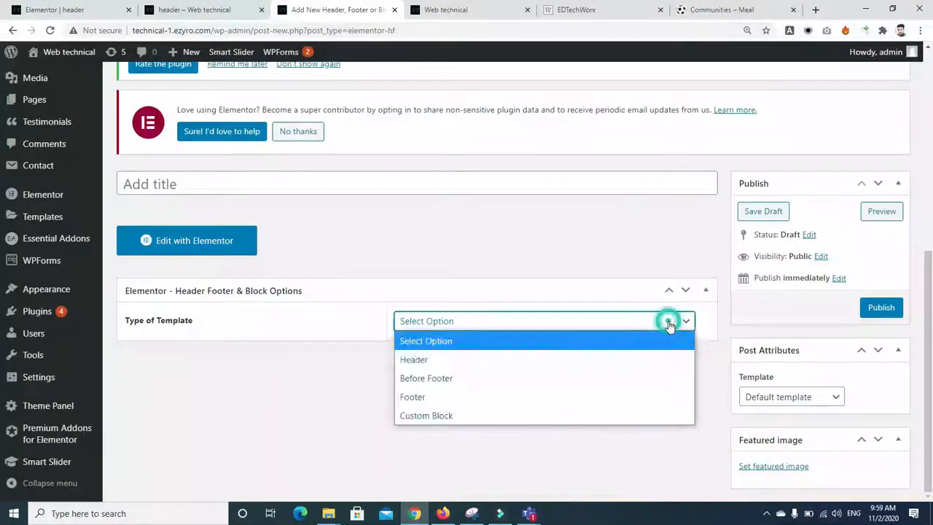
pyautogui.click(546, 367)
pyautogui.scroll(-1, 616, 349)
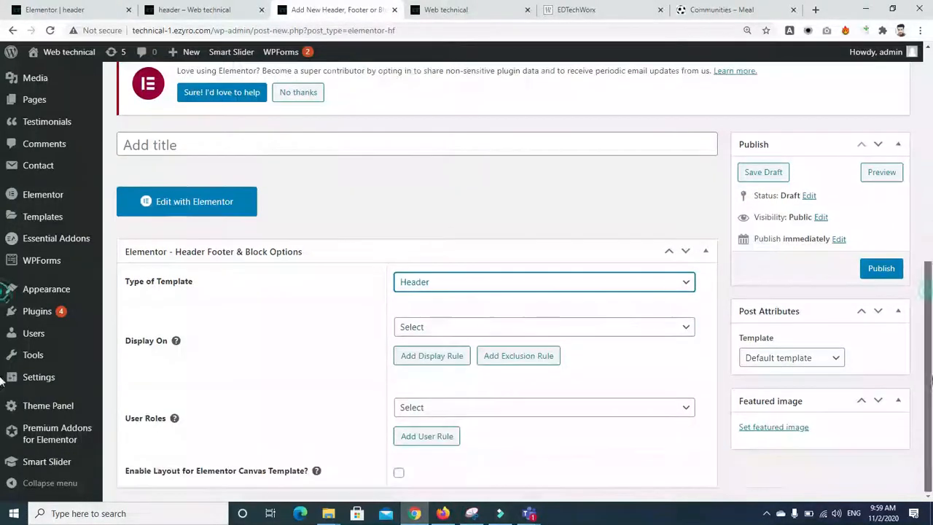
pyautogui.click(591, 328)
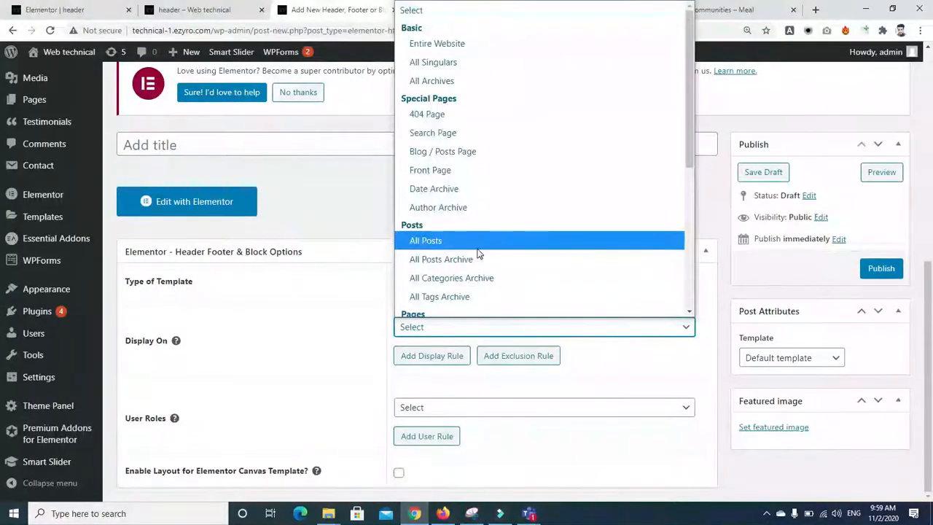
pyautogui.click(427, 241)
pyautogui.moveTo(529, 513)
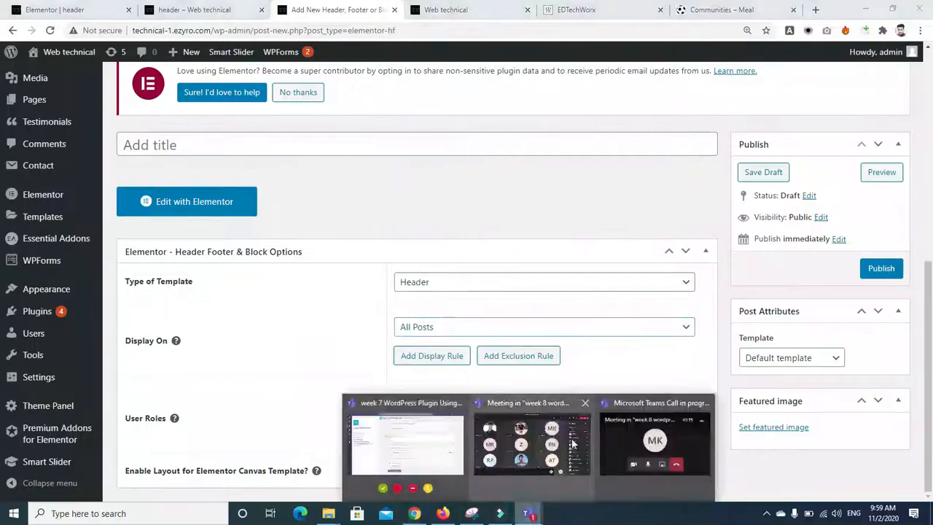
pyautogui.click(572, 444)
pyautogui.click(885, 174)
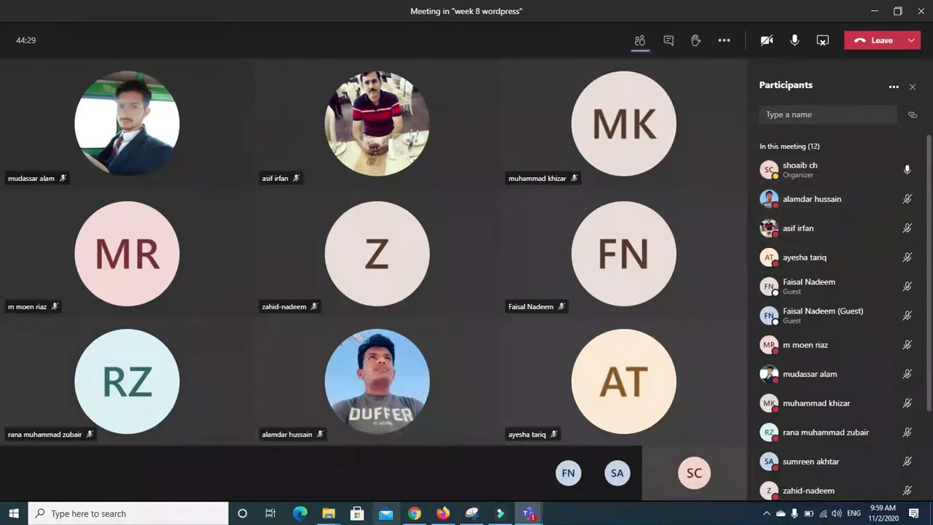
pyautogui.click(414, 514)
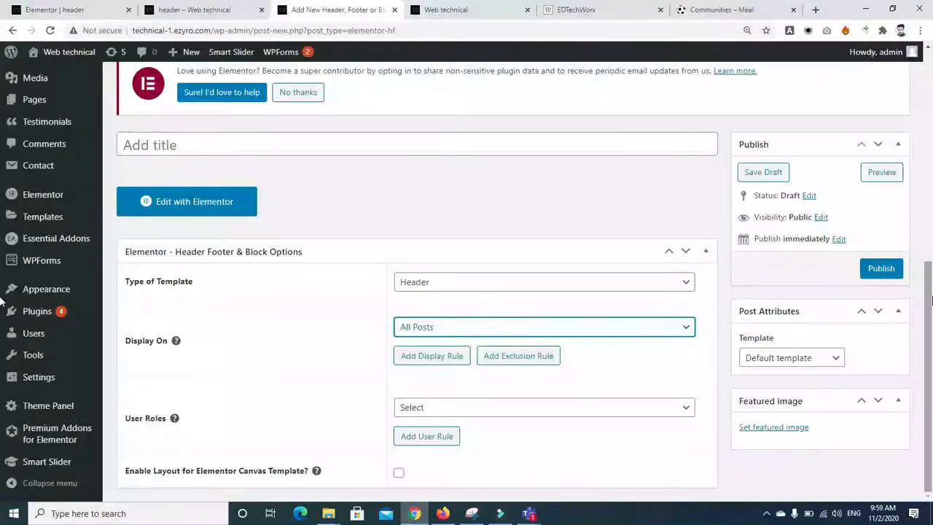
# Step: Set User Roles to All, clear stray text from the title, and return to the header preview
pyautogui.click(490, 408)
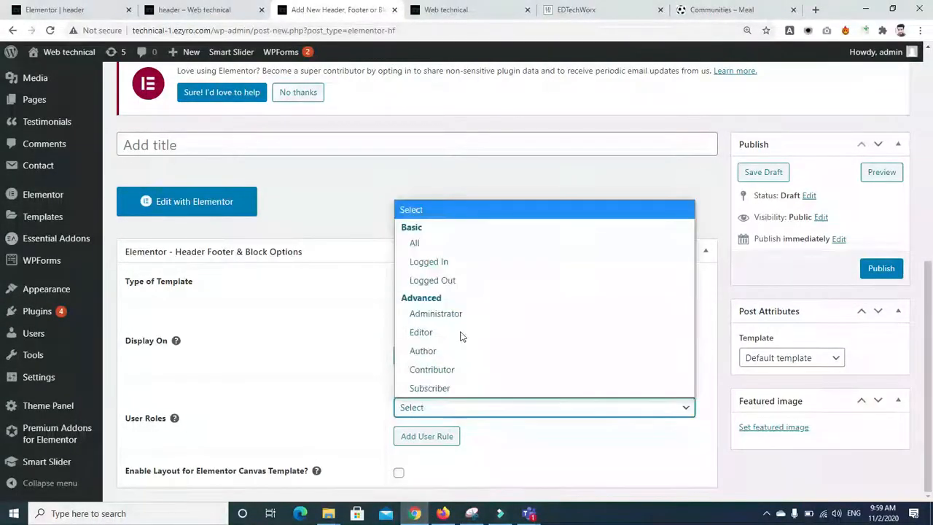
pyautogui.click(417, 245)
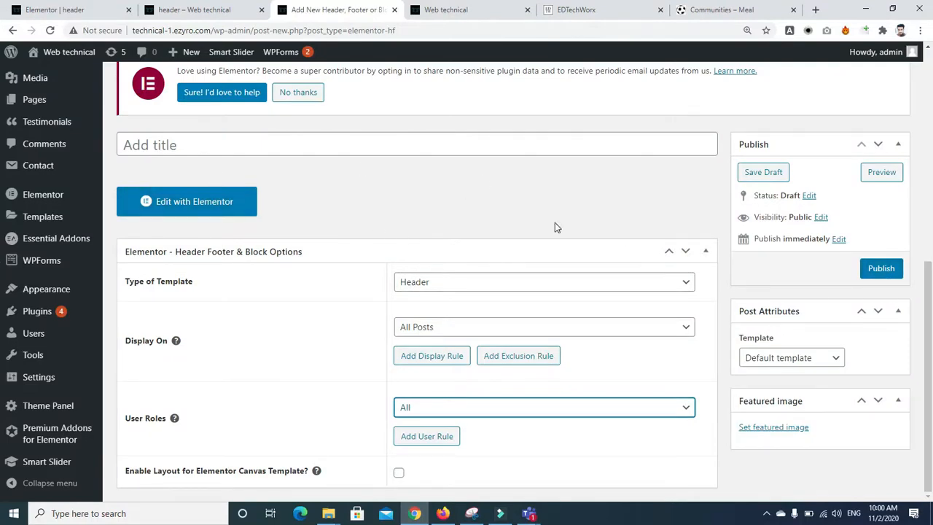
pyautogui.click(226, 148)
pyautogui.write('efi')
pyautogui.press('BackSpace')
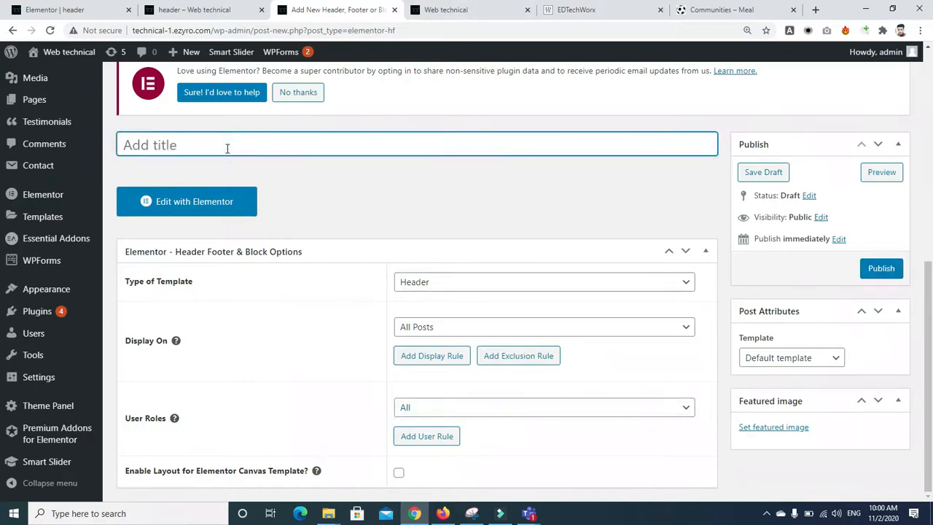
pyautogui.click(166, 11)
# Step: Close the unfinished new-template tab and return to the Elementor header editor
pyautogui.click(34, 8)
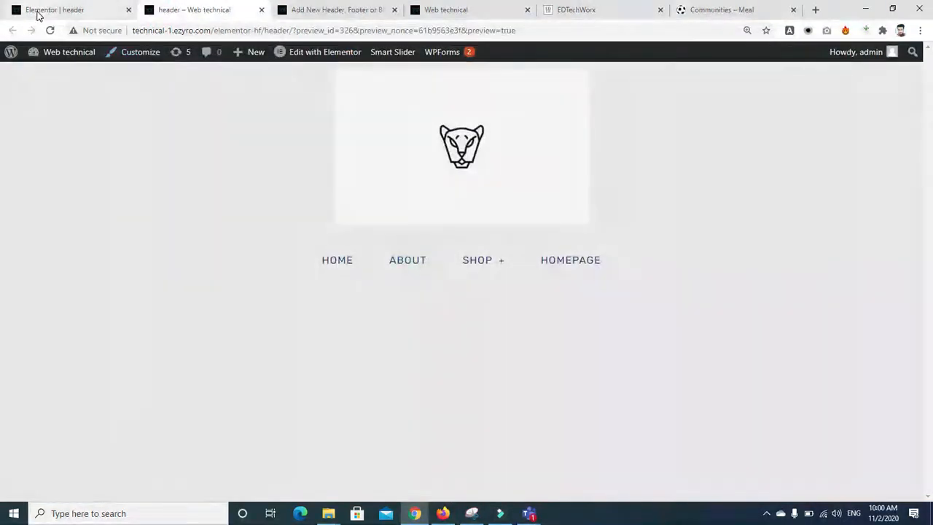
pyautogui.click(364, 6)
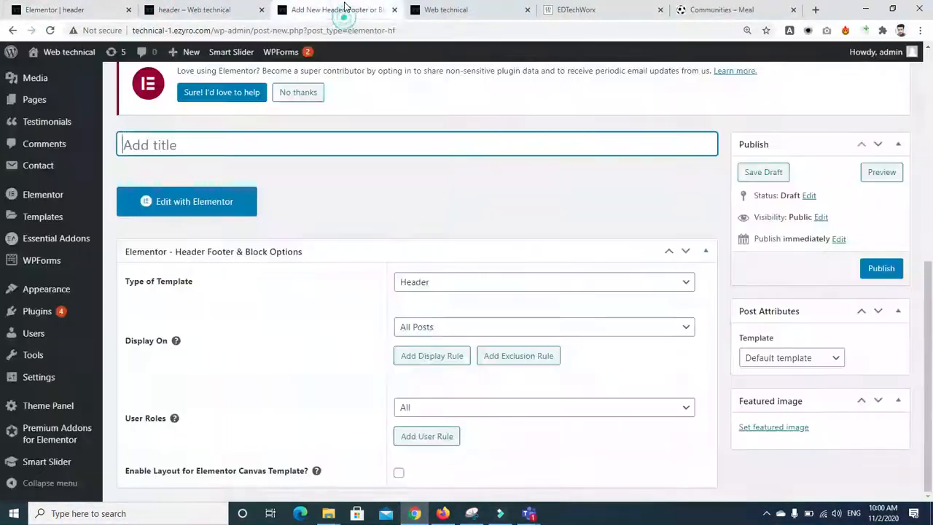
pyautogui.click(395, 10)
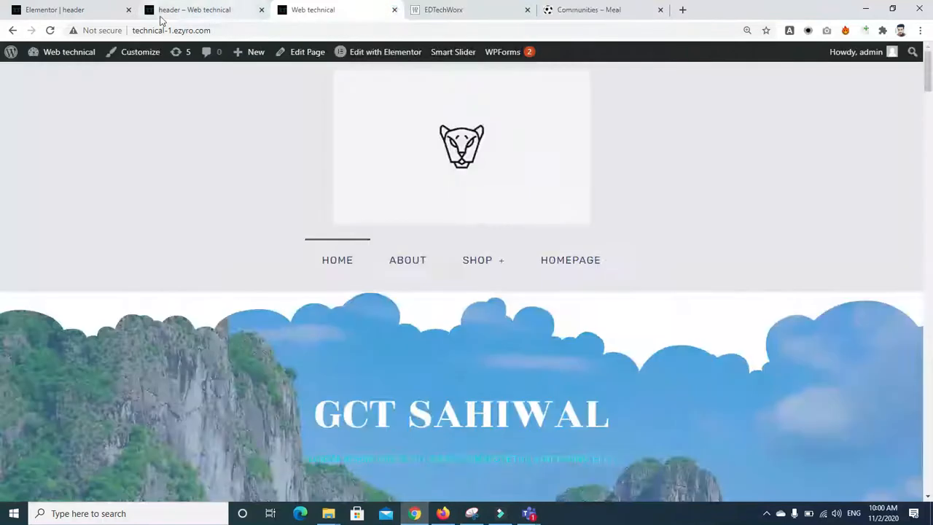
pyautogui.click(44, 9)
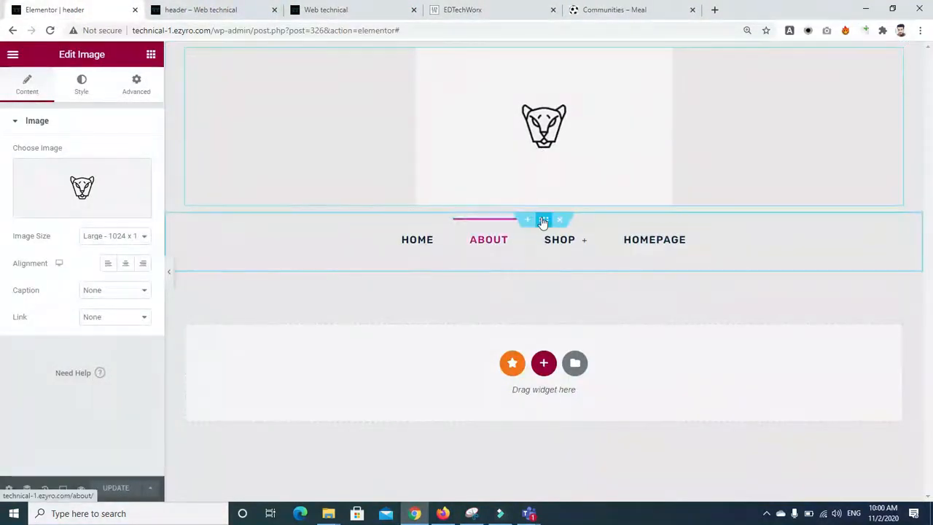
# Step: Add an empty single-column section above the header's navigation menu
pyautogui.click(527, 219)
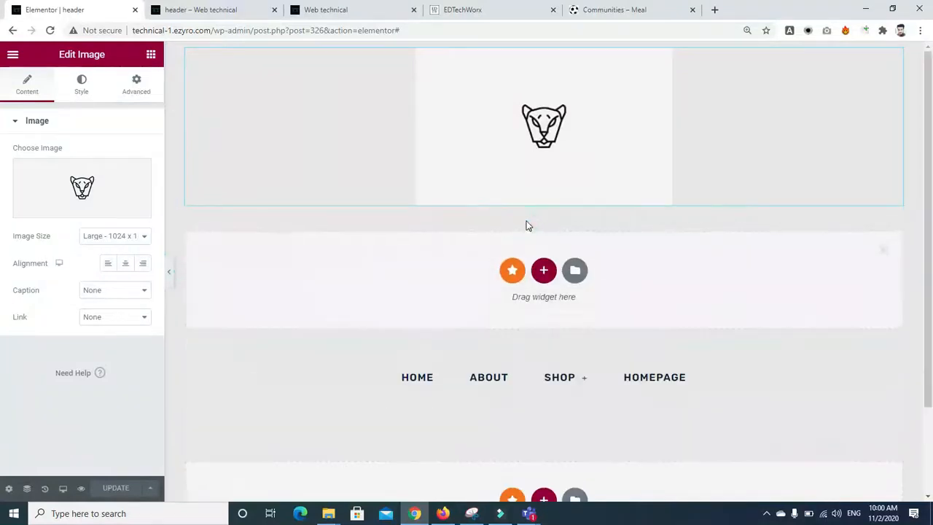
pyautogui.click(543, 269)
pyautogui.click(385, 315)
pyautogui.click(151, 54)
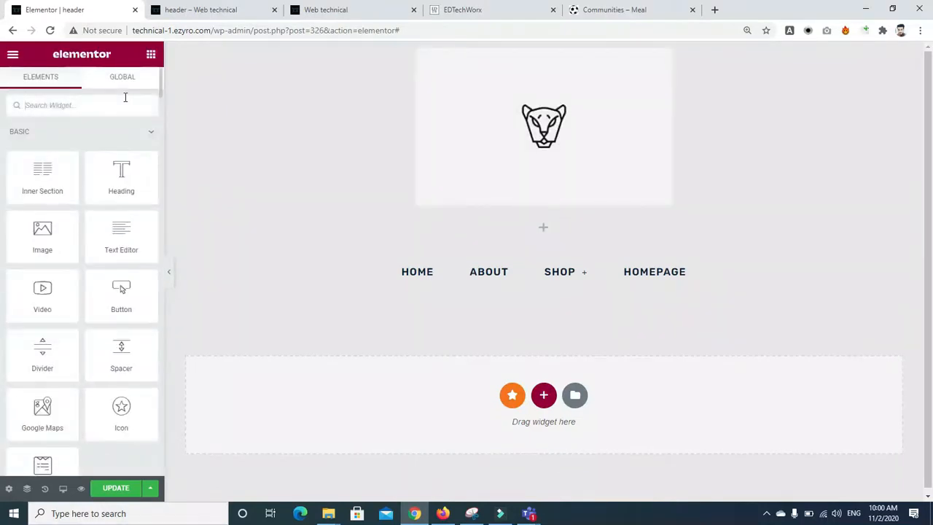
# Step: Place a Navigation Menu widget in the new section showing the landing-page menu
pyautogui.write('navi')
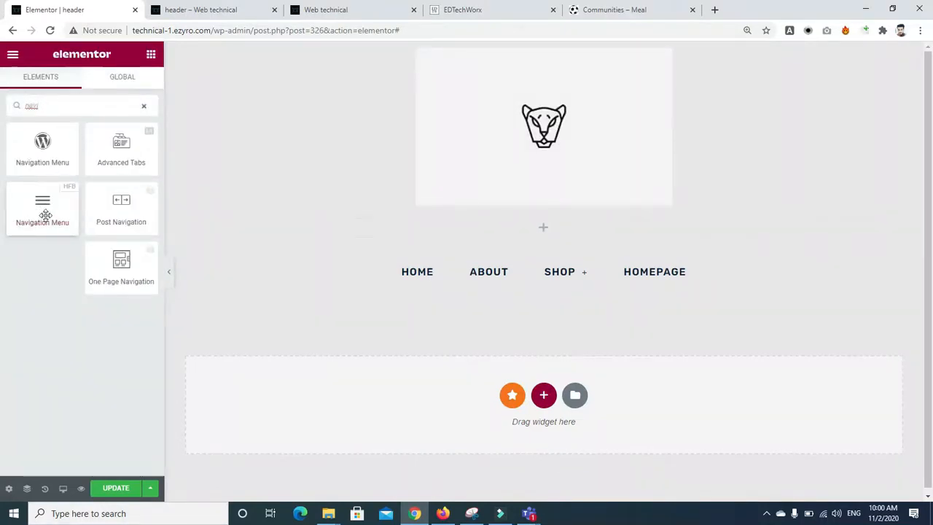
pyautogui.moveTo(41, 205); pyautogui.dragTo(552, 231)
pyautogui.click(142, 152)
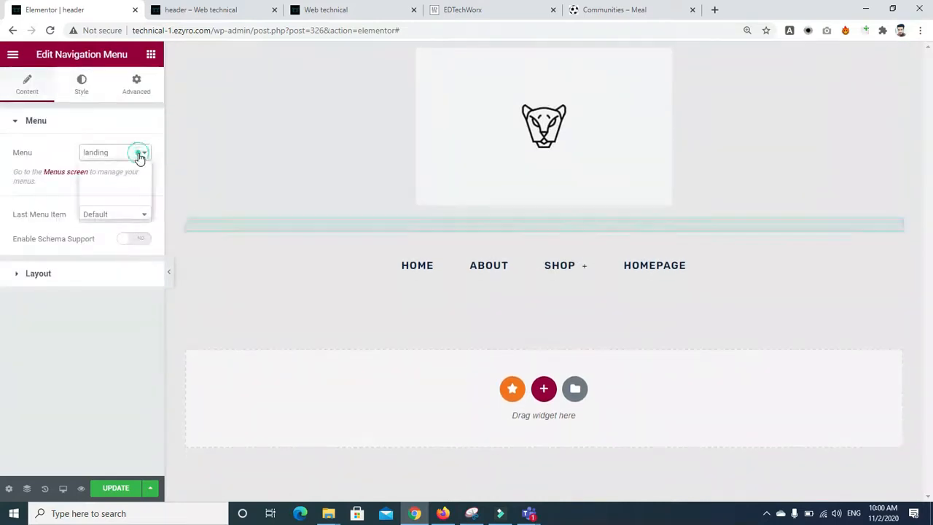
pyautogui.click(108, 191)
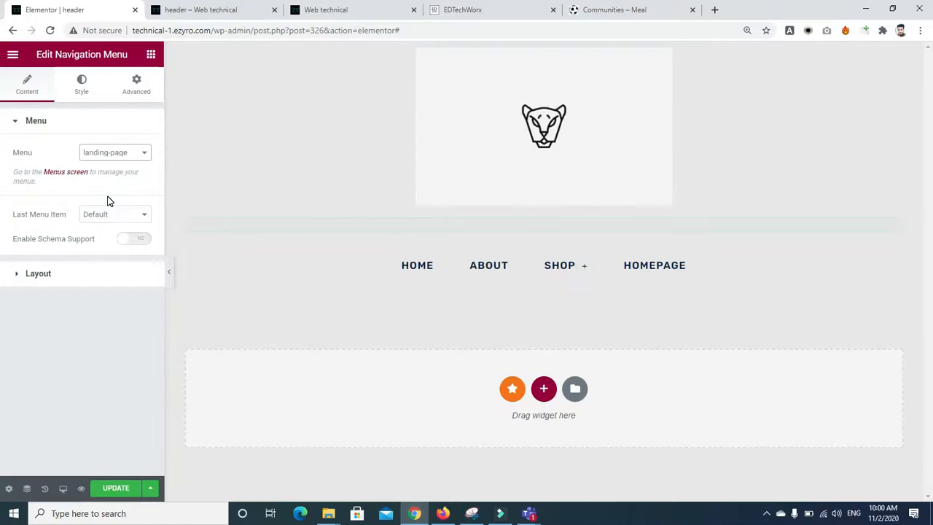
# Step: Look through the menu's style and layout settings and its column's styling
pyautogui.click(66, 75)
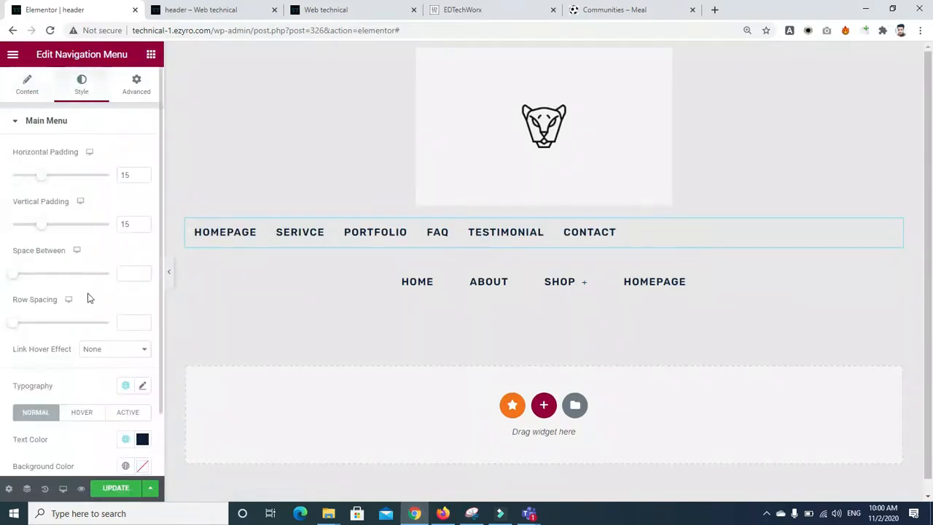
pyautogui.click(161, 426)
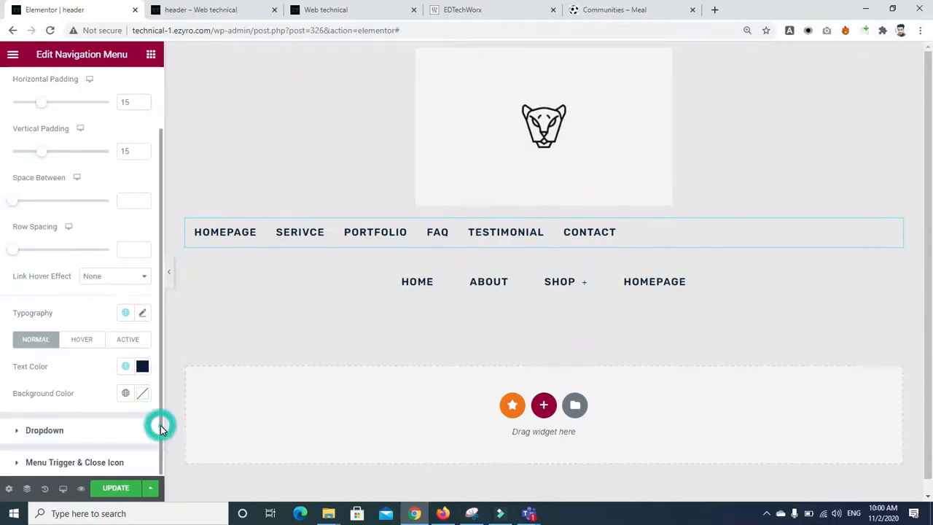
pyautogui.click(158, 80)
pyautogui.click(18, 122)
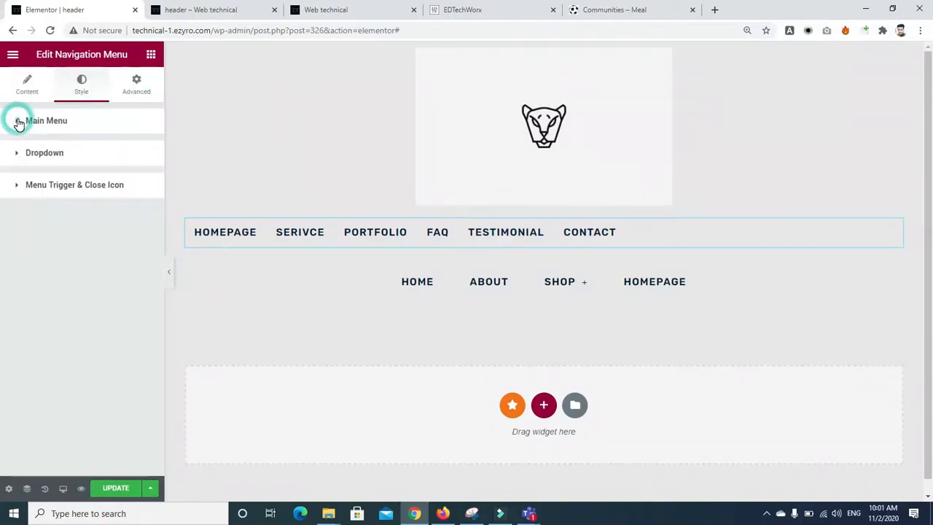
pyautogui.click(20, 87)
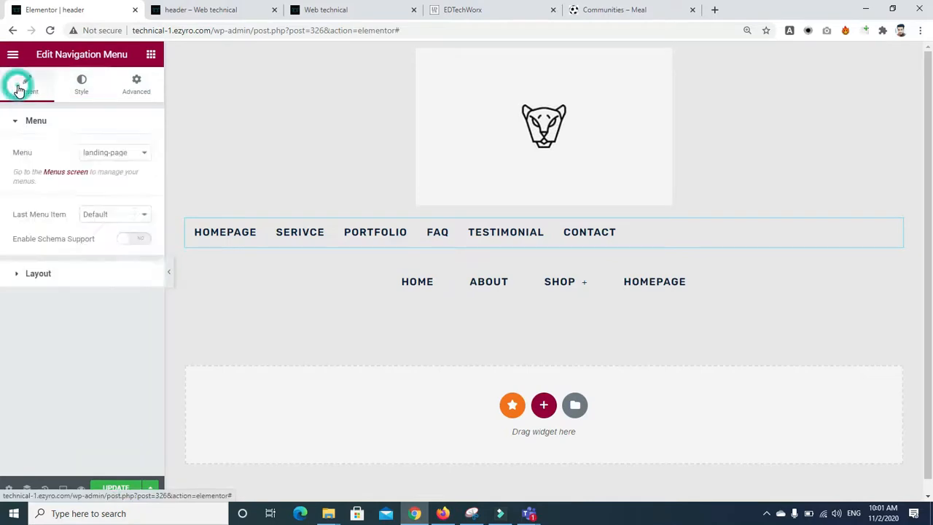
pyautogui.click(22, 275)
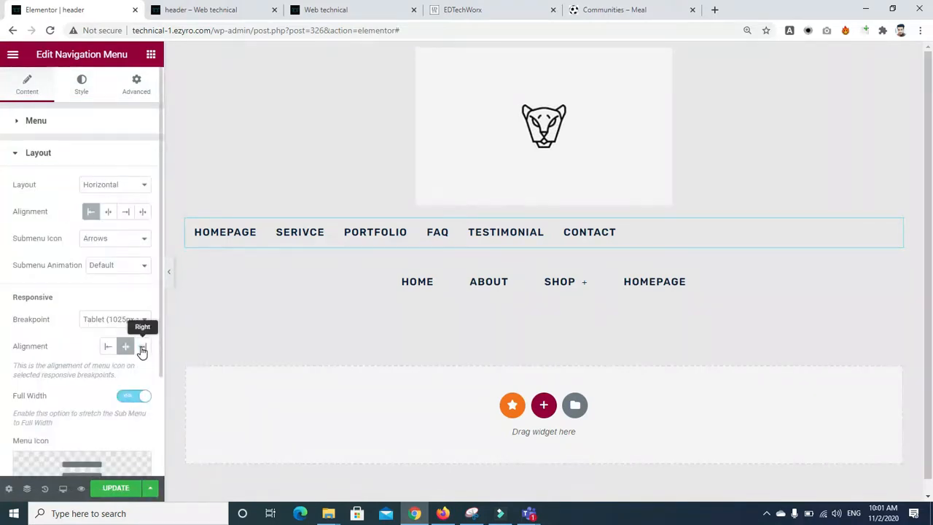
pyautogui.click(124, 346)
pyautogui.click(318, 221)
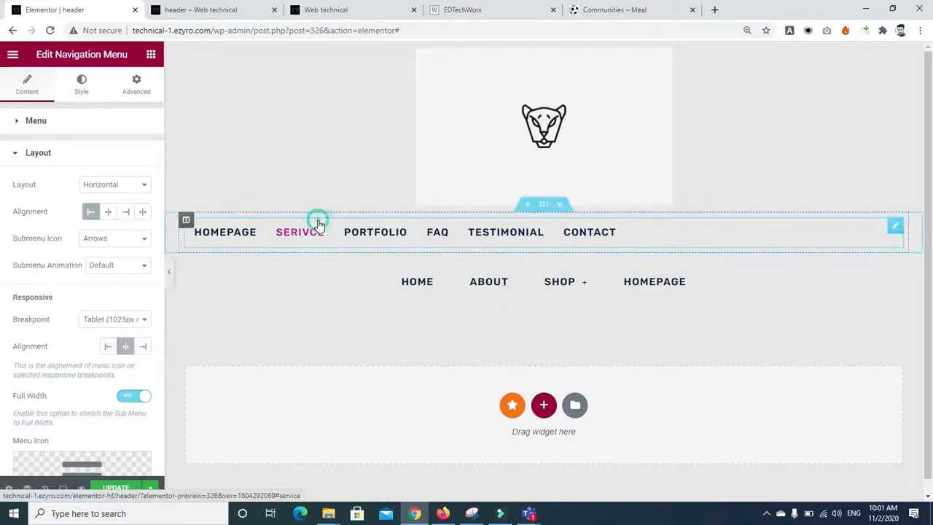
pyautogui.click(185, 220)
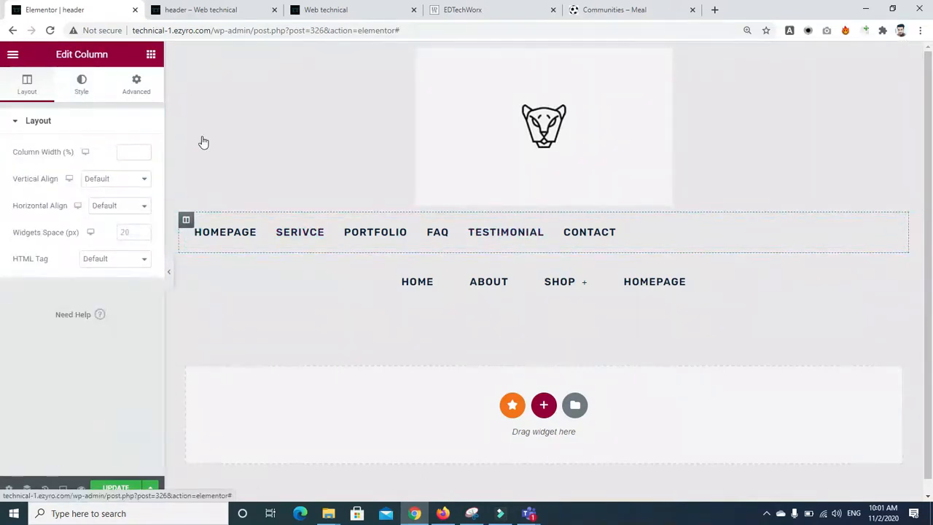
pyautogui.click(82, 85)
pyautogui.click(899, 230)
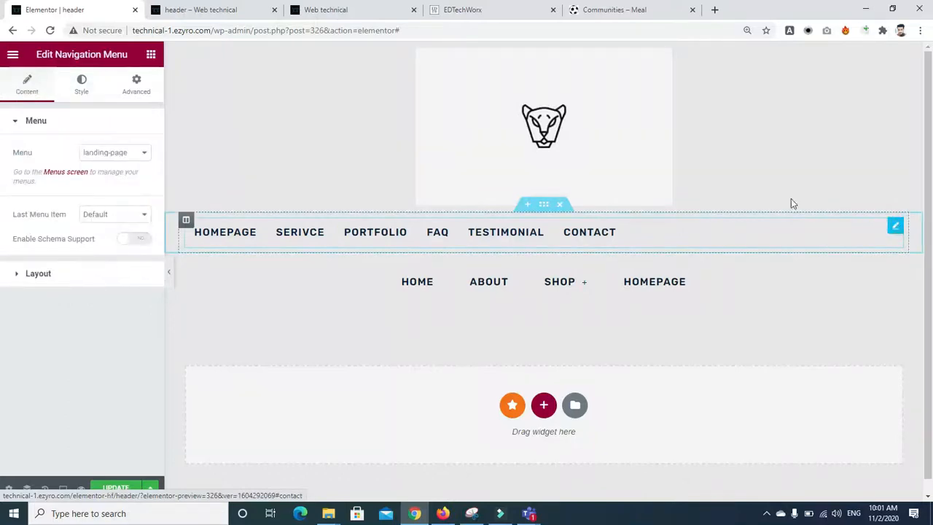
# Step: Turn on schema support, left-align the responsive menu icon, and set padding to 12 all round
pyautogui.click(116, 216)
pyautogui.click(109, 233)
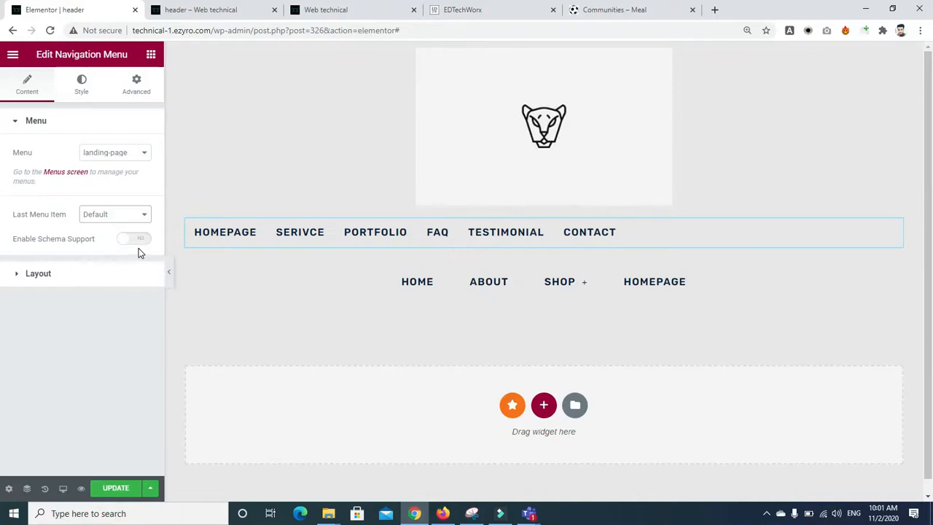
pyautogui.click(136, 239)
pyautogui.click(108, 277)
pyautogui.click(141, 349)
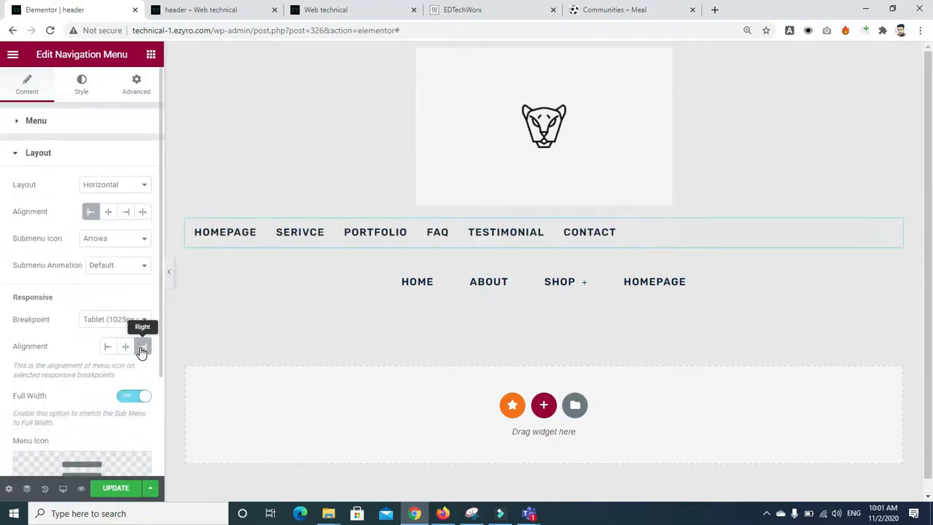
pyautogui.click(108, 348)
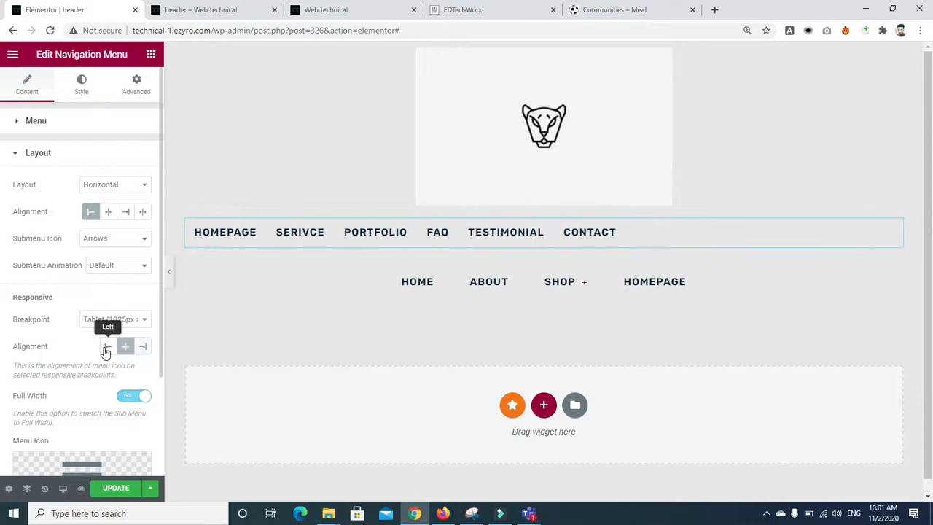
pyautogui.click(135, 85)
pyautogui.click(117, 232)
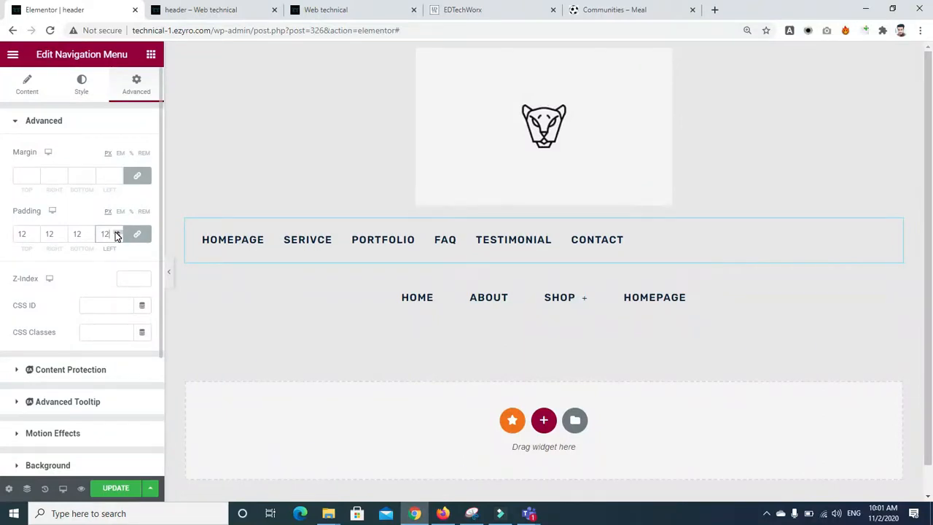
pyautogui.scroll(-2, 438, 292)
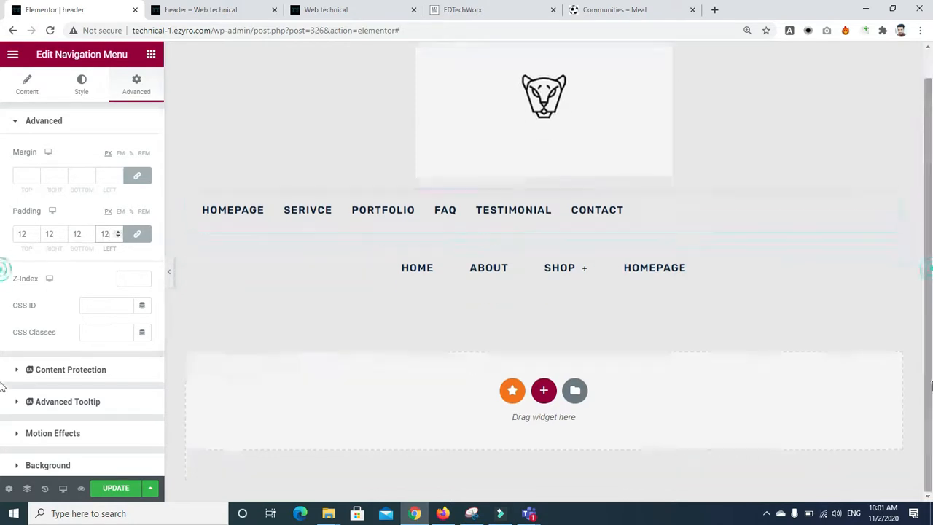
pyautogui.click(543, 398)
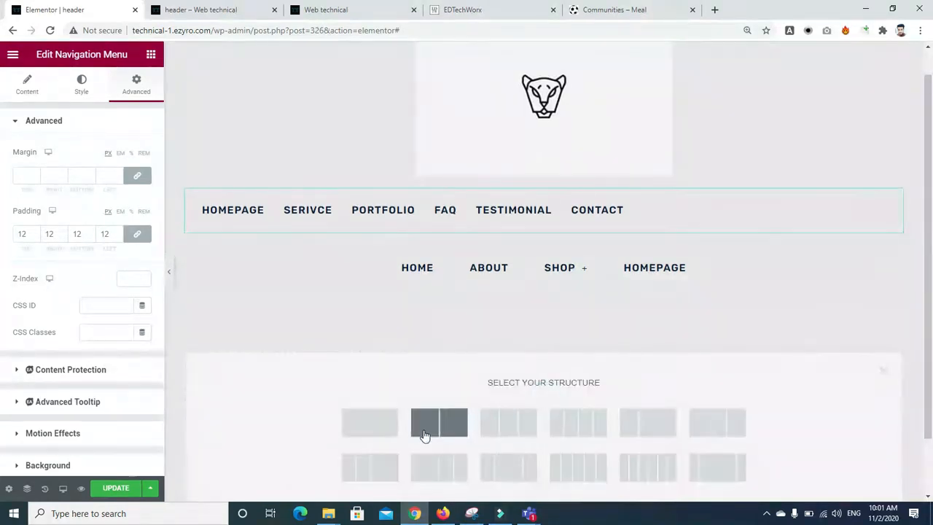
pyautogui.click(358, 431)
pyautogui.click(150, 55)
pyautogui.click(112, 107)
pyautogui.write('car')
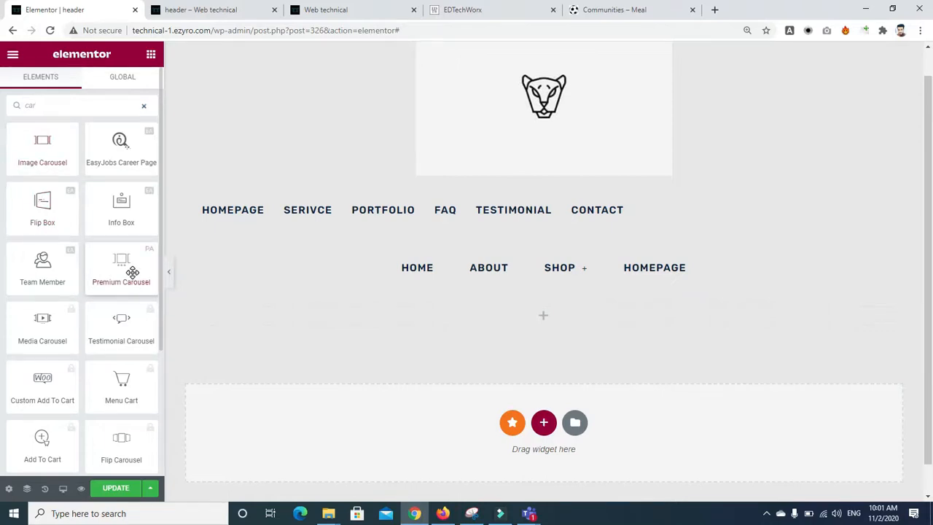
pyautogui.scroll(-3, 141, 333)
pyautogui.scroll(4, 144, 337)
pyautogui.doubleClick(80, 107)
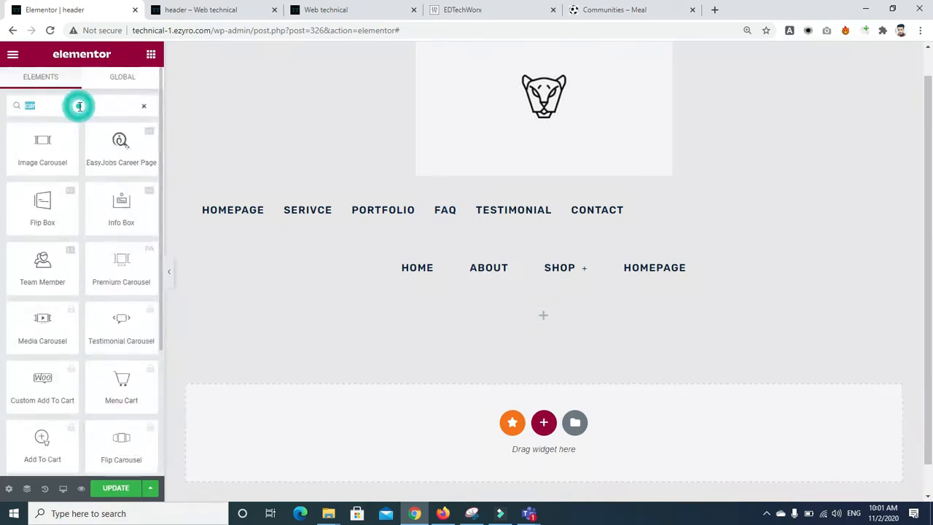
pyautogui.write('slider')
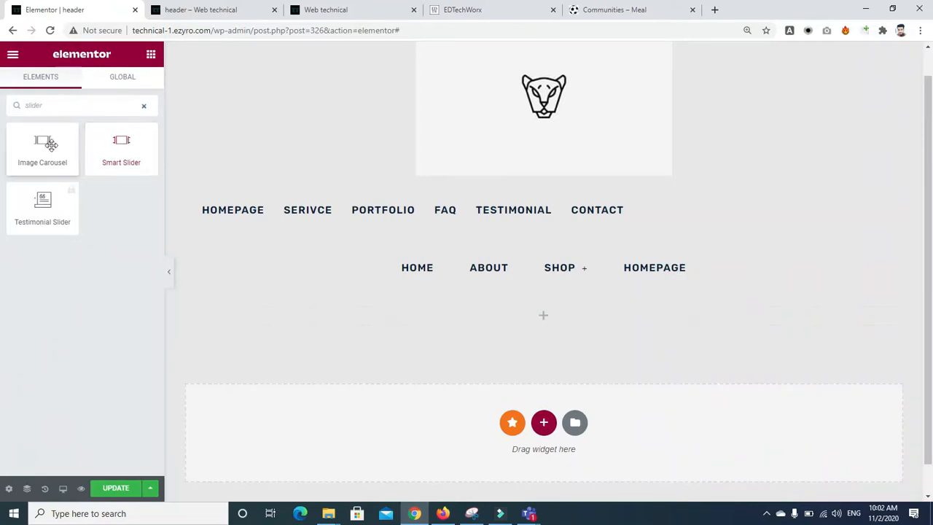
pyautogui.moveTo(34, 143); pyautogui.dragTo(529, 328)
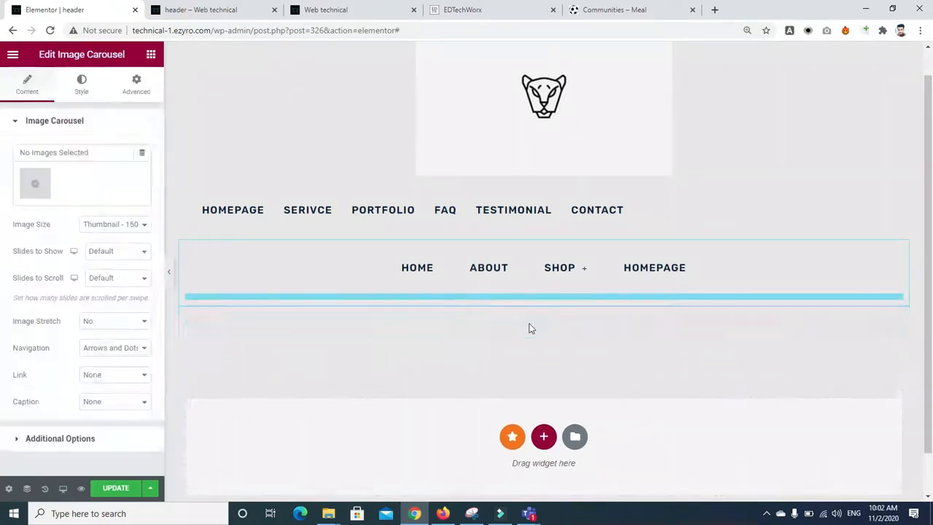
pyautogui.click(35, 183)
pyautogui.click(297, 313)
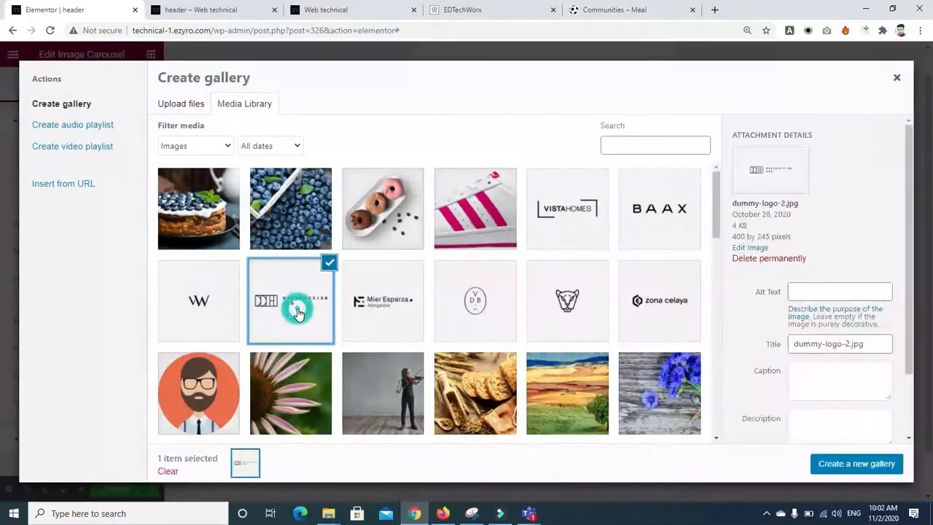
pyautogui.click(200, 307)
pyautogui.click(433, 323)
pyautogui.click(396, 318)
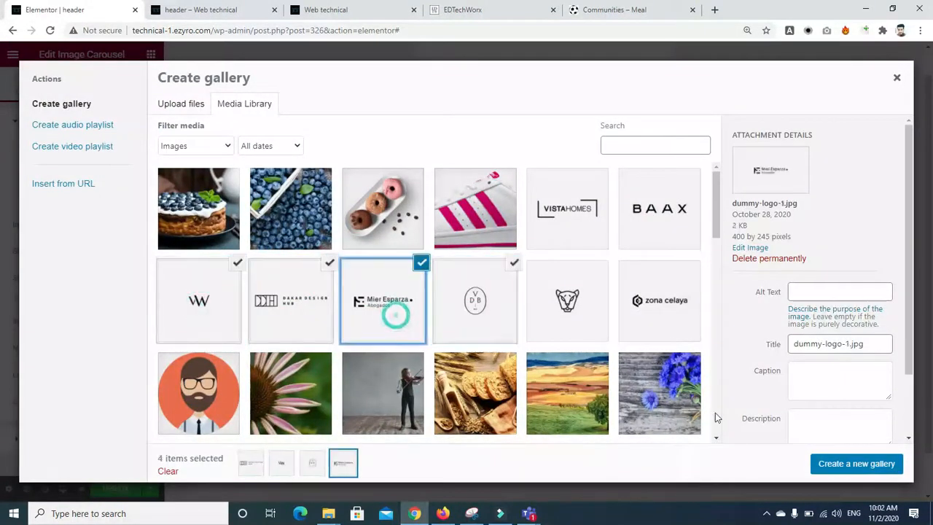
pyautogui.click(826, 461)
pyautogui.click(864, 469)
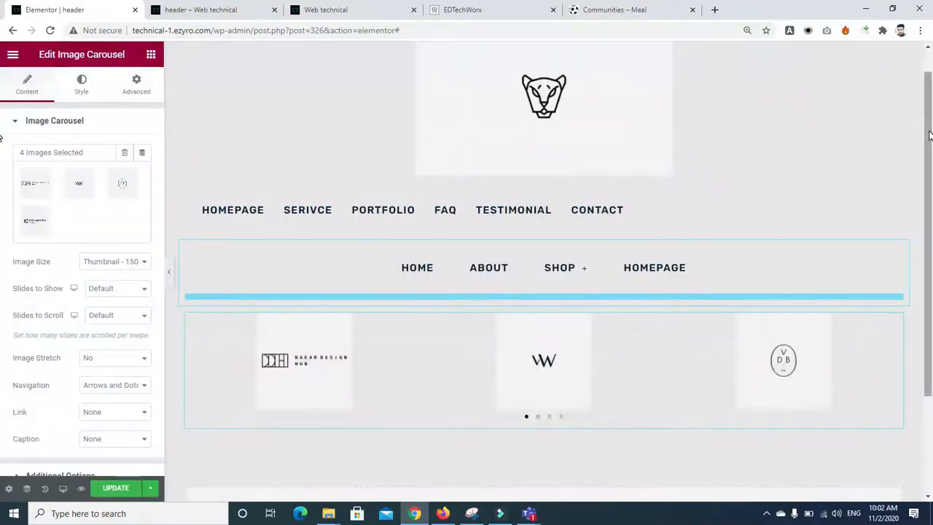
pyautogui.moveTo(930, 132); pyautogui.dragTo(932, 257)
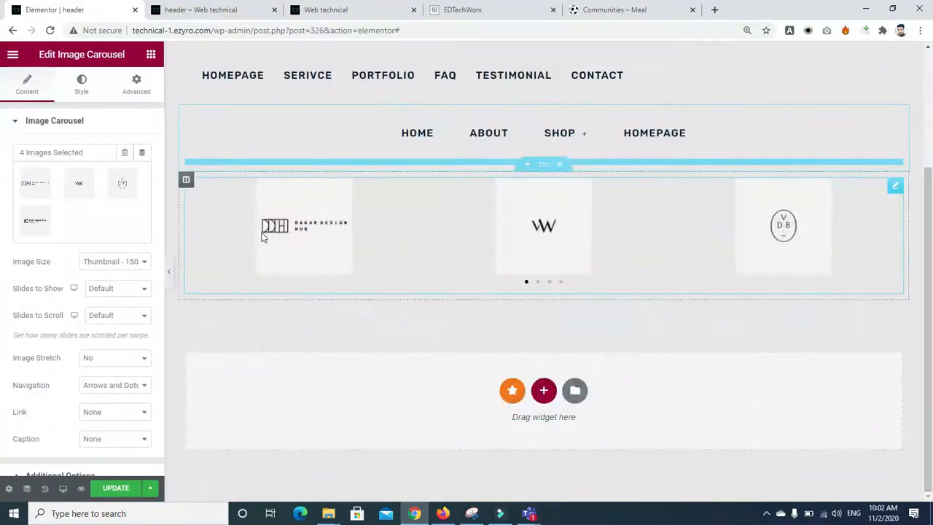
pyautogui.click(134, 262)
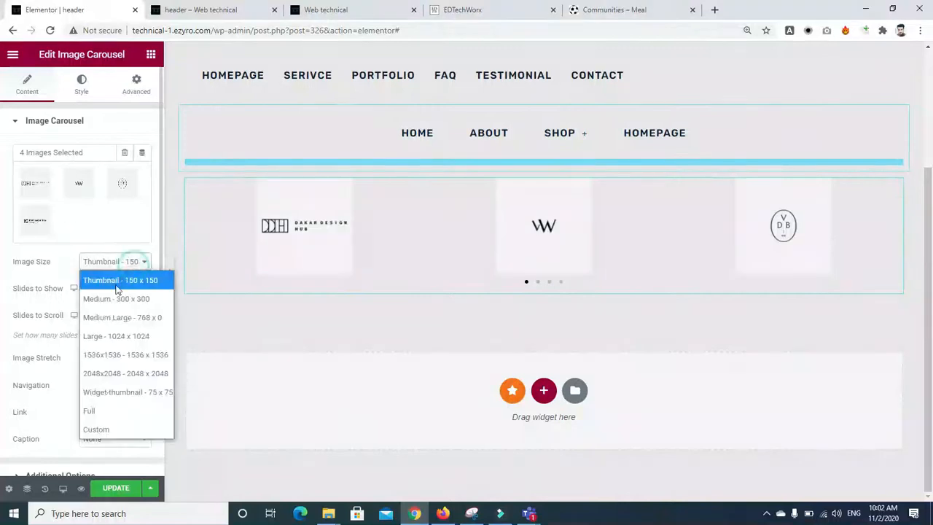
pyautogui.click(116, 336)
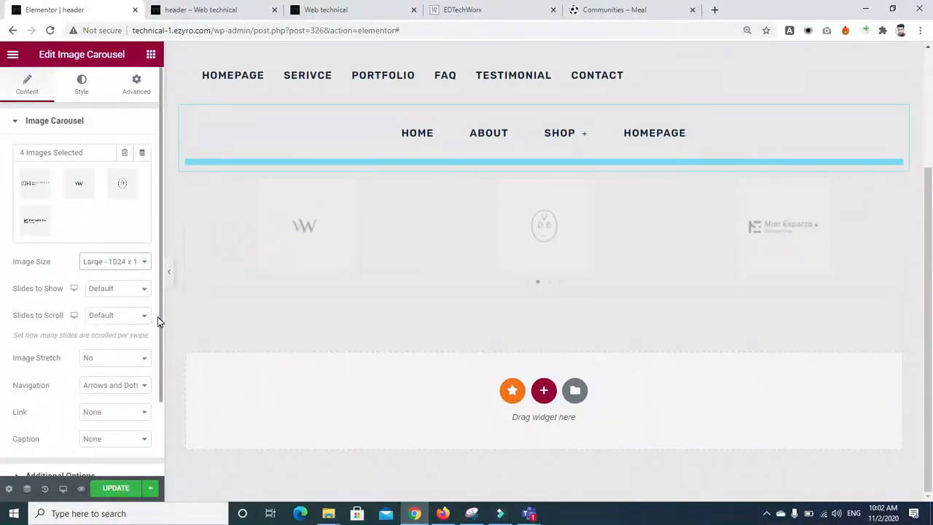
pyautogui.scroll(-2, 157, 336)
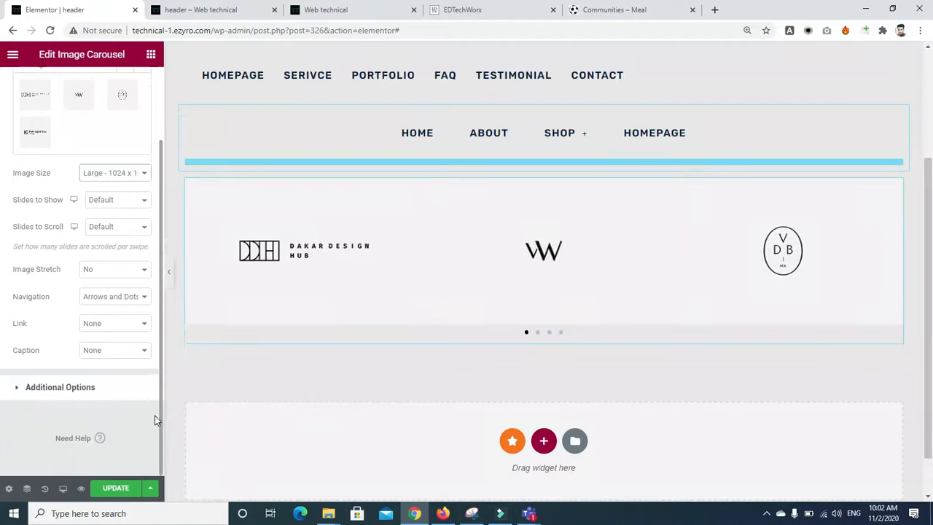
pyautogui.click(14, 388)
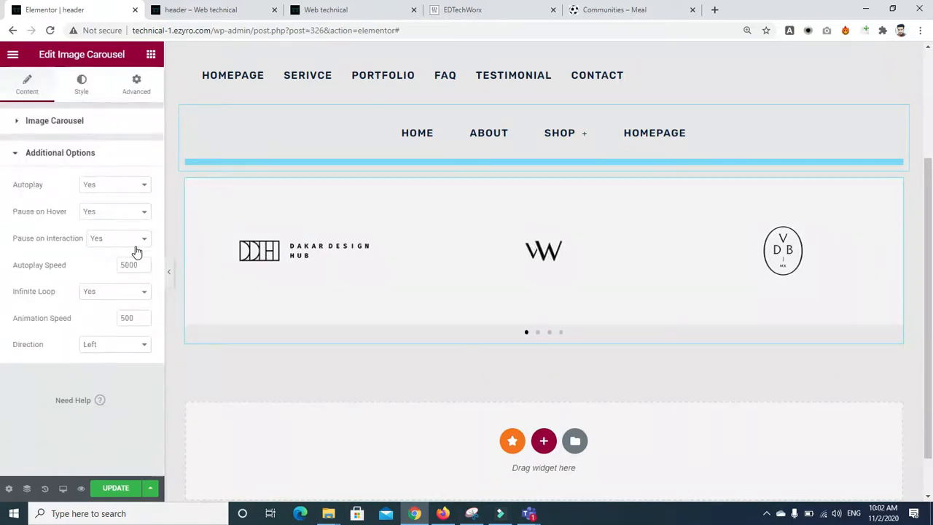
pyautogui.click(80, 88)
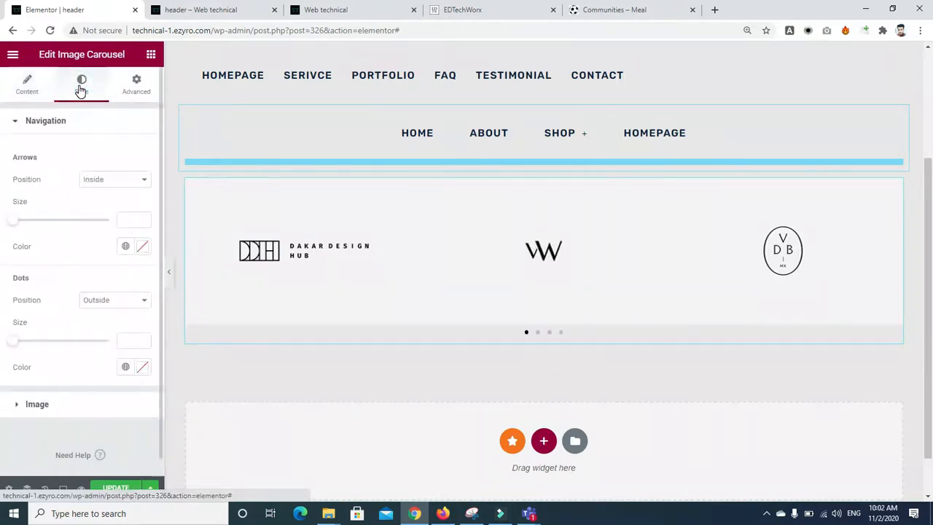
pyautogui.click(142, 178)
pyautogui.click(141, 180)
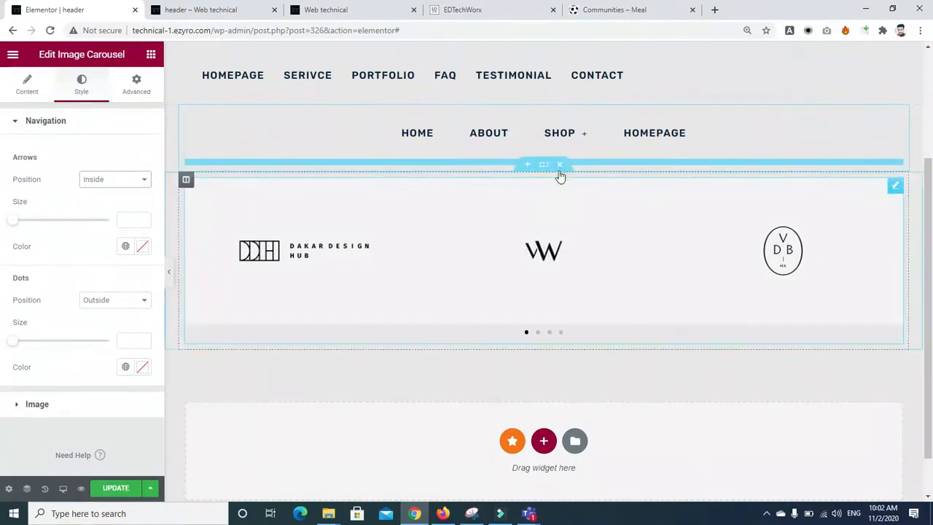
pyautogui.click(559, 167)
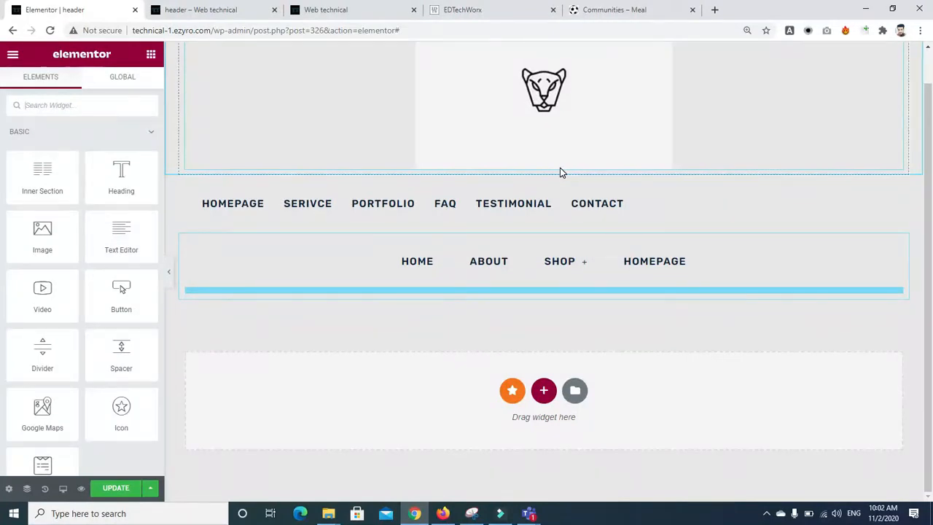
# Step: Delete the extra top navigation menu from the header
pyautogui.rightClick(894, 258)
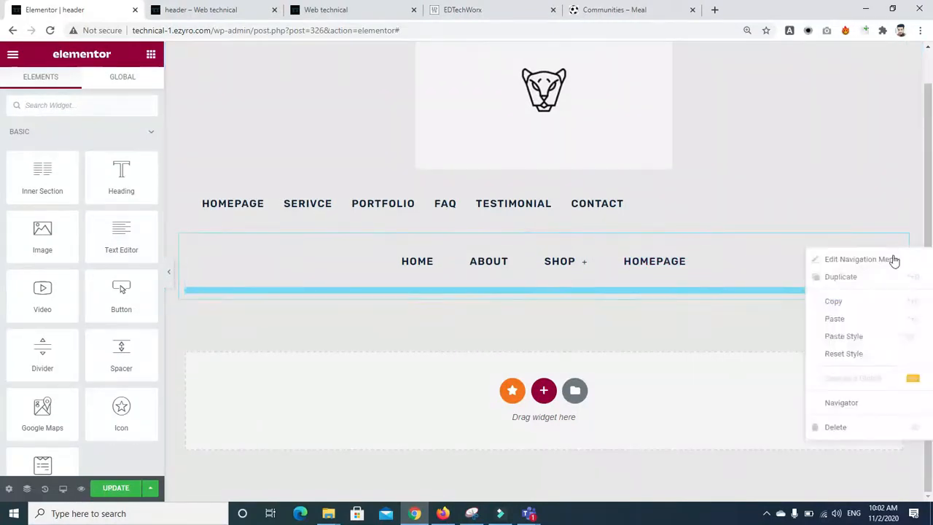
pyautogui.click(852, 431)
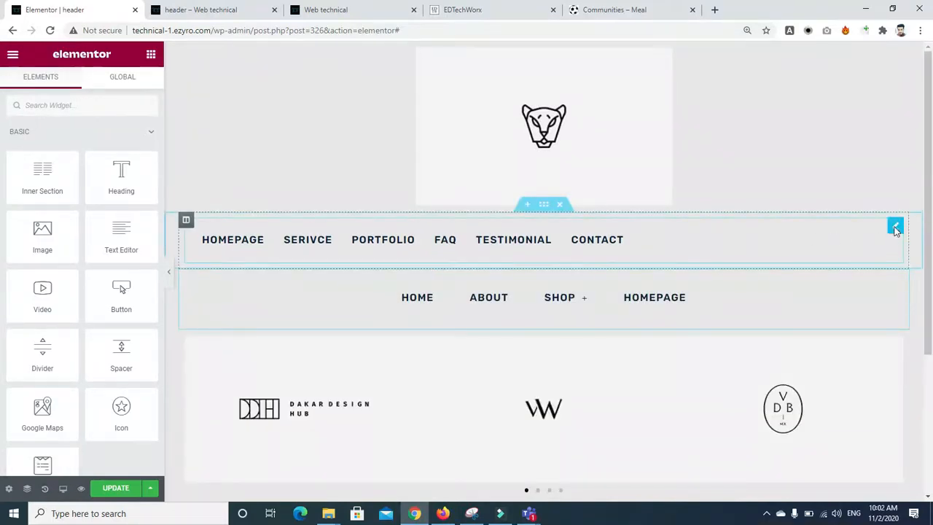
pyautogui.rightClick(895, 236)
pyautogui.click(864, 410)
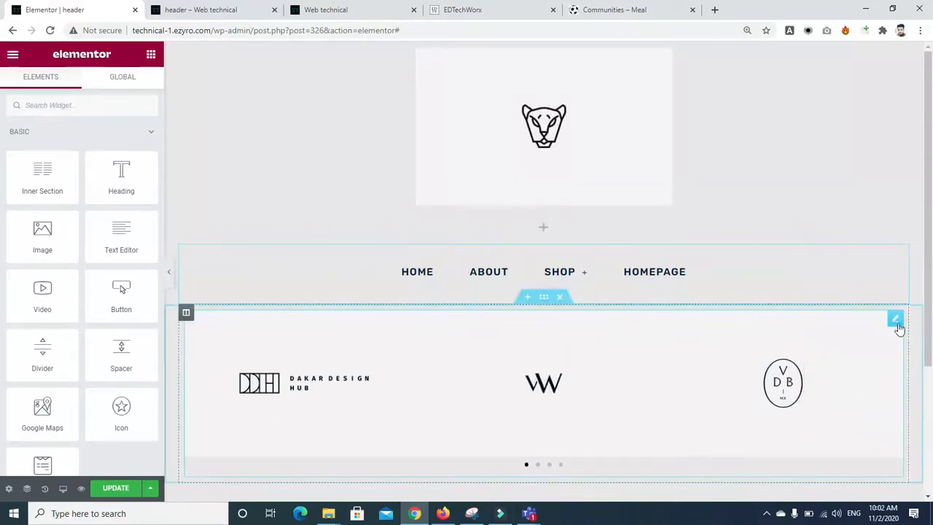
# Step: Delete the logo carousel and empty rows, then update the header and view the live homepage
pyautogui.moveTo(561, 312)
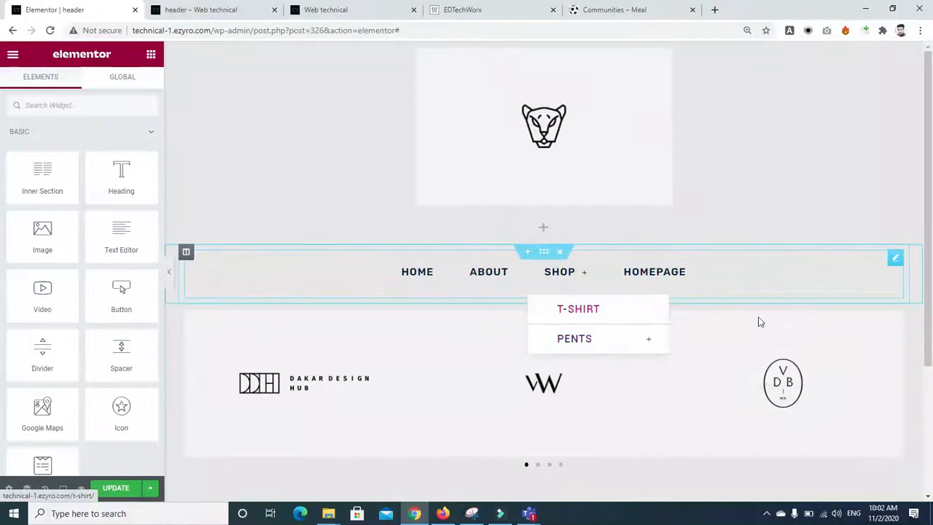
pyautogui.rightClick(807, 314)
pyautogui.click(857, 494)
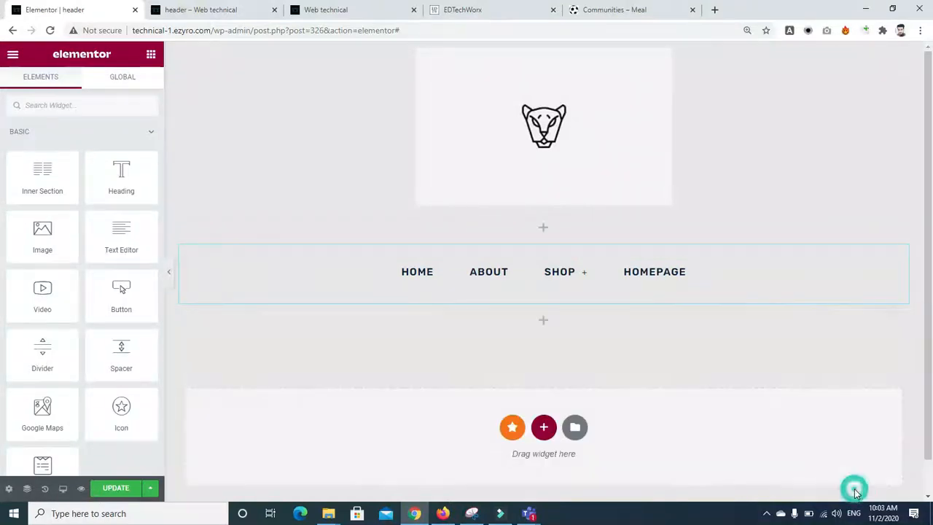
pyautogui.click(560, 298)
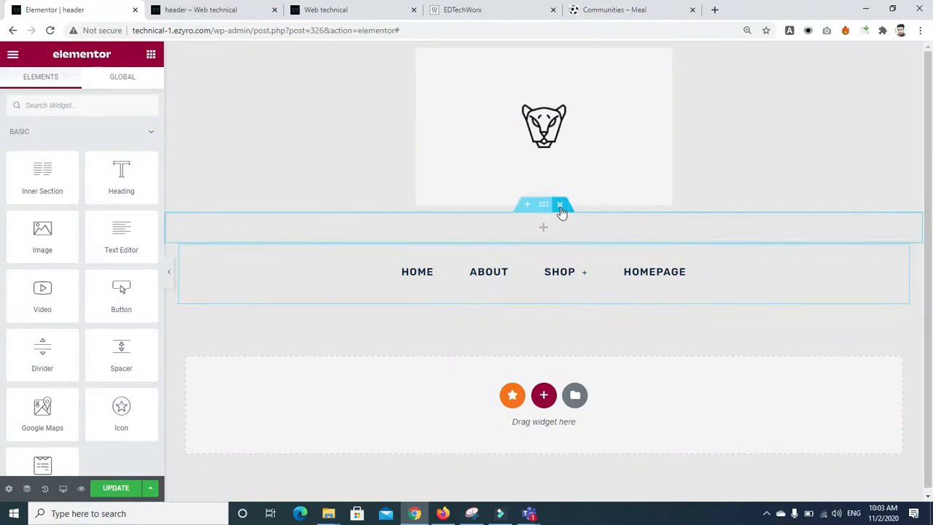
pyautogui.click(559, 204)
pyautogui.click(117, 491)
pyautogui.click(381, 15)
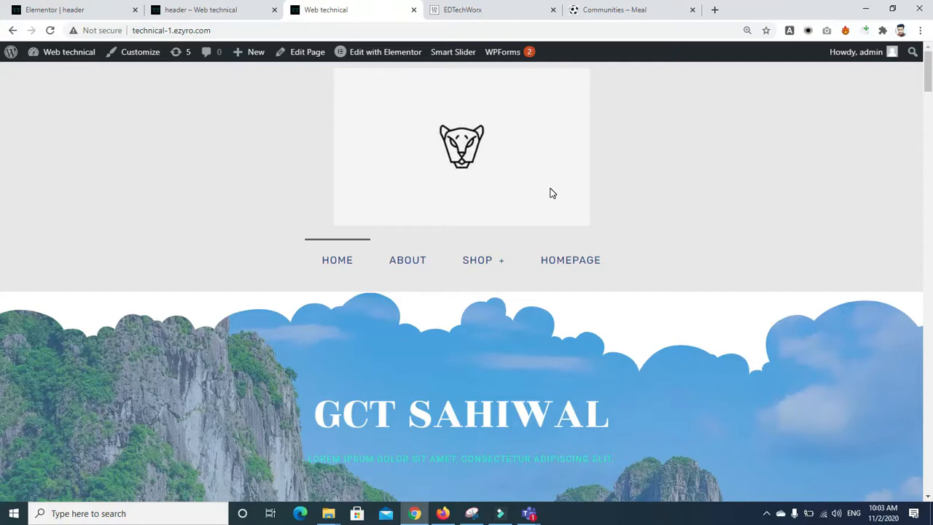
# Step: Close the header preview tab and go back from Elementor to the header's WordPress edit page
pyautogui.click(195, 10)
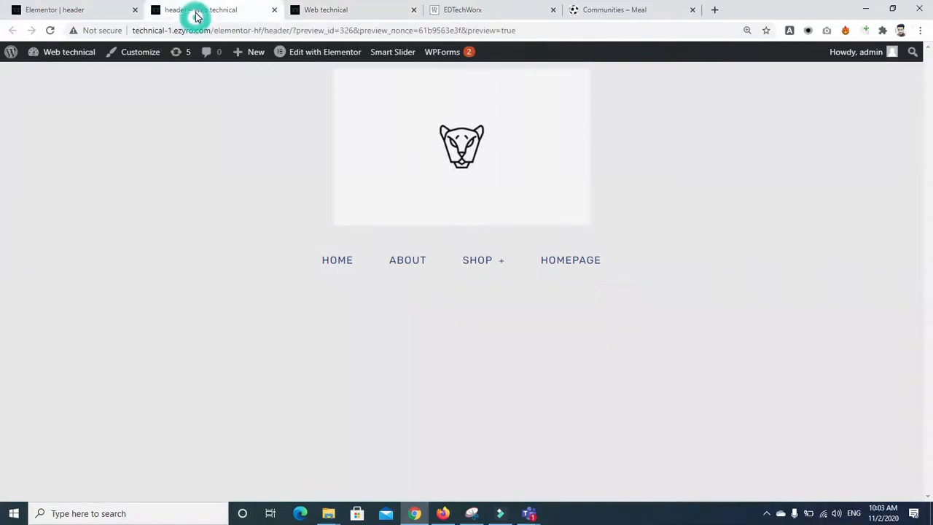
pyautogui.click(274, 10)
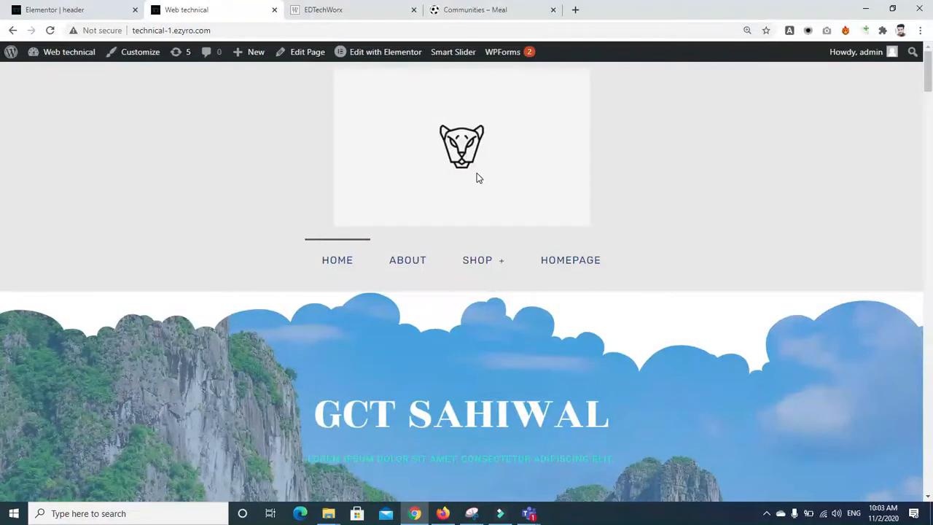
pyautogui.click(22, 10)
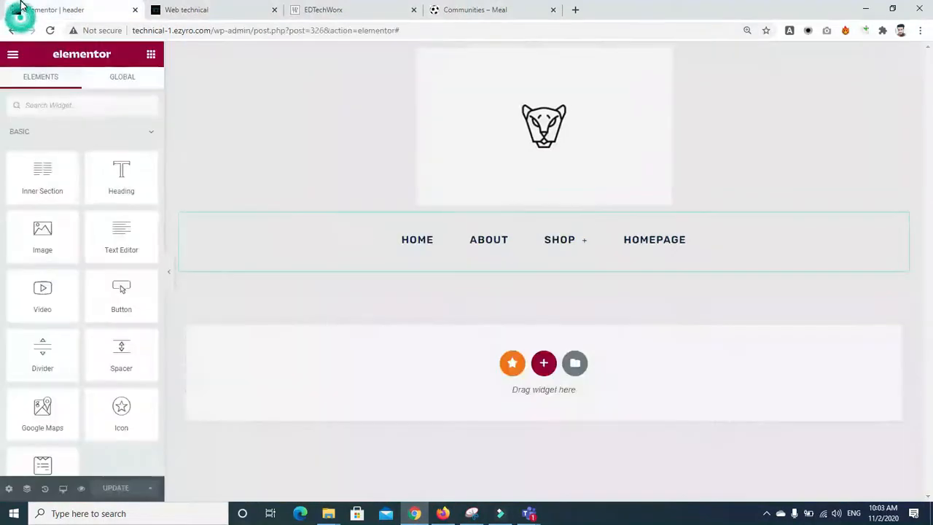
pyautogui.click(12, 30)
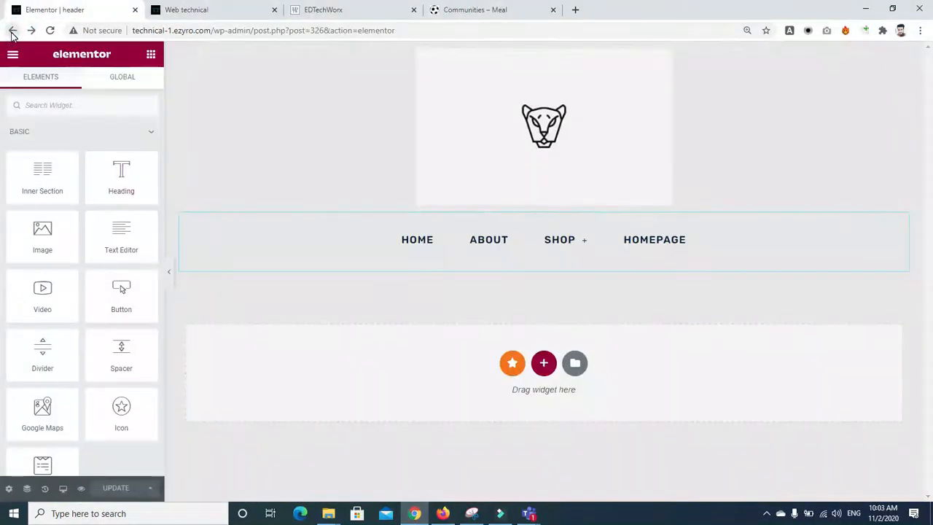
pyautogui.click(11, 32)
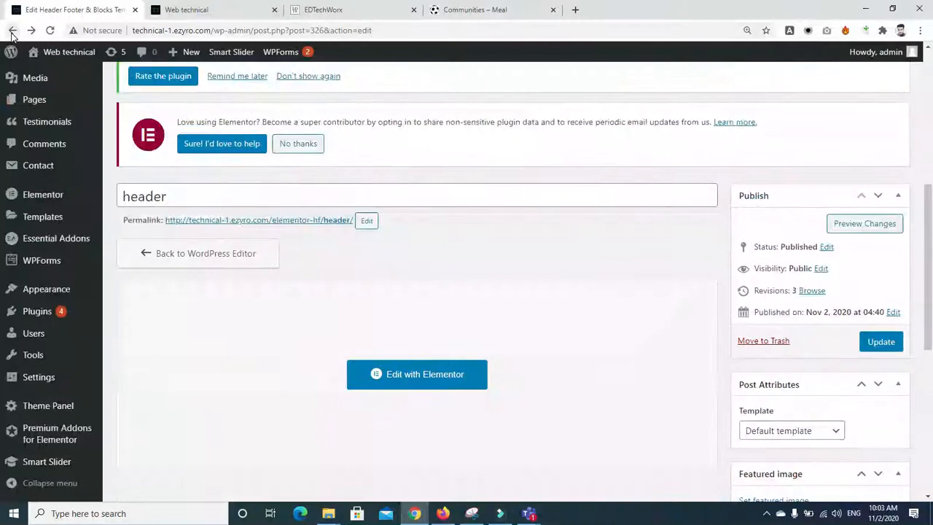
# Step: Deactivate Elementor - Header, Footer & Blocks in Installed Plugins, then switch to the EDTechWorx tab
pyautogui.moveTo(928, 244); pyautogui.dragTo(928, 268)
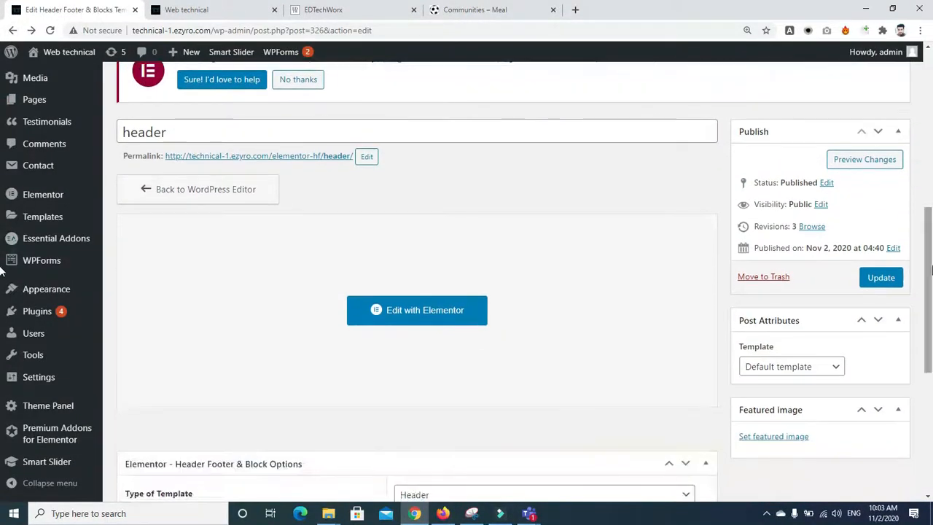
pyautogui.click(46, 314)
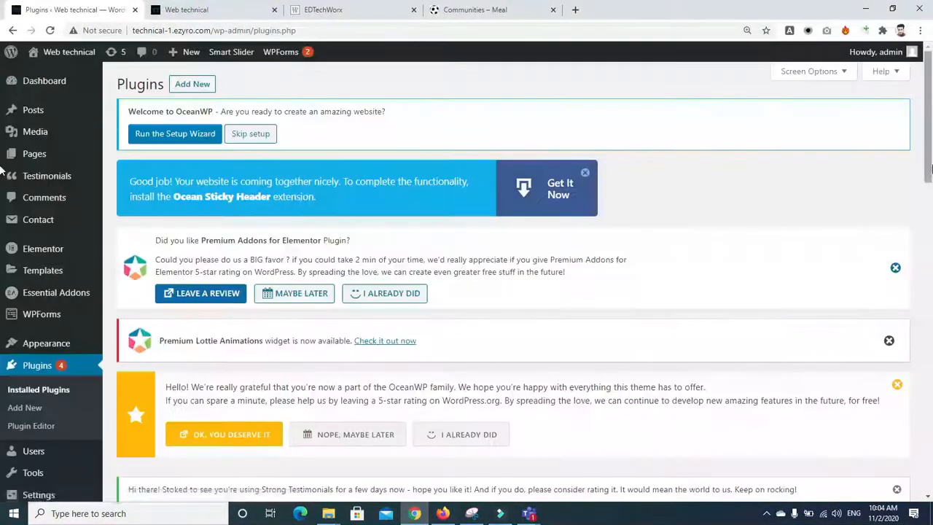
pyautogui.moveTo(930, 158); pyautogui.dragTo(932, 225)
pyautogui.scroll(-5, 173, 356)
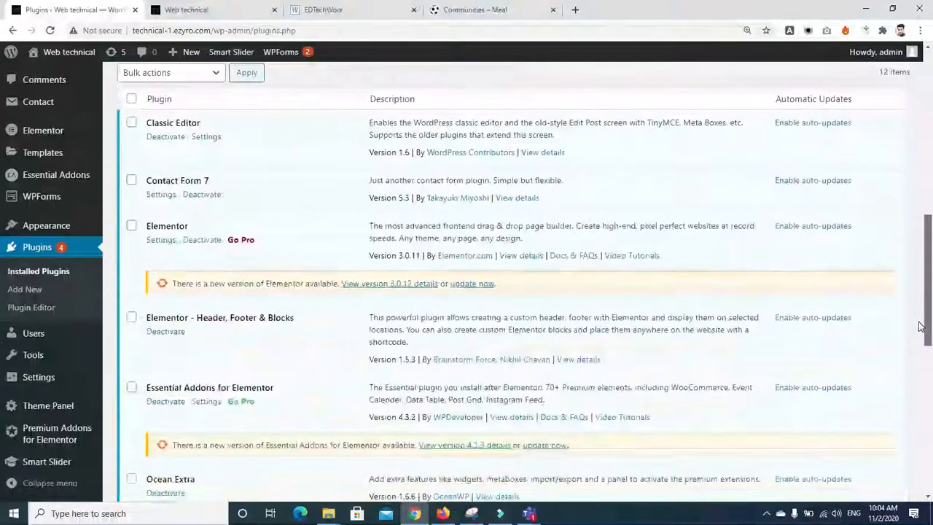
pyautogui.click(164, 332)
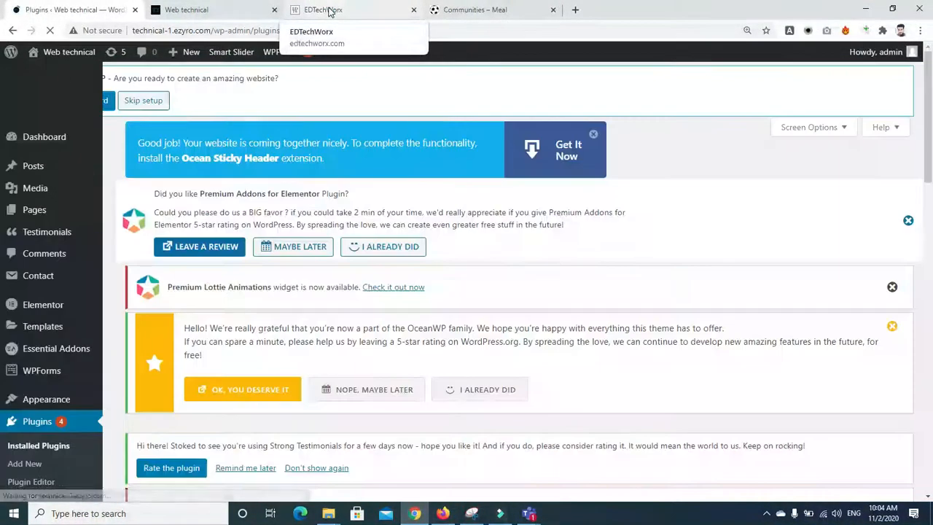
pyautogui.click(328, 11)
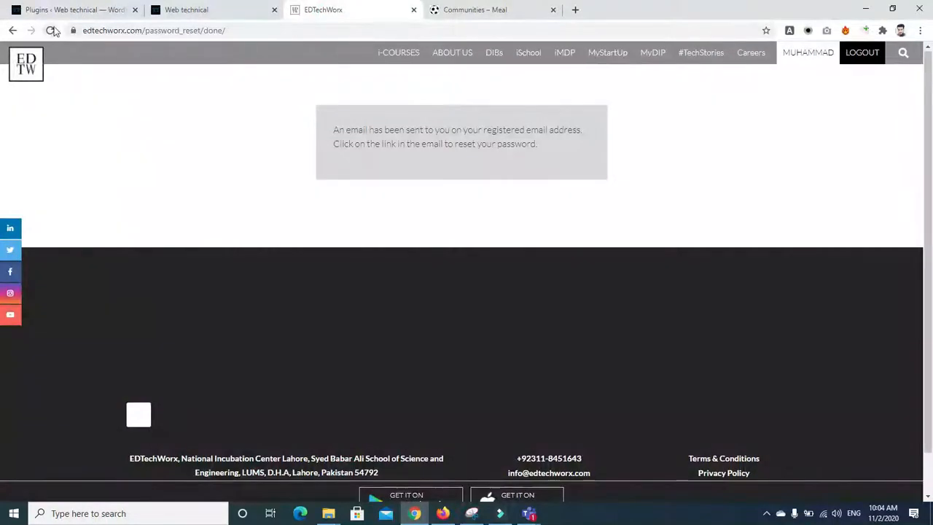
# Step: Reload the live site's homepage to check its restored theme header
pyautogui.click(196, 11)
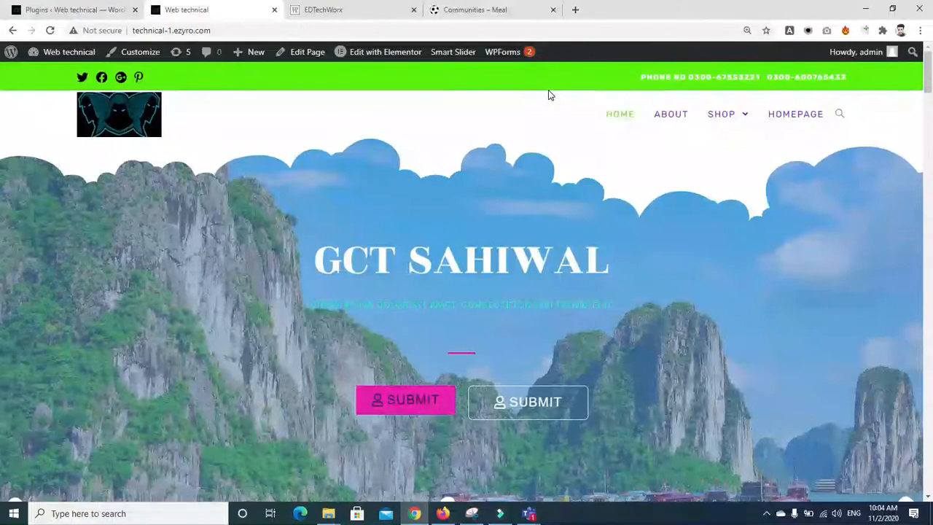
pyautogui.click(93, 8)
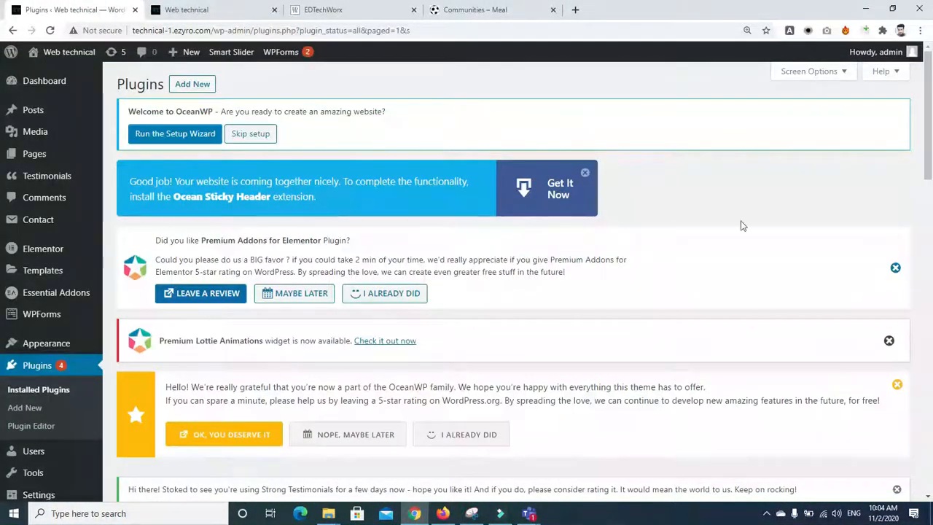
pyautogui.moveTo(930, 177); pyautogui.dragTo(932, 130)
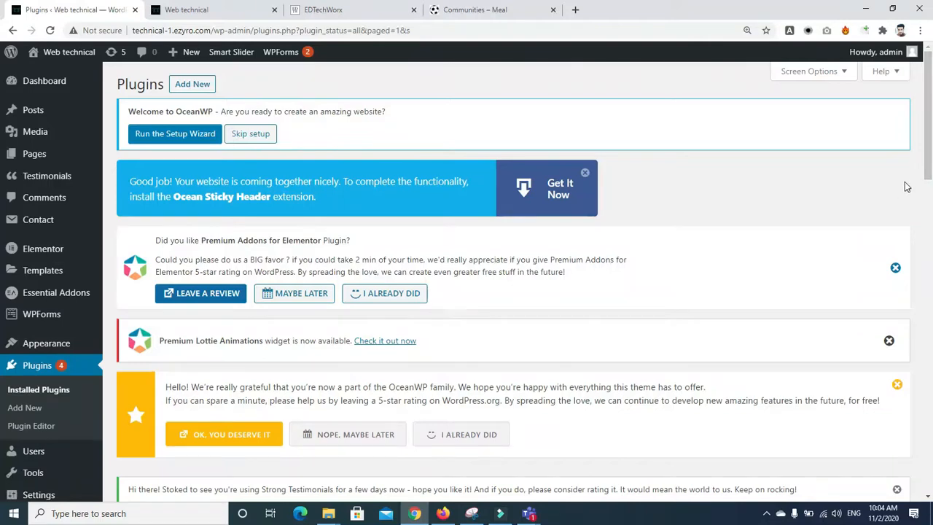
pyautogui.click(223, 14)
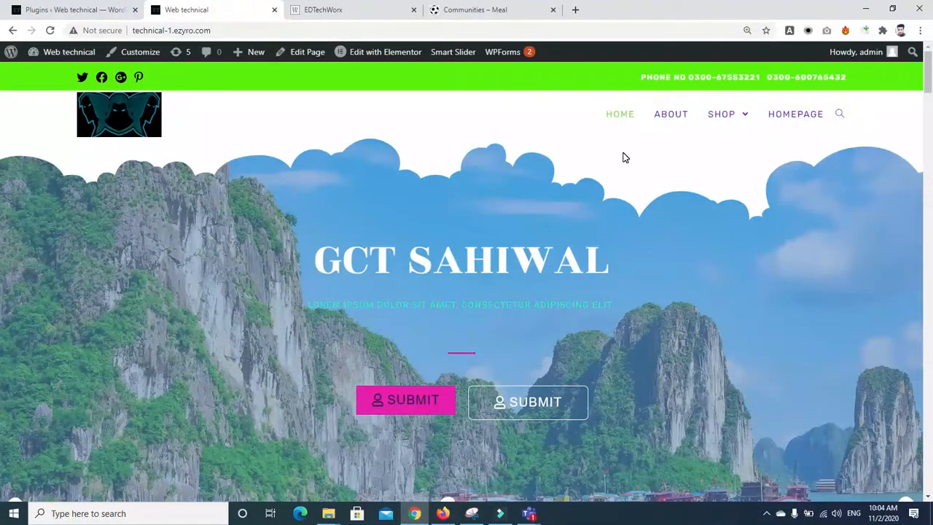
pyautogui.click(631, 118)
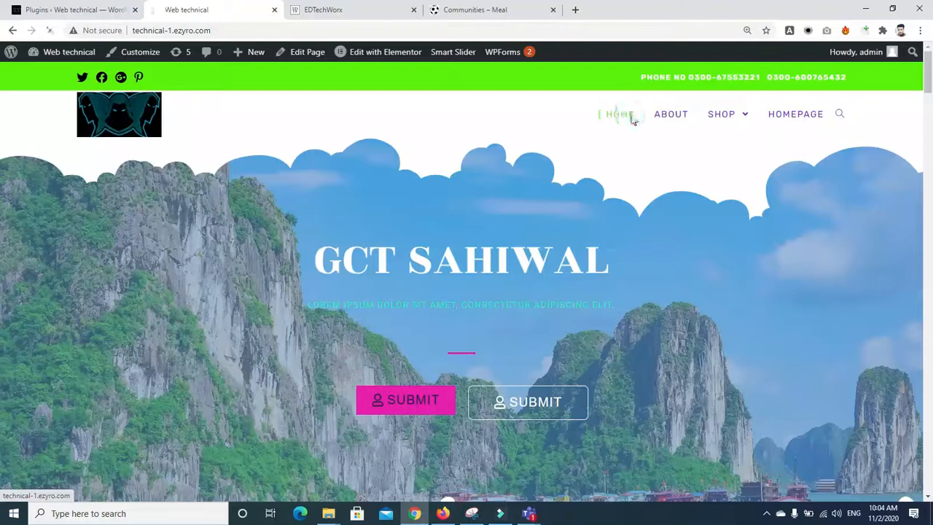
# Step: Open the Shirts page from the SHOP > Pents menu
pyautogui.moveTo(731, 119)
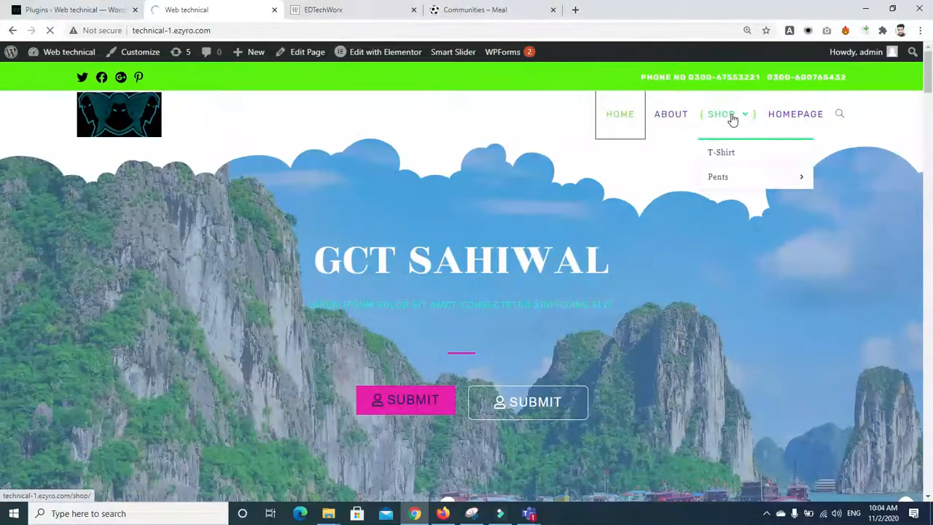
pyautogui.moveTo(781, 178)
pyautogui.click(835, 180)
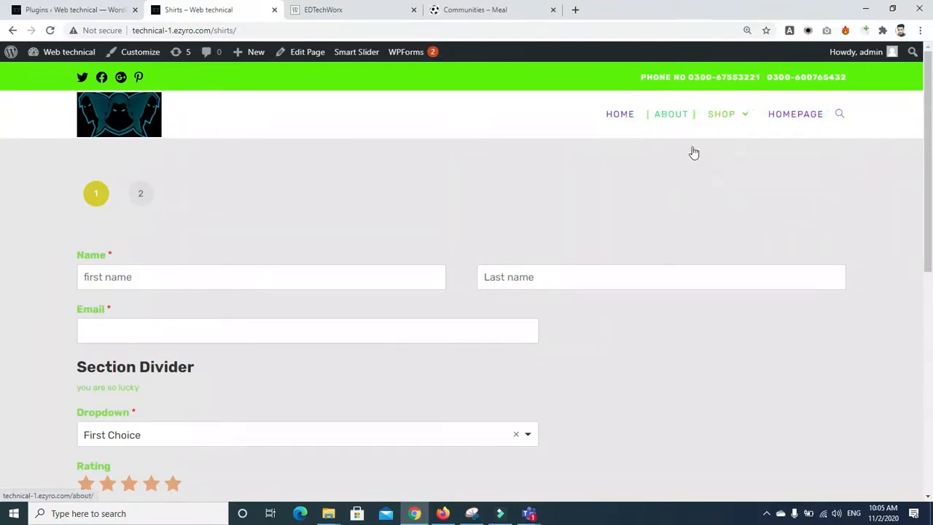
pyautogui.moveTo(768, 180)
pyautogui.click(842, 187)
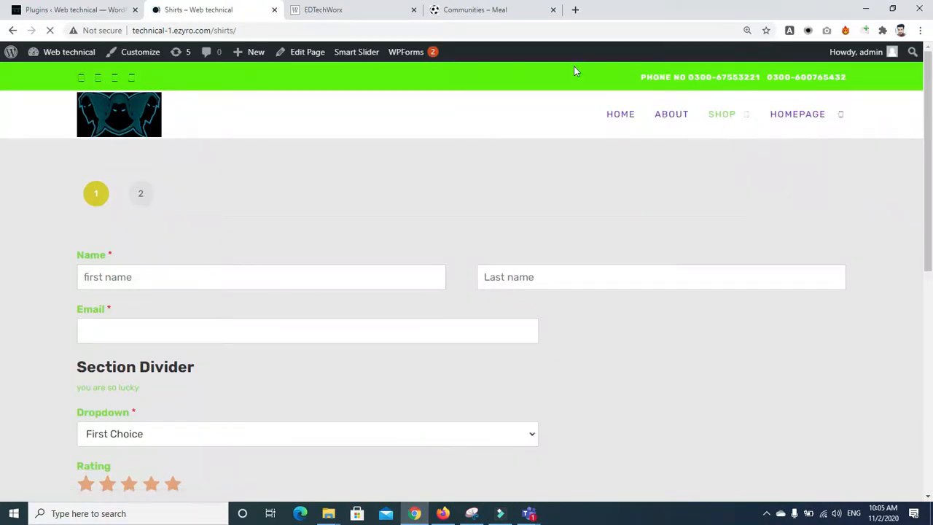
# Step: Scroll through the Installed Plugins list to review the plugins
pyautogui.click(88, 10)
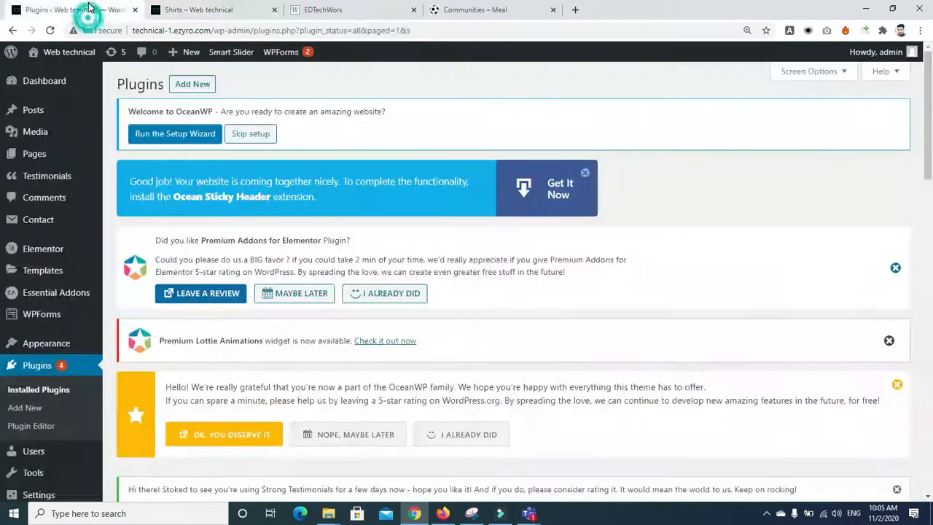
pyautogui.scroll(-6, 457, 203)
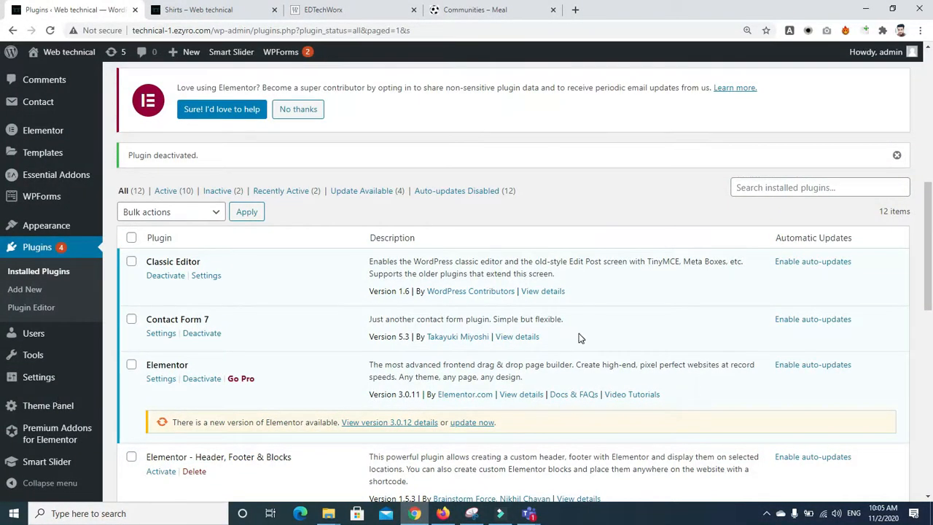
pyautogui.moveTo(931, 235); pyautogui.dragTo(931, 412)
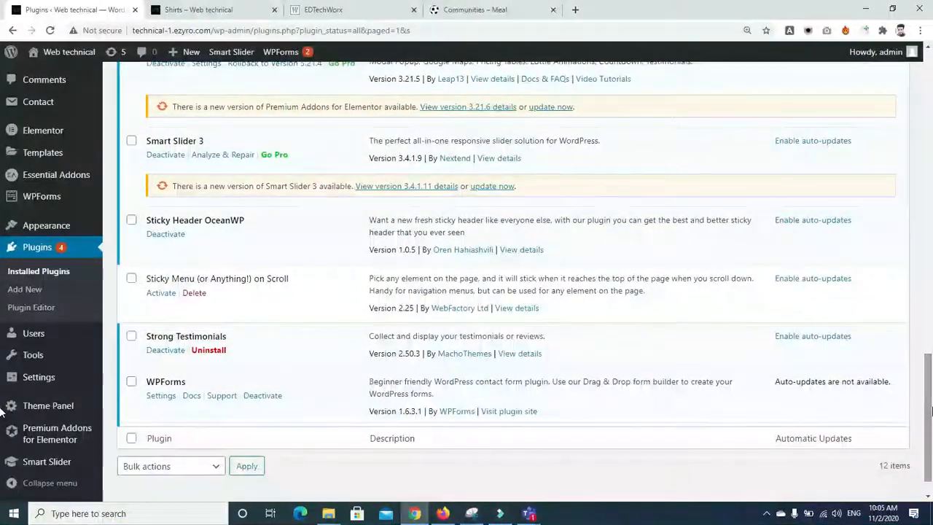
pyautogui.scroll(4, 597, 357)
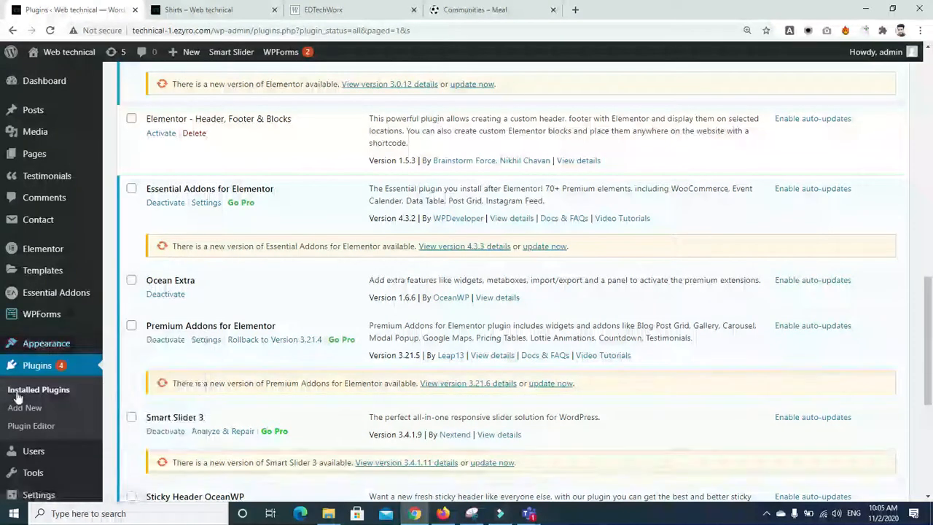
pyautogui.moveTo(41, 313)
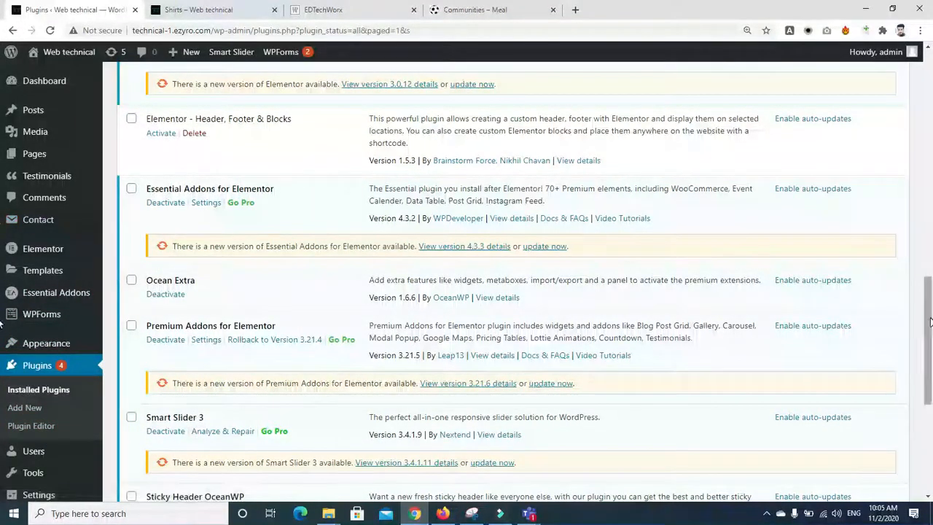
pyautogui.scroll(-3, 42, 373)
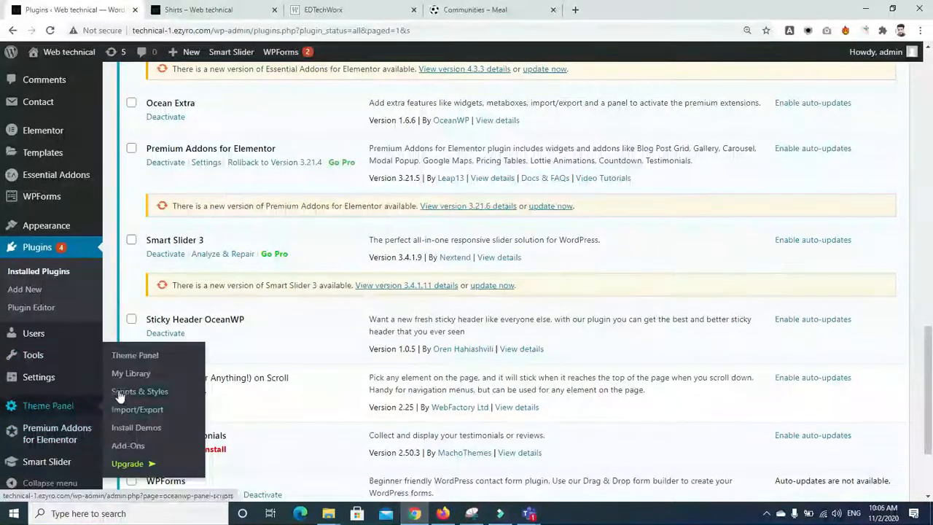
# Step: Open OceanWP's My Library listing the header and footer templates
pyautogui.click(51, 409)
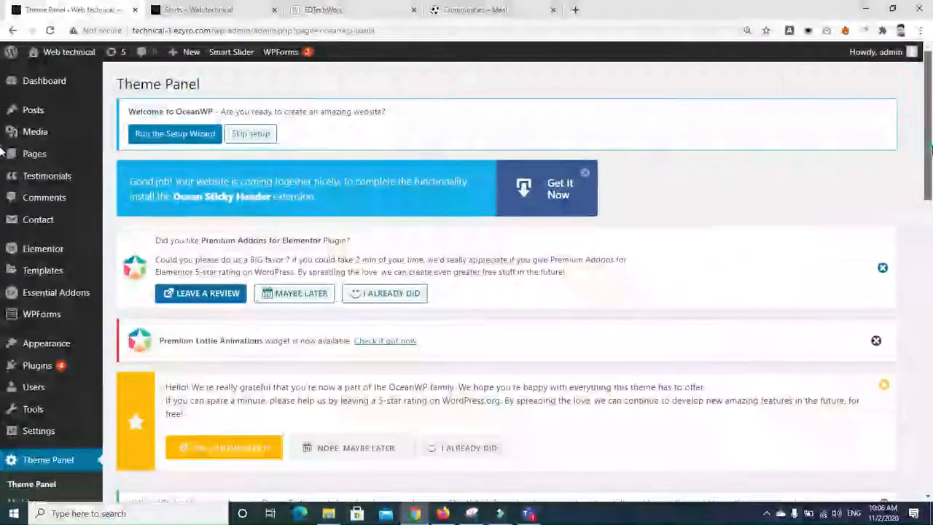
pyautogui.moveTo(929, 158); pyautogui.dragTo(931, 324)
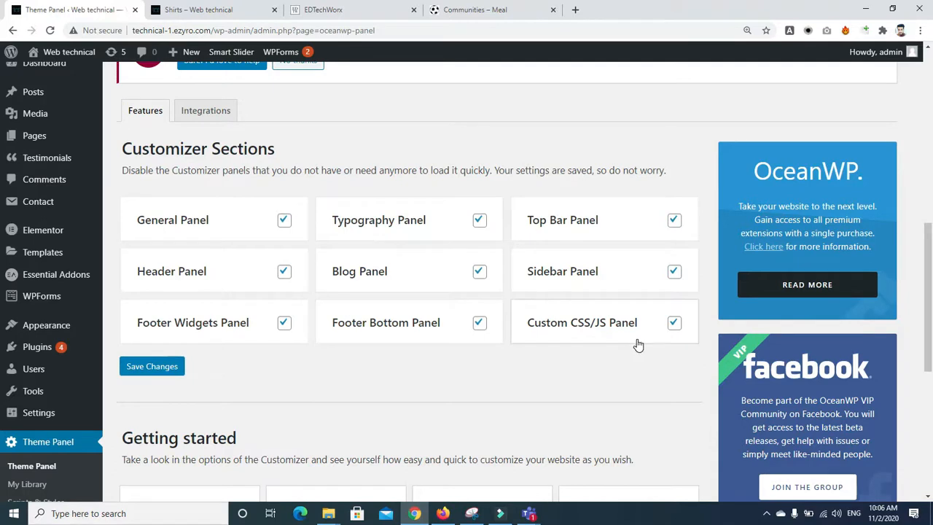
pyautogui.click(27, 487)
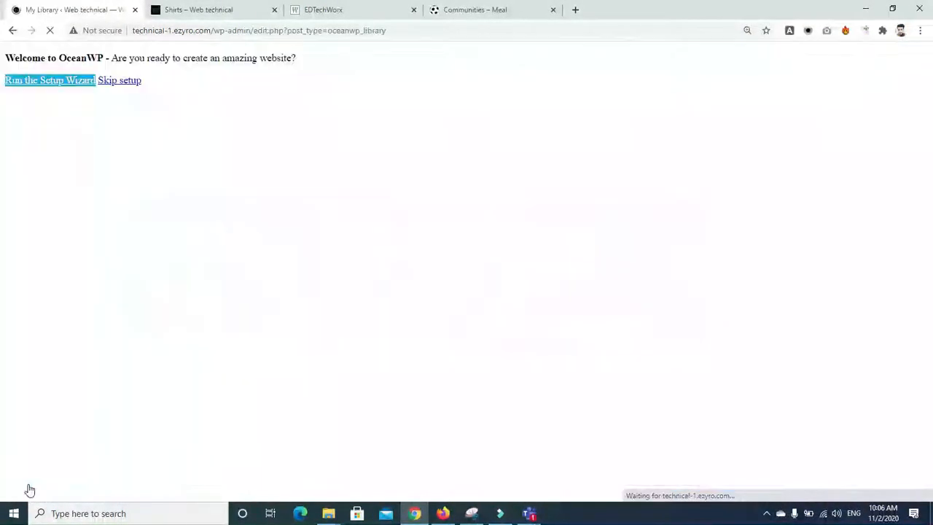
pyautogui.scroll(-4, 930, 123)
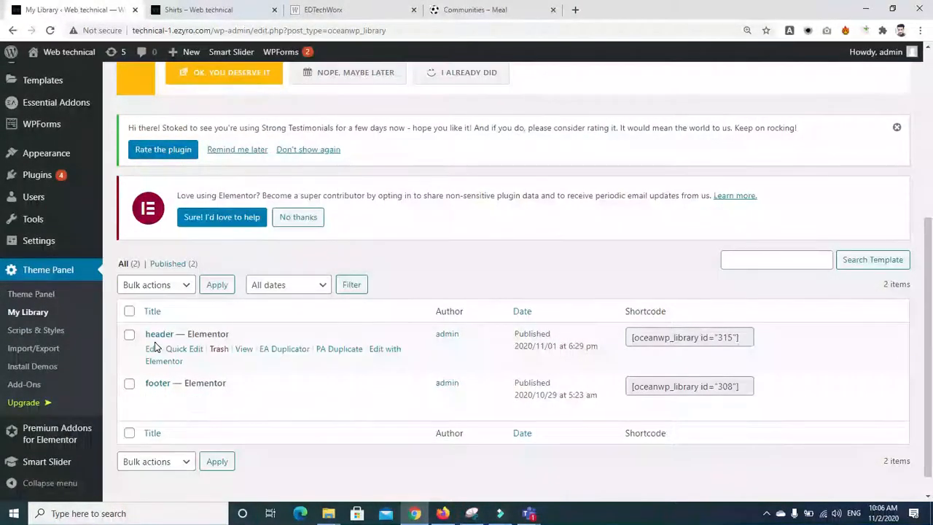
pyautogui.moveTo(931, 313); pyautogui.dragTo(931, 147)
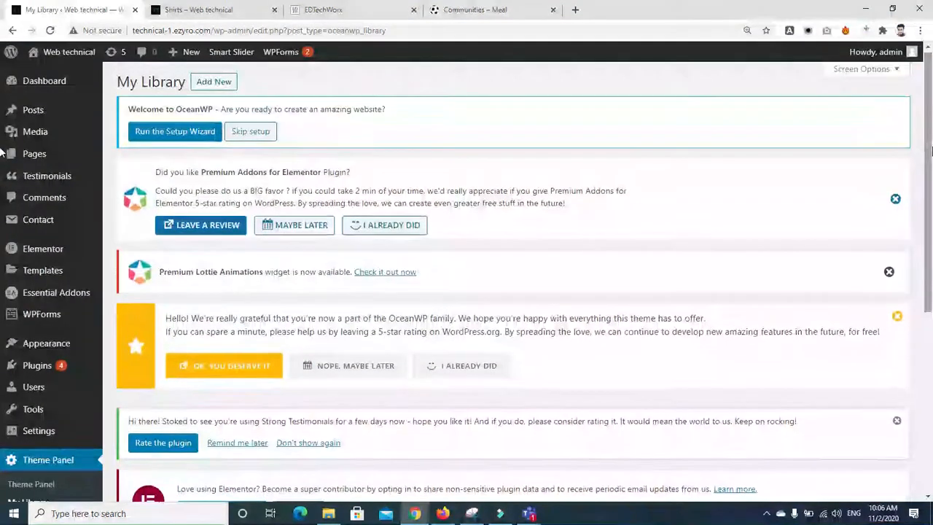
# Step: Add a new My Library template titled 'header1' and scroll down to its OceanWP Settings box
pyautogui.click(204, 84)
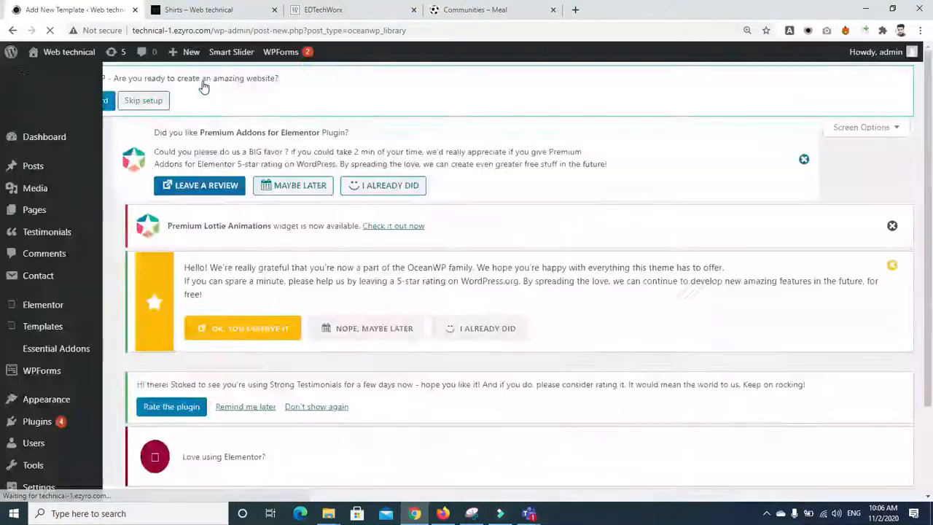
pyautogui.write('header1')
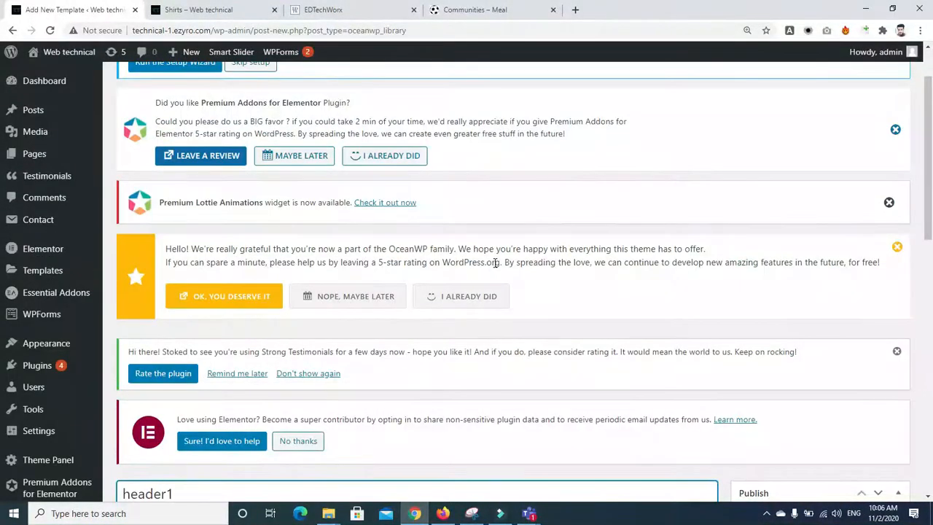
pyautogui.scroll(-6, 879, 172)
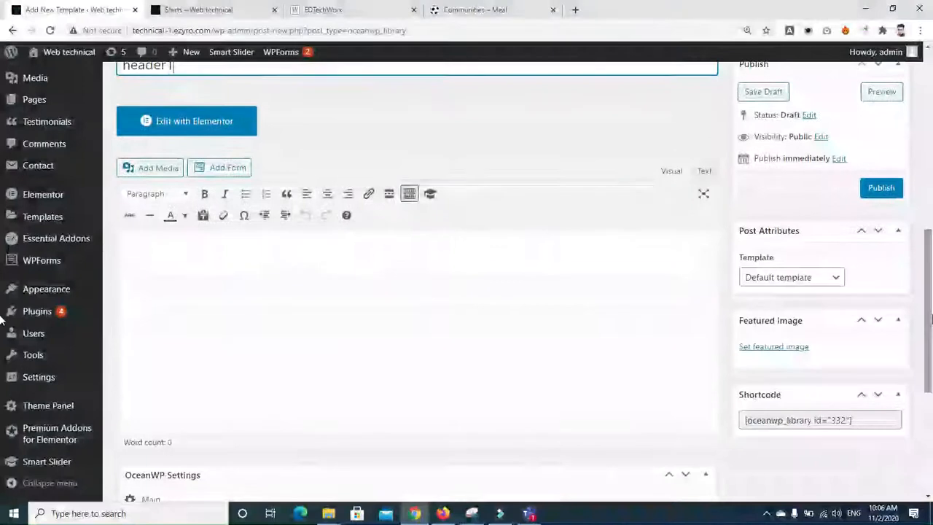
pyautogui.scroll(-4, 837, 343)
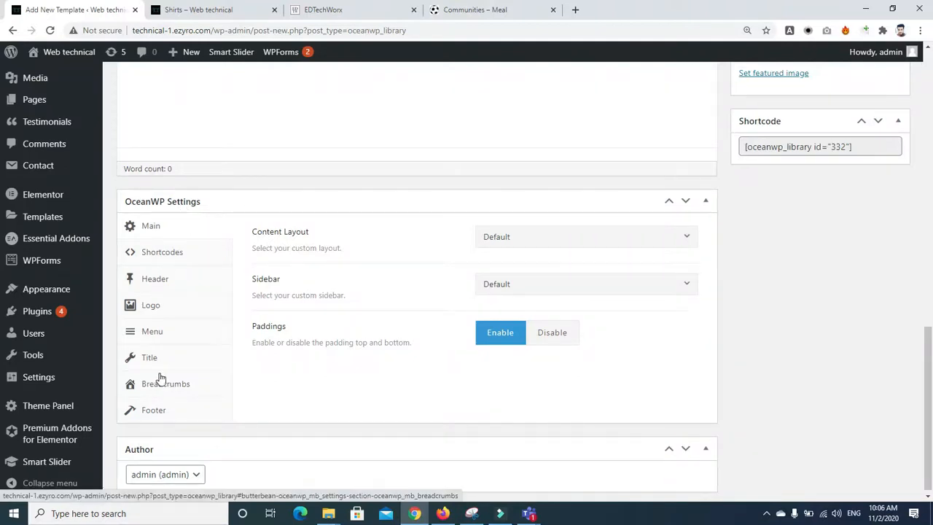
# Step: Under OceanWP Settings > Header, set both Display Top Bar and Display Header to Disable
pyautogui.click(155, 284)
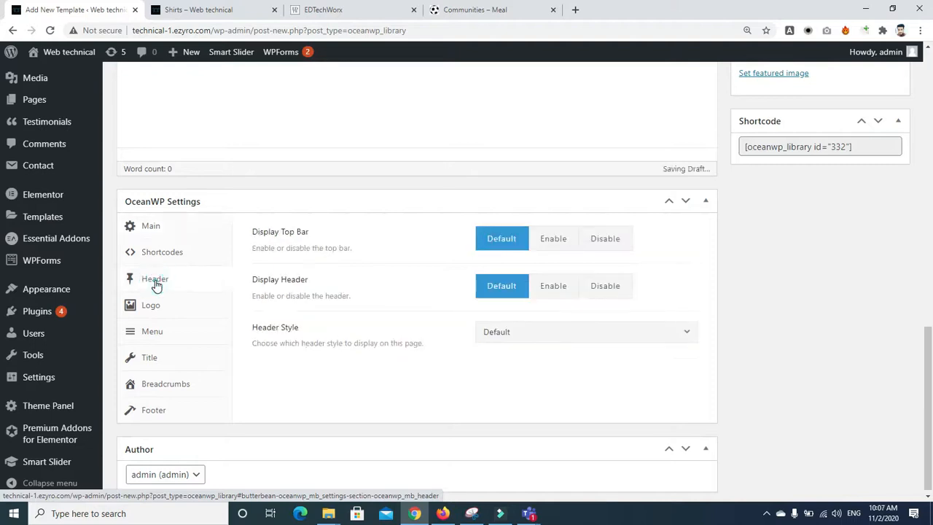
pyautogui.click(610, 238)
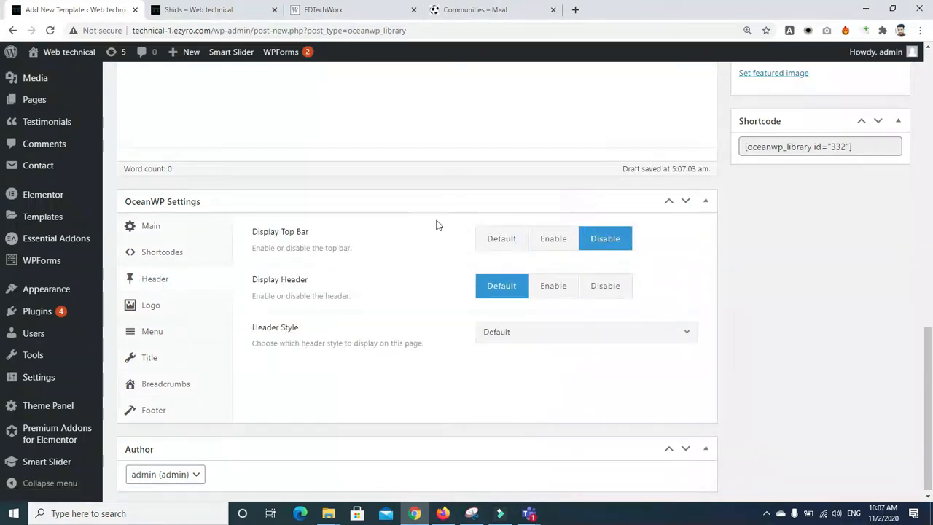
pyautogui.click(239, 10)
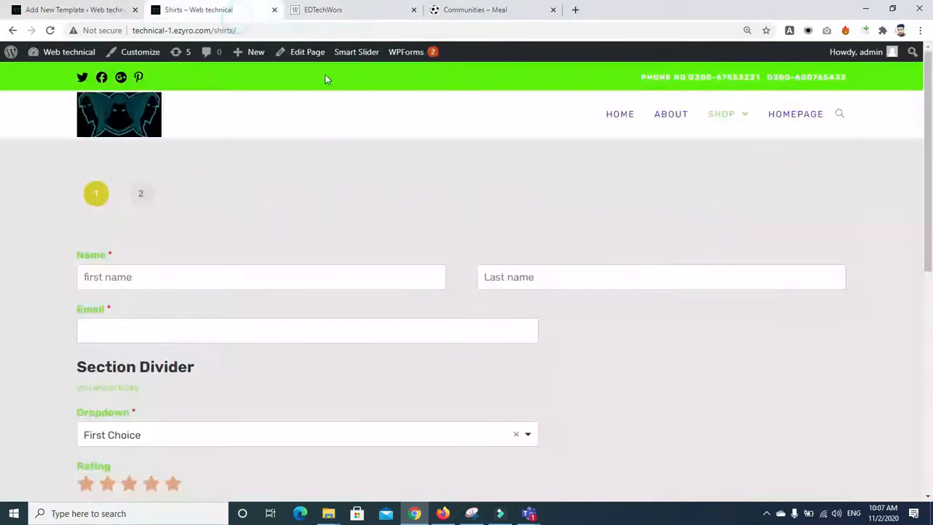
pyautogui.click(73, 9)
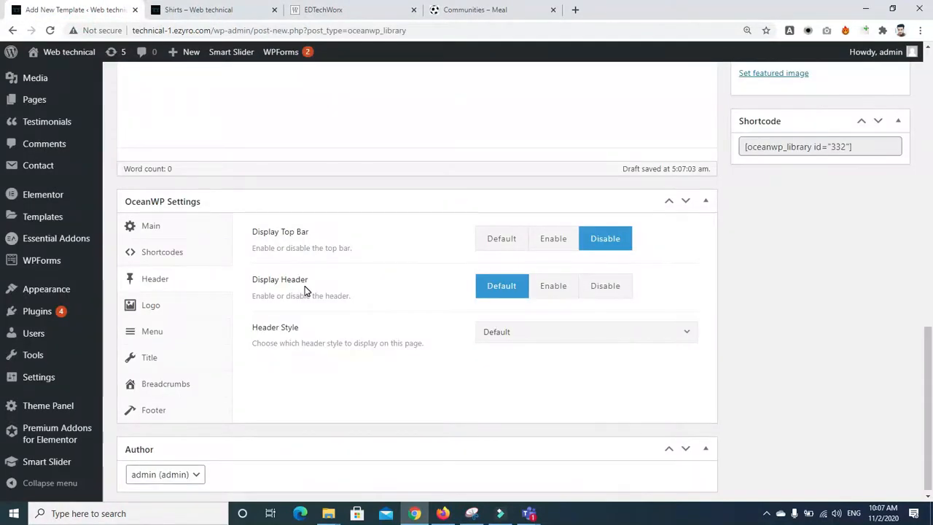
pyautogui.click(587, 331)
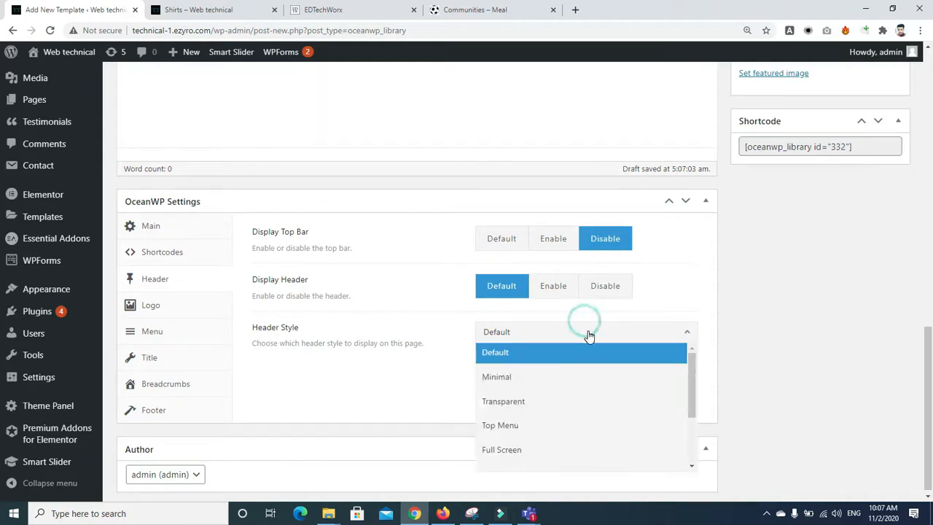
pyautogui.click(594, 290)
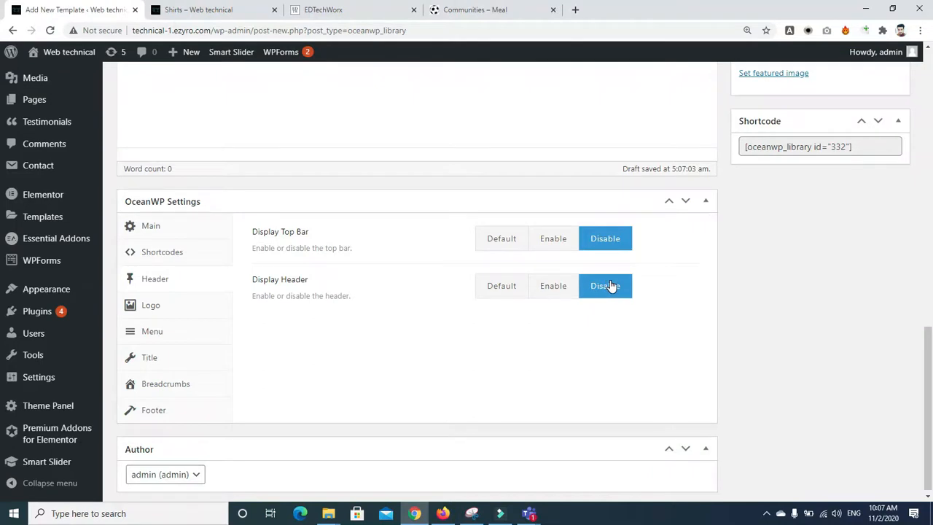
pyautogui.scroll(-1, 902, 358)
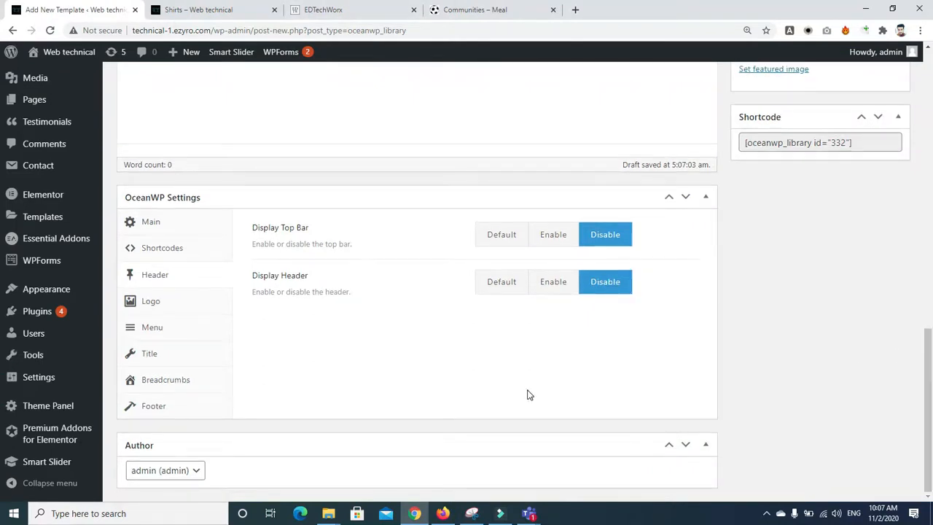
pyautogui.click(144, 336)
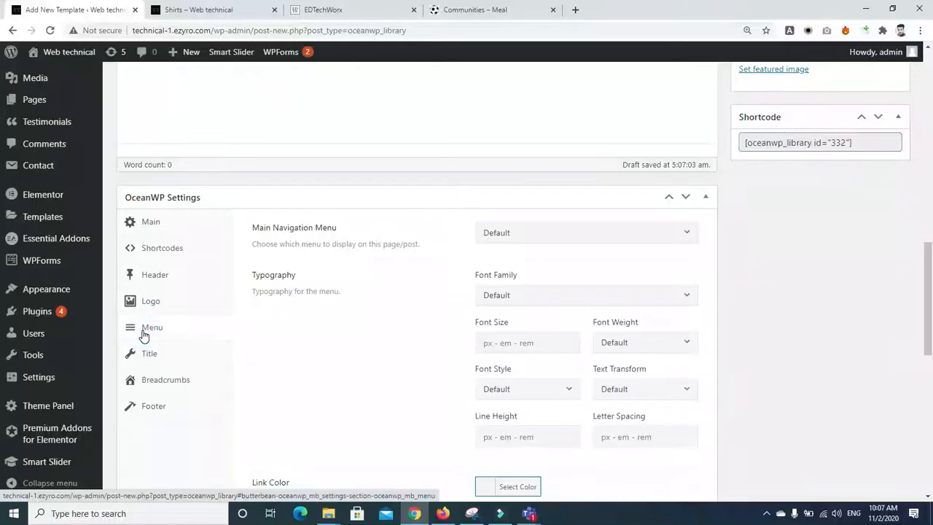
pyautogui.click(148, 227)
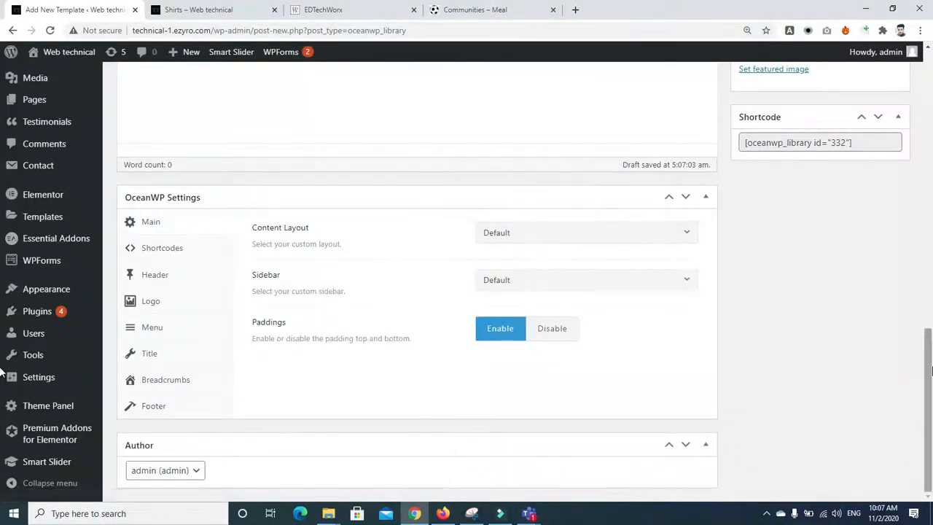
pyautogui.scroll(4, 897, 208)
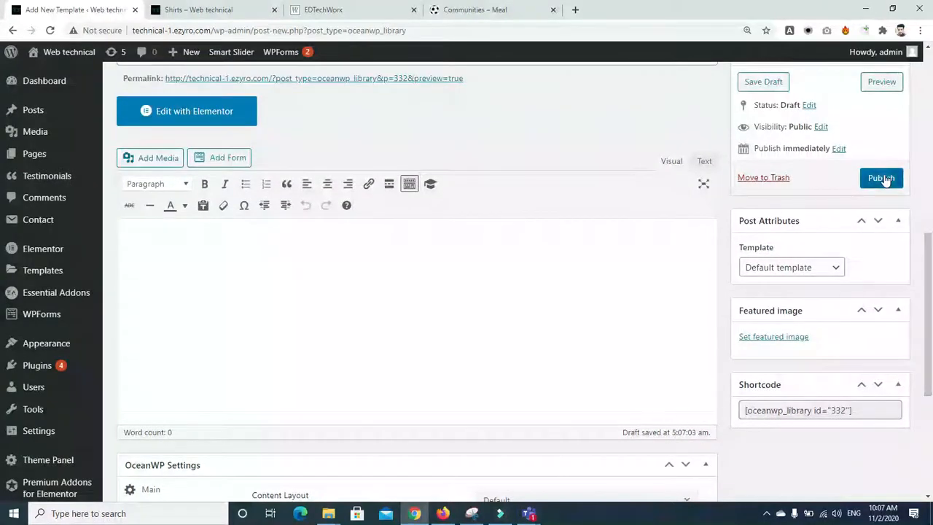
# Step: Publish header1, view its preview in a new tab, then open it with Elementor
pyautogui.click(882, 178)
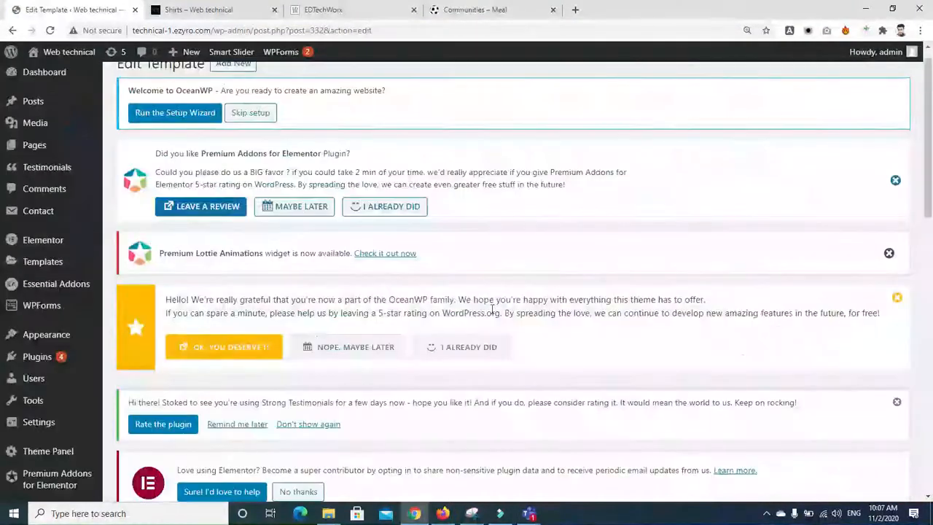
pyautogui.scroll(-6, 729, 219)
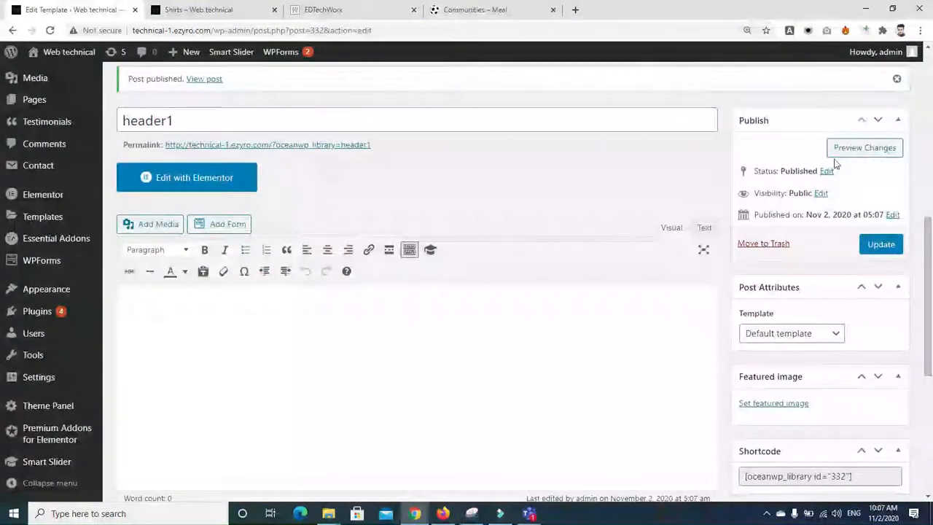
pyautogui.rightClick(837, 150)
pyautogui.click(824, 156)
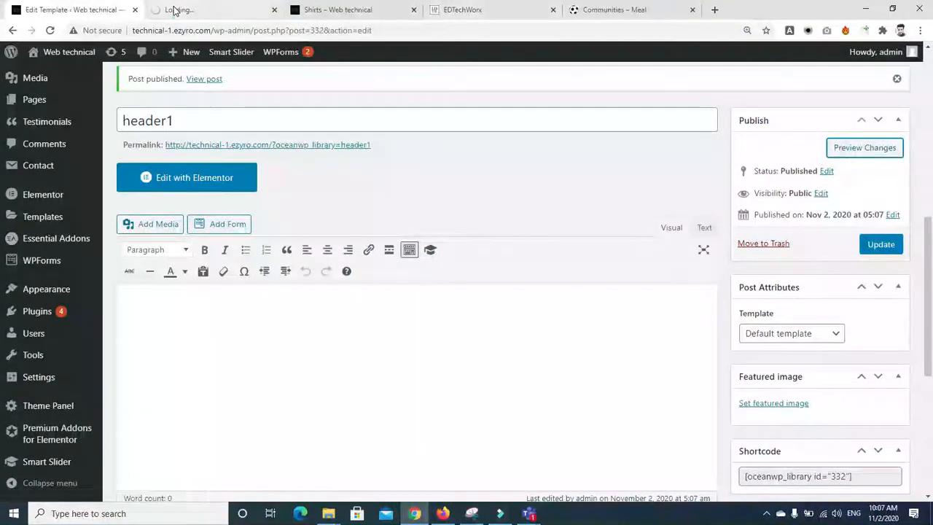
pyautogui.click(173, 10)
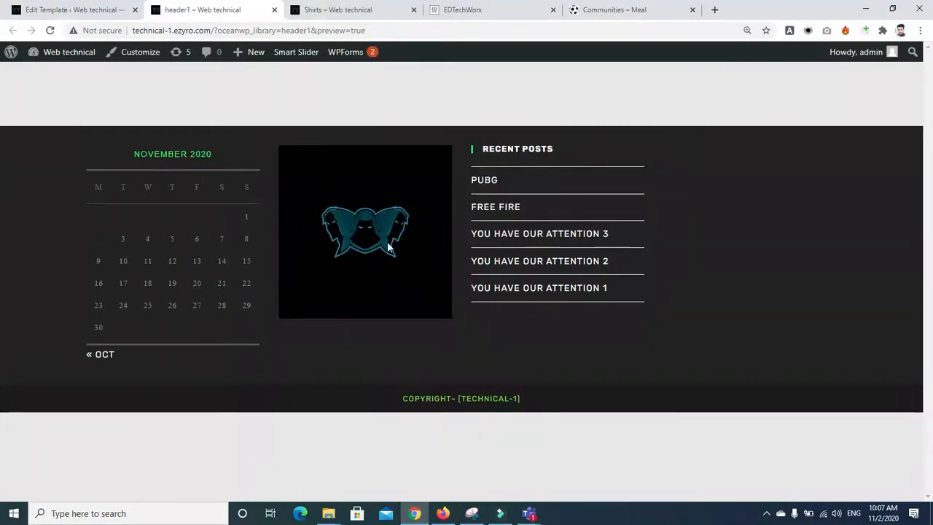
pyautogui.click(51, 9)
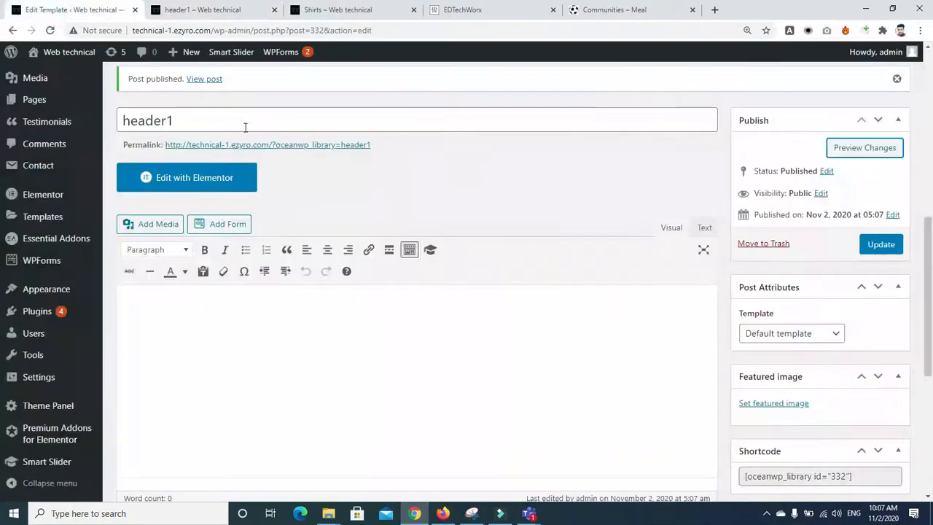
pyautogui.click(204, 182)
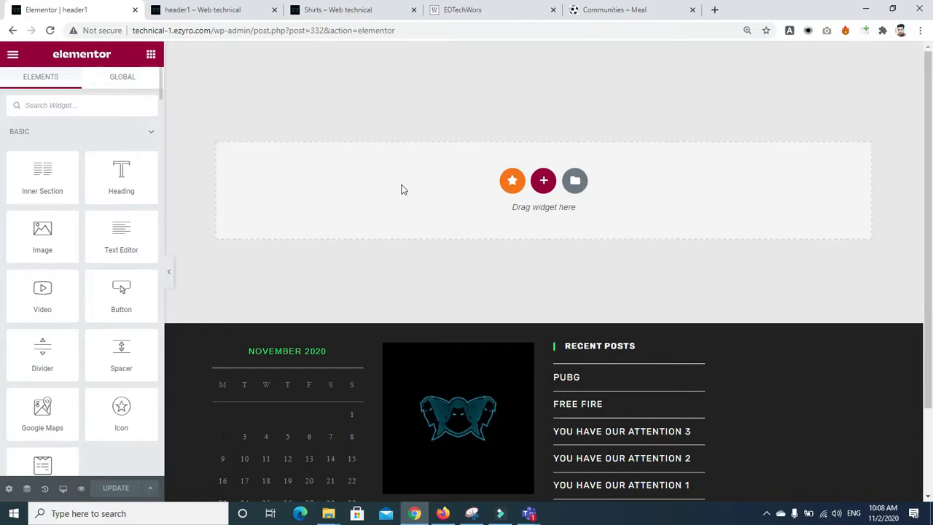
# Step: Insert a two-column section and narrow its left column to about 22.7%
pyautogui.click(543, 180)
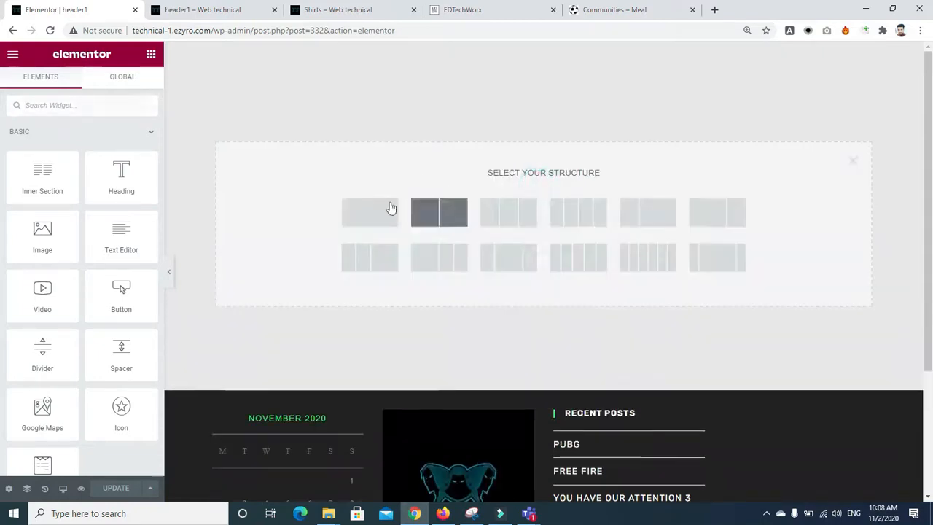
pyautogui.click(441, 212)
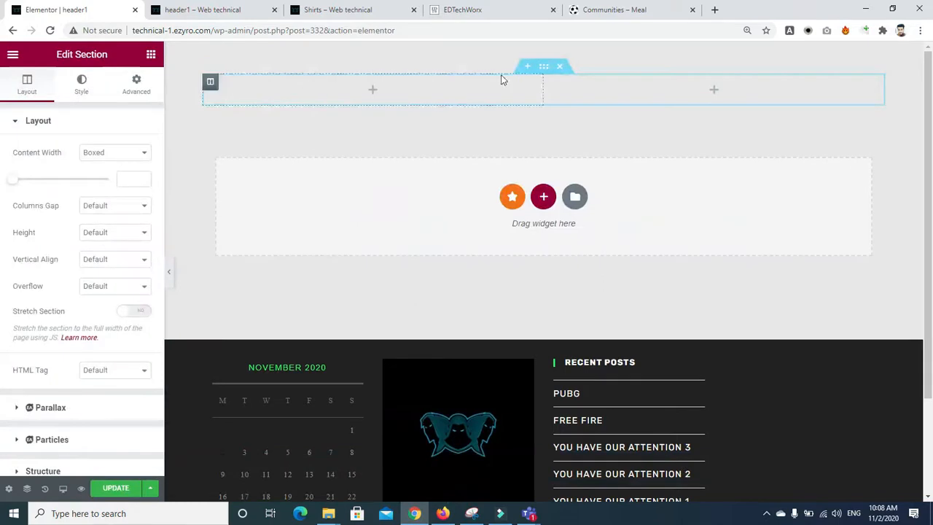
pyautogui.moveTo(542, 91); pyautogui.dragTo(358, 89)
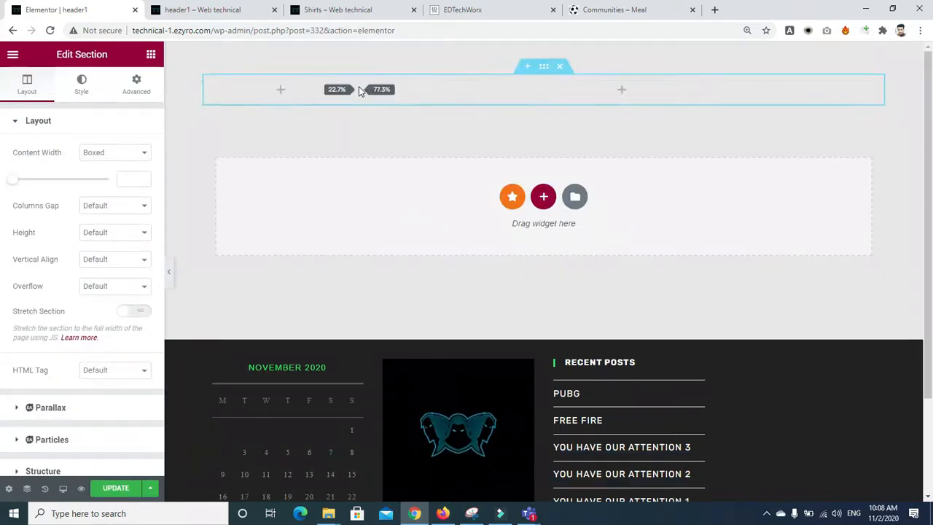
# Step: Put an Image widget showing dummy-logo-6 in the left column and shrink its width
pyautogui.click(277, 90)
pyautogui.click(126, 102)
pyautogui.write('imag')
pyautogui.moveTo(62, 154); pyautogui.dragTo(291, 95)
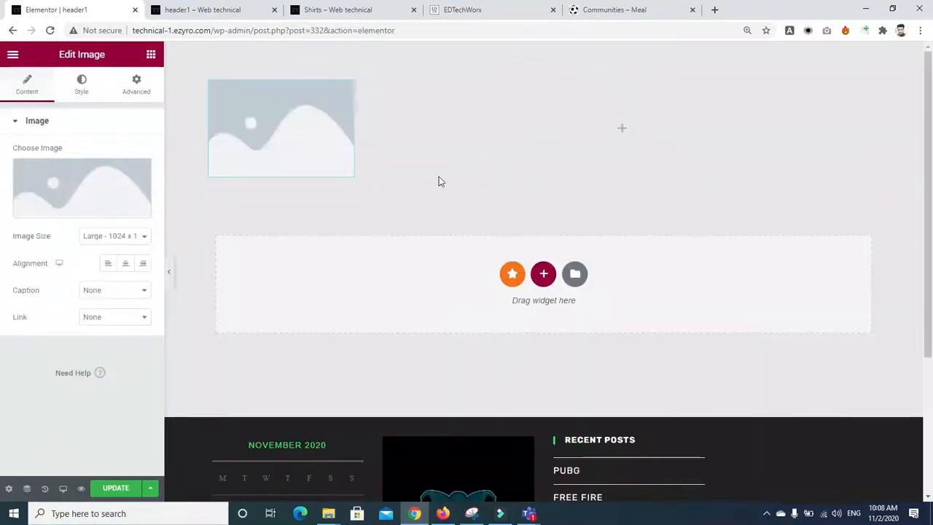
pyautogui.click(94, 179)
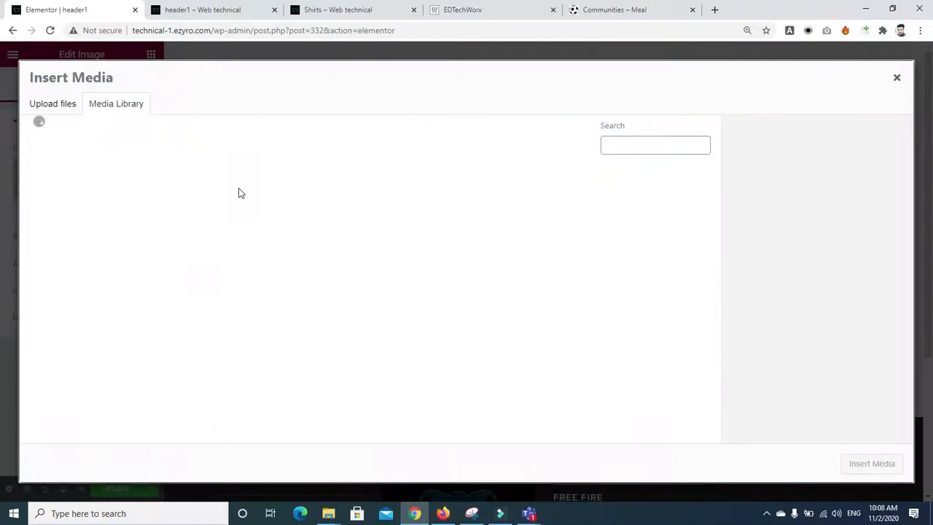
pyautogui.click(274, 317)
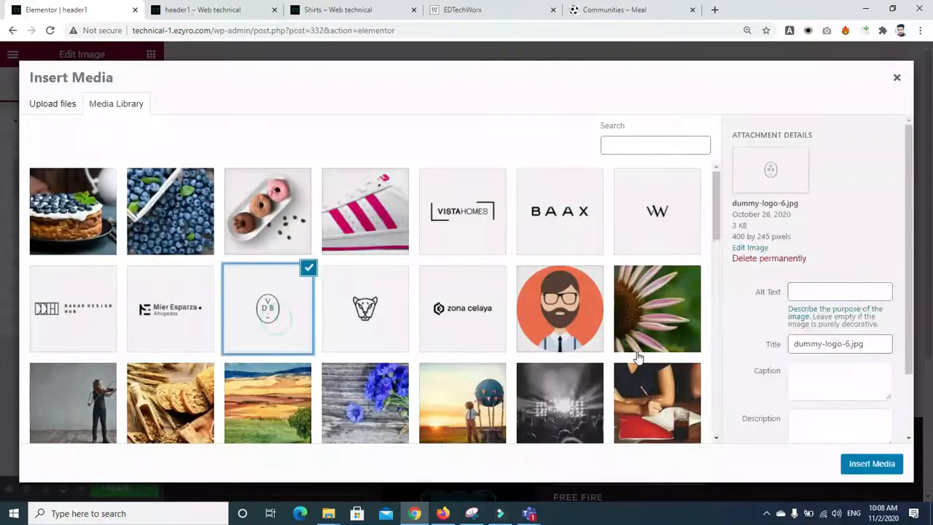
pyautogui.click(872, 464)
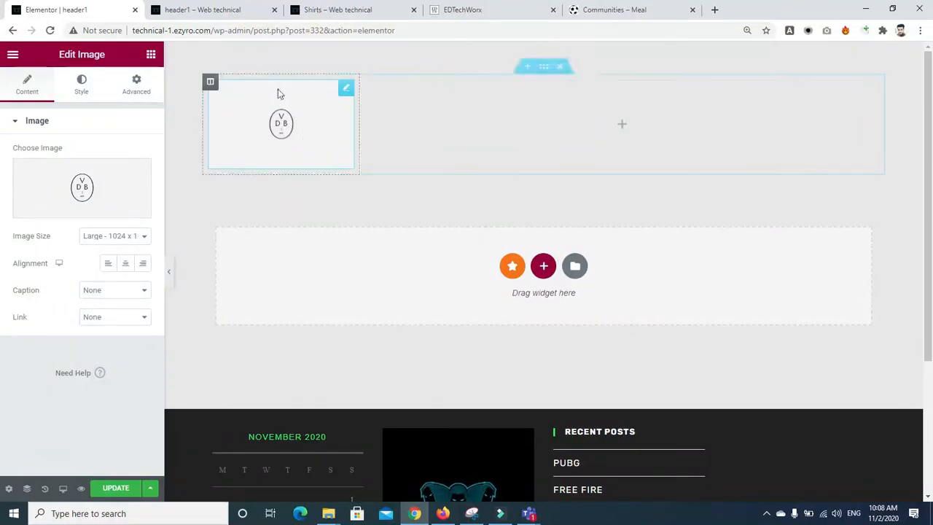
pyautogui.click(80, 93)
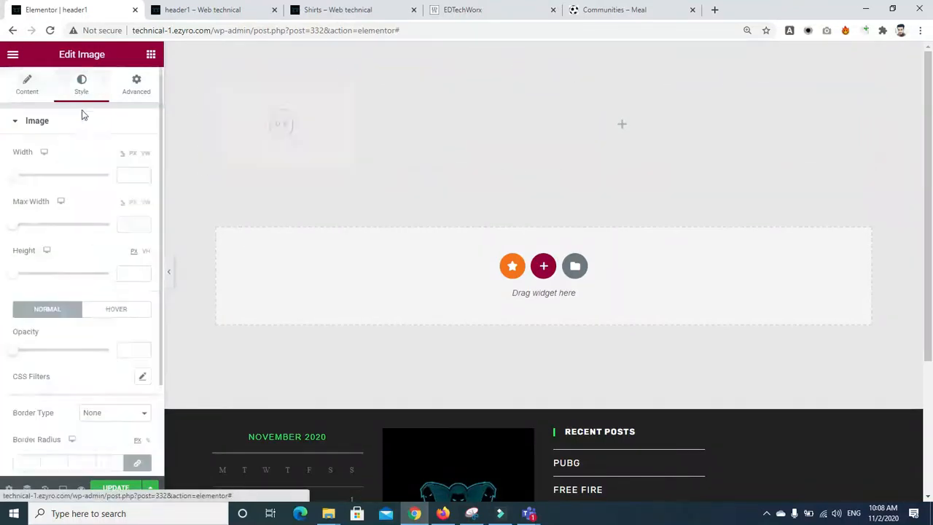
pyautogui.moveTo(10, 176); pyautogui.dragTo(63, 184)
# Step: Search the widgets for 'nav' to fill the empty right column
pyautogui.click(581, 109)
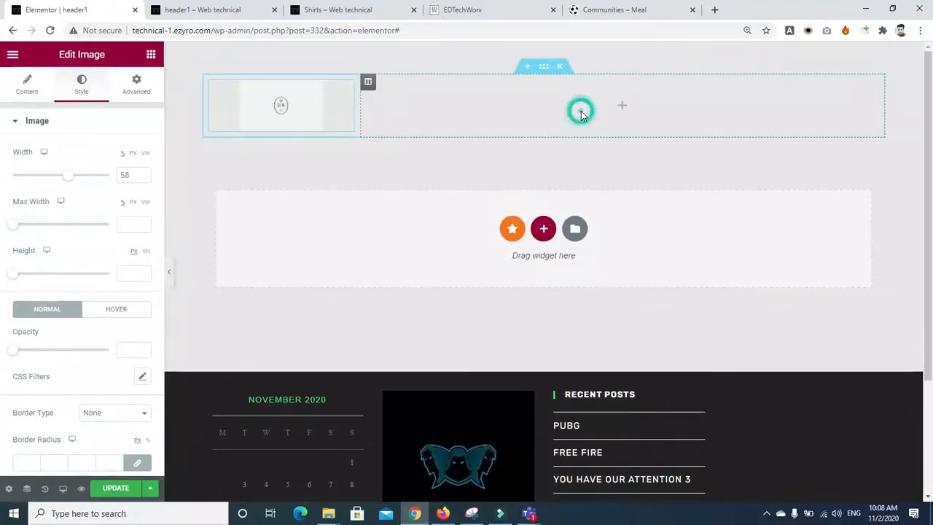
pyautogui.click(132, 104)
pyautogui.write('nav')
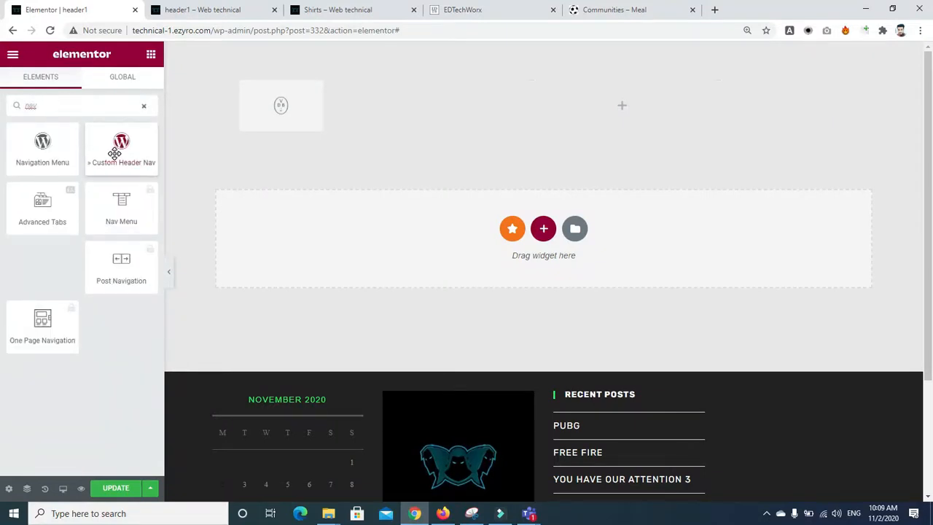
# Step: Place a Navigation Menu widget in the right column, trying the main-menu and landing-page menus
pyautogui.moveTo(44, 150); pyautogui.dragTo(547, 111)
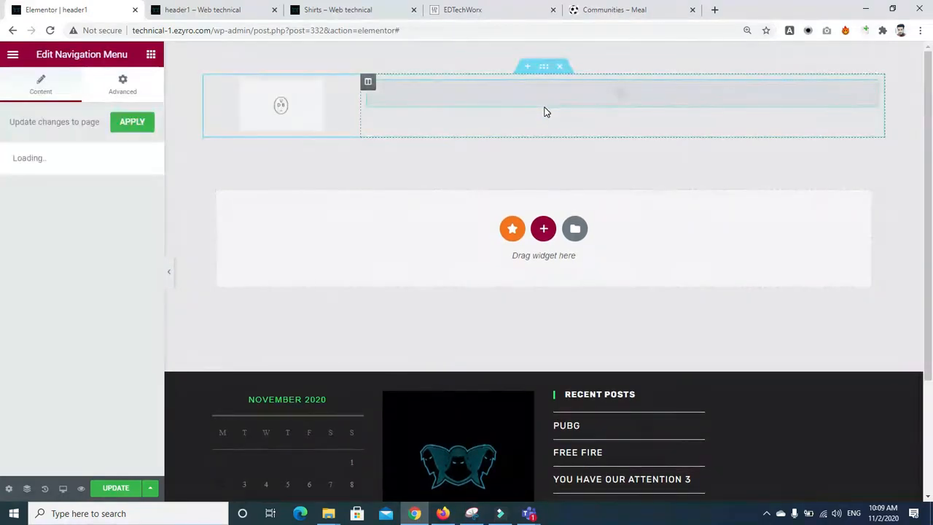
pyautogui.click(119, 222)
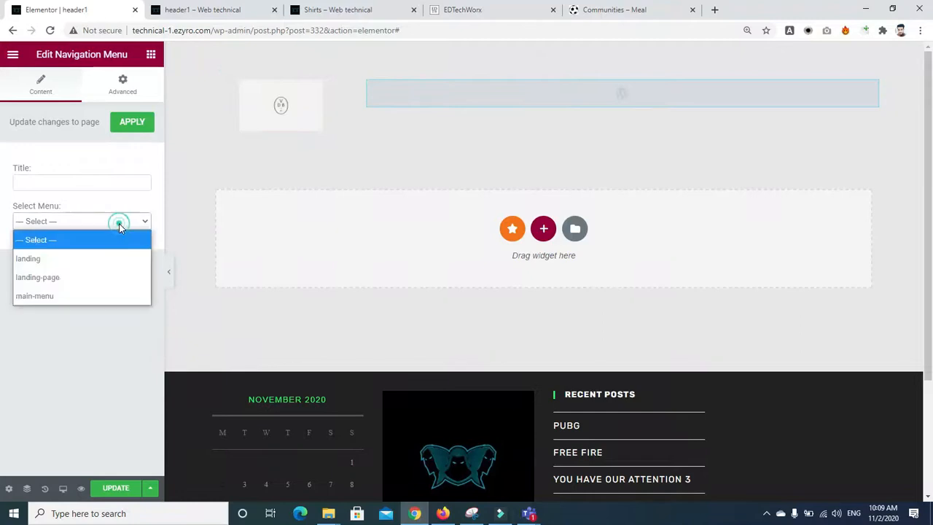
pyautogui.click(76, 292)
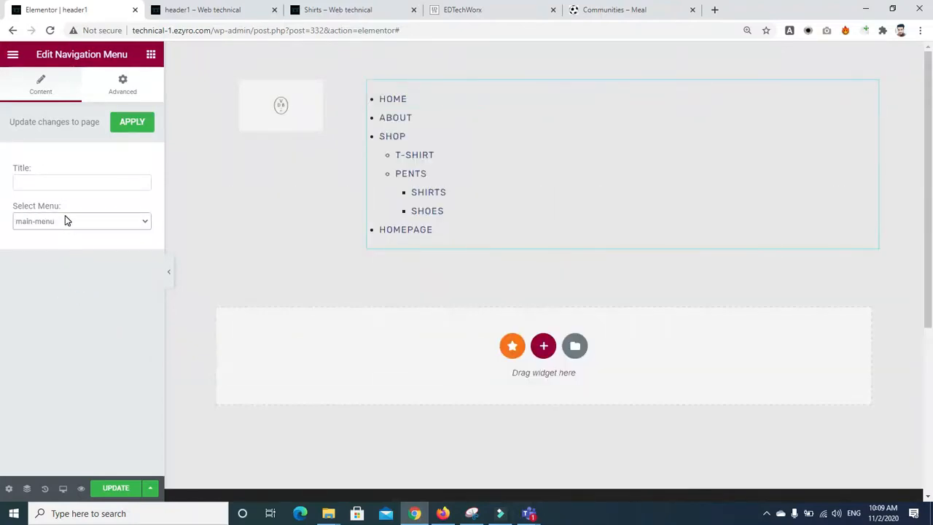
pyautogui.click(65, 219)
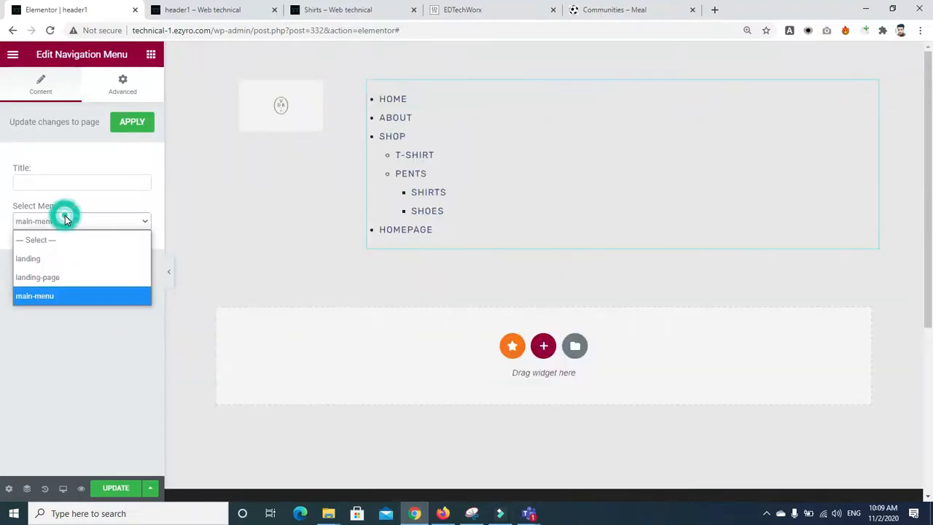
pyautogui.click(59, 279)
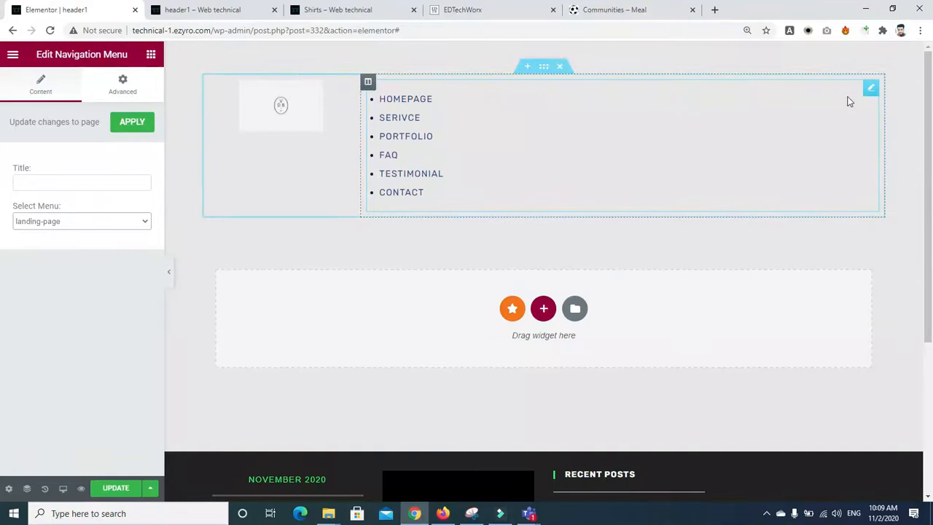
# Step: Delete the Navigation Menu widget and search the widgets for 'nav' again
pyautogui.rightClick(879, 94)
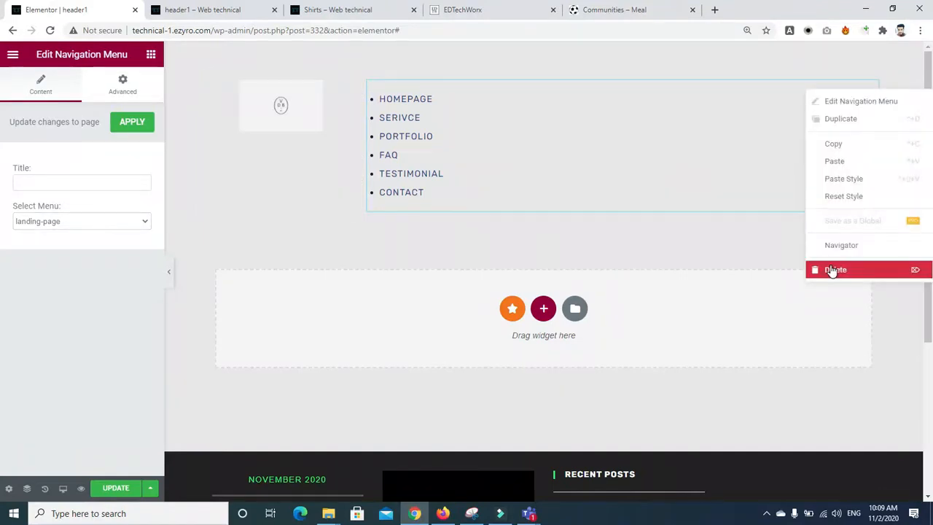
pyautogui.click(831, 270)
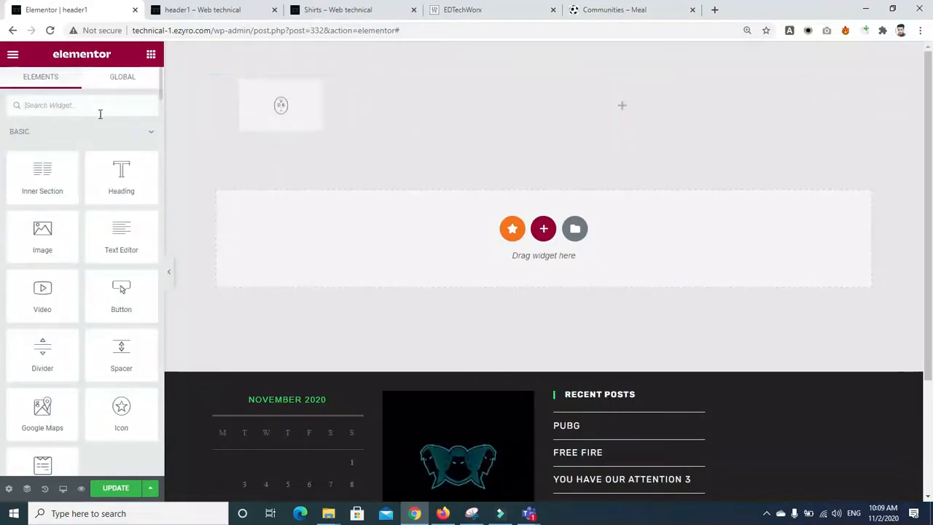
pyautogui.click(99, 112)
pyautogui.write('nav')
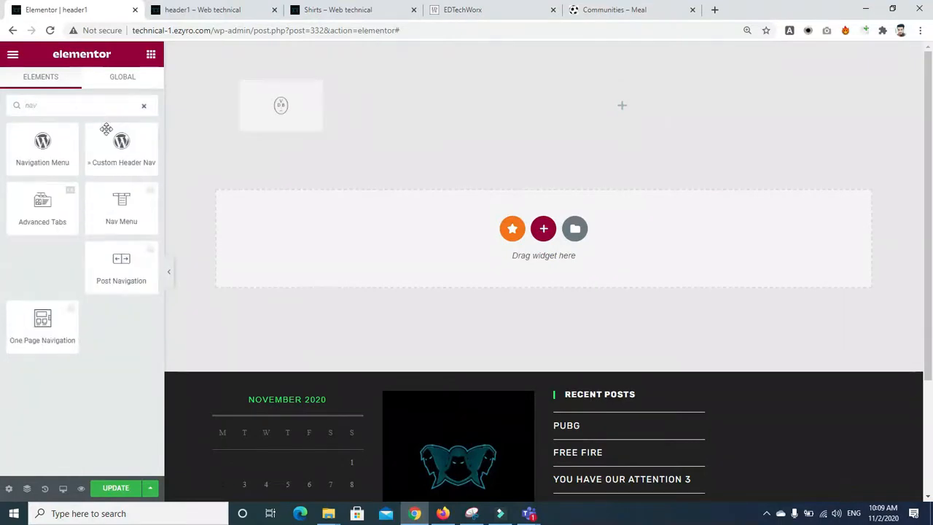
# Step: Place the Custom Header Nav widget in the empty right column with Position set to Center
pyautogui.moveTo(117, 155); pyautogui.dragTo(511, 110)
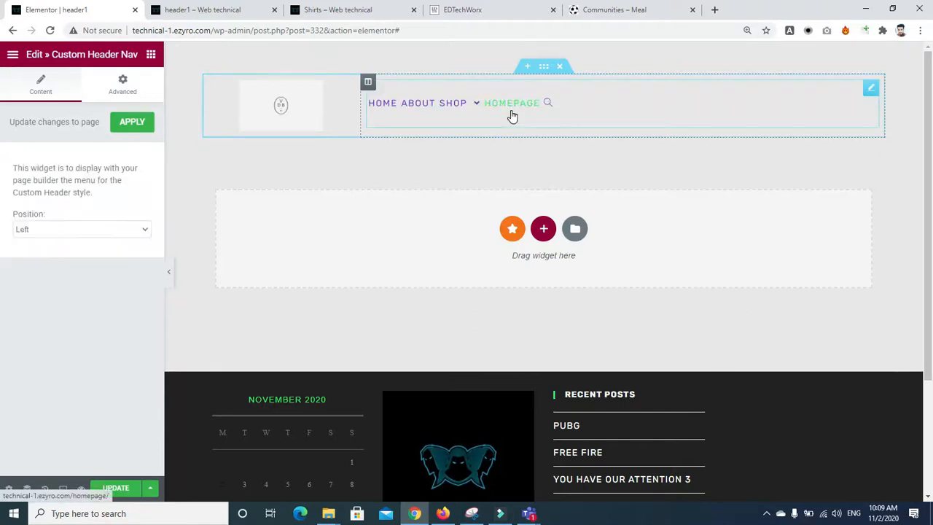
pyautogui.click(145, 230)
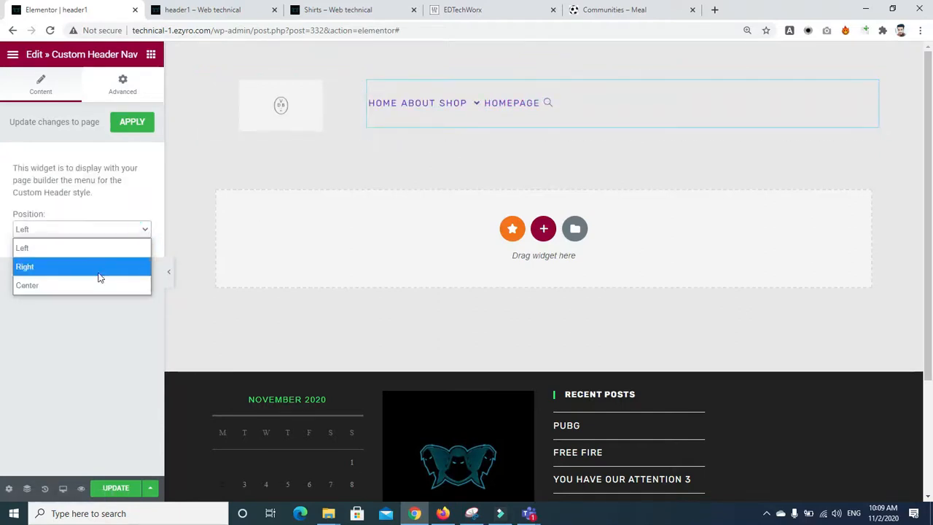
pyautogui.click(97, 284)
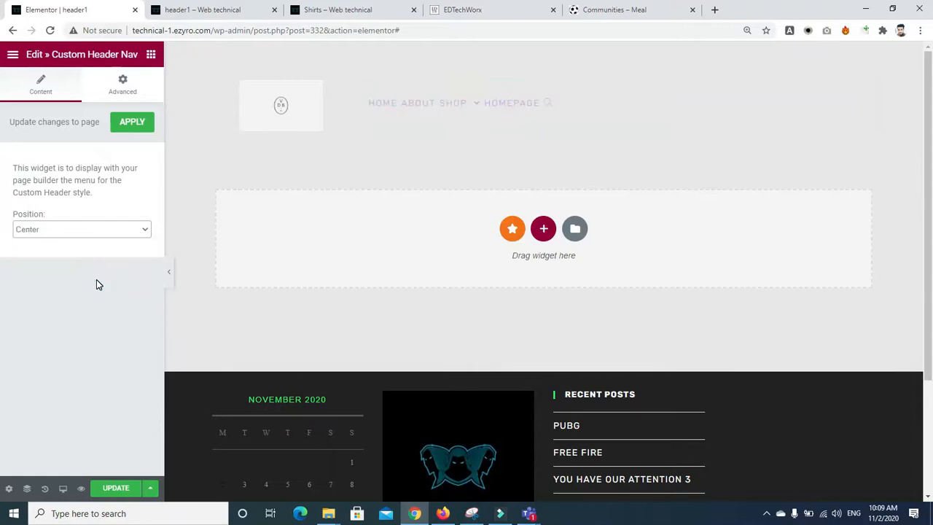
# Step: Give the nav widget padding 4 and margin 1 under Advanced
pyautogui.click(111, 80)
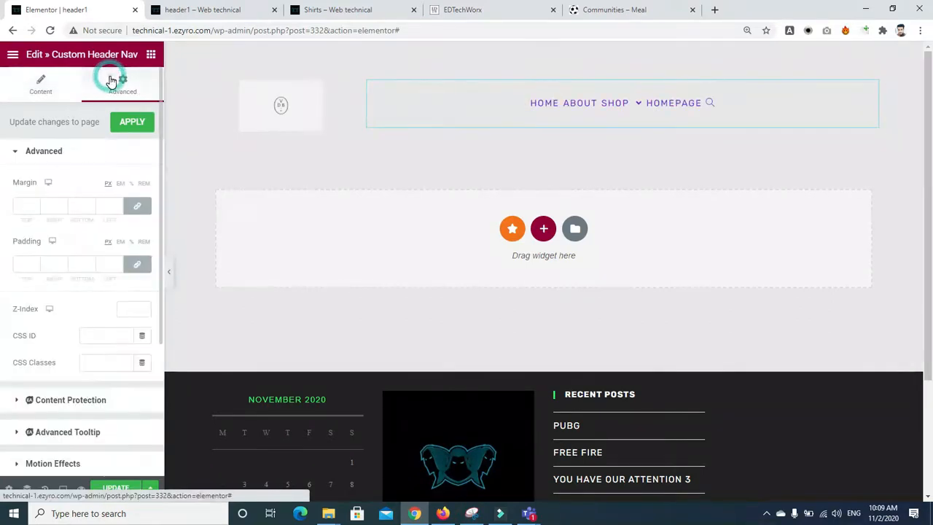
pyautogui.click(36, 264)
pyautogui.write('6')
pyautogui.press('BackSpace')
pyautogui.write('4')
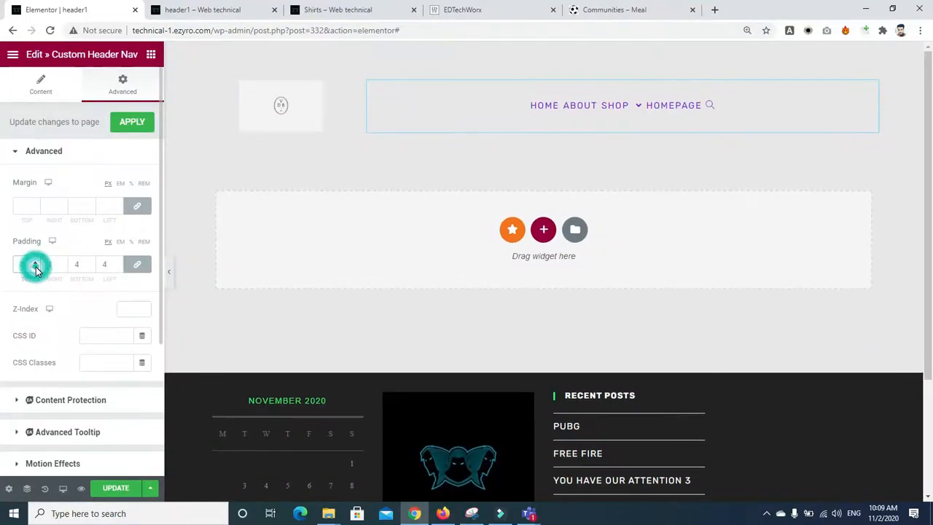
pyautogui.click(37, 207)
pyautogui.write('1')
pyautogui.click(36, 209)
pyautogui.click(35, 206)
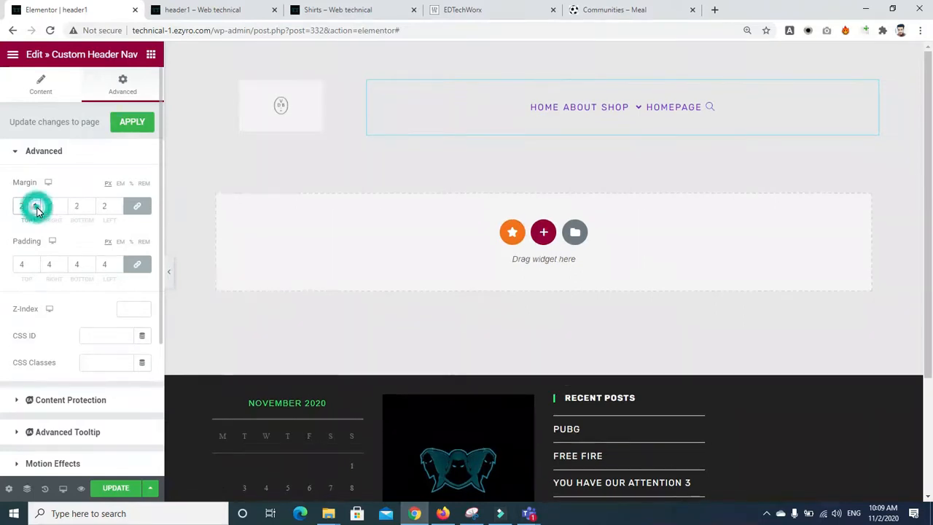
# Step: Unlink the padding sides and set the right padding to 15
pyautogui.click(62, 267)
pyautogui.click(137, 266)
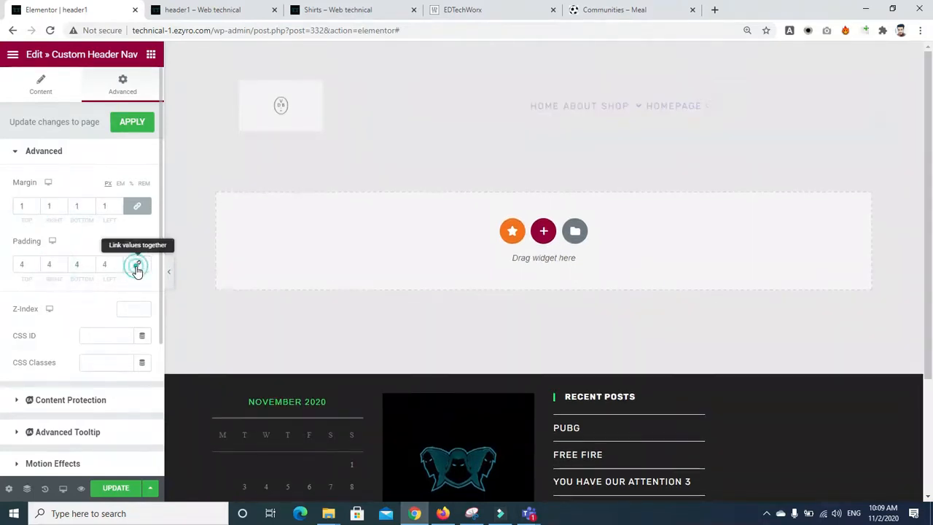
pyautogui.click(62, 262)
pyautogui.click(62, 262)
pyautogui.click(62, 262)
pyautogui.click(62, 263)
pyautogui.click(63, 267)
pyautogui.click(63, 267)
pyautogui.click(63, 266)
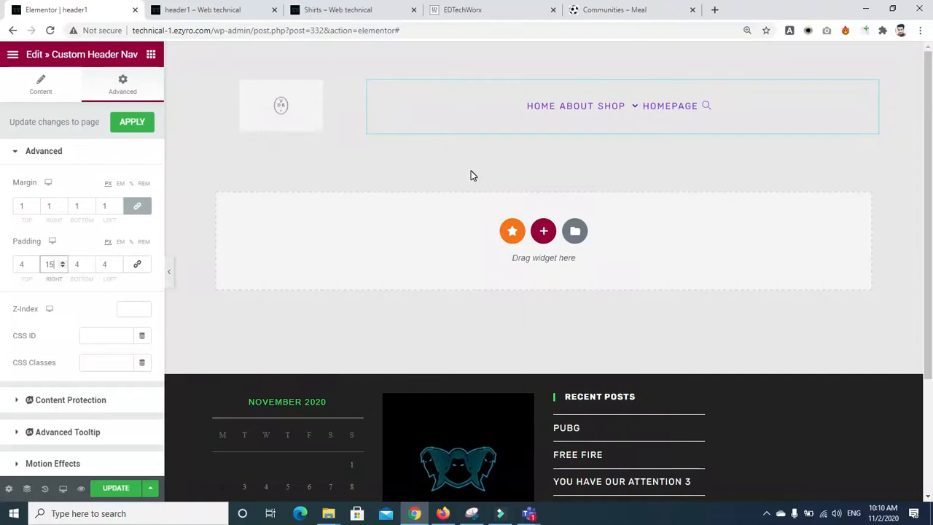
# Step: Search the widgets for 'nav' and 'menu', then save the template with UPDATE and preview it
pyautogui.click(151, 55)
pyautogui.click(90, 109)
pyautogui.write('nav')
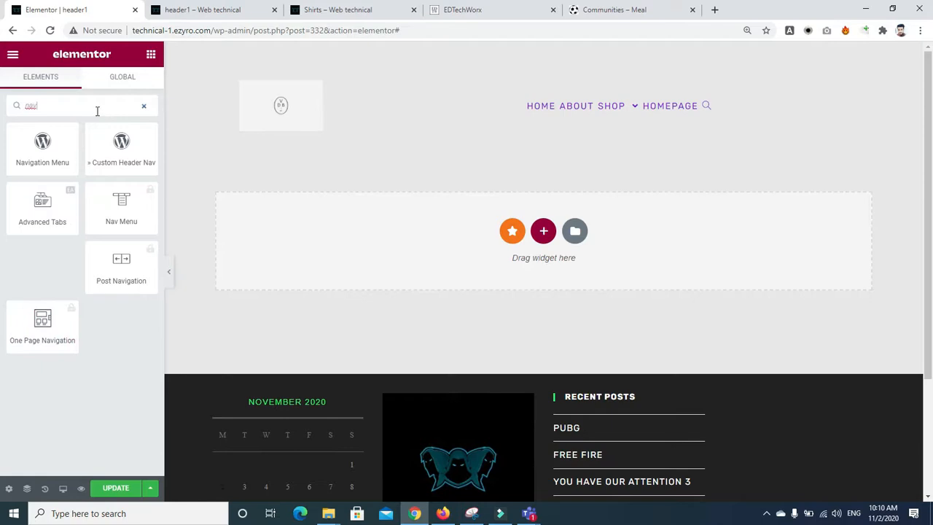
pyautogui.press('BackSpace')
pyautogui.press('BackSpace')
pyautogui.press('BackSpace')
pyautogui.write('menu')
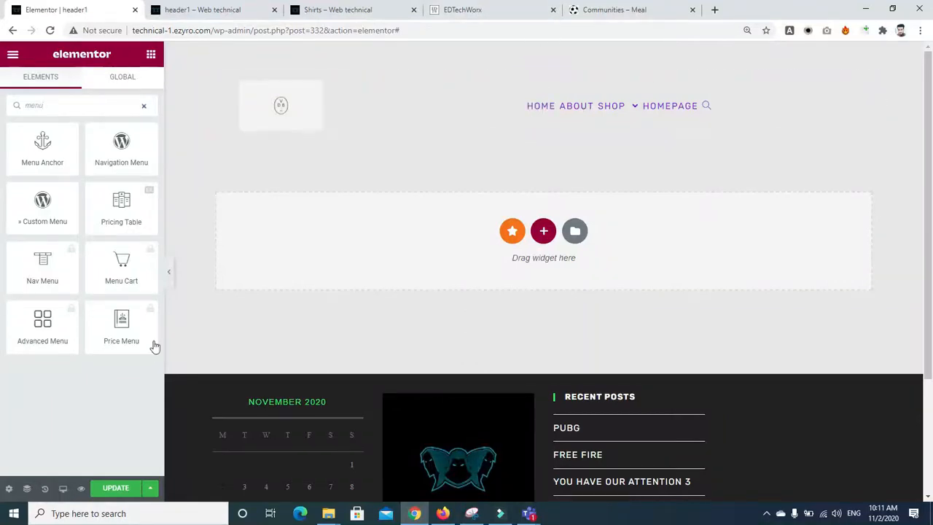
pyautogui.click(109, 488)
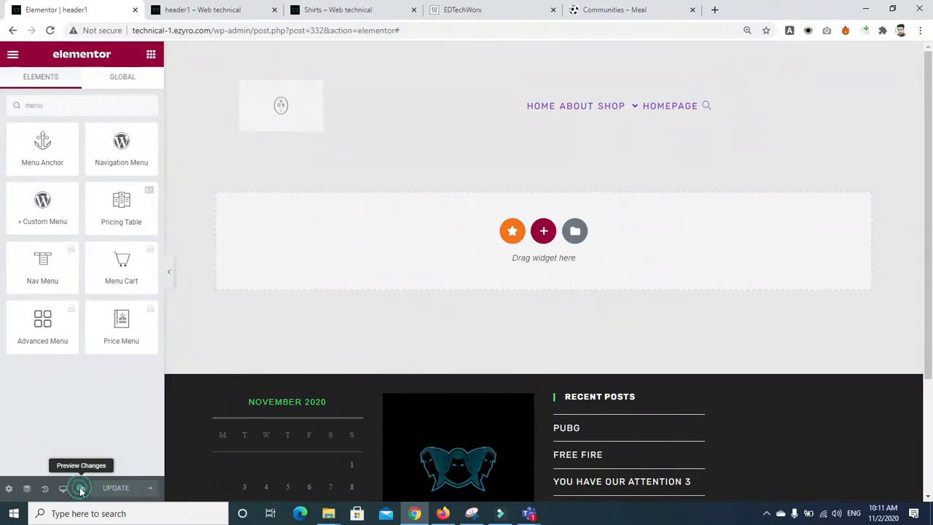
pyautogui.click(80, 489)
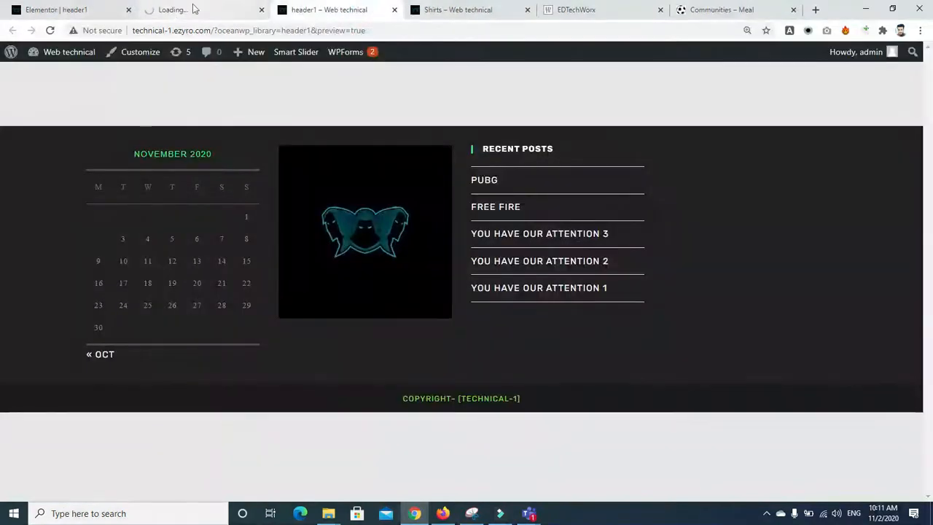
# Step: Close the outdated preview tab and review the header with its centred menu in the new preview
pyautogui.click(394, 9)
pyautogui.click(217, 14)
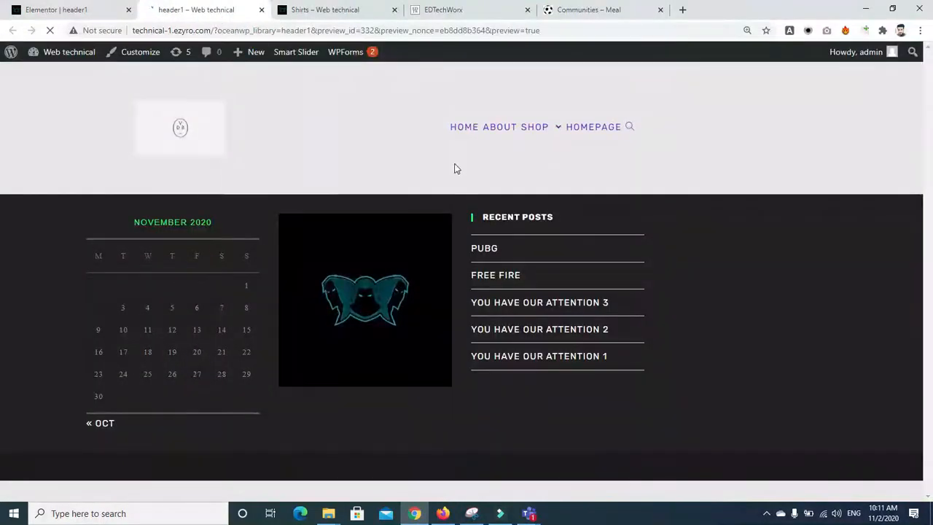
pyautogui.moveTo(587, 111)
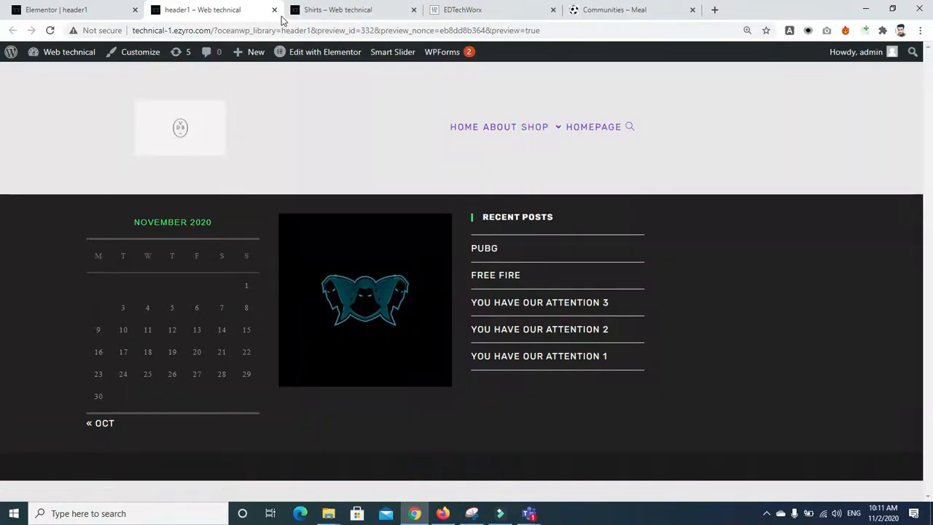
# Step: Leave Elementor for header1's admin edit screen and open the Pages list
pyautogui.click(55, 9)
pyautogui.click(10, 32)
pyautogui.click(9, 32)
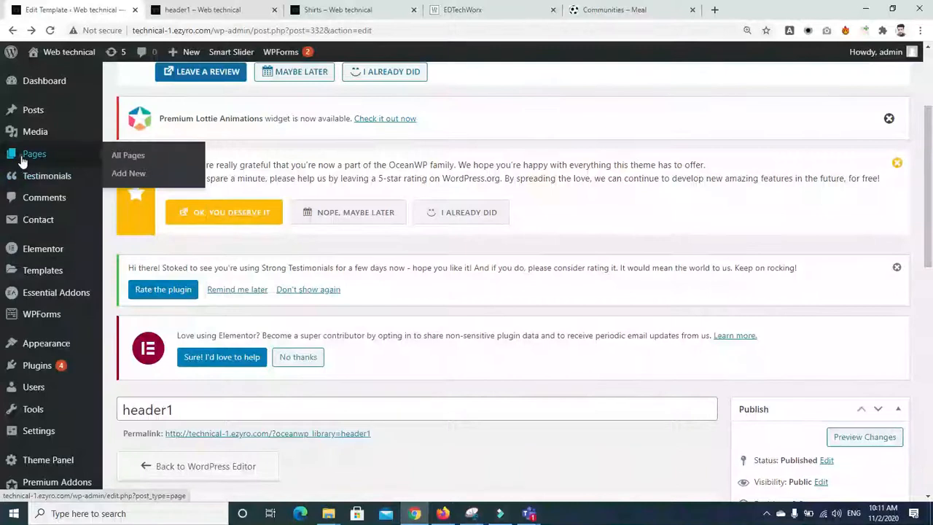
pyautogui.click(22, 162)
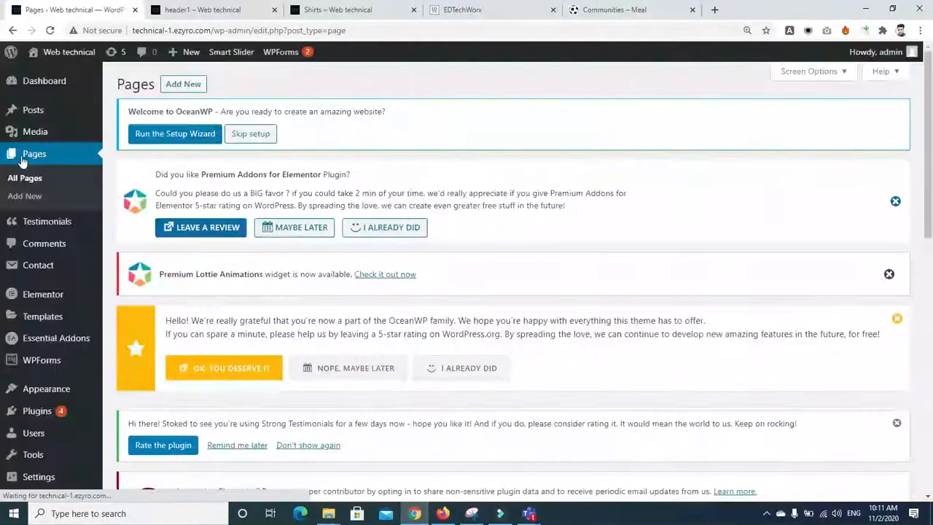
# Step: Open the Shirts page for editing and scroll down to its OceanWP Settings
pyautogui.moveTo(928, 154); pyautogui.dragTo(931, 380)
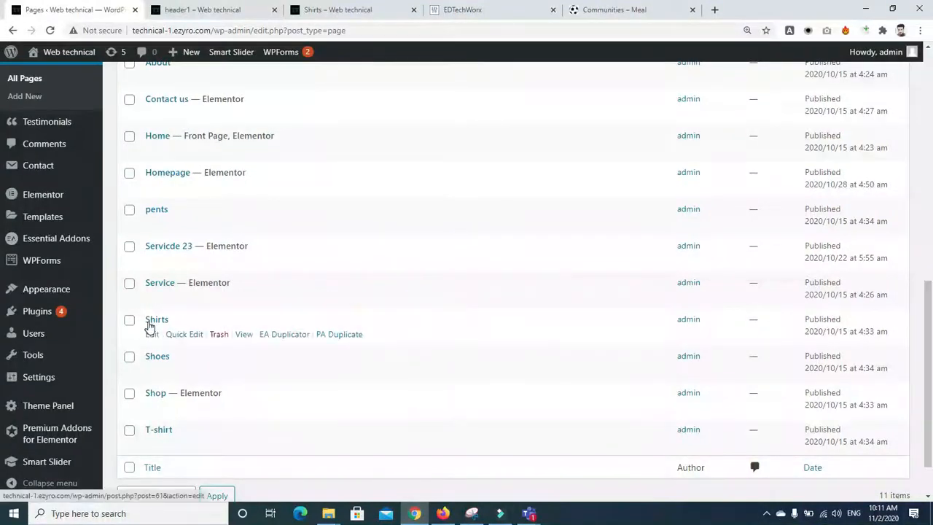
pyautogui.click(151, 335)
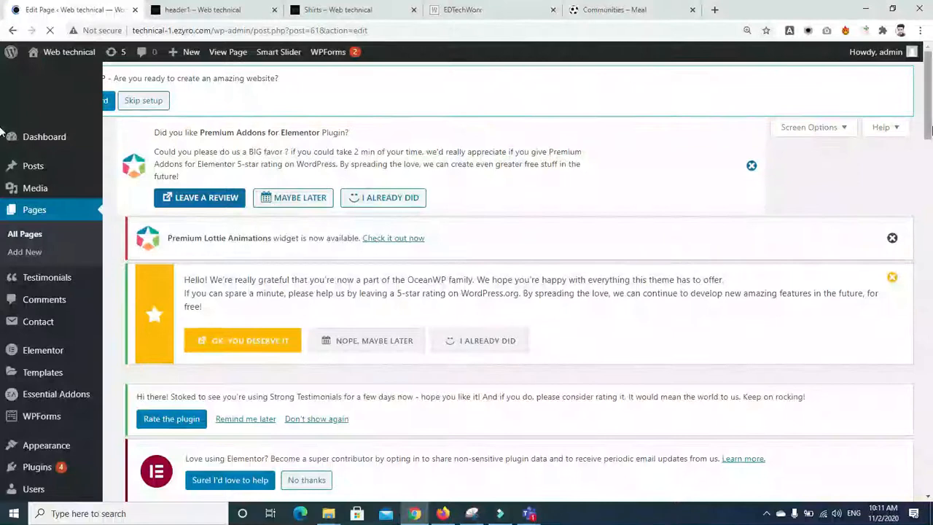
pyautogui.click(305, 10)
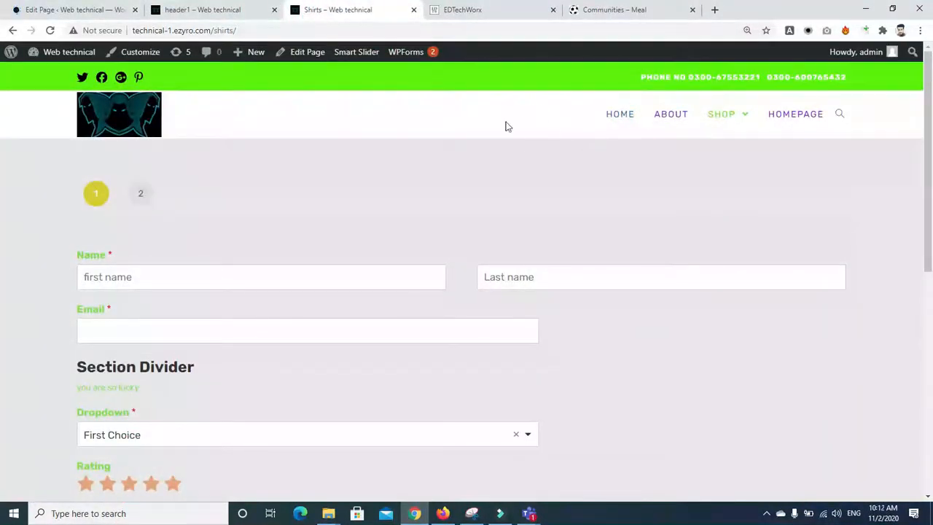
pyautogui.click(200, 10)
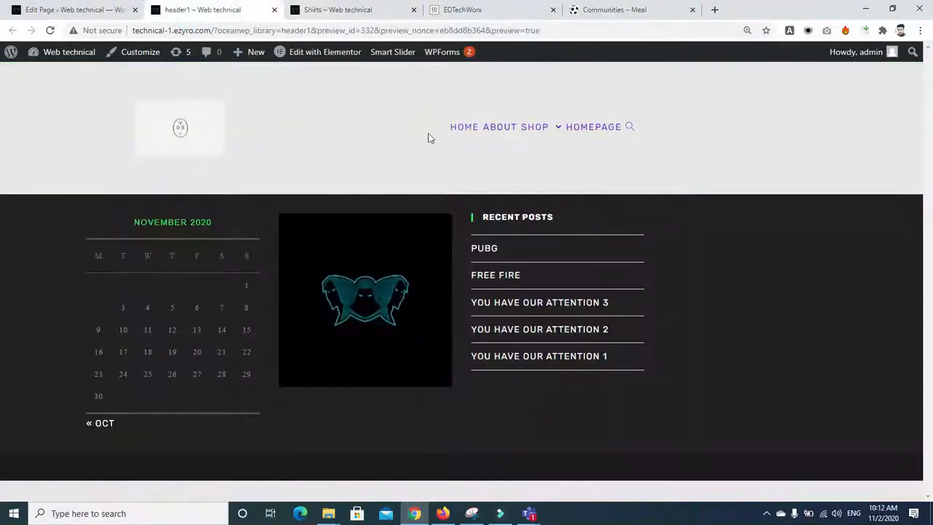
pyautogui.click(71, 10)
pyautogui.moveTo(931, 113); pyautogui.dragTo(931, 235)
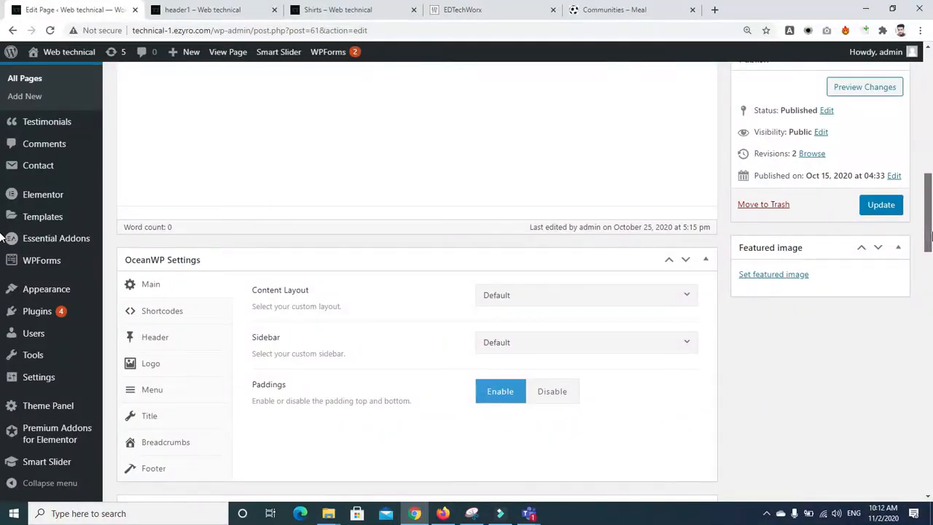
pyautogui.scroll(-1, 705, 481)
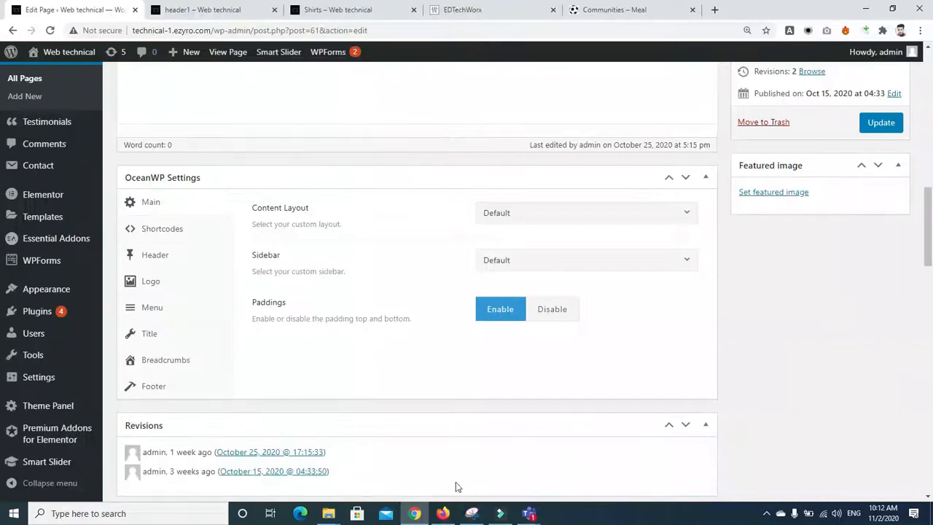
pyautogui.click(443, 513)
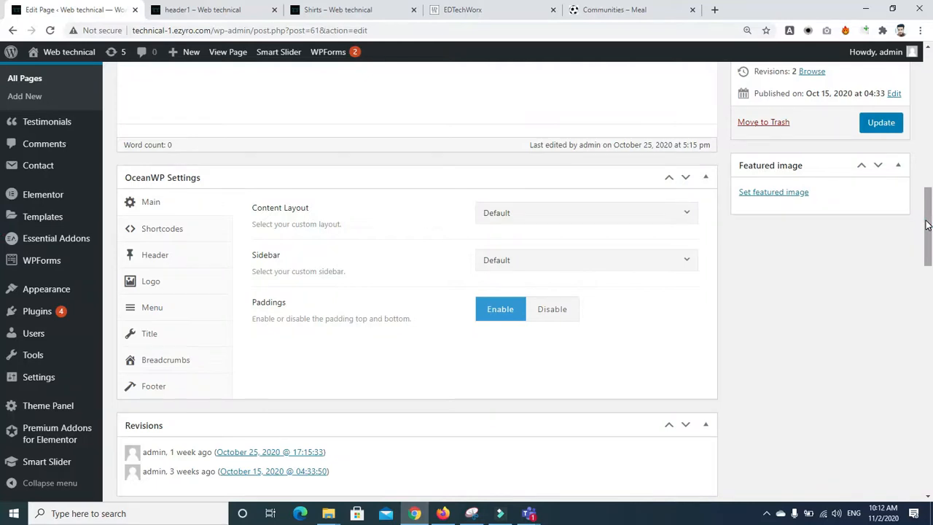
# Step: In the Shirts page's Header tab, set Display Top Bar to Disable
pyautogui.click(146, 255)
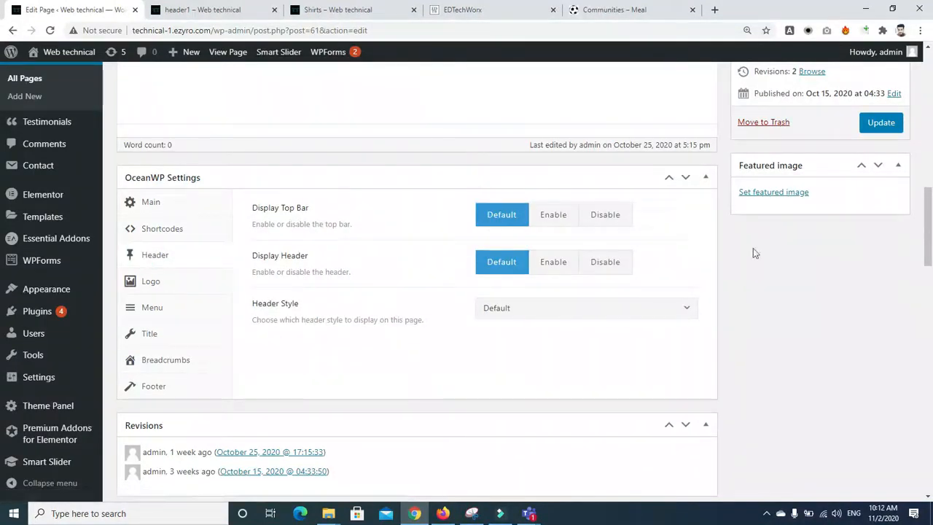
pyautogui.moveTo(930, 235)
pyautogui.mouseDown()
pyautogui.moveTo(930, 223)
pyautogui.moveTo(931, 236)
pyautogui.mouseUp()
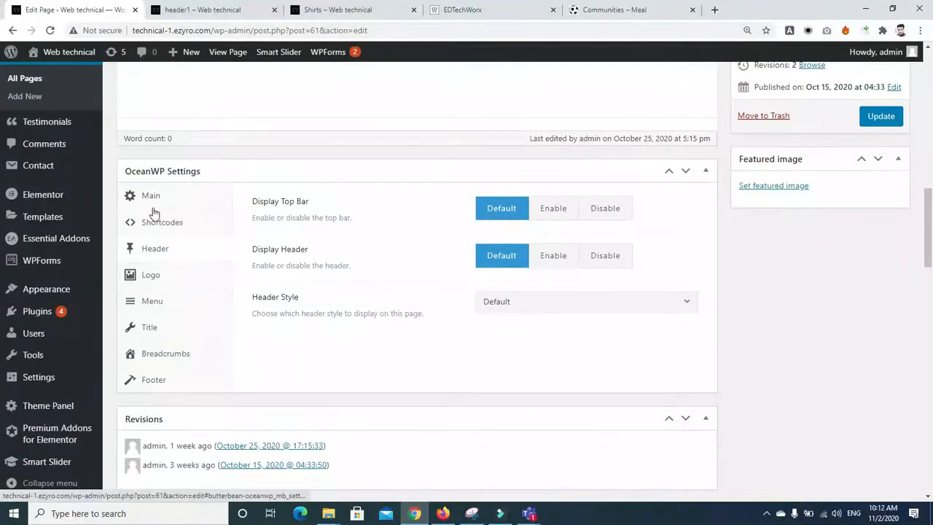
pyautogui.click(151, 301)
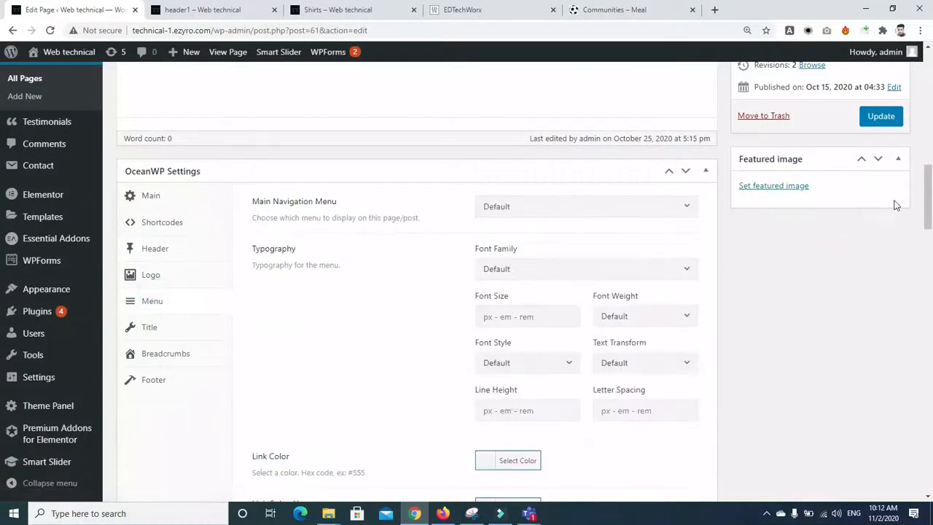
pyautogui.moveTo(928, 192); pyautogui.dragTo(927, 195)
pyautogui.moveTo(931, 229); pyautogui.dragTo(932, 192)
pyautogui.click(156, 284)
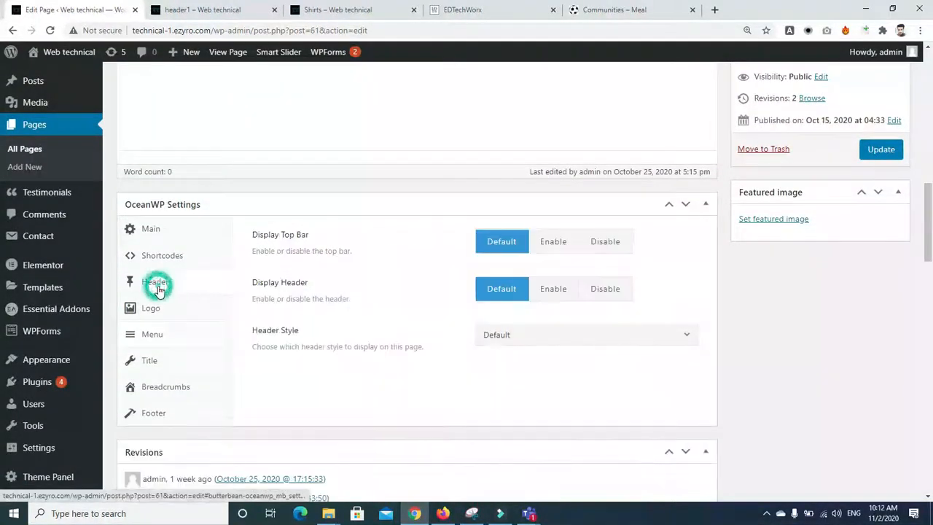
pyautogui.click(605, 335)
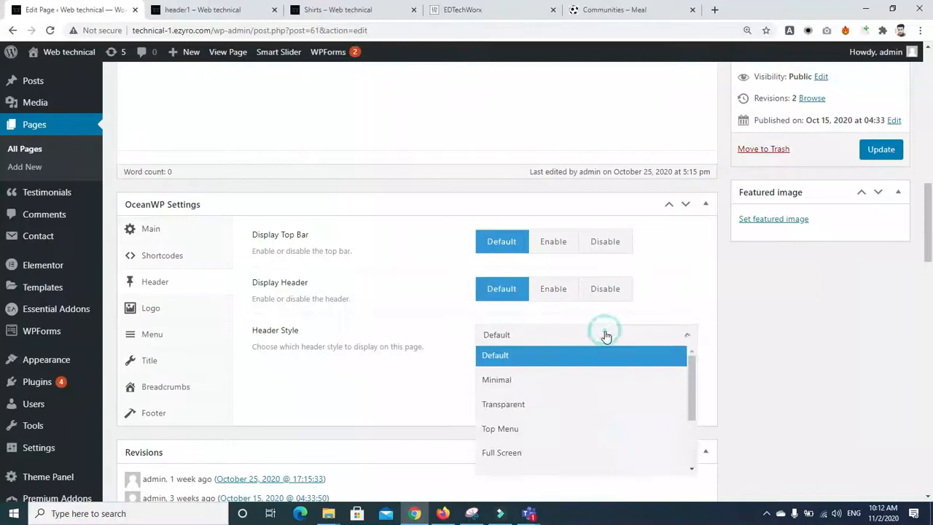
pyautogui.scroll(-3, 689, 369)
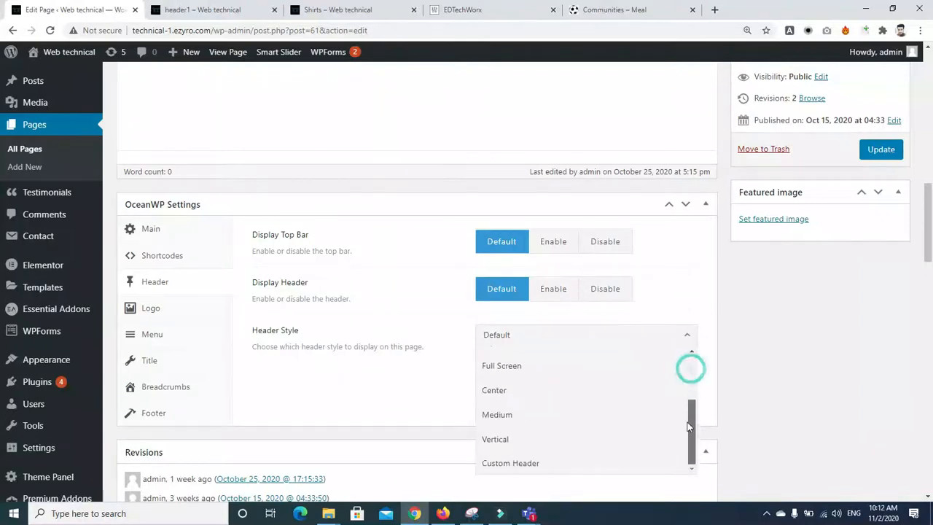
pyautogui.click(609, 247)
pyautogui.moveTo(928, 220); pyautogui.dragTo(930, 175)
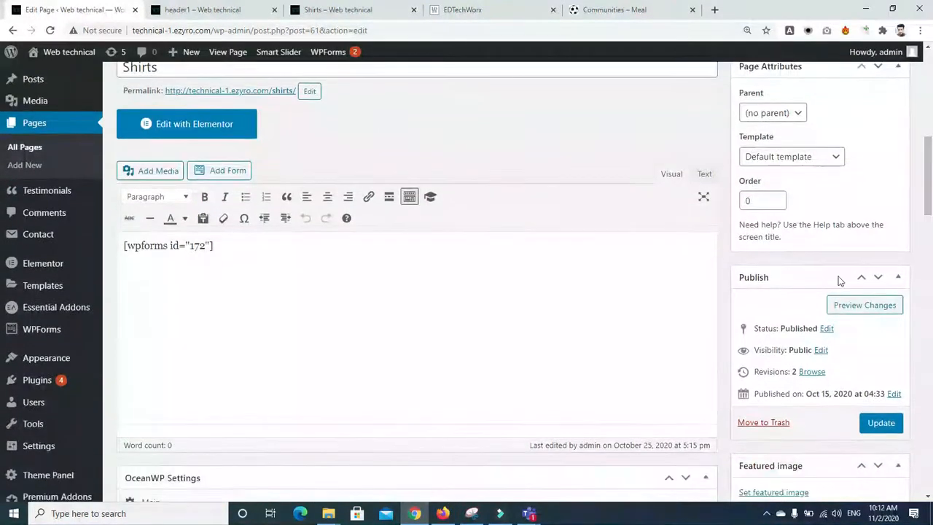
# Step: Open the Shirts page preview in a new tab and close the old header1 preview
pyautogui.rightClick(852, 307)
pyautogui.click(838, 317)
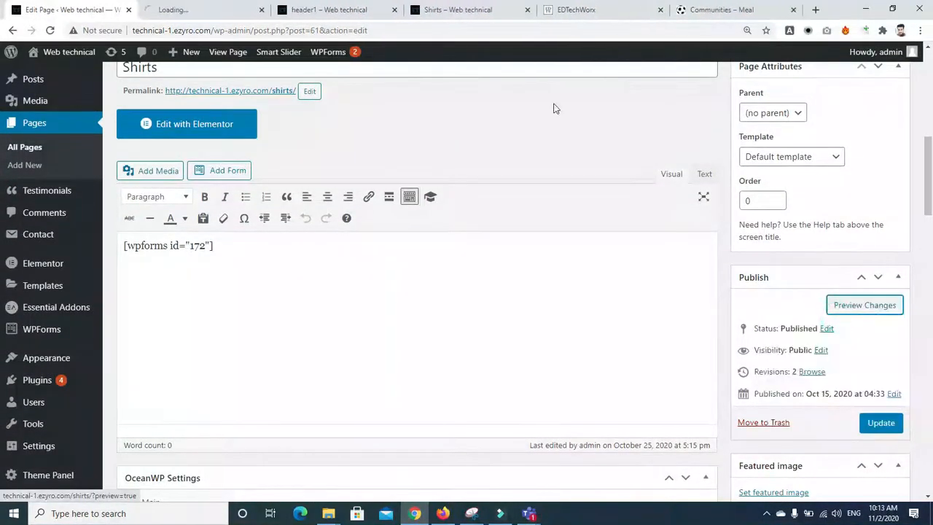
pyautogui.click(186, 7)
pyautogui.click(317, 10)
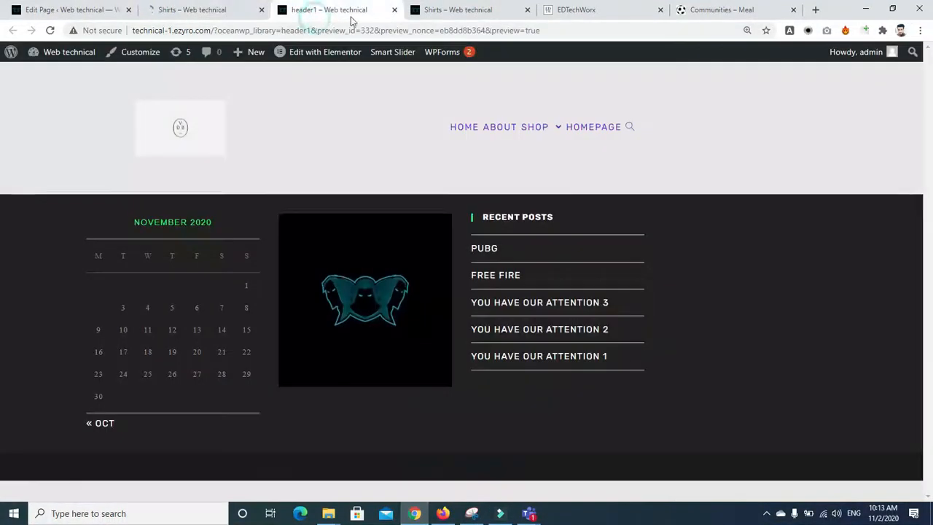
pyautogui.click(394, 10)
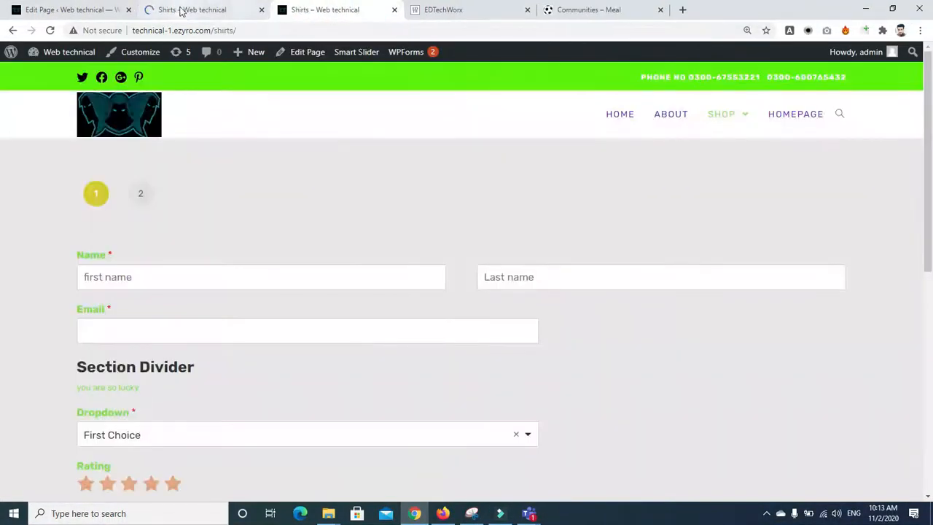
pyautogui.click(181, 9)
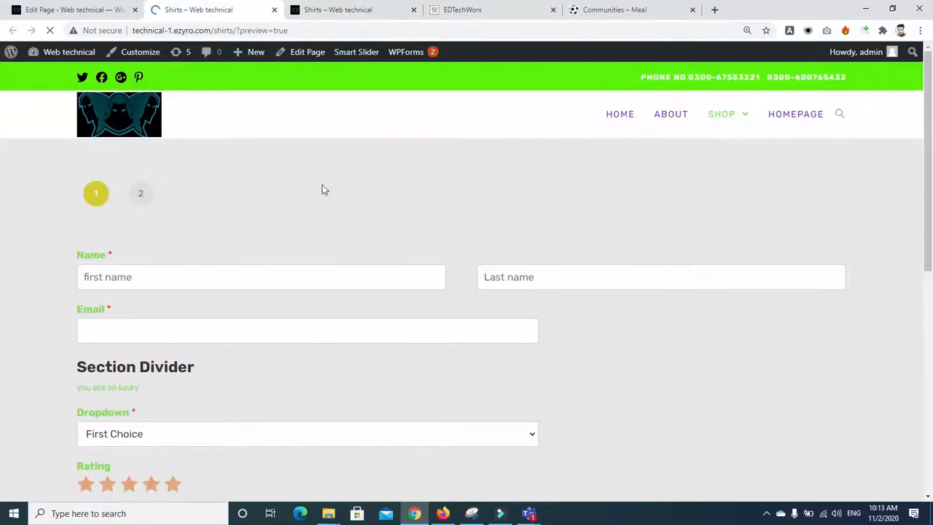
pyautogui.click(37, 10)
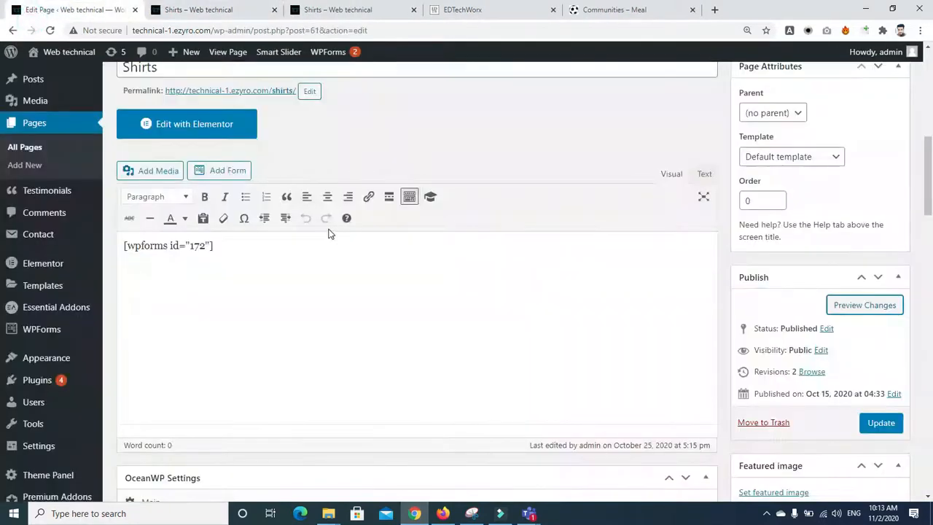
# Step: Set Header Style to Custom Header with the header1 template, then update the Shirts page
pyautogui.moveTo(929, 183); pyautogui.dragTo(930, 238)
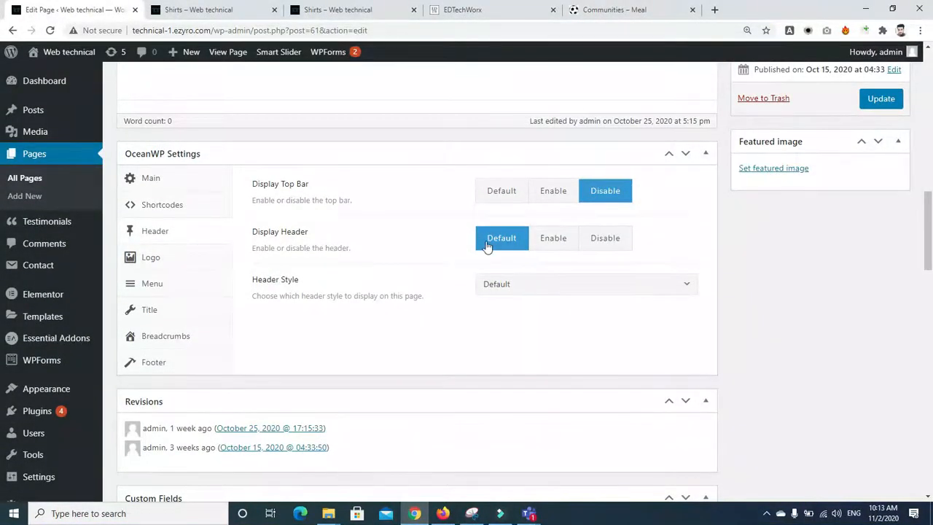
pyautogui.click(553, 240)
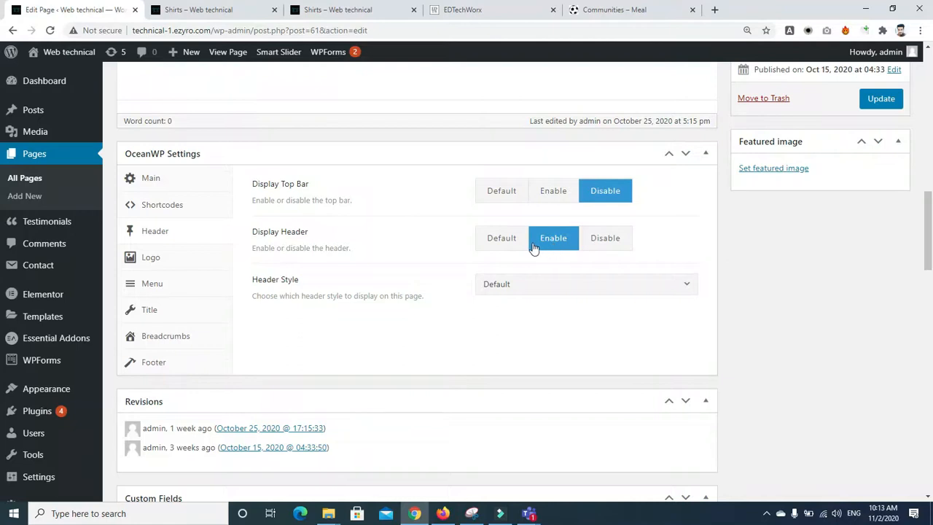
pyautogui.click(501, 240)
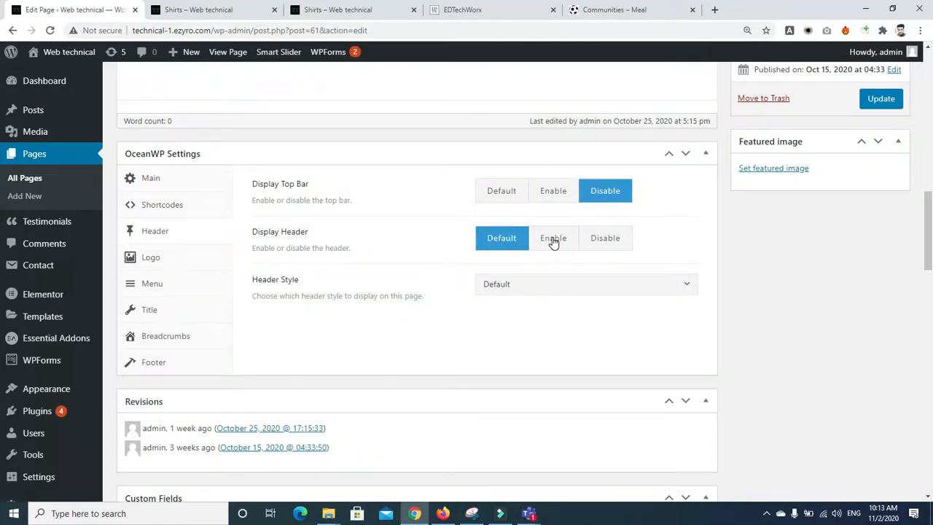
pyautogui.click(655, 289)
pyautogui.moveTo(692, 342); pyautogui.dragTo(690, 412)
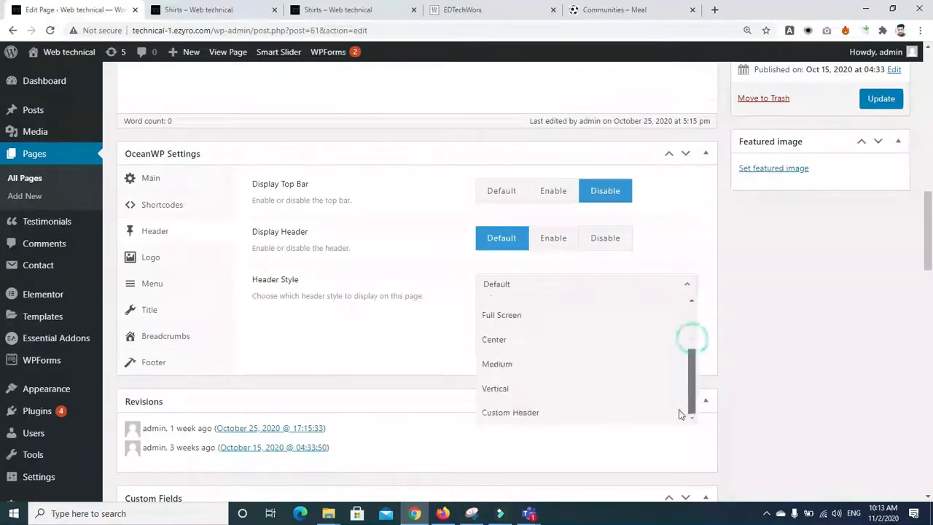
pyautogui.click(509, 413)
pyautogui.click(573, 336)
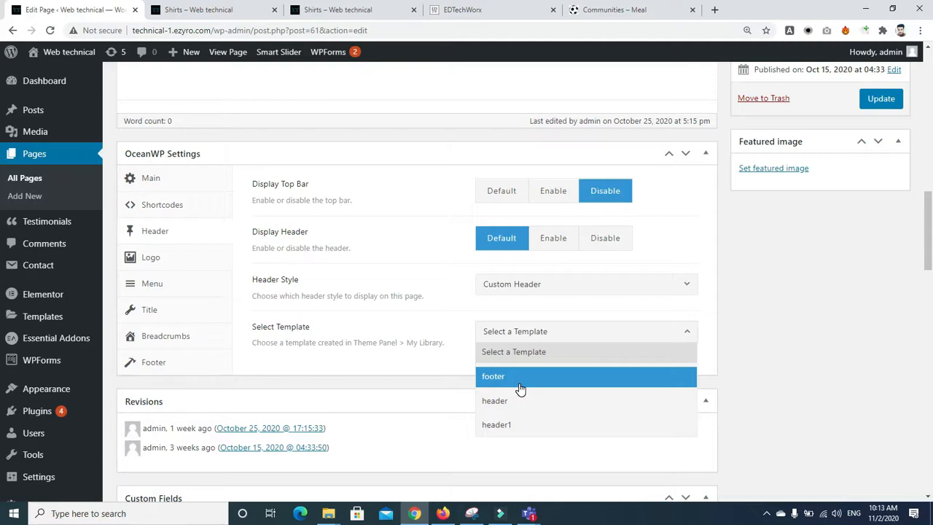
pyautogui.click(514, 426)
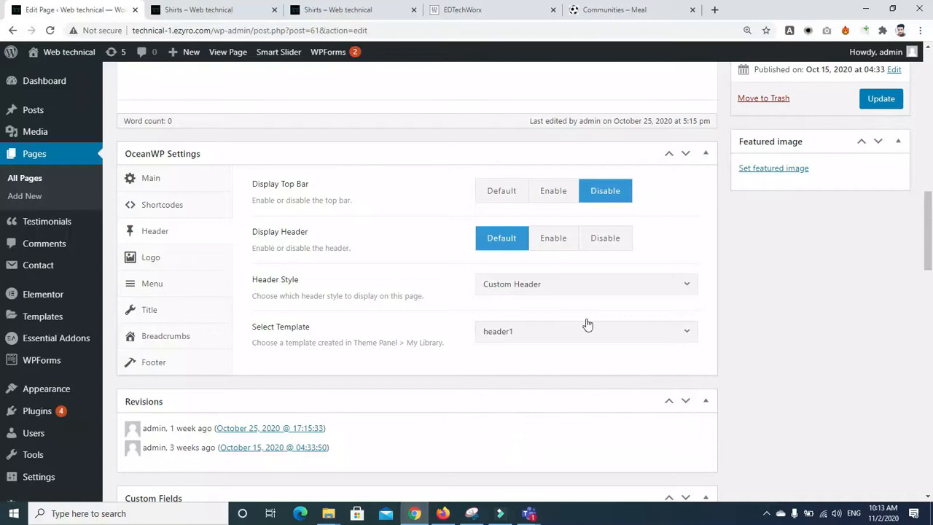
pyautogui.click(881, 102)
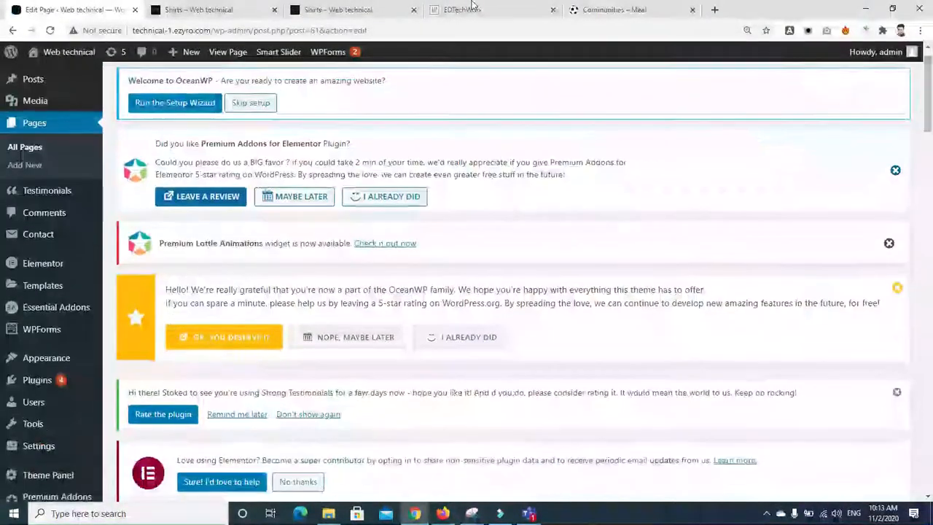
# Step: Reload the Shirts preview to see the new header, then open the Home page
pyautogui.click(183, 10)
pyautogui.click(49, 30)
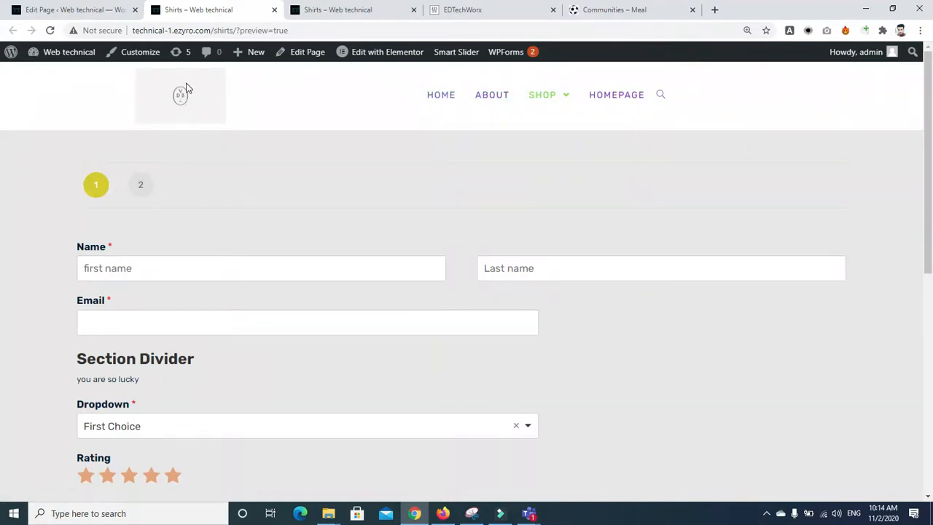
pyautogui.click(438, 99)
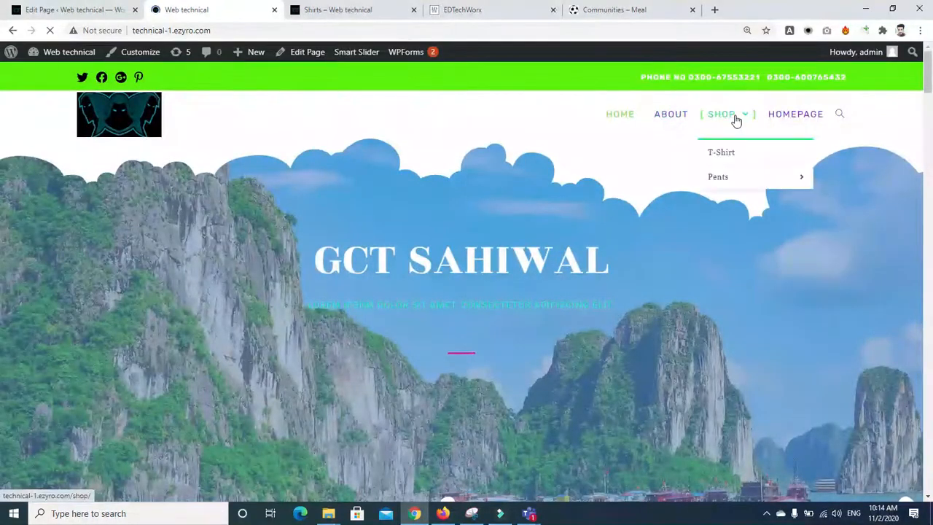
# Step: Visit the About and Shop > T-Shirt pages, then return to the Shirts edit screen
pyautogui.click(671, 117)
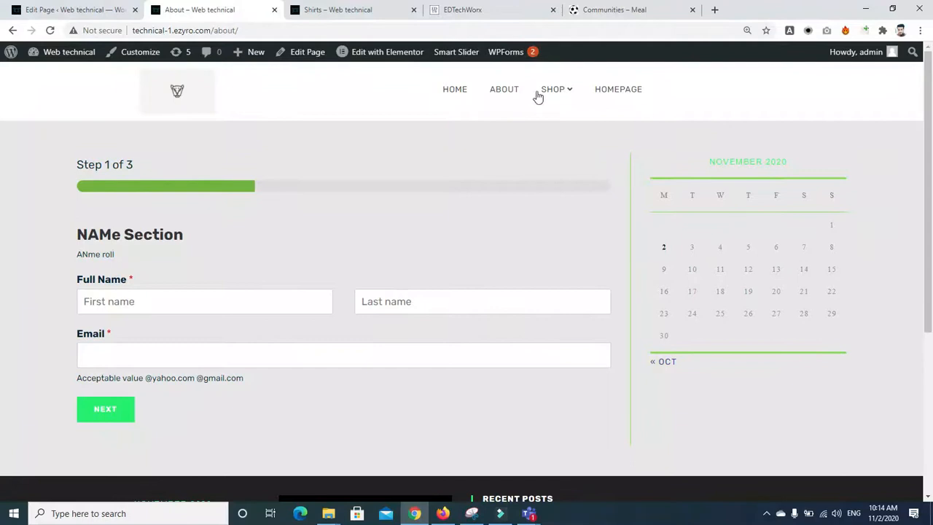
pyautogui.moveTo(546, 96)
pyautogui.click(558, 127)
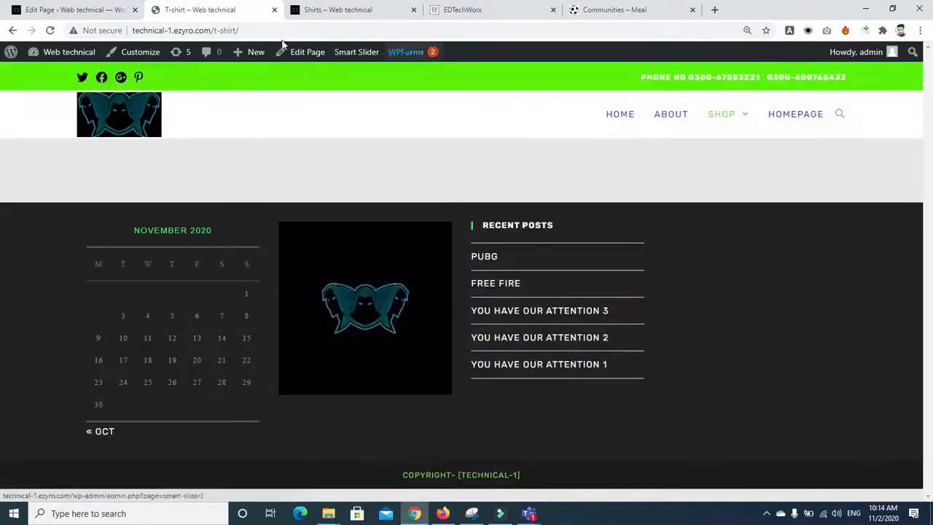
pyautogui.click(65, 10)
pyautogui.scroll(-7, 766, 153)
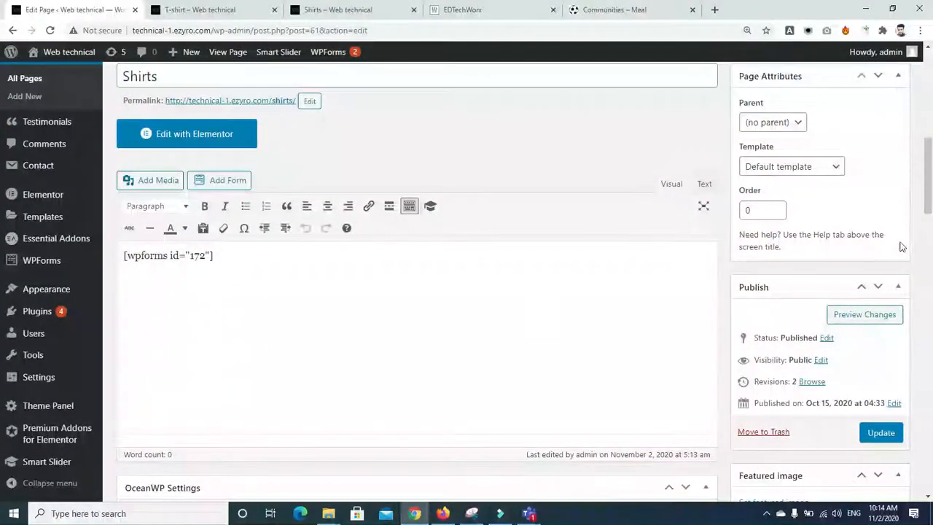
# Step: Start a new template from OceanWP's Theme Panel > My Library list
pyautogui.scroll(-9, 157, 345)
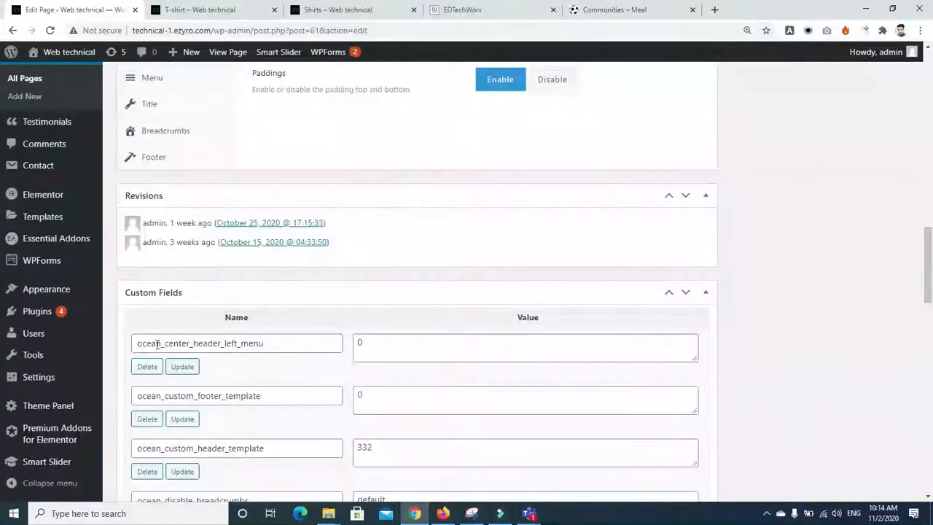
pyautogui.click(52, 406)
pyautogui.click(129, 374)
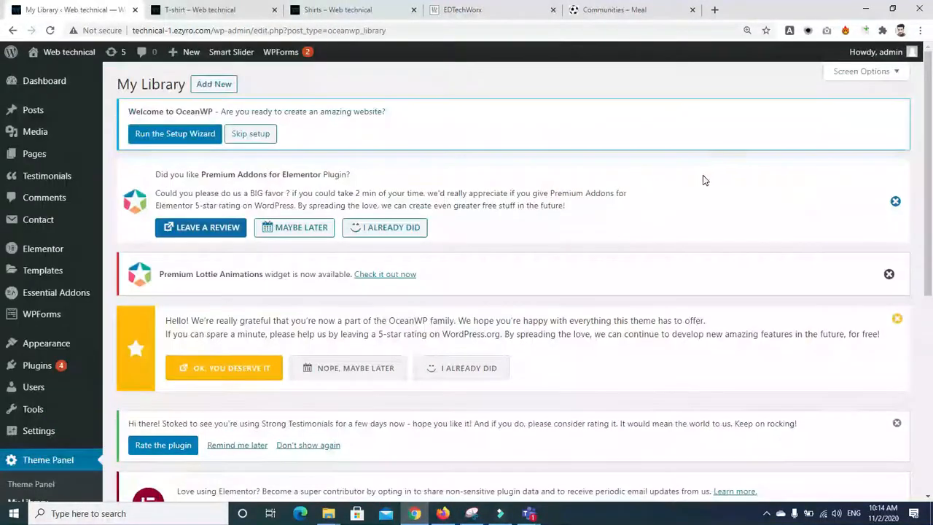
pyautogui.scroll(-5, 149, 365)
pyautogui.moveTo(927, 321); pyautogui.dragTo(931, 117)
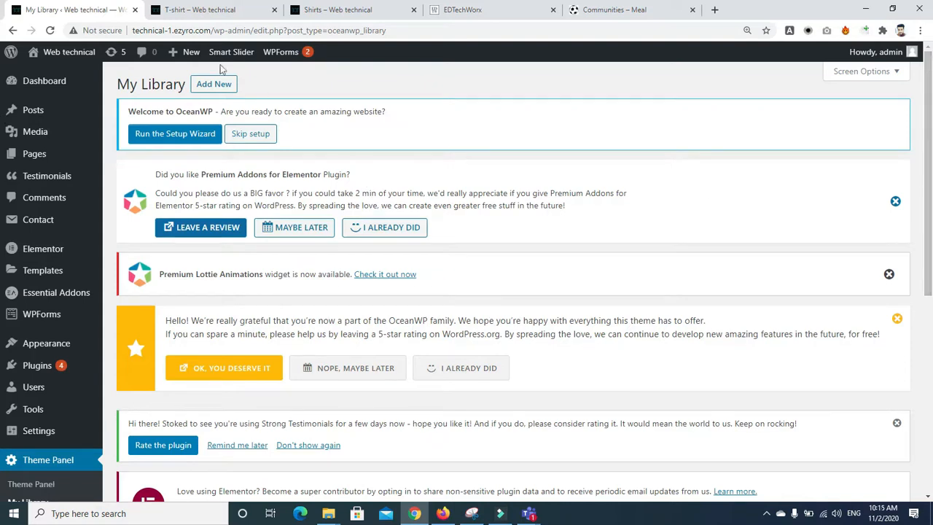
pyautogui.click(208, 85)
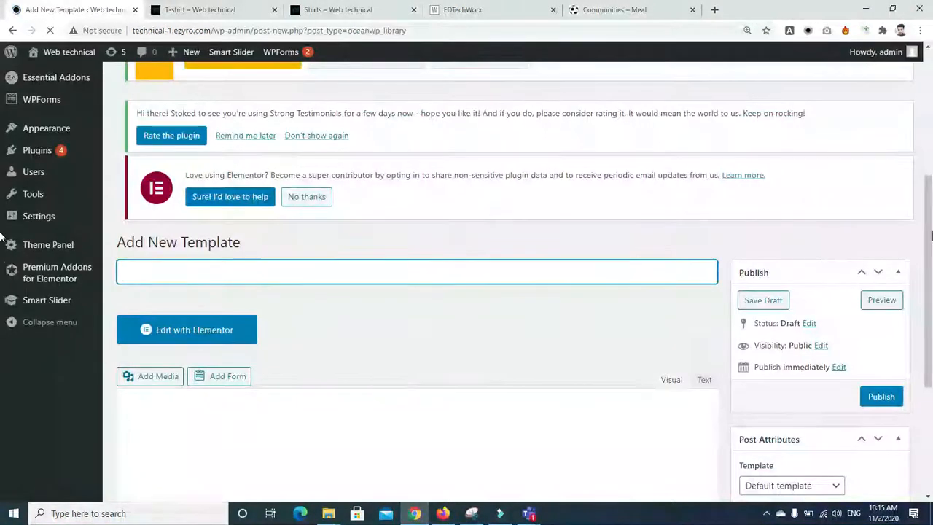
# Step: Disable the copyright, footer widgets, top bar and header in the template's OceanWP Settings
pyautogui.moveTo(929, 232); pyautogui.dragTo(931, 306)
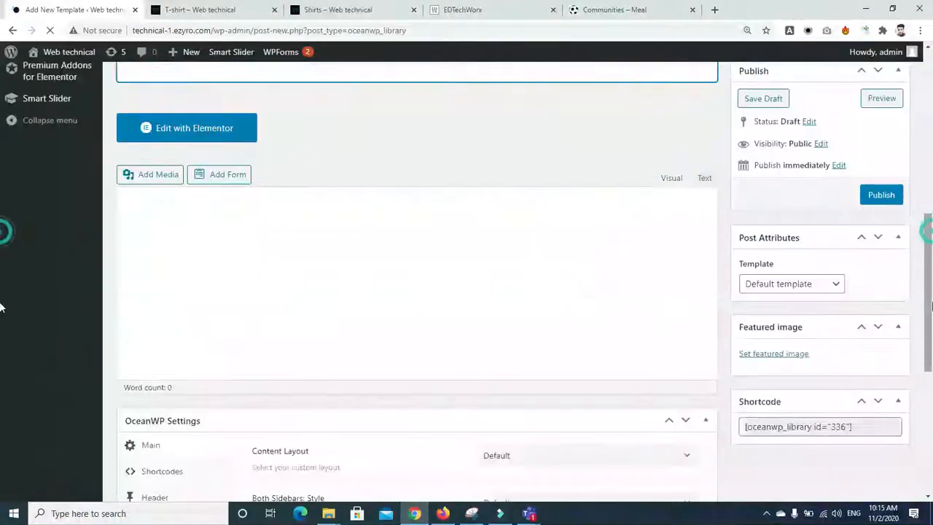
pyautogui.moveTo(931, 259); pyautogui.dragTo(931, 469)
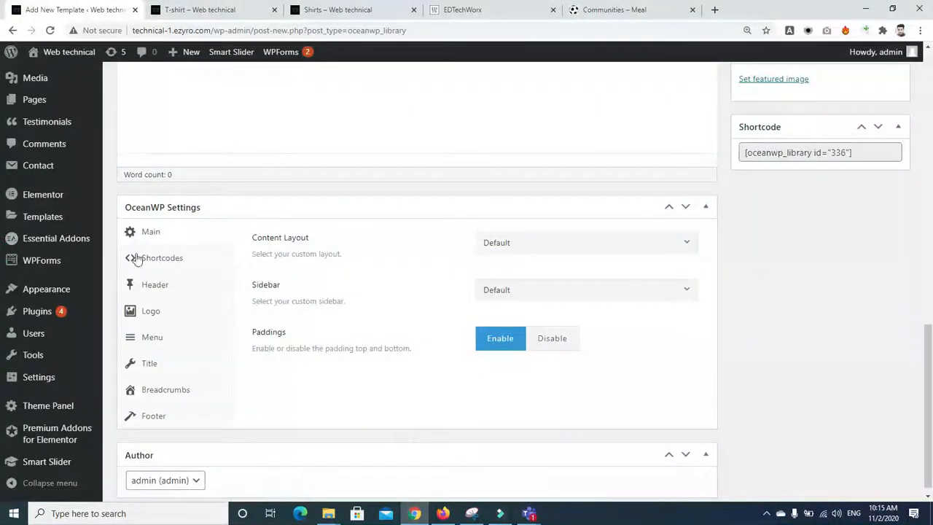
pyautogui.click(150, 422)
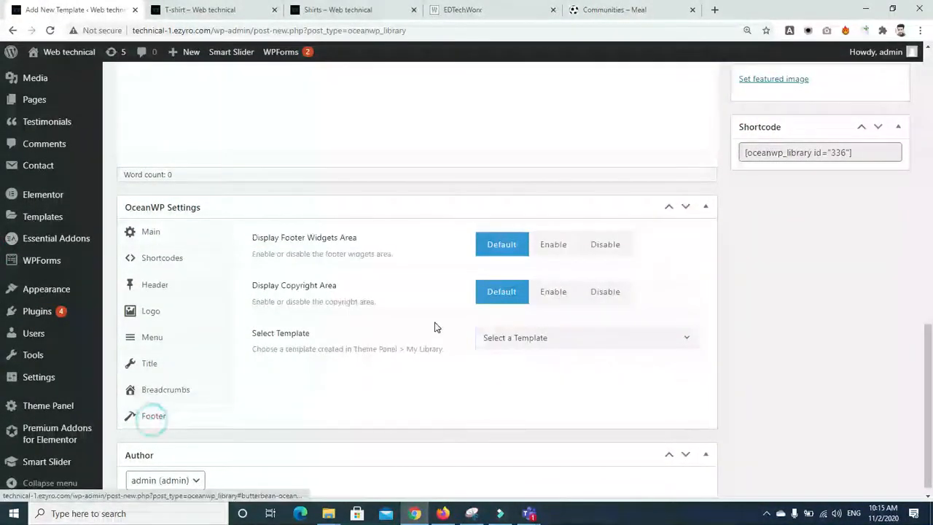
pyautogui.click(587, 292)
pyautogui.click(604, 244)
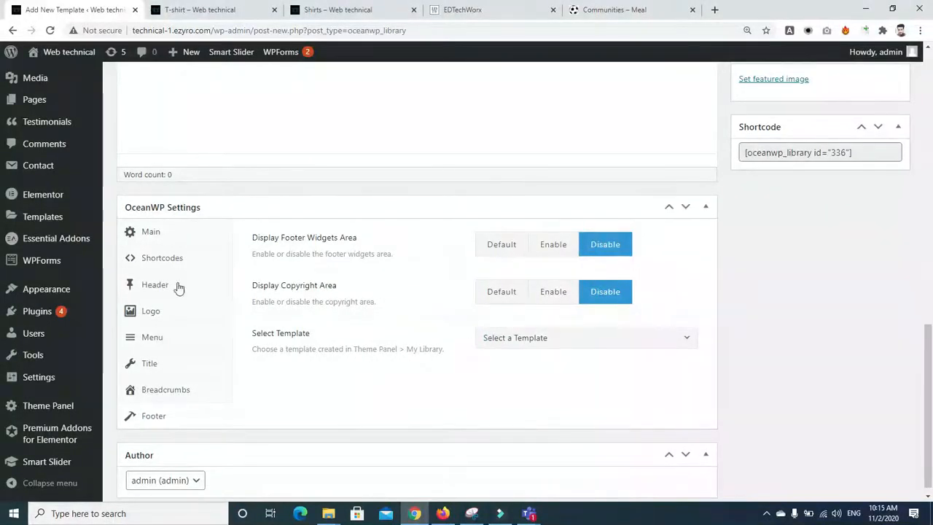
pyautogui.click(152, 285)
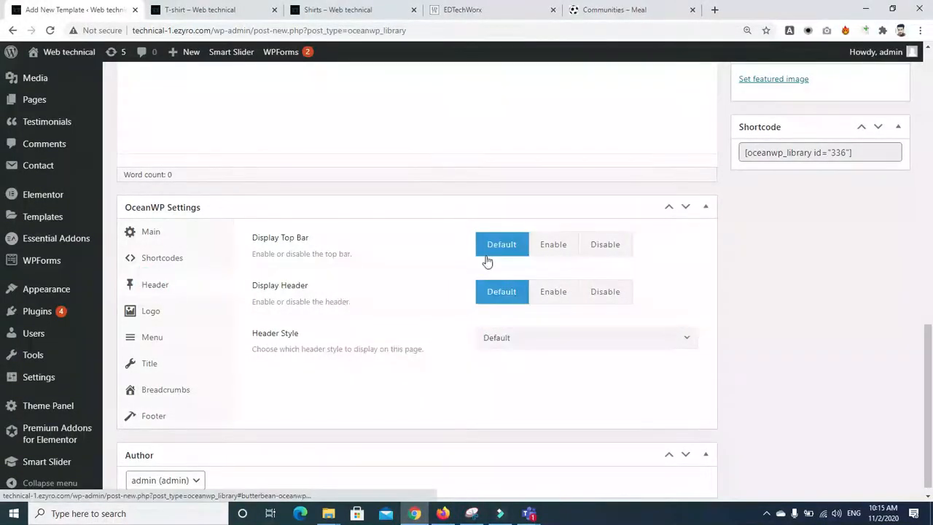
pyautogui.click(617, 251)
pyautogui.click(616, 287)
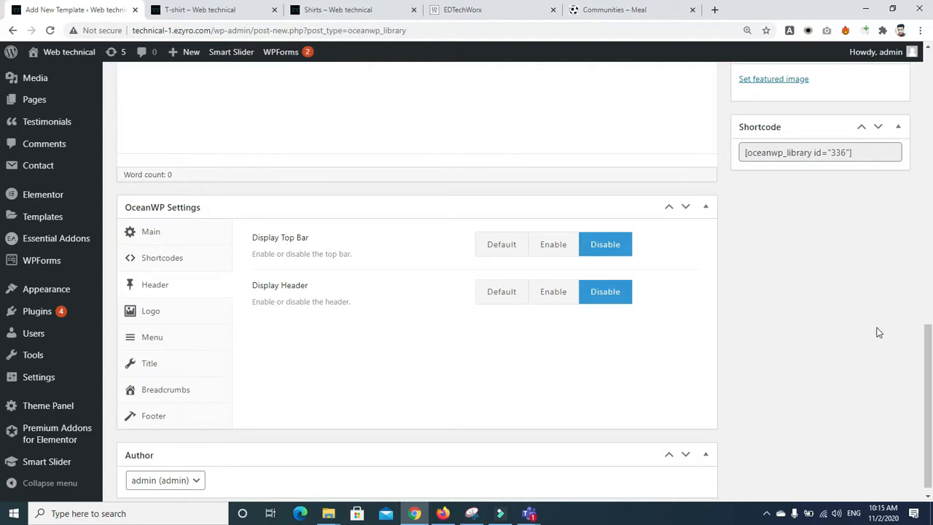
pyautogui.scroll(4, 879, 332)
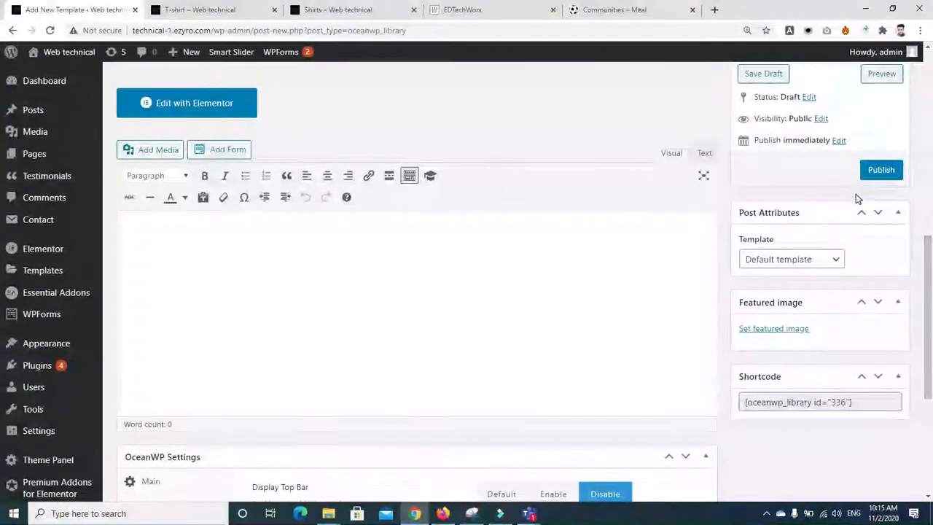
# Step: Publish the library template and open its Preview Changes link in a new tab
pyautogui.click(879, 171)
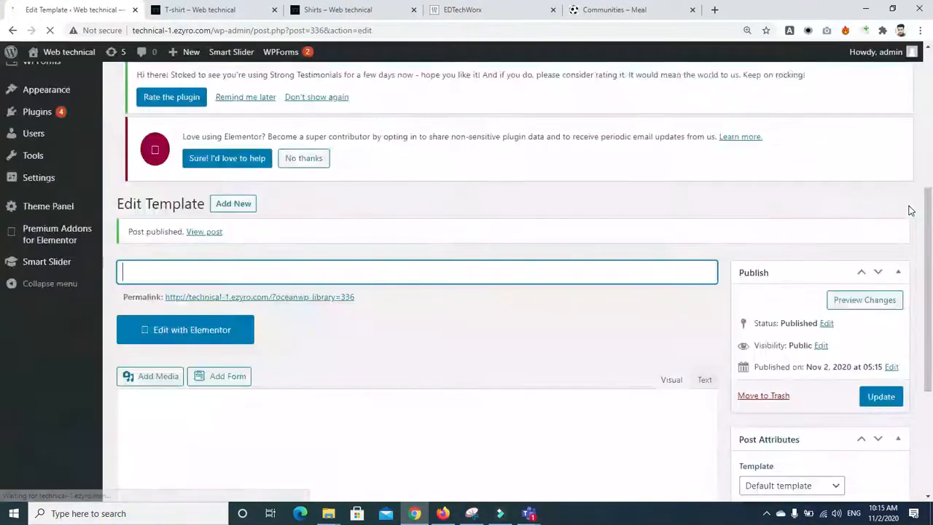
pyautogui.rightClick(871, 299)
pyautogui.click(824, 312)
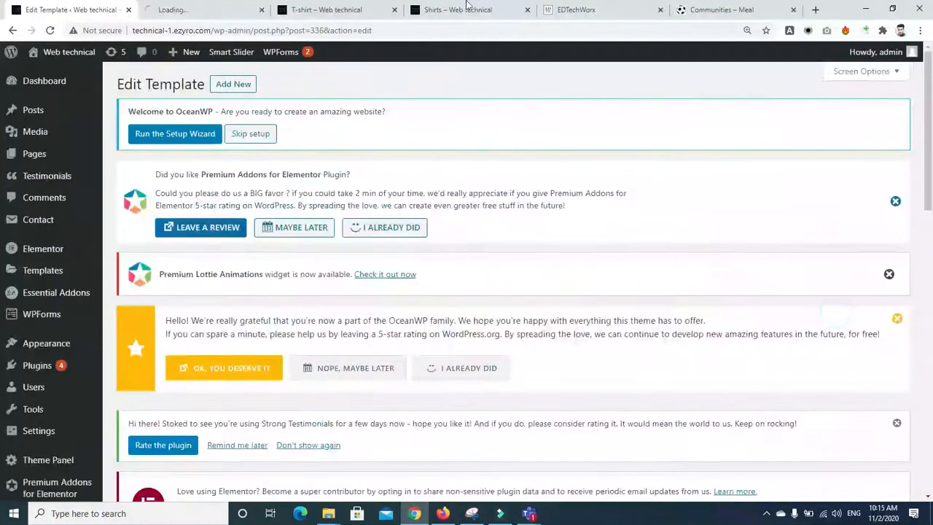
pyautogui.click(212, 9)
pyautogui.click(302, 9)
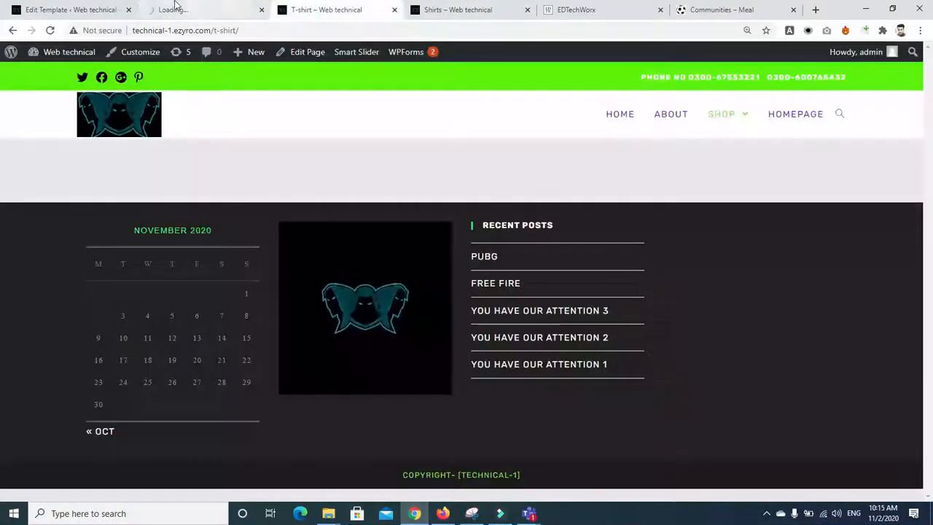
pyautogui.click(175, 7)
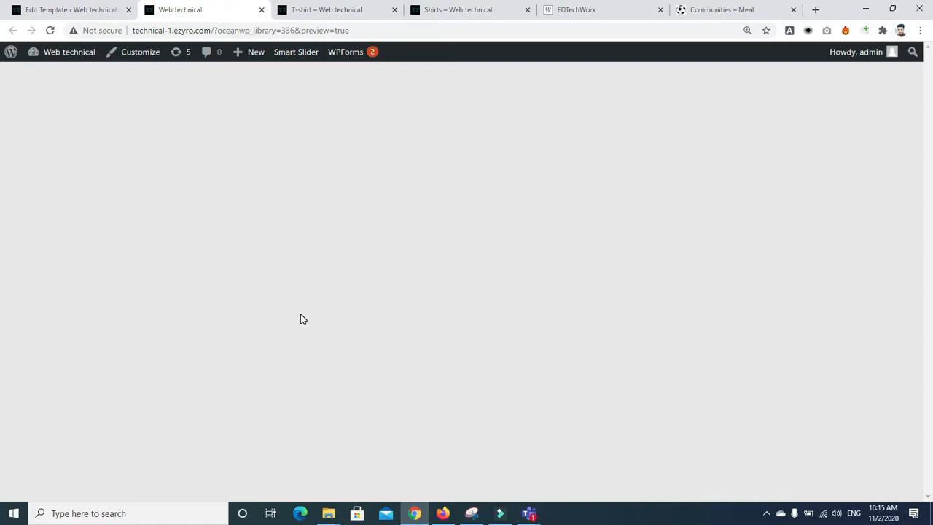
# Step: Check the template's OceanWP Logo and Breadcrumbs settings, toggling Display Breadcrumbs to Enable and back to Default
pyautogui.click(92, 11)
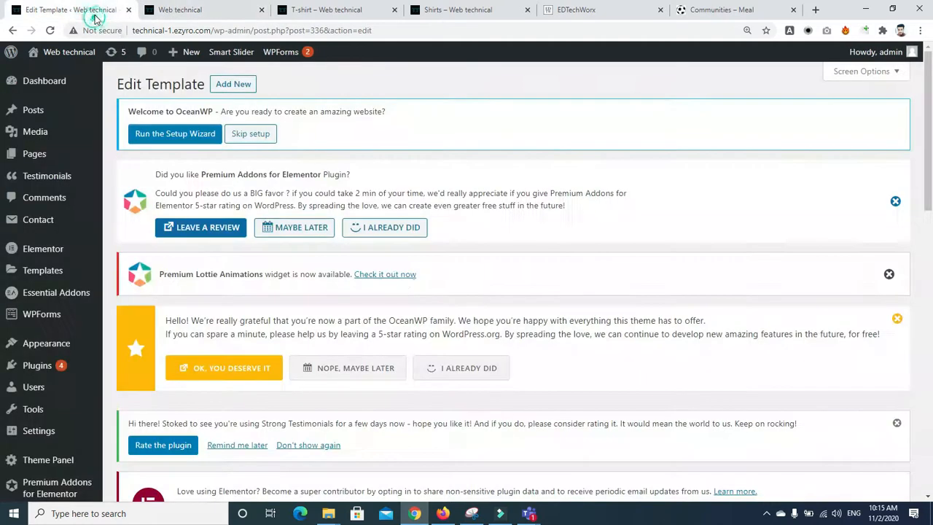
pyautogui.moveTo(929, 143); pyautogui.dragTo(931, 424)
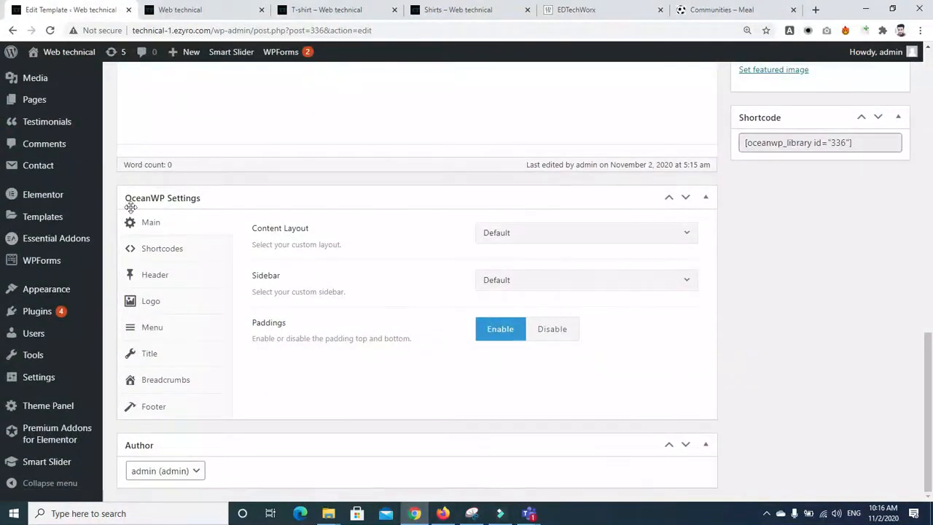
pyautogui.click(130, 301)
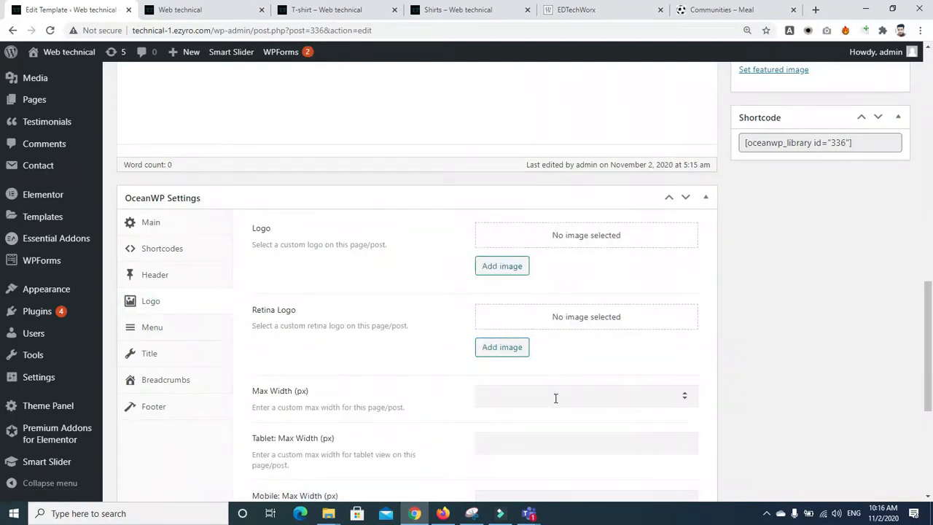
pyautogui.moveTo(929, 313); pyautogui.dragTo(929, 394)
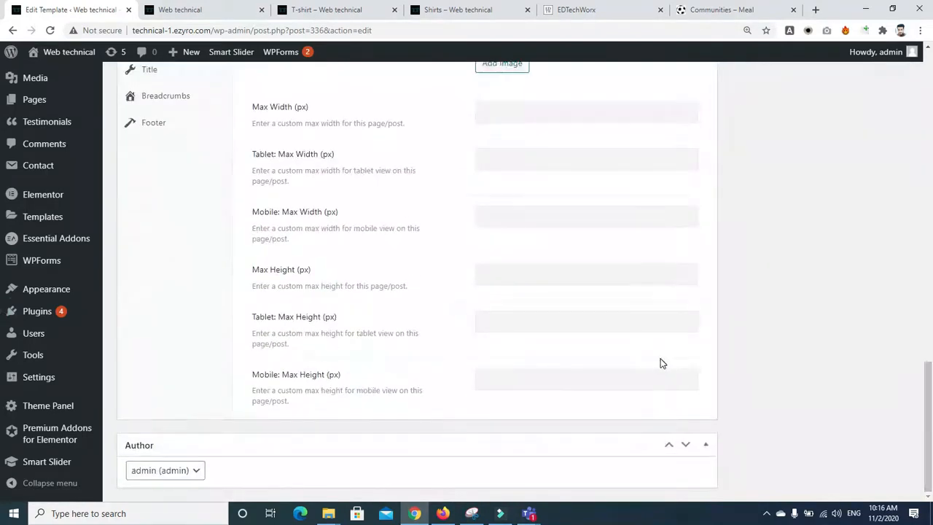
pyautogui.scroll(3, 662, 363)
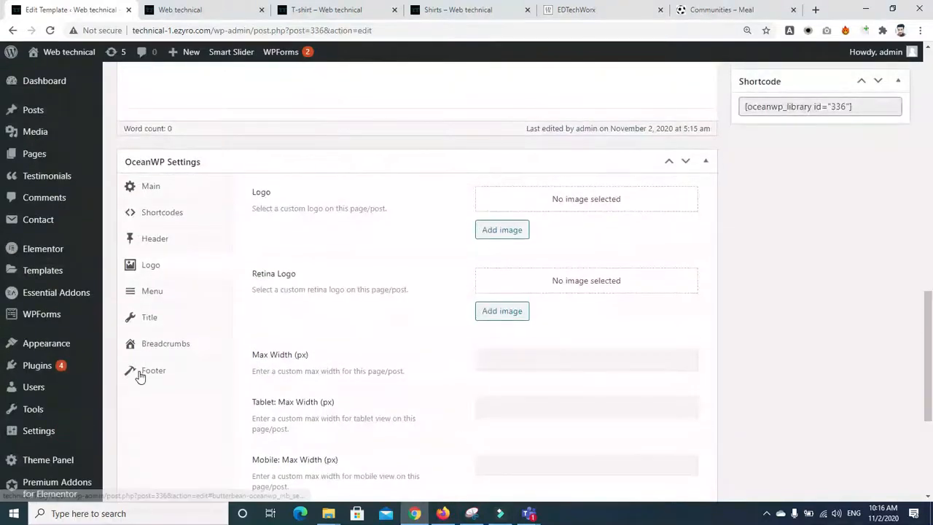
pyautogui.click(151, 347)
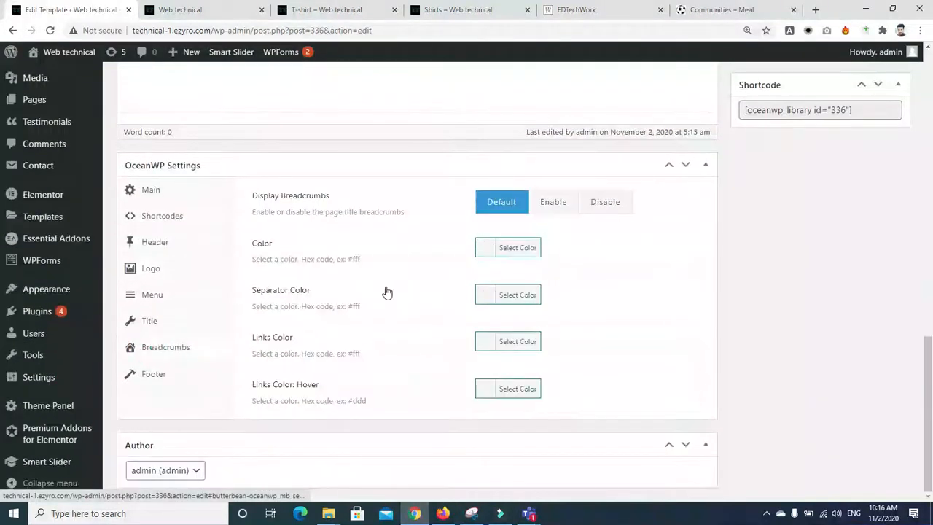
pyautogui.click(553, 204)
pyautogui.click(493, 202)
pyautogui.moveTo(928, 361); pyautogui.dragTo(930, 232)
# Step: On the T-shirt page, visit HOME, ABOUT, then SHOP > Shirts, and return to ABOUT
pyautogui.click(245, 12)
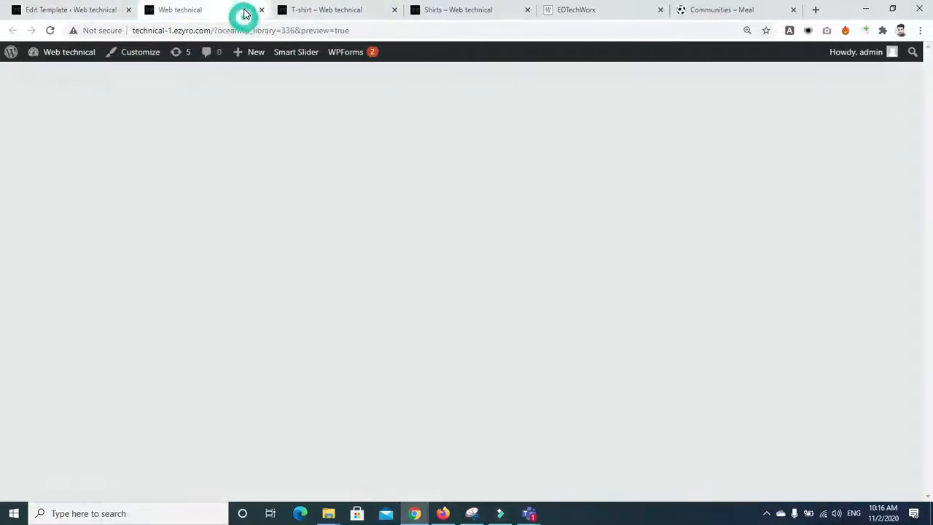
pyautogui.click(318, 10)
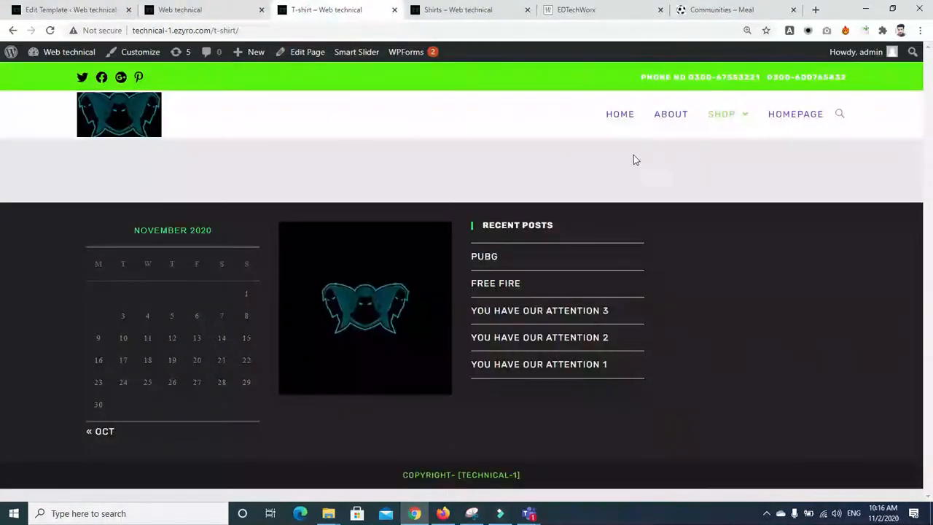
pyautogui.click(621, 117)
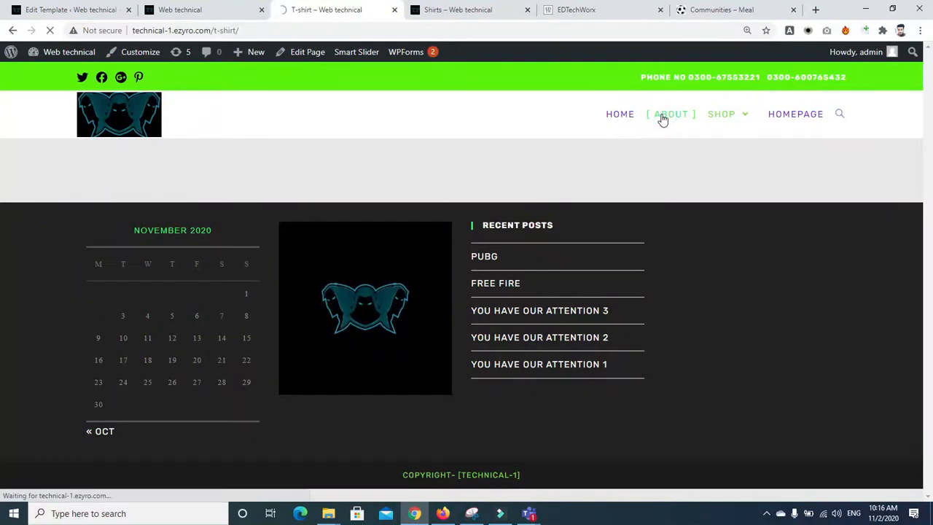
pyautogui.click(662, 117)
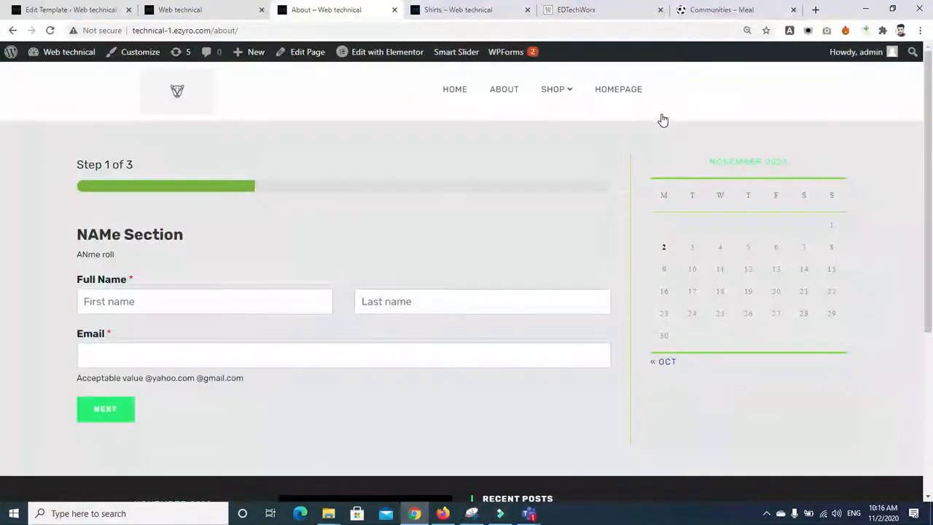
pyautogui.moveTo(564, 93)
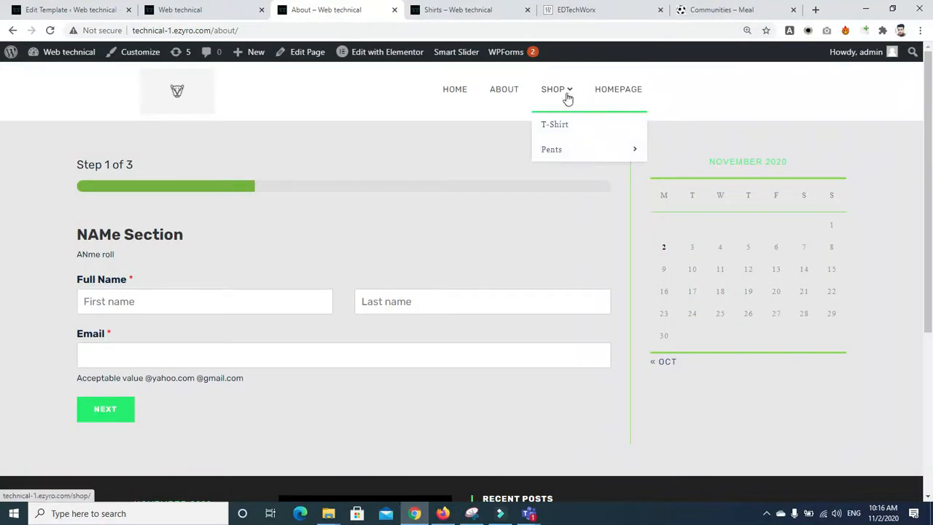
pyautogui.moveTo(605, 148)
pyautogui.click(675, 160)
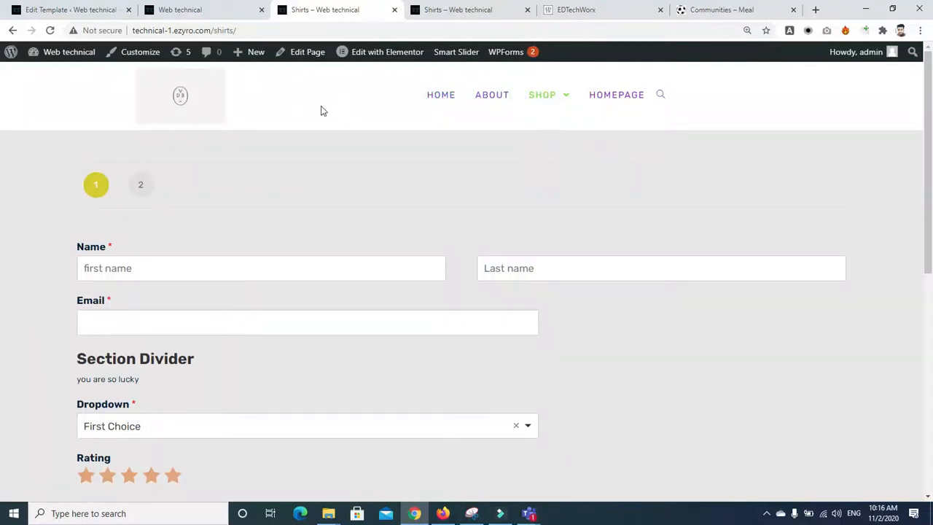
pyautogui.moveTo(551, 100)
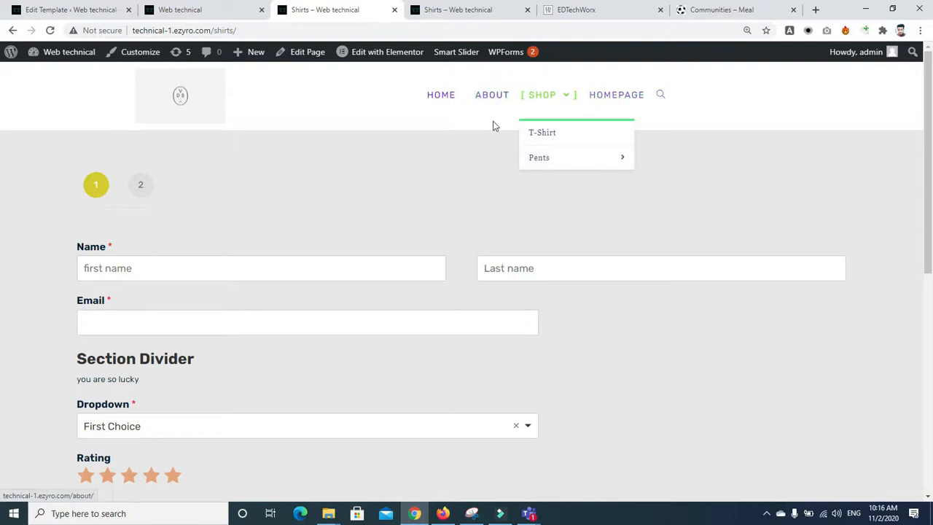
pyautogui.click(475, 105)
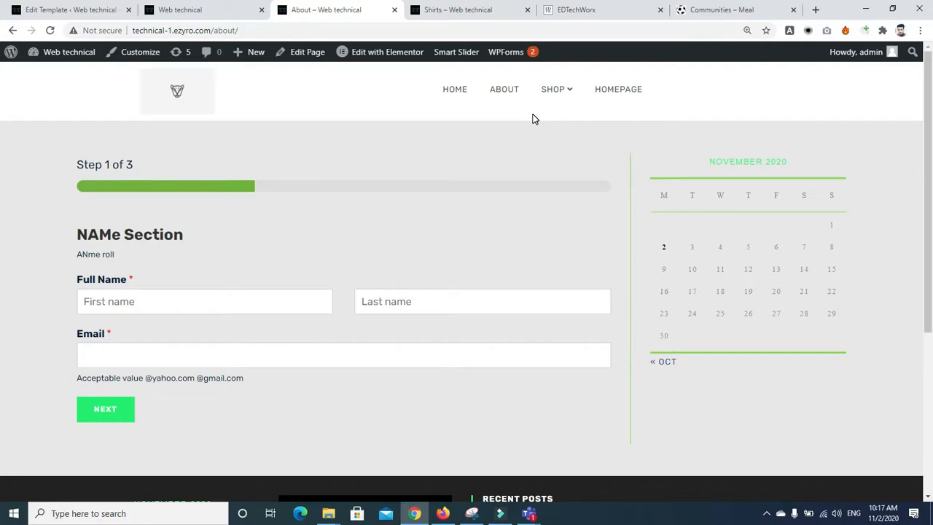
pyautogui.click(529, 514)
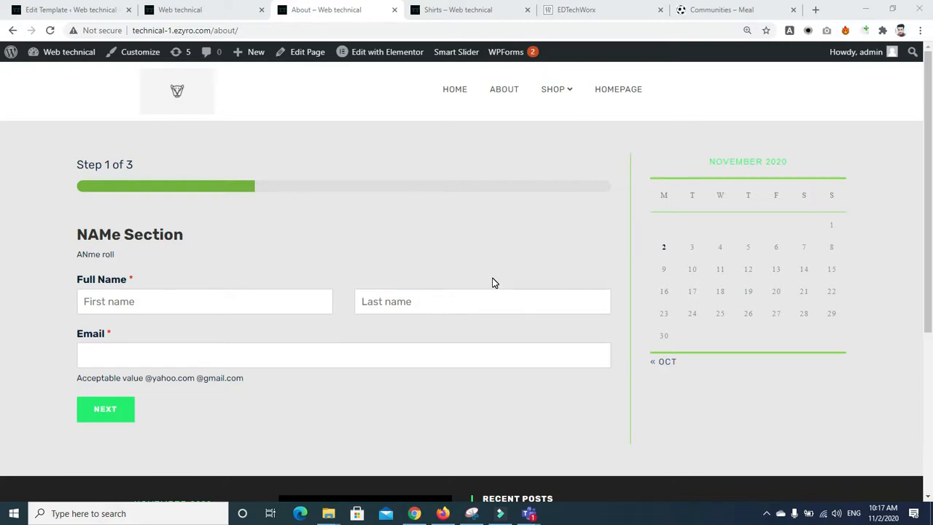
pyautogui.click(210, 13)
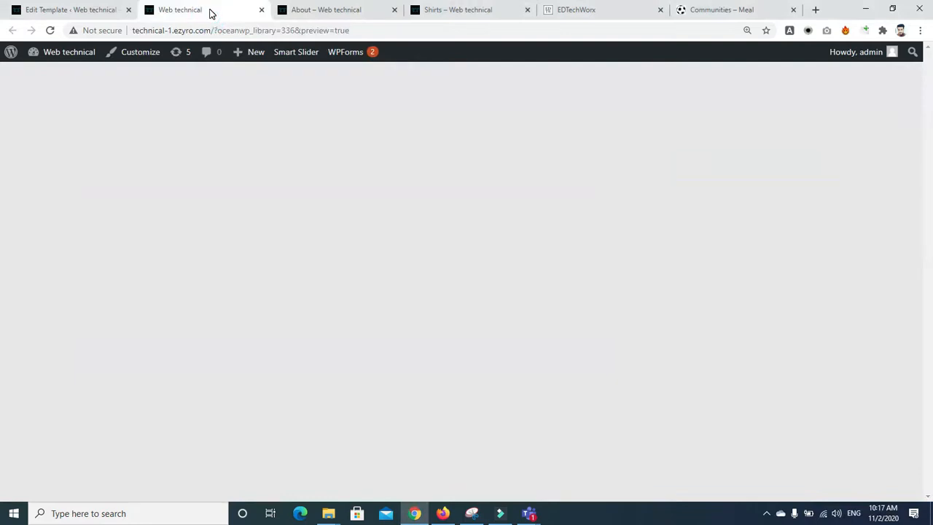
# Step: Edit the (no title) template 336 from Theme Panel > My Library
pyautogui.click(62, 12)
pyautogui.moveTo(931, 266); pyautogui.dragTo(931, 324)
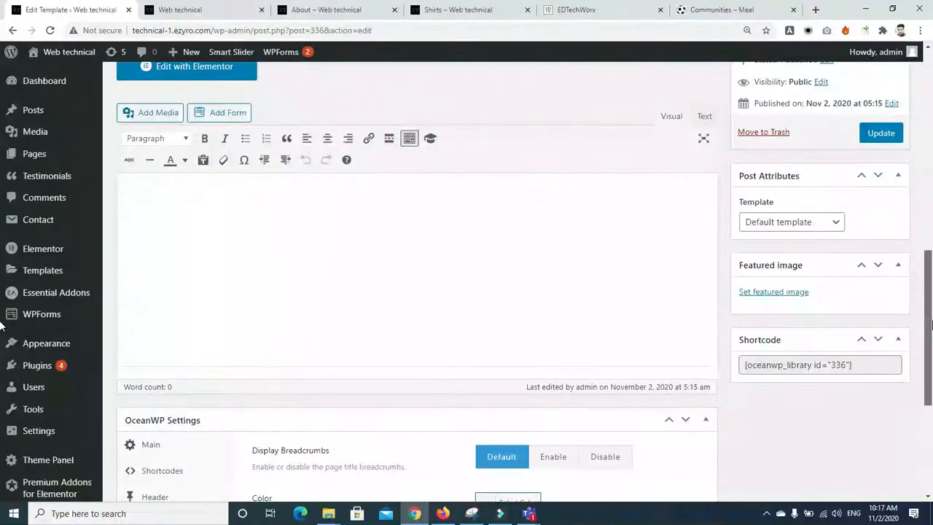
pyautogui.moveTo(932, 324); pyautogui.dragTo(932, 272)
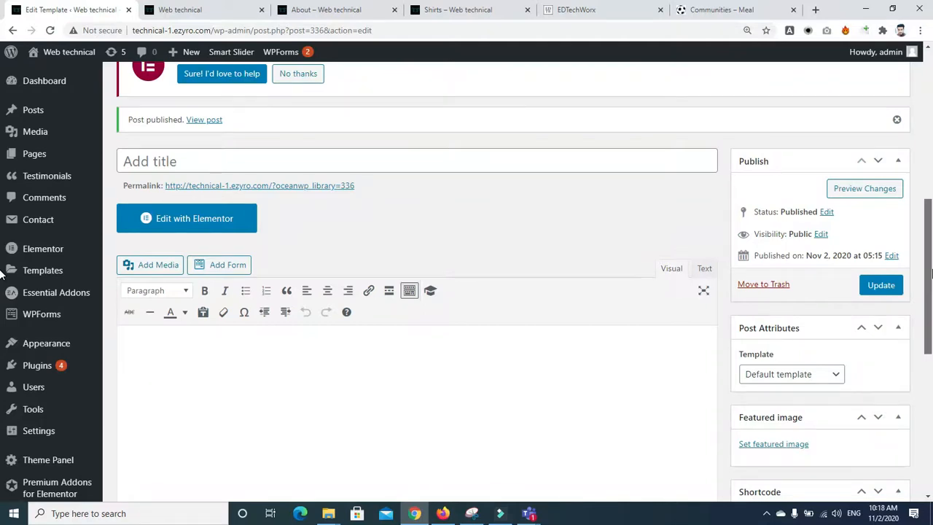
pyautogui.moveTo(931, 274); pyautogui.dragTo(931, 224)
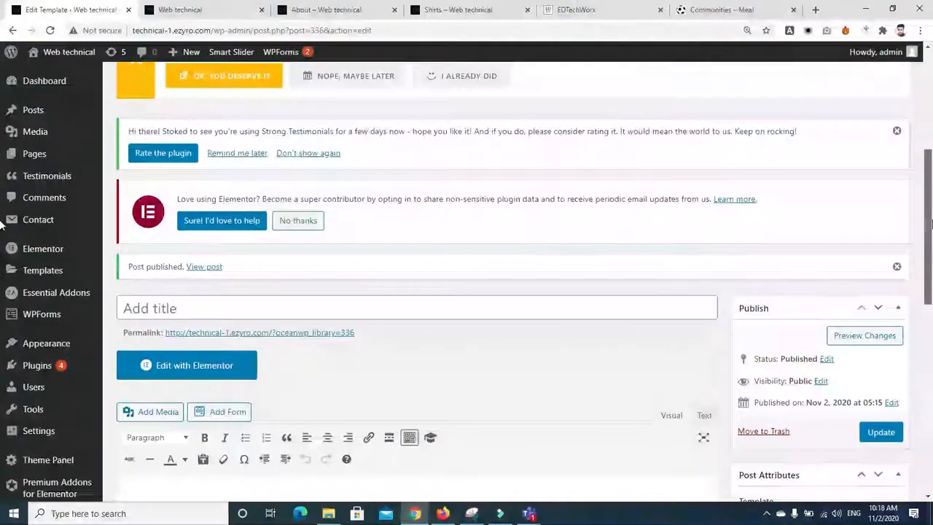
pyautogui.moveTo(931, 236); pyautogui.dragTo(932, 305)
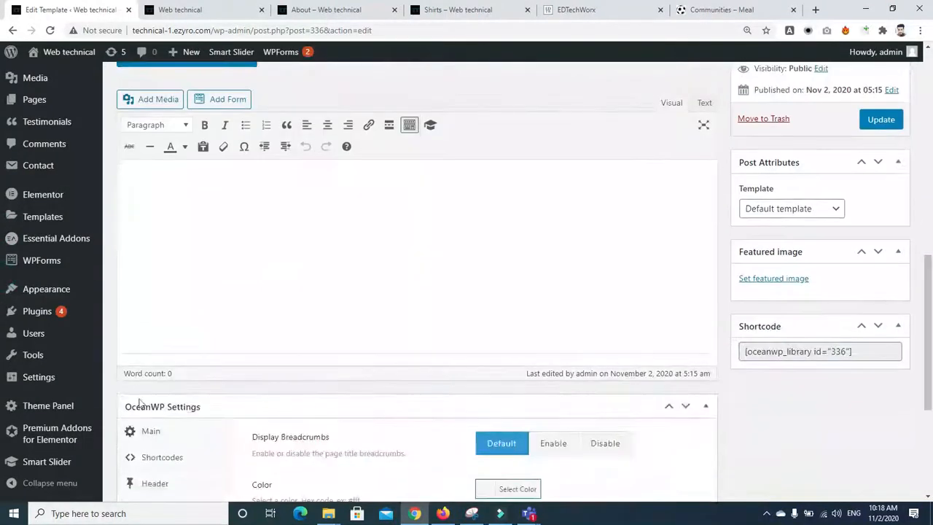
pyautogui.click(41, 404)
pyautogui.click(132, 373)
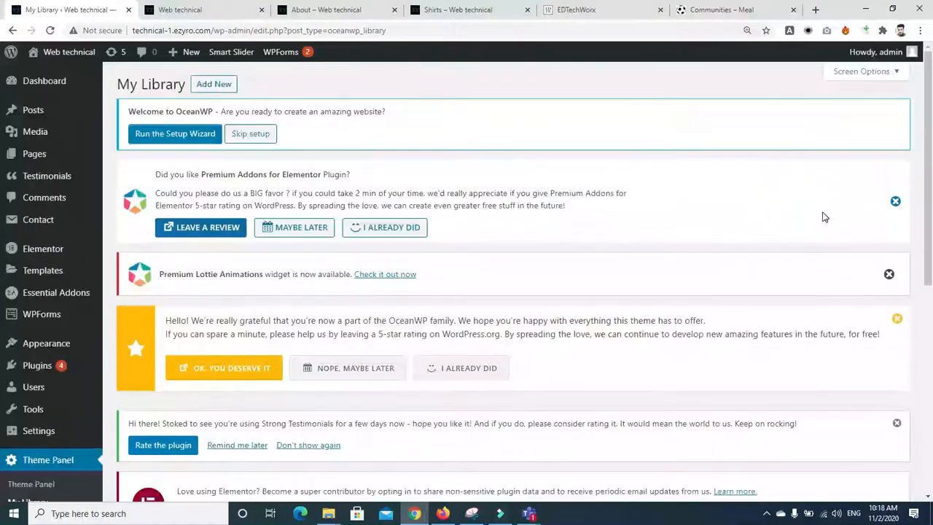
pyautogui.scroll(-3, 3, 218)
pyautogui.scroll(-2, 4, 291)
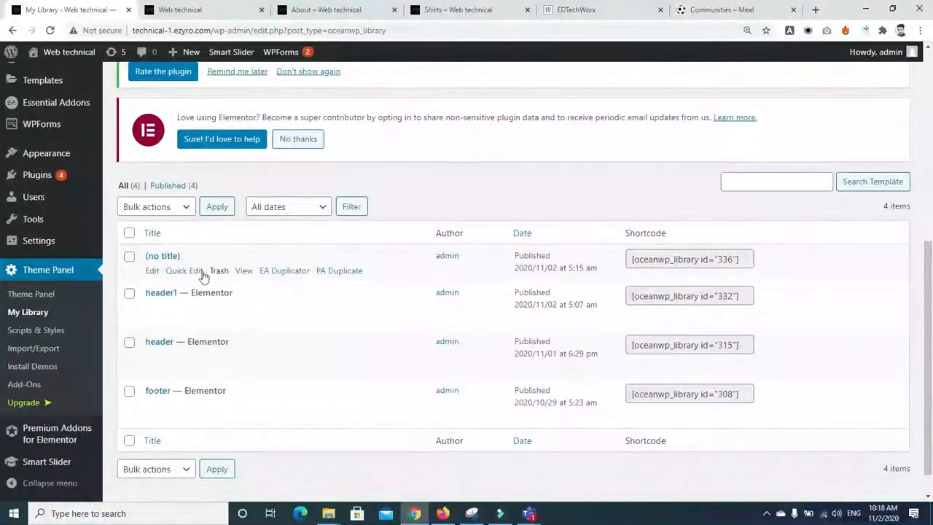
pyautogui.click(153, 272)
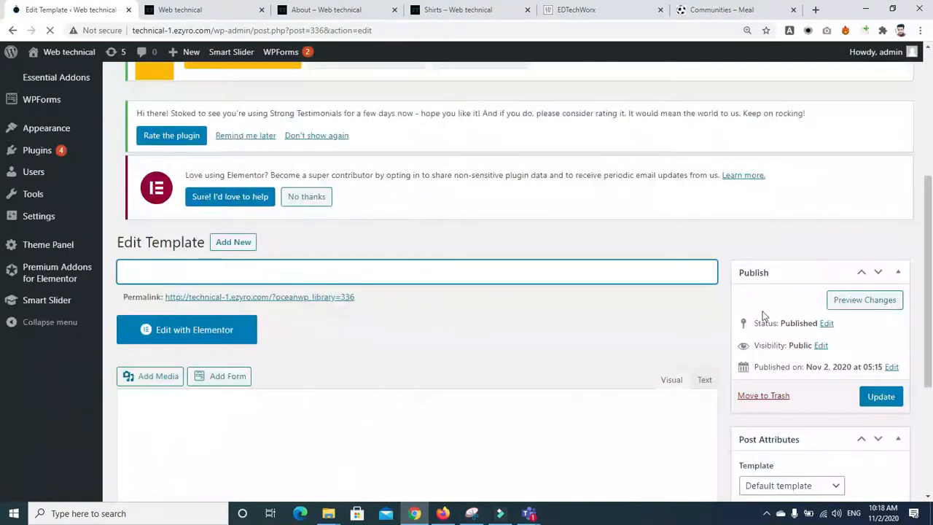
# Step: Title the template 'side header', set top bar and header display to Default, and update it
pyautogui.click(497, 283)
pyautogui.write('side')
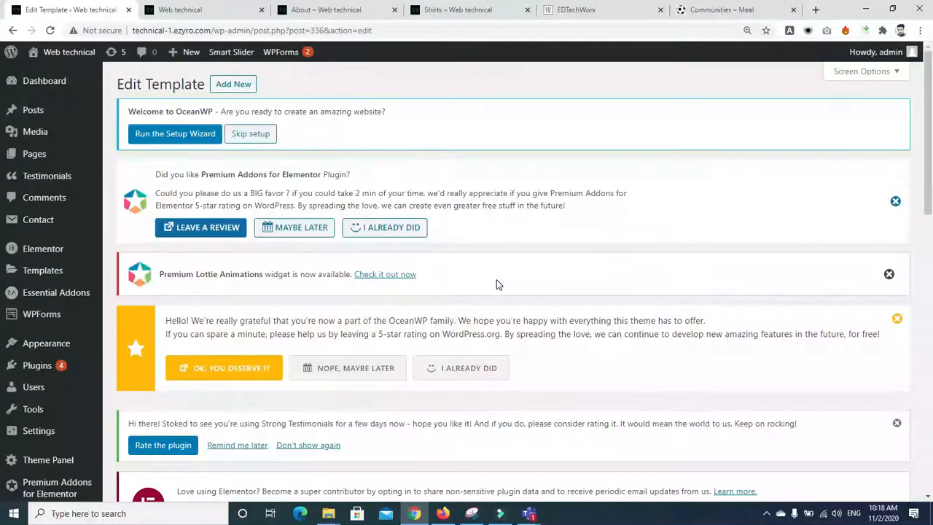
pyautogui.moveTo(932, 134); pyautogui.dragTo(932, 200)
pyautogui.write('b')
pyautogui.press('BackSpace')
pyautogui.write('header')
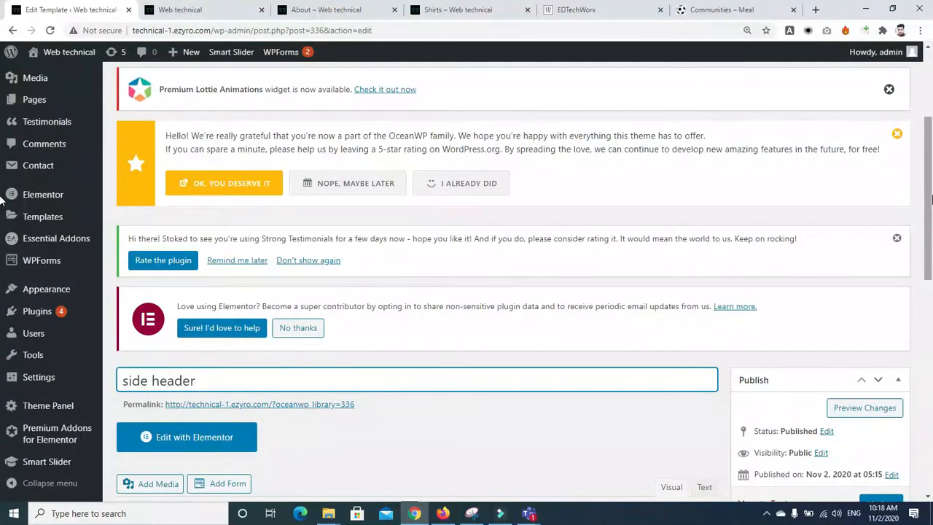
pyautogui.scroll(-8, 124, 304)
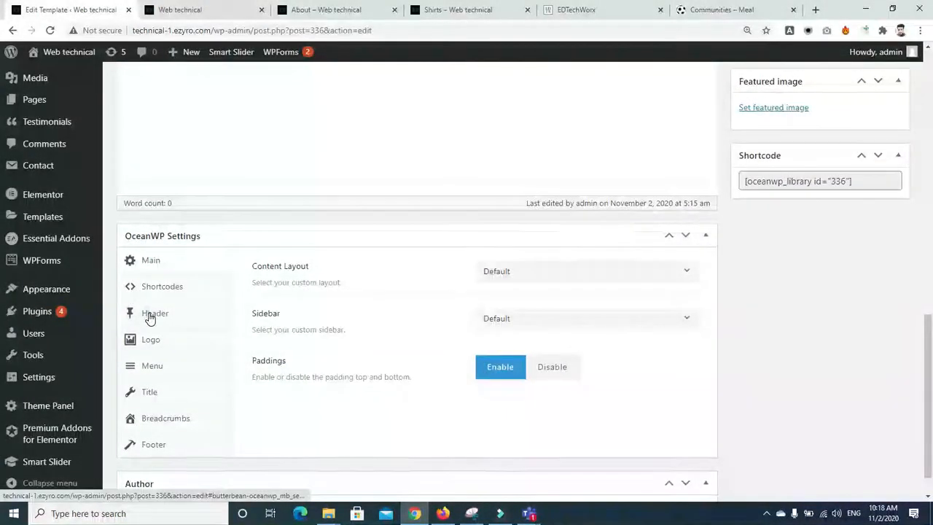
pyautogui.click(151, 315)
pyautogui.click(500, 275)
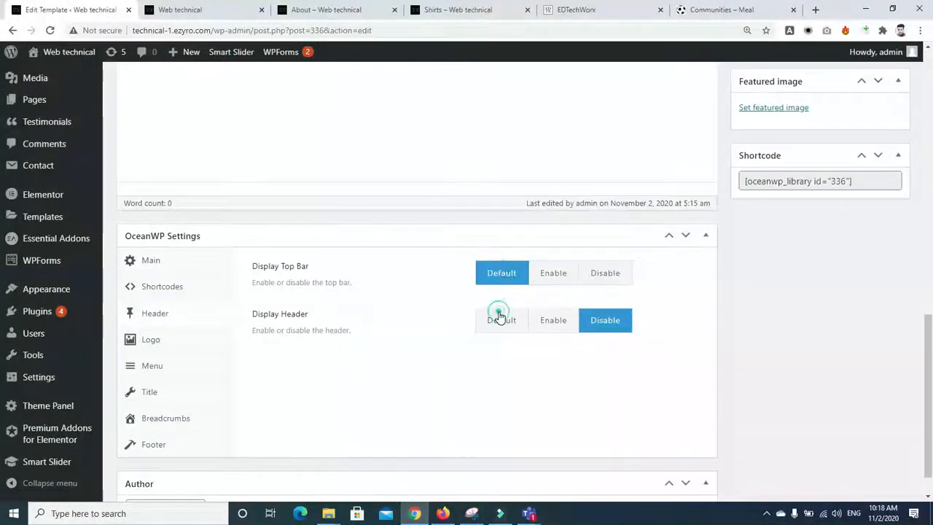
pyautogui.click(501, 317)
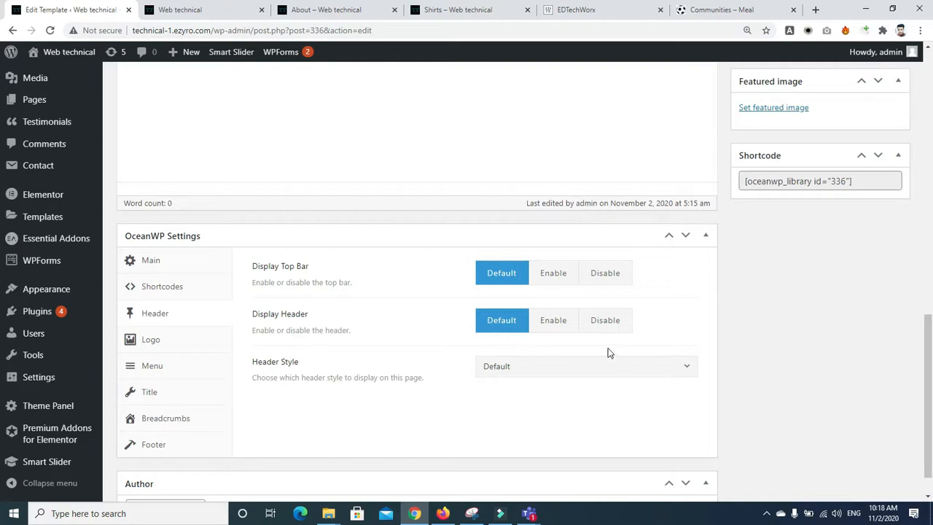
pyautogui.moveTo(929, 337); pyautogui.dragTo(932, 242)
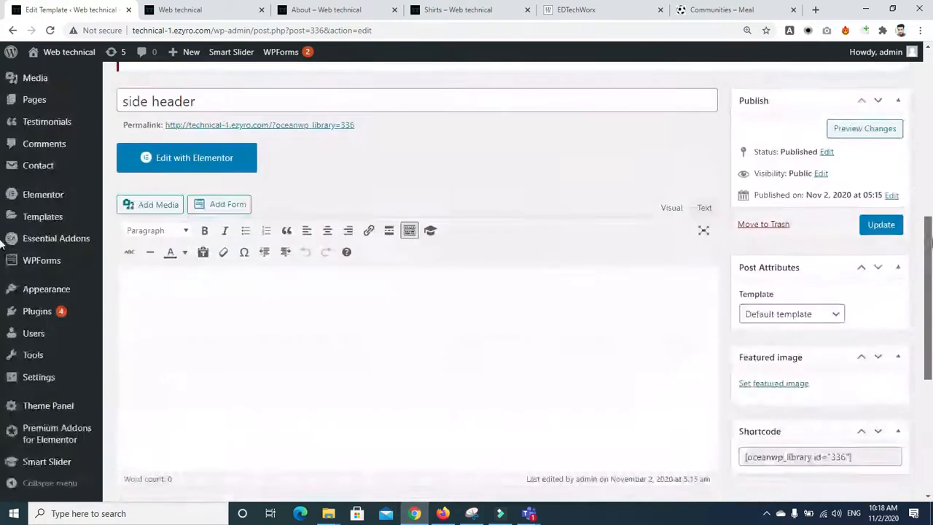
pyautogui.click(884, 225)
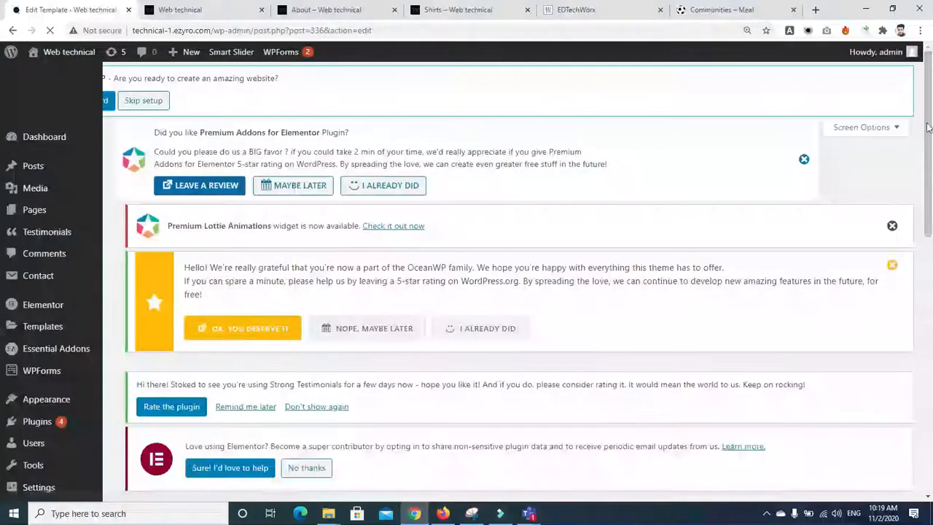
# Step: Set Display Top Bar and Display Header to Disable and update the template
pyautogui.moveTo(928, 125); pyautogui.dragTo(931, 432)
pyautogui.moveTo(929, 182); pyautogui.dragTo(932, 410)
pyautogui.click(154, 304)
pyautogui.click(595, 281)
pyautogui.click(601, 319)
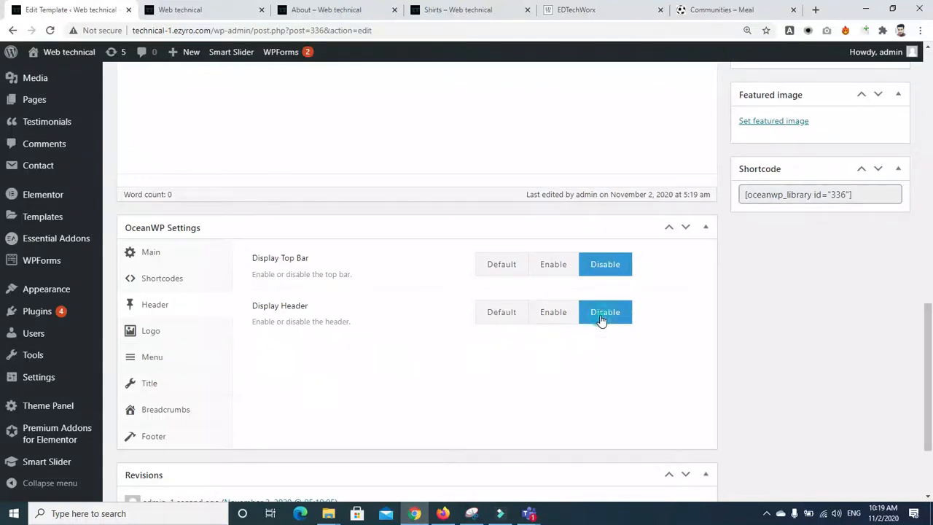
pyautogui.moveTo(927, 433); pyautogui.dragTo(920, 317)
pyautogui.click(889, 320)
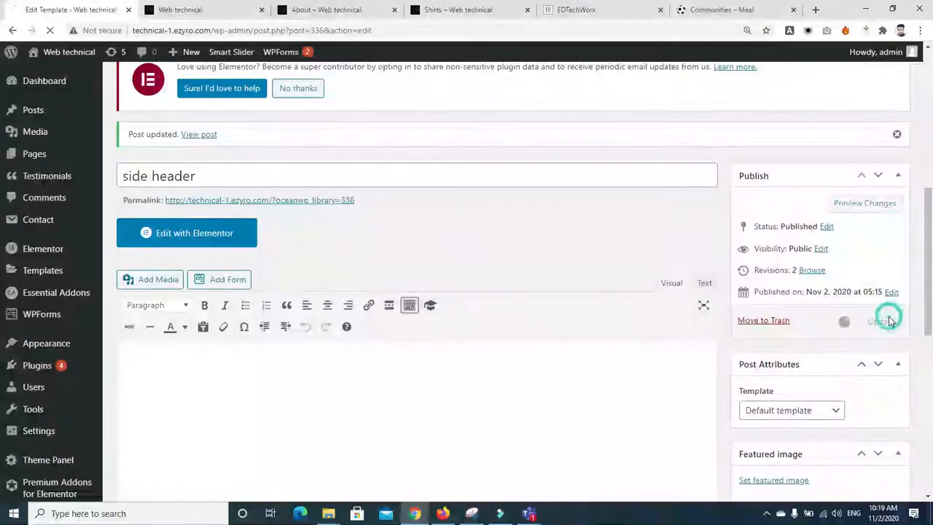
pyautogui.click(202, 235)
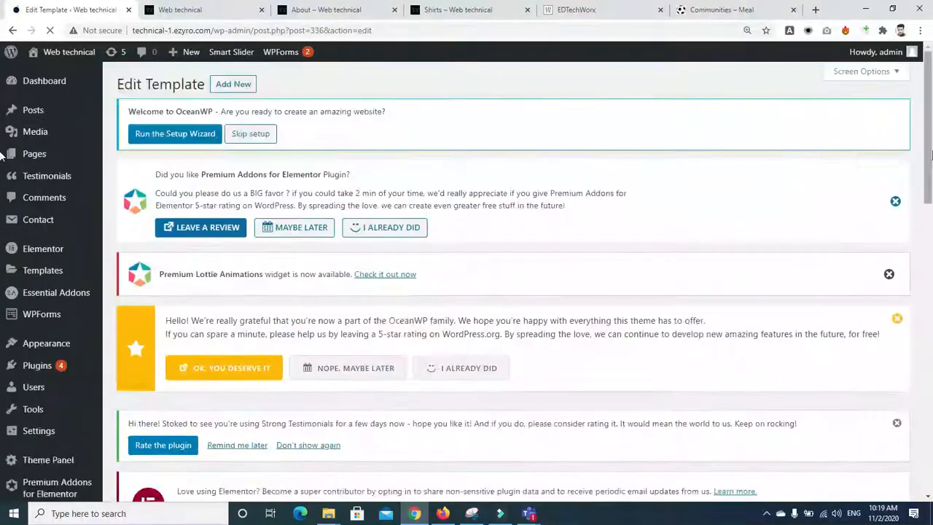
pyautogui.scroll(-4, 471, 232)
# Step: In Elementor, add a two-column section and drag its divider to narrow the left column
pyautogui.click(146, 301)
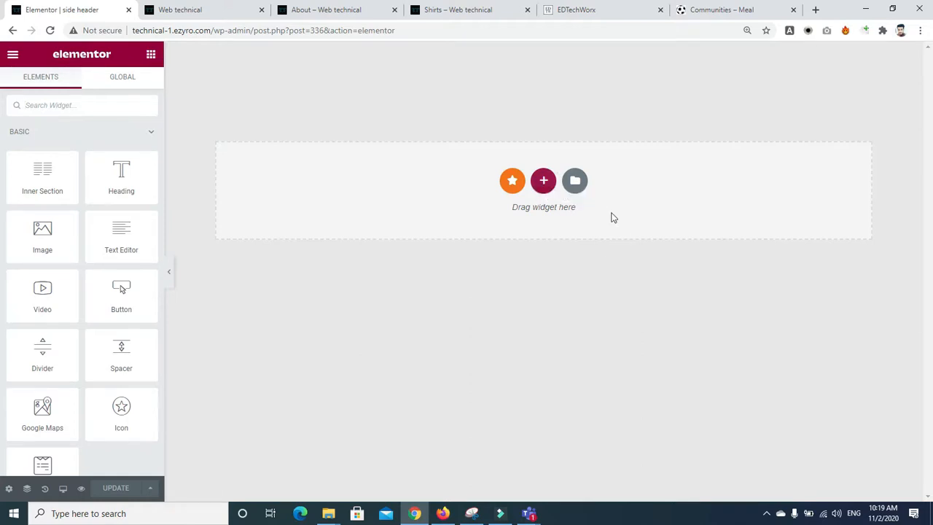
pyautogui.click(544, 181)
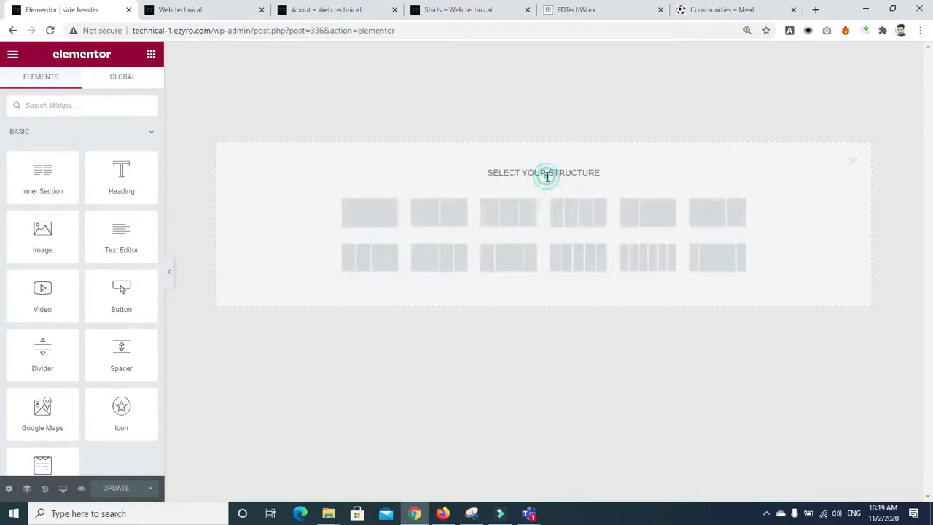
pyautogui.click(432, 226)
pyautogui.moveTo(542, 93); pyautogui.dragTo(372, 93)
pyautogui.click(150, 53)
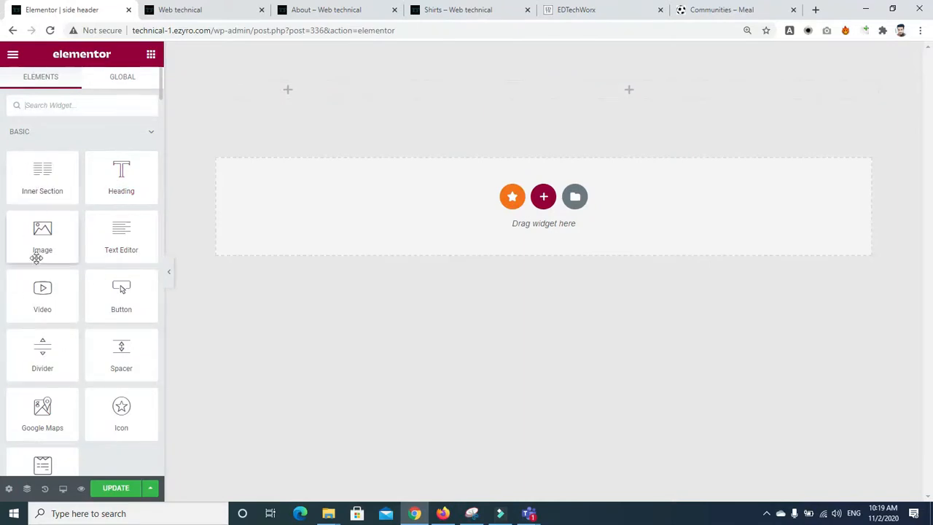
# Step: Duplicate the section and rebuild its two columns at roughly 25% / 75%
pyautogui.rightClick(546, 77)
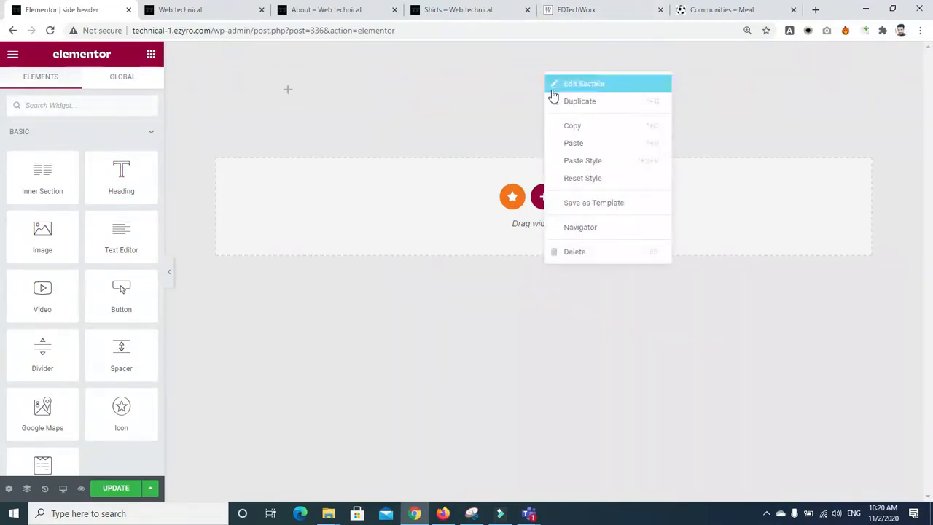
pyautogui.click(564, 105)
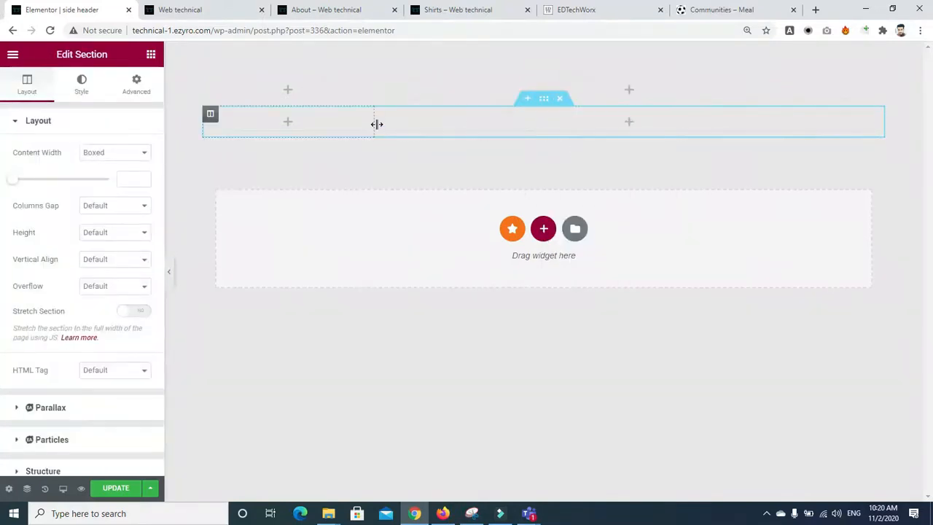
pyautogui.rightClick(257, 120)
pyautogui.click(305, 305)
pyautogui.rightClick(211, 112)
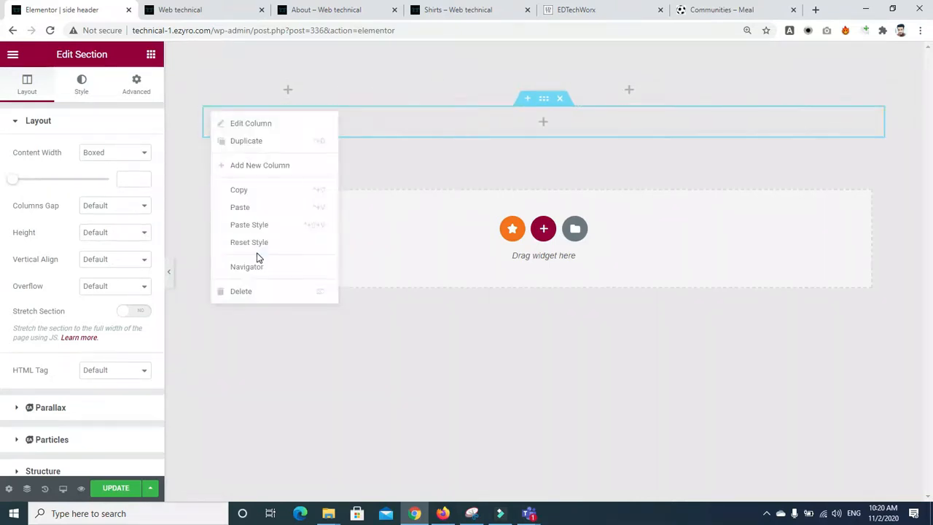
pyautogui.click(234, 145)
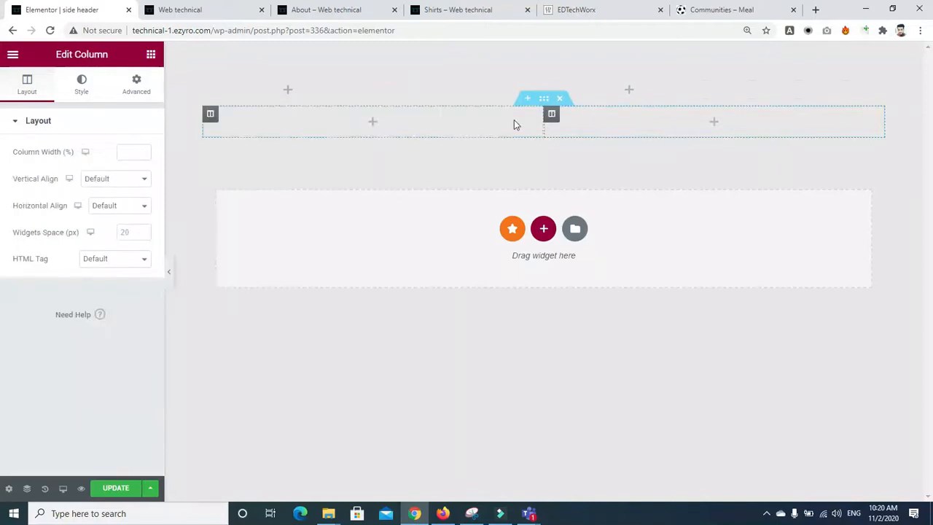
pyautogui.moveTo(543, 128); pyautogui.dragTo(366, 130)
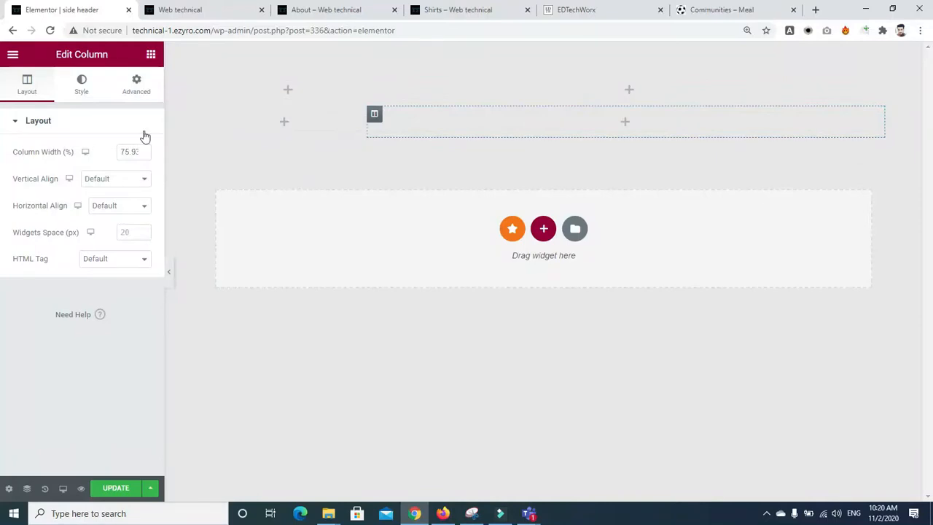
# Step: Drop a Navigation Menu widget into the narrow left column and select the landing-page menu
pyautogui.click(151, 56)
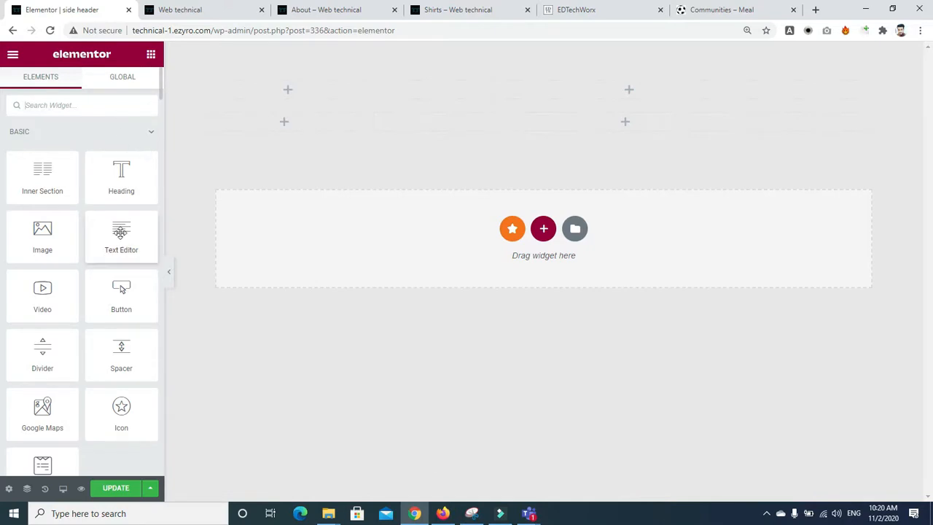
pyautogui.click(92, 109)
pyautogui.write('menu')
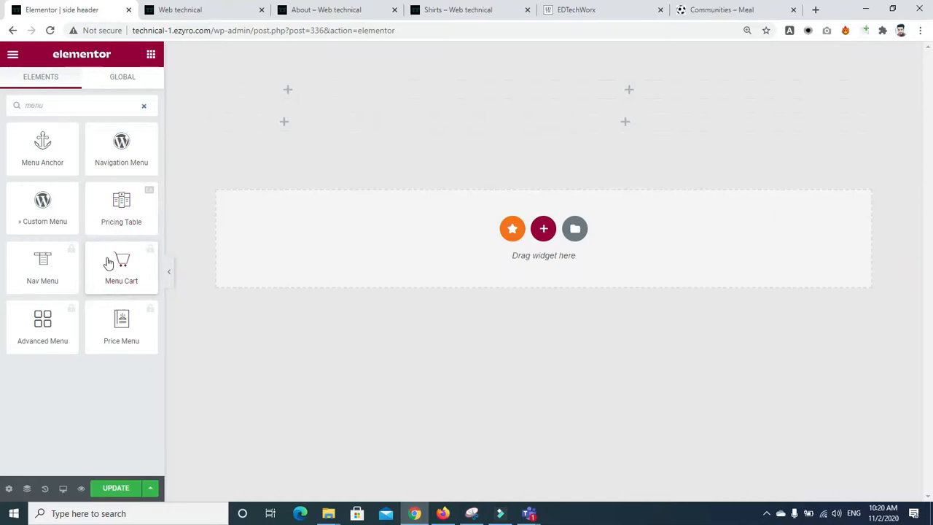
pyautogui.moveTo(118, 149); pyautogui.dragTo(297, 127)
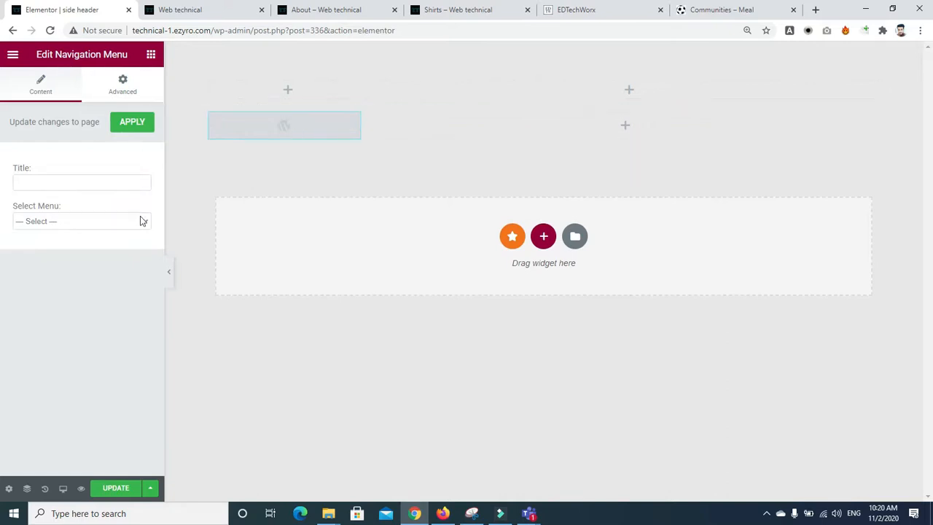
pyautogui.click(108, 226)
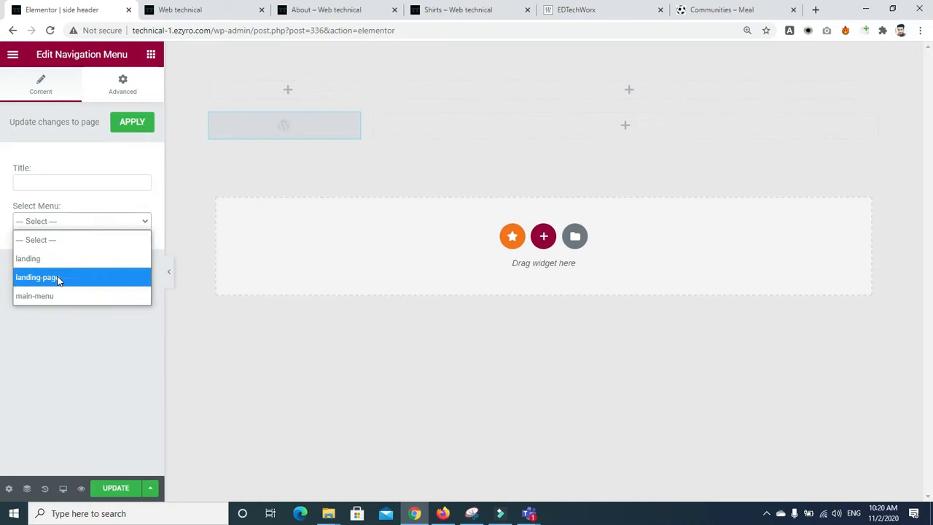
pyautogui.click(58, 278)
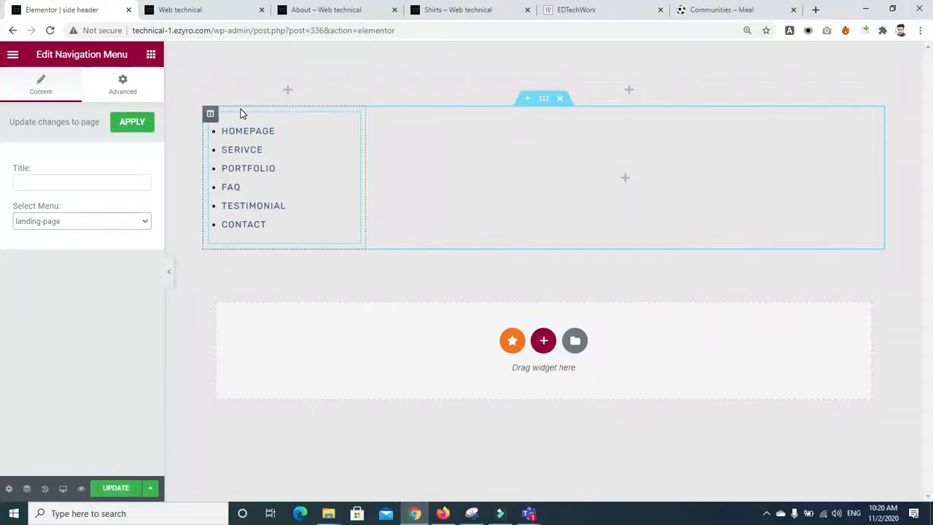
# Step: Add an Image widget to the top section's left column
pyautogui.click(290, 93)
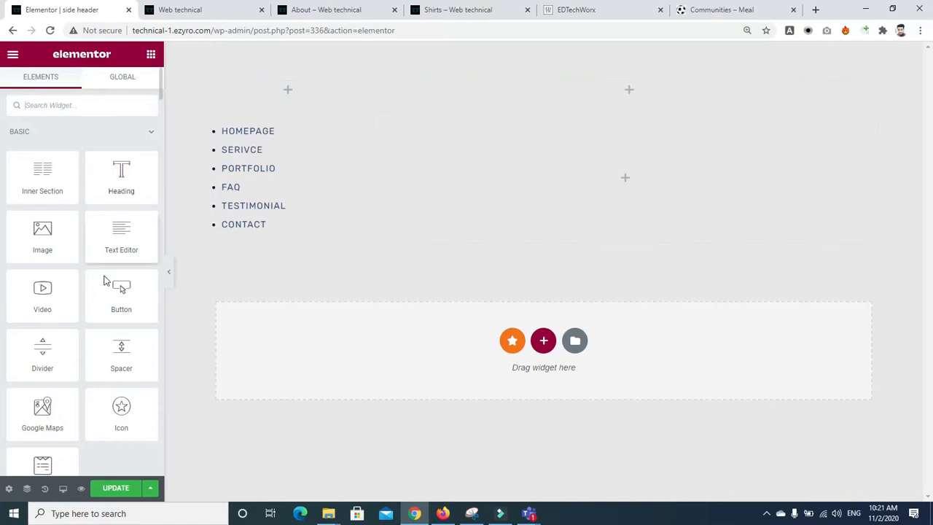
pyautogui.moveTo(42, 235); pyautogui.dragTo(290, 90)
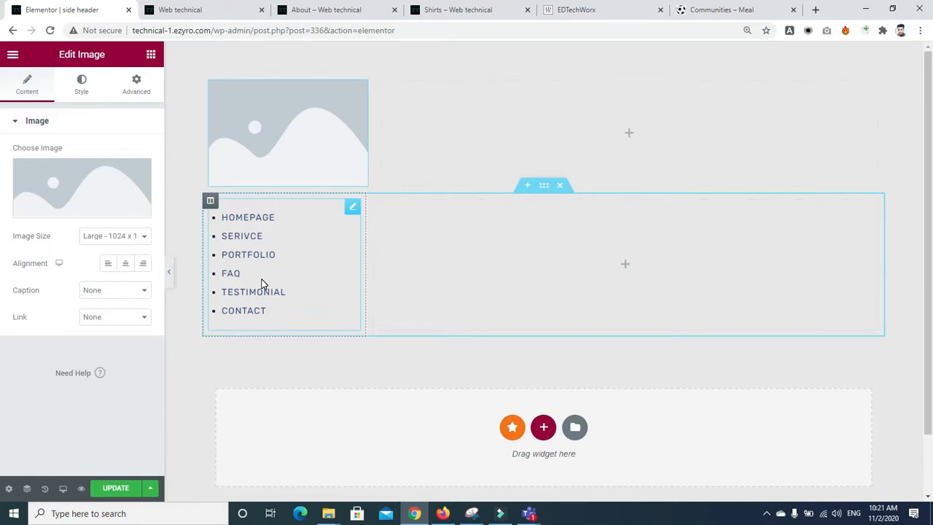
pyautogui.click(182, 10)
pyautogui.click(79, 10)
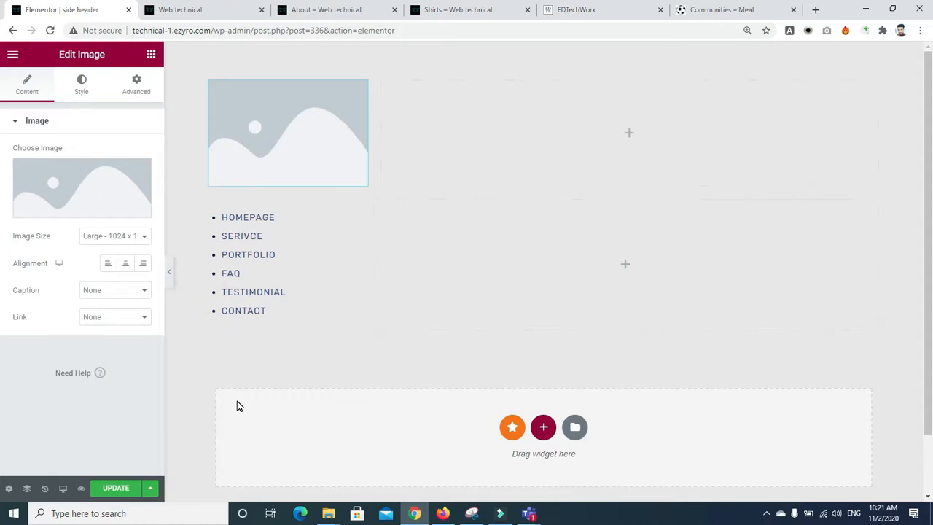
# Step: Add a Navigation Menu widget to the top section's right column
pyautogui.click(539, 114)
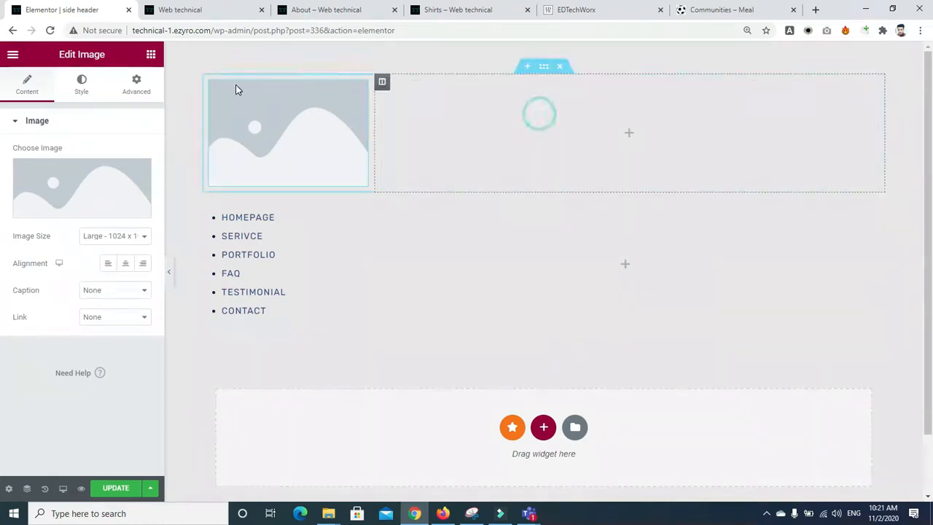
pyautogui.click(99, 106)
pyautogui.write('menu')
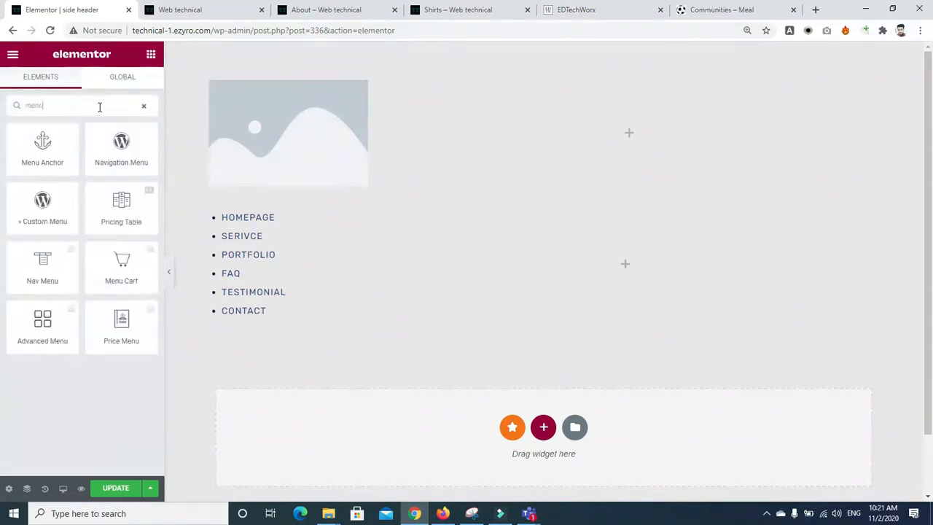
pyautogui.moveTo(121, 146); pyautogui.dragTo(595, 127)
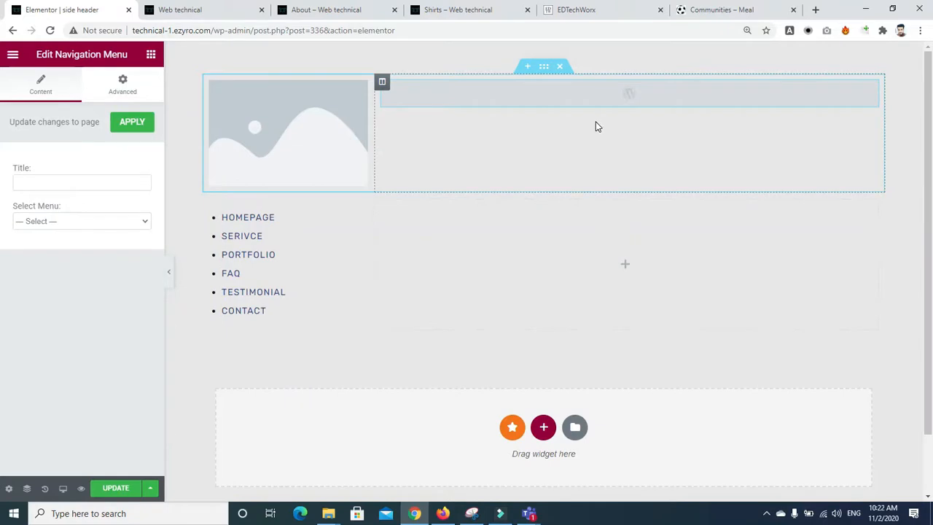
pyautogui.click(327, 15)
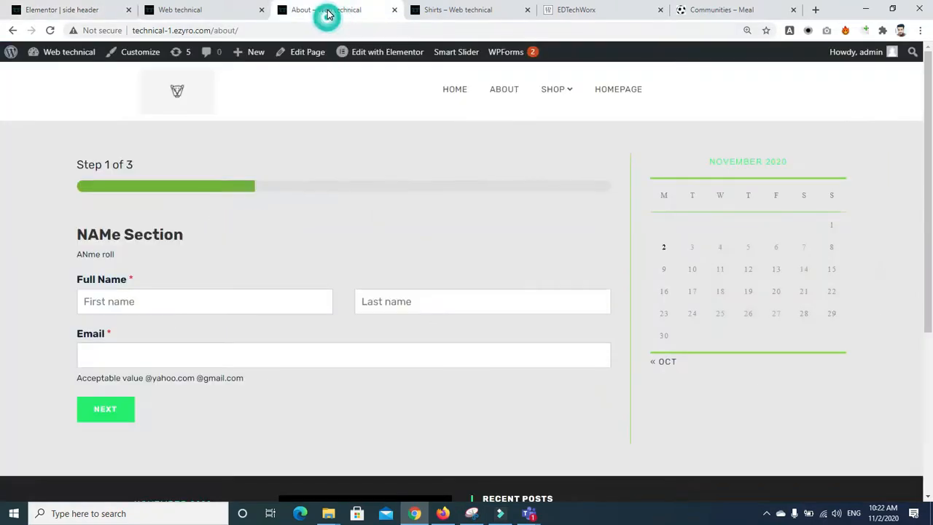
# Step: View the site's Home and About pages, then go back to the Elementor side header editor
pyautogui.click(450, 93)
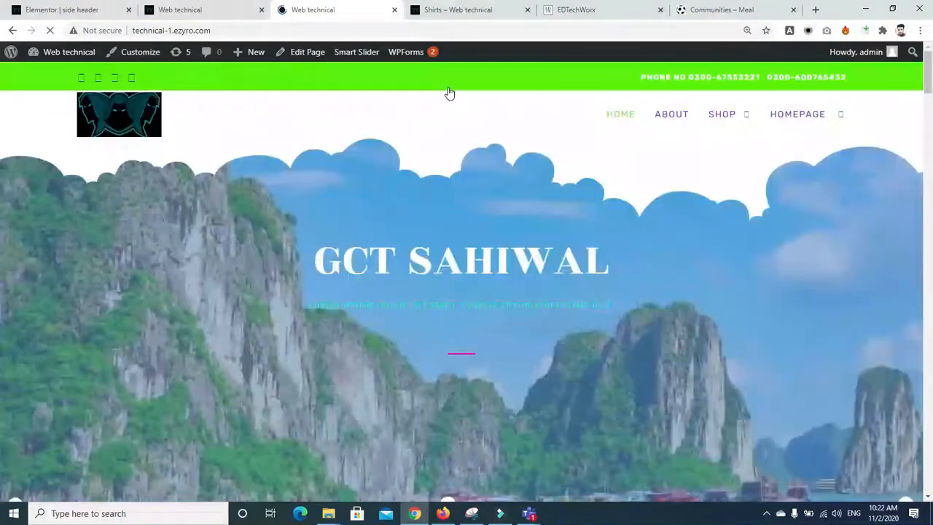
pyautogui.click(674, 114)
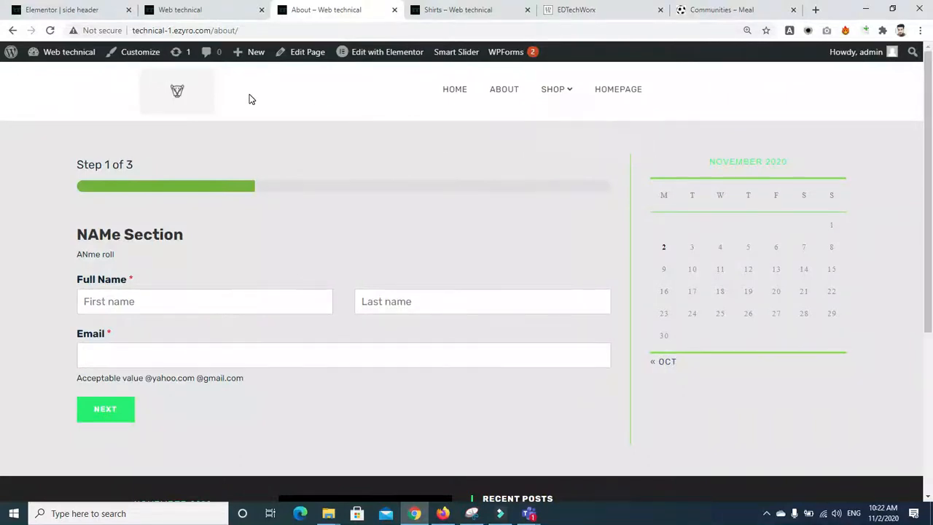
pyautogui.click(218, 13)
pyautogui.click(68, 10)
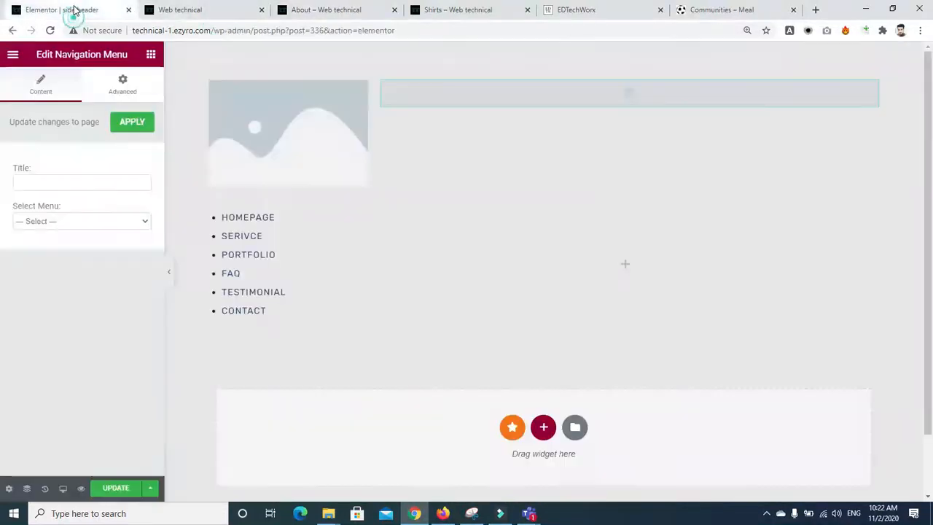
# Step: Save the side header template and leave the Elementor editor for WordPress admin
pyautogui.click(116, 488)
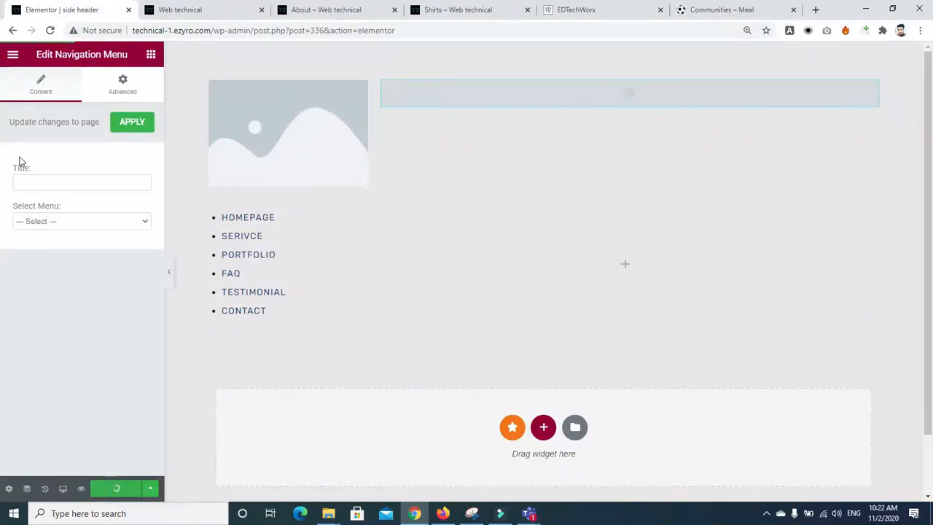
pyautogui.click(13, 31)
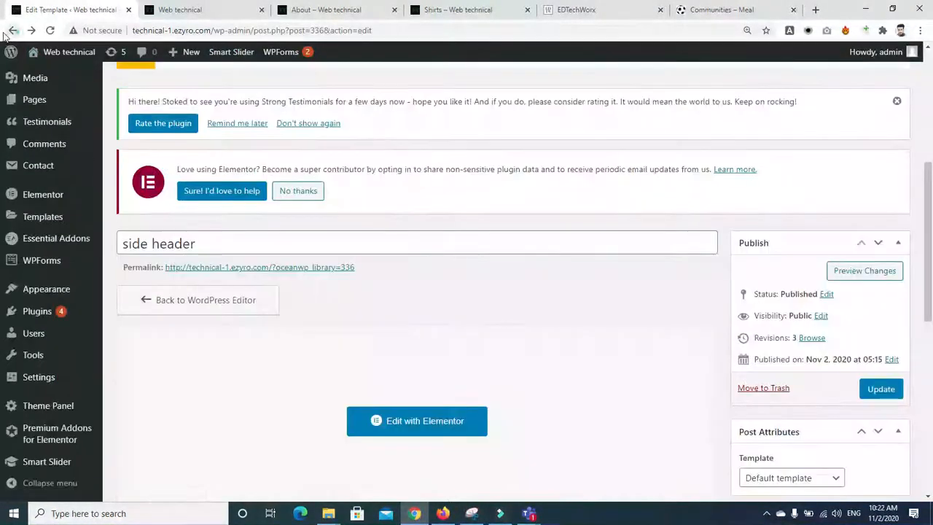
pyautogui.click(12, 31)
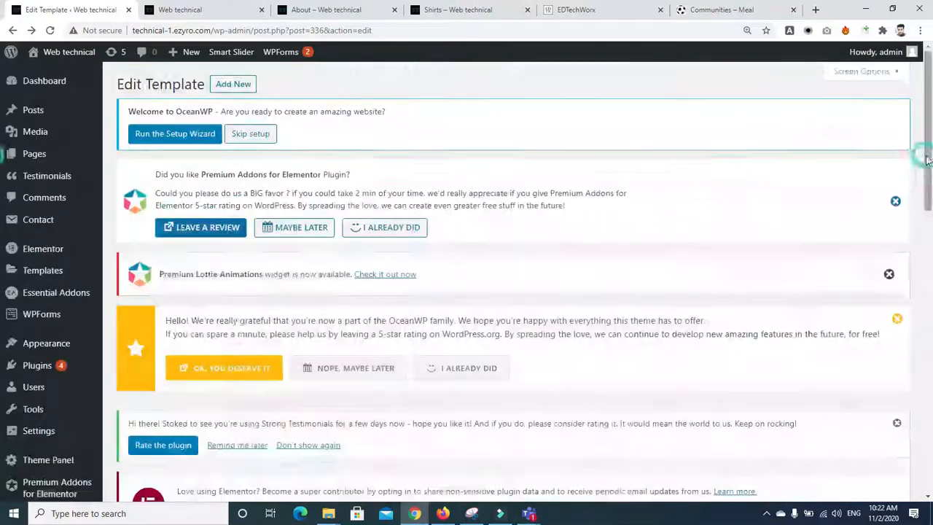
pyautogui.moveTo(931, 210); pyautogui.dragTo(931, 425)
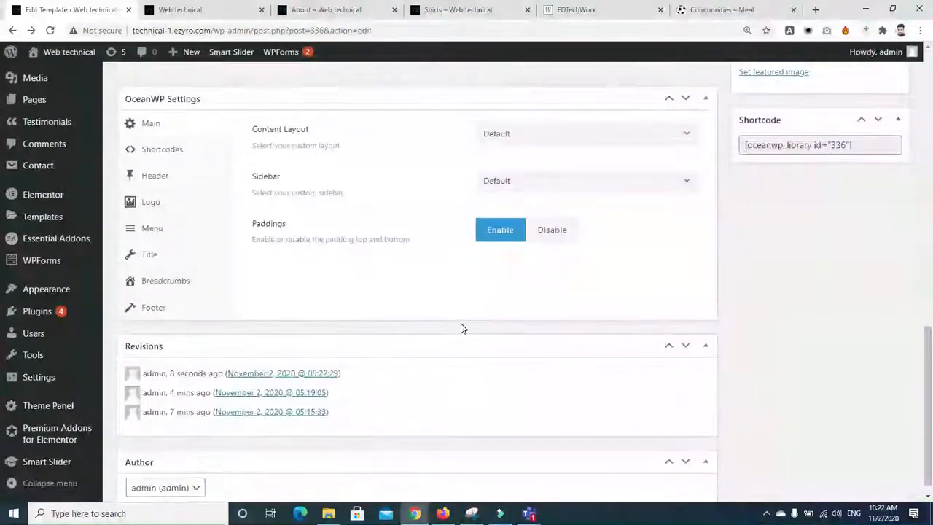
# Step: Go to Theme Panel > My Library and scroll to the side header, header1, header and footer templates
pyautogui.moveTo(36, 406)
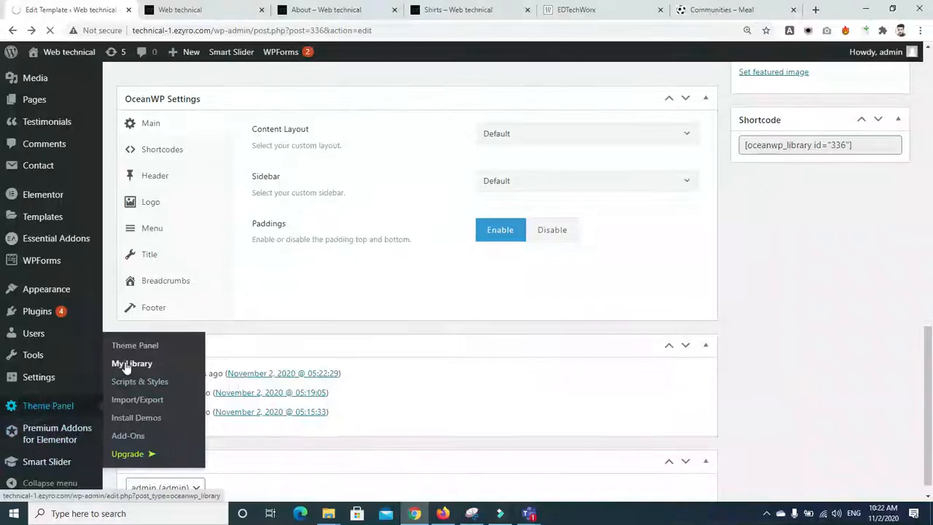
pyautogui.click(126, 346)
pyautogui.scroll(-10, 875, 204)
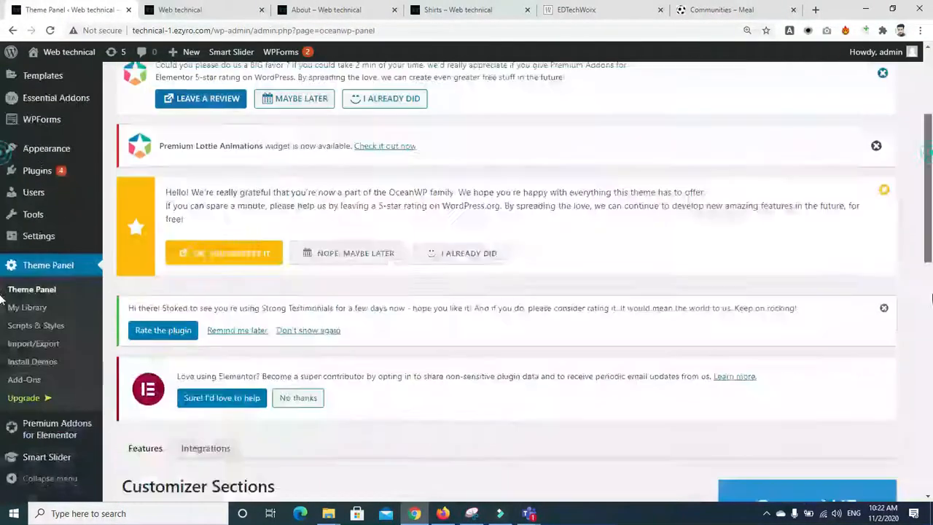
pyautogui.click(23, 313)
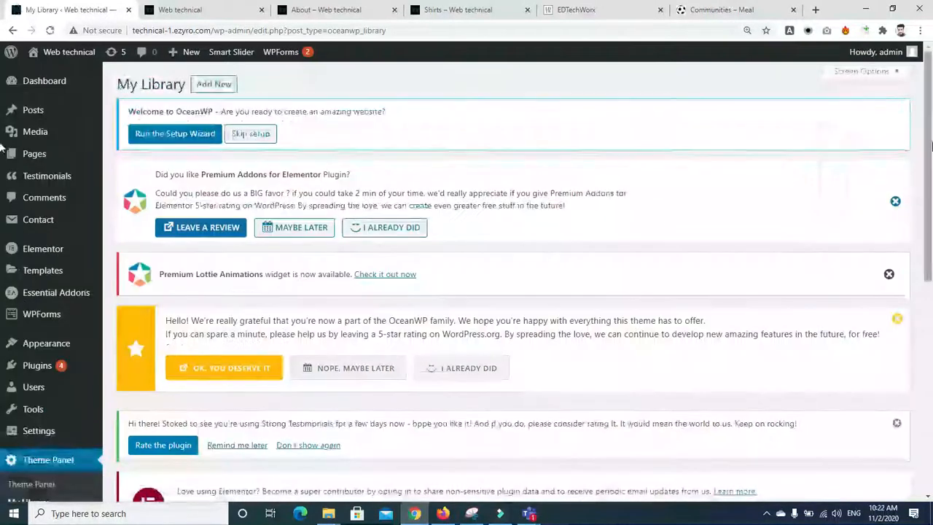
pyautogui.scroll(-8, 305, 279)
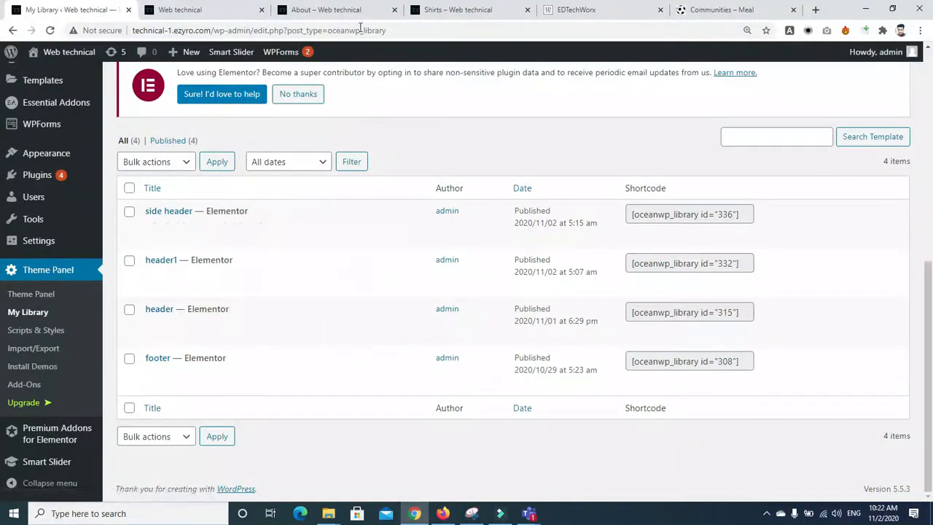
# Step: Open the Shirts page from the Shop submenu on the site's About page tab
pyautogui.click(338, 6)
pyautogui.moveTo(556, 89)
pyautogui.moveTo(631, 150)
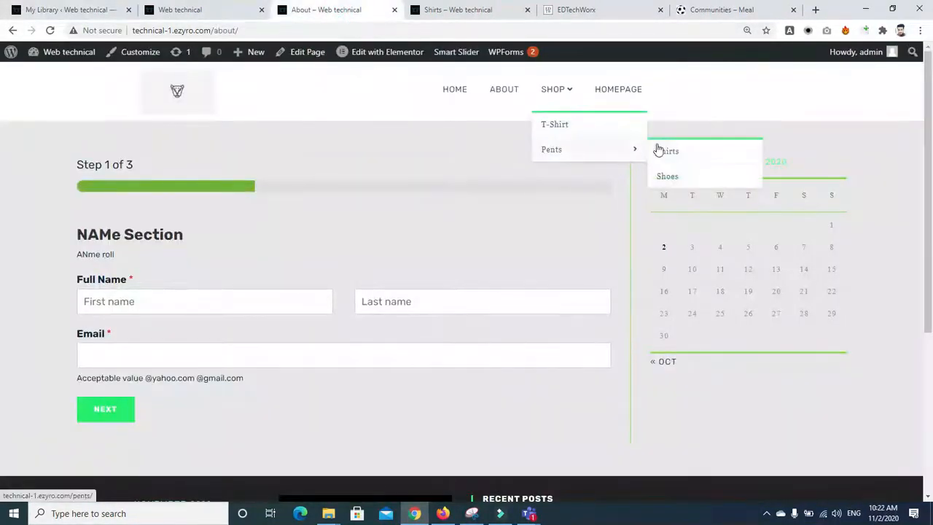
pyautogui.click(668, 152)
# Step: Look at the side header template preview, then go back to the My Library admin list
pyautogui.click(182, 9)
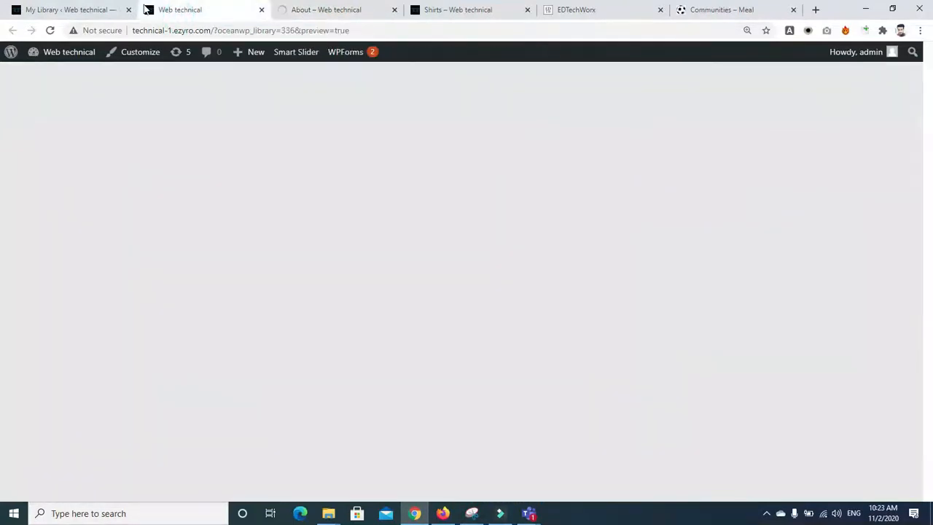
pyautogui.click(114, 9)
pyautogui.moveTo(188, 338)
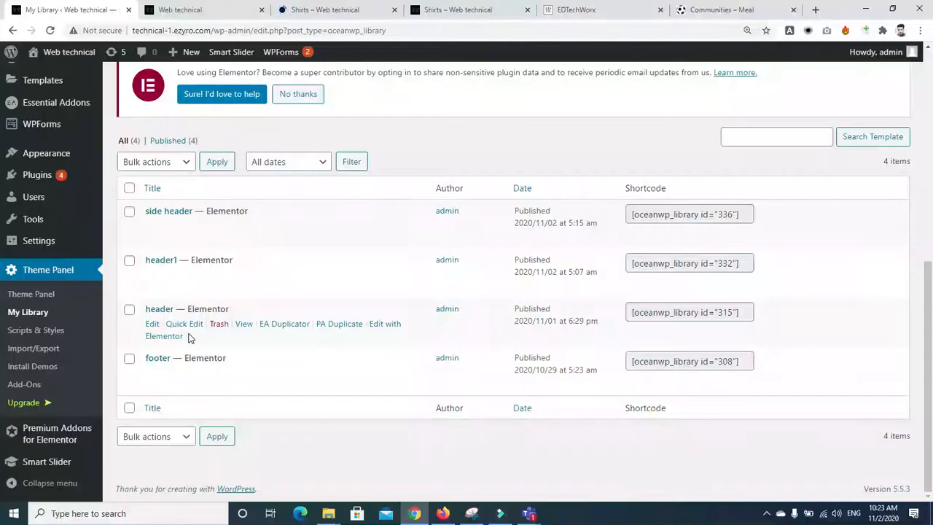
pyautogui.moveTo(172, 280)
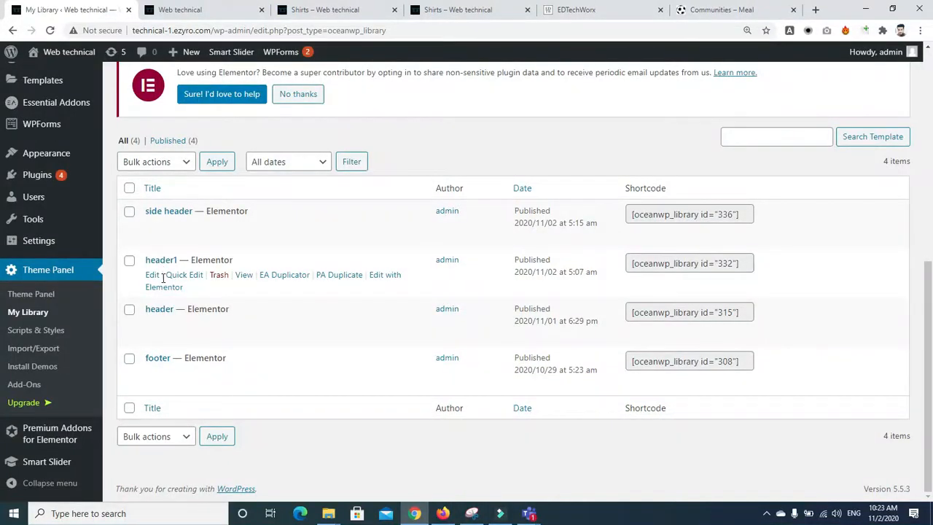
pyautogui.scroll(6, 508, 209)
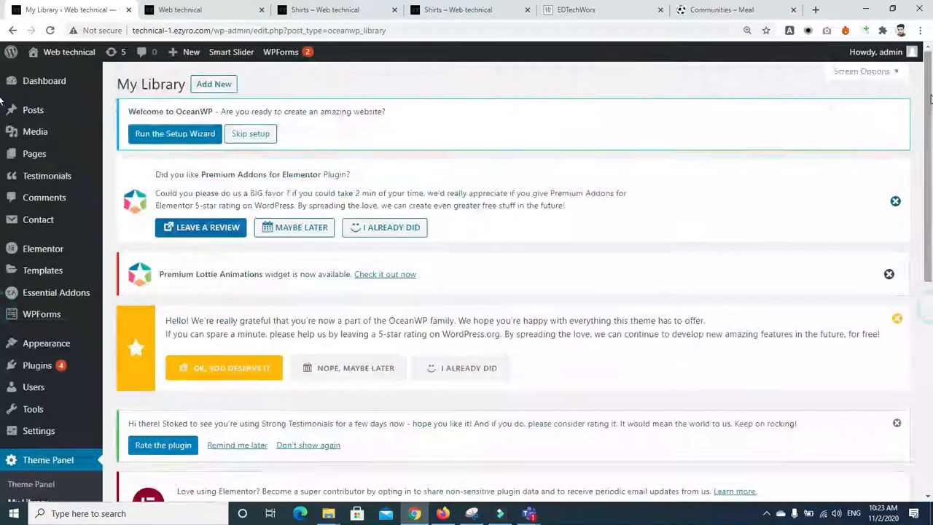
# Step: Compare the Shirts page header with the side header preview, ending on the Shirts tab
pyautogui.click(303, 9)
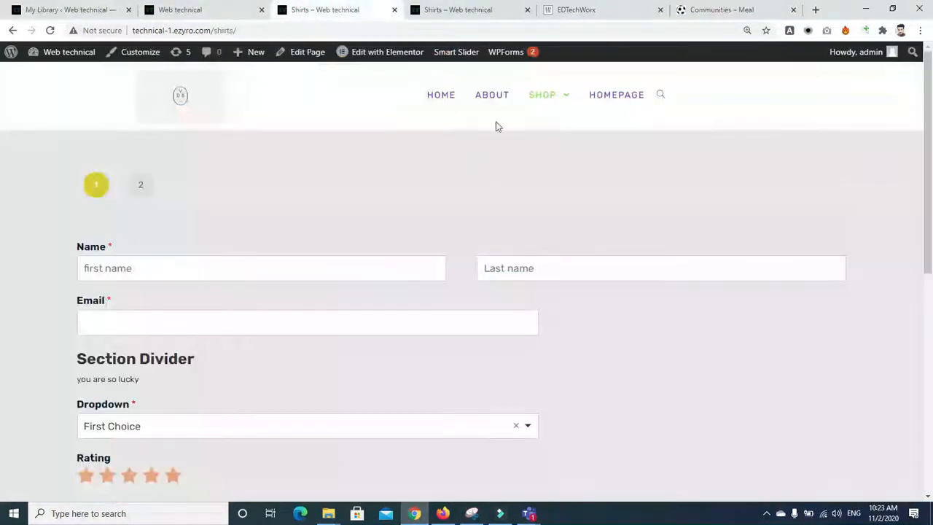
pyautogui.moveTo(556, 105)
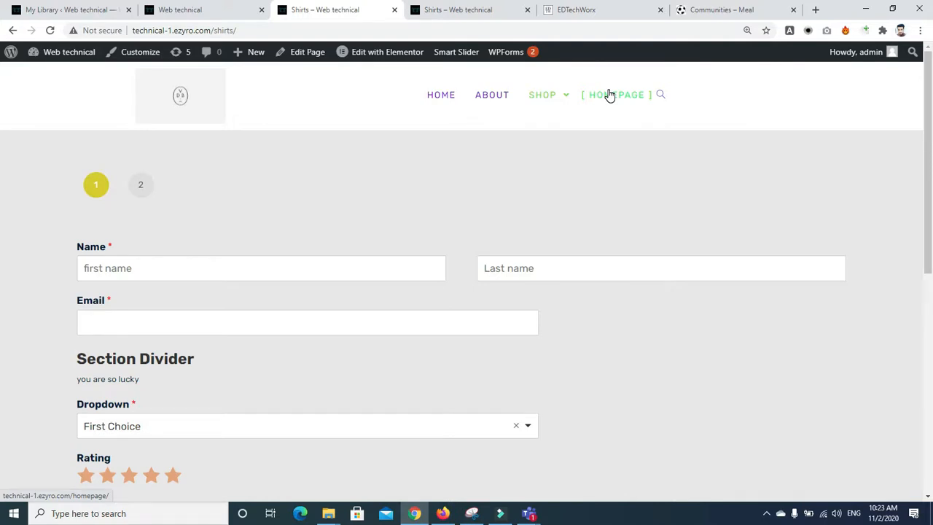
pyautogui.click(177, 10)
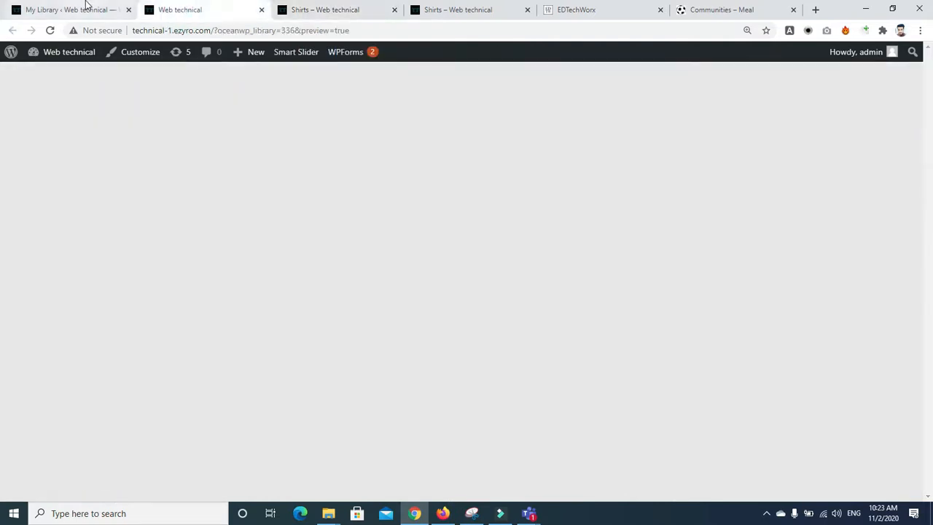
pyautogui.click(85, 8)
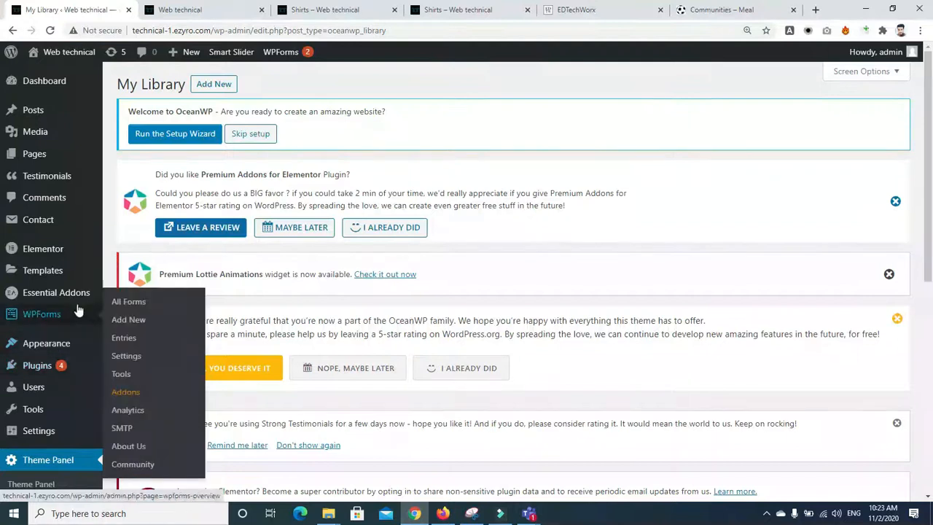
pyautogui.click(317, 9)
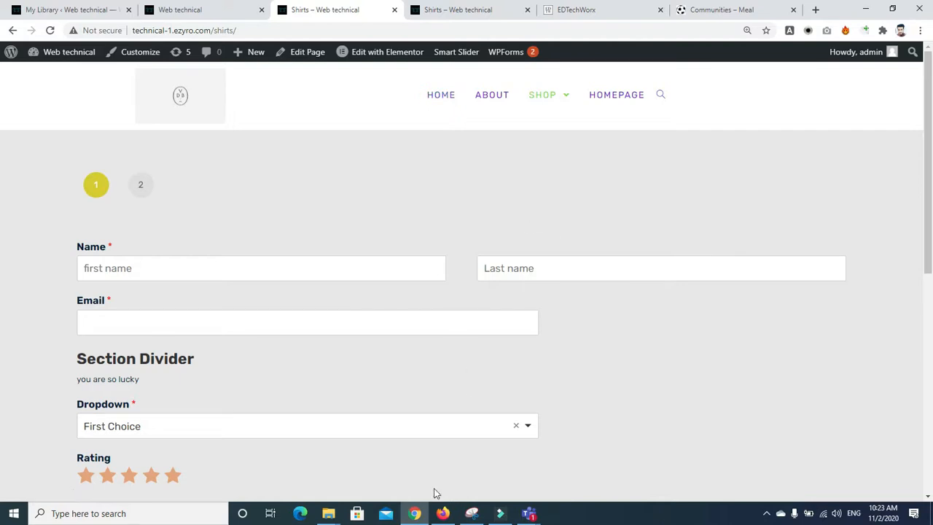
# Step: Switch from the live Shirts page to the My Library browser tab in WordPress admin
pyautogui.moveTo(526, 516)
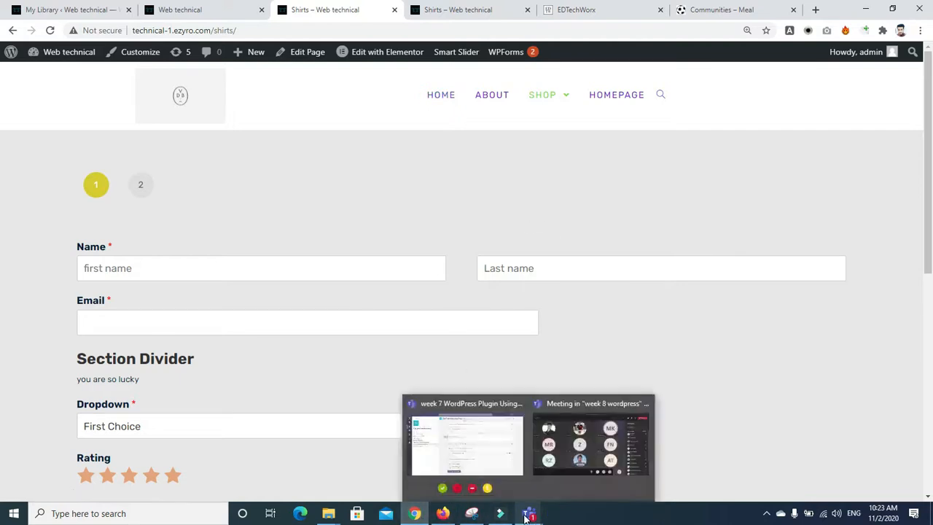
pyautogui.moveTo(411, 516)
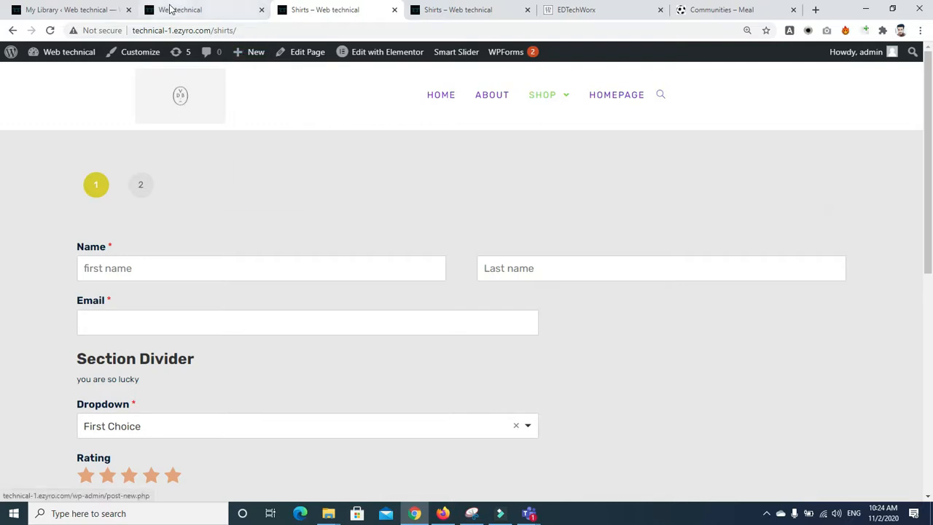
pyautogui.click(56, 9)
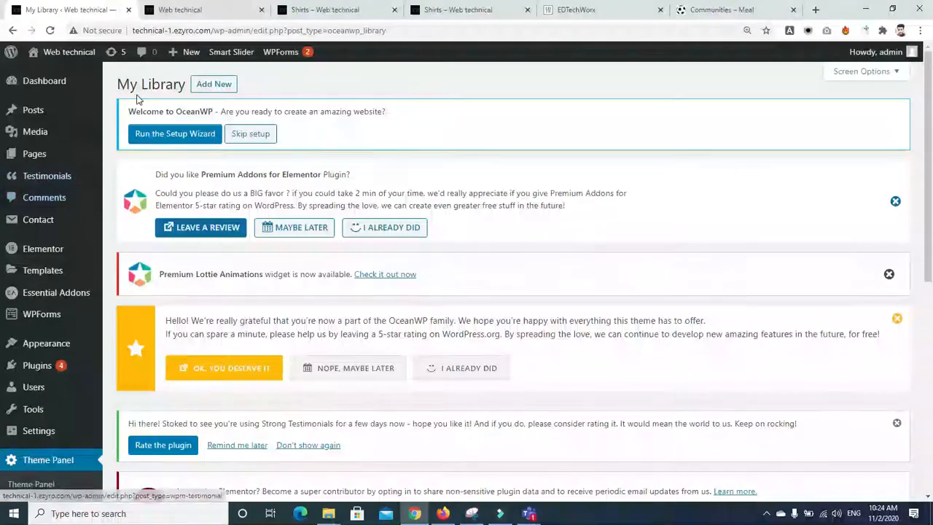
# Step: Duplicate the 'testi' testimonial with EA Duplicator, leaving a draft copy beside the published one
pyautogui.click(48, 175)
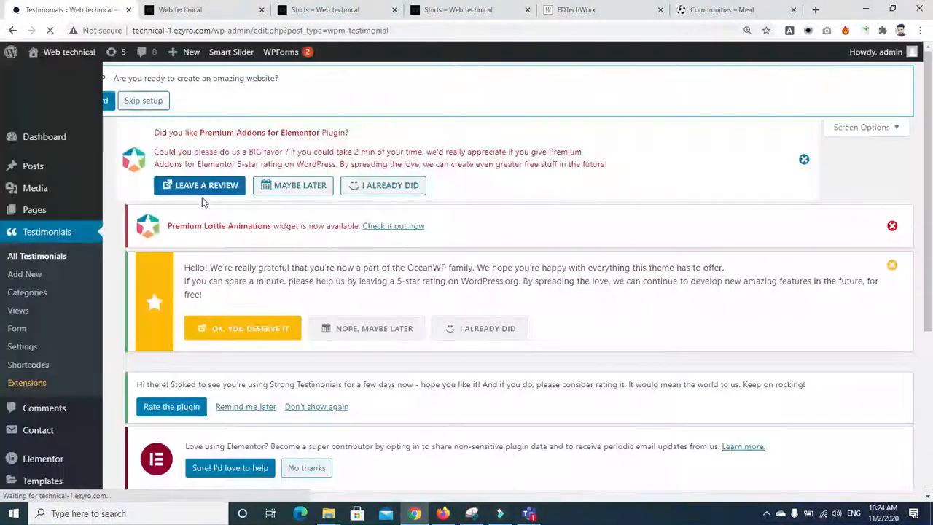
pyautogui.scroll(-4, 323, 385)
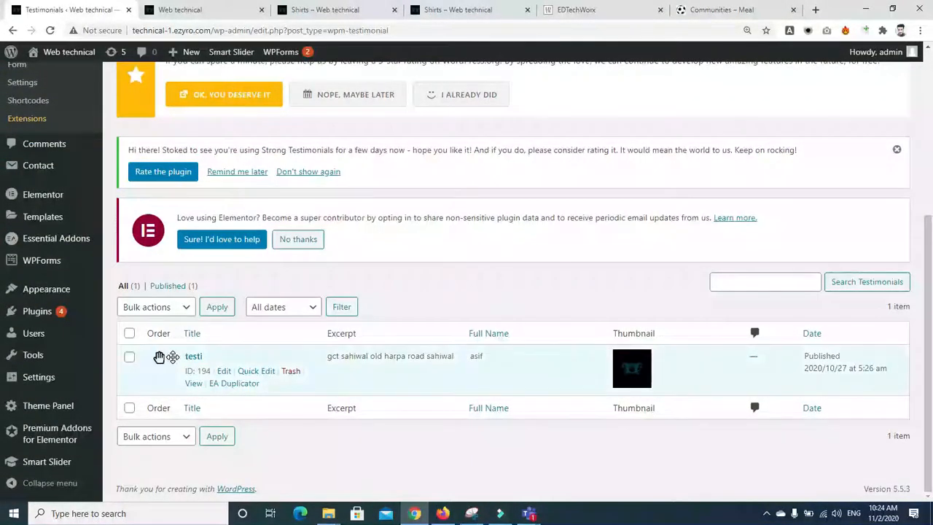
pyautogui.rightClick(233, 385)
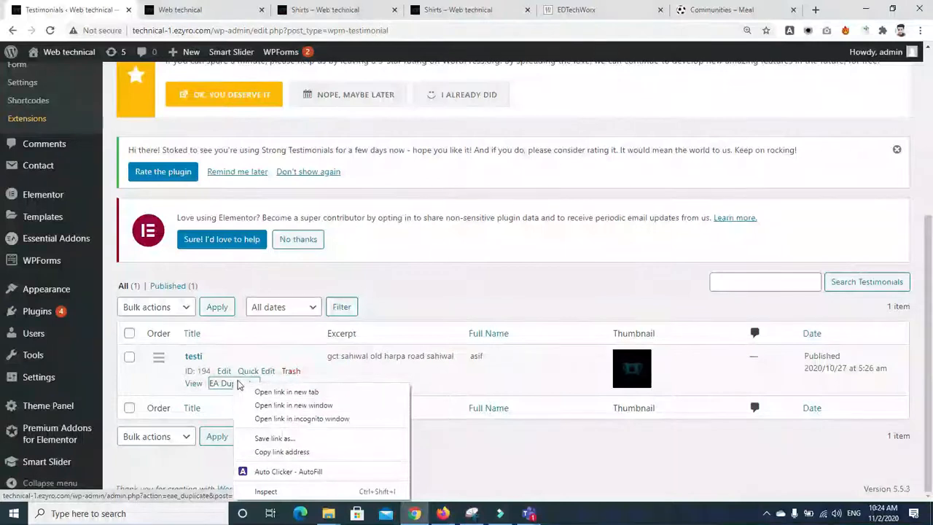
pyautogui.click(231, 390)
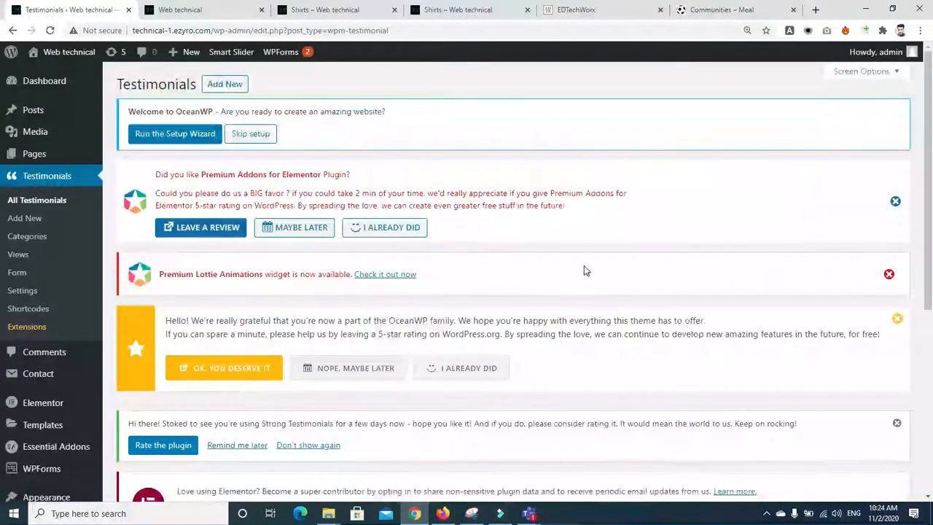
pyautogui.scroll(-5, 583, 270)
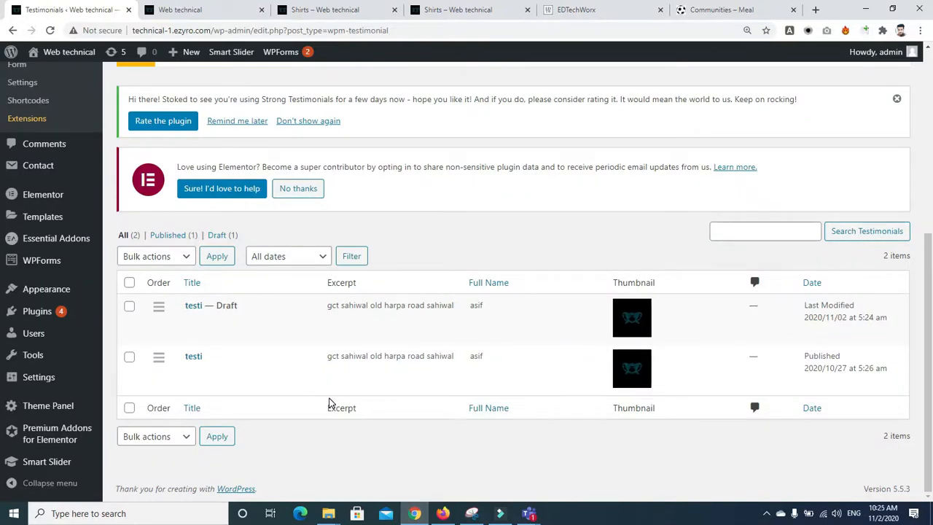
pyautogui.moveTo(931, 313); pyautogui.dragTo(932, 189)
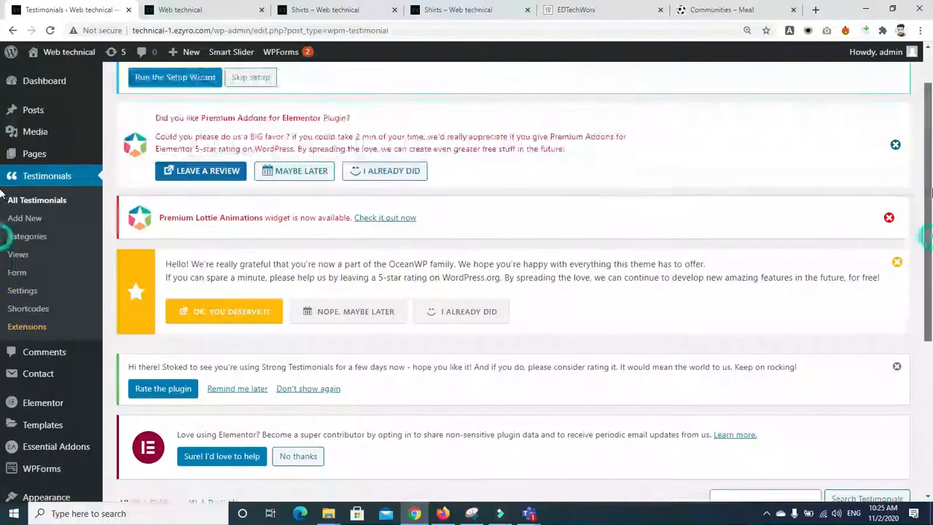
pyautogui.moveTo(94, 425)
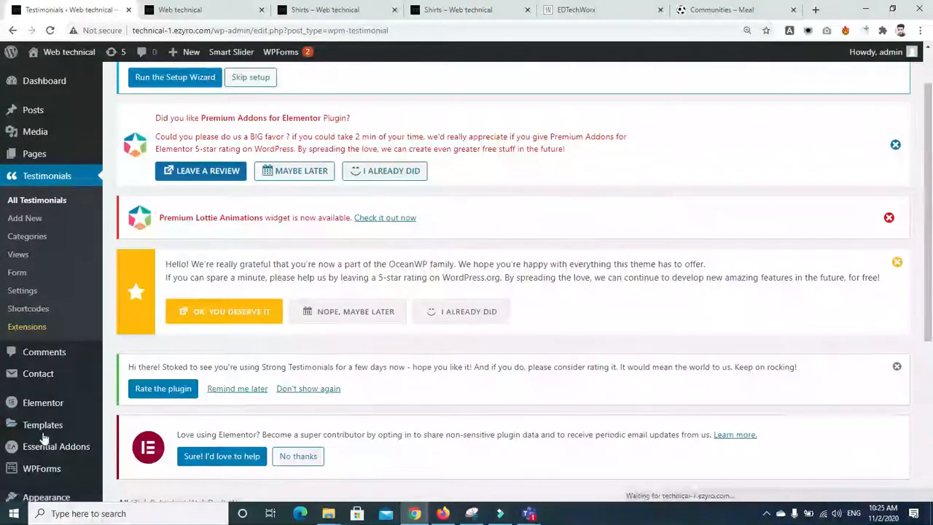
pyautogui.scroll(-3, 932, 206)
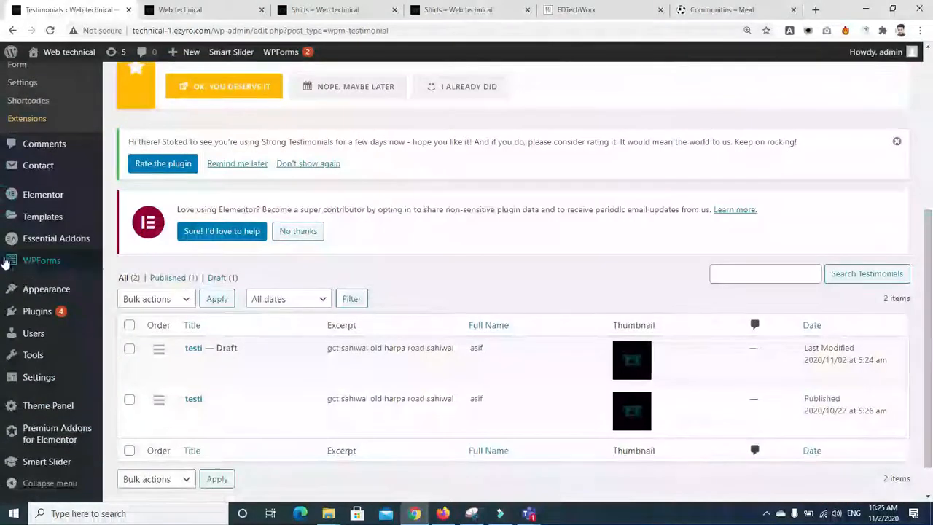
# Step: Open the 8 submitted entries of the Contact form from WPForms > All Forms
pyautogui.moveTo(41, 260)
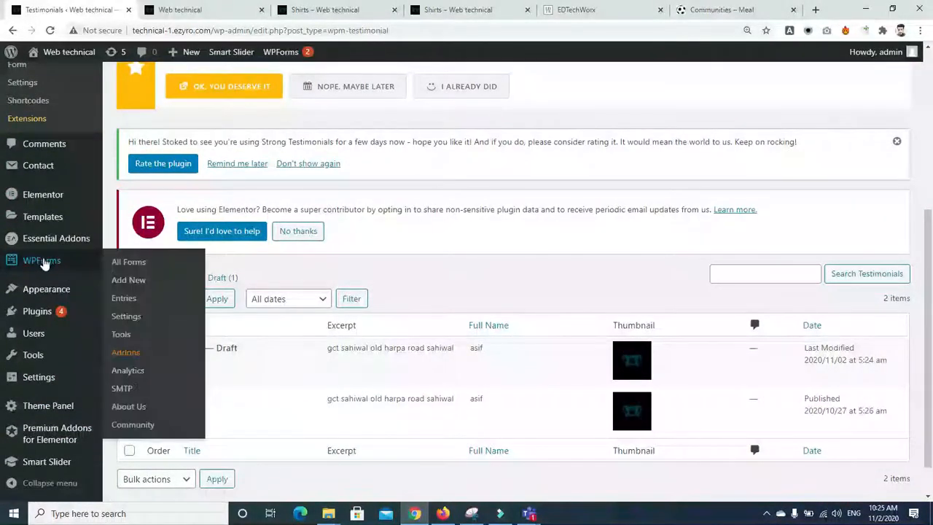
pyautogui.click(123, 267)
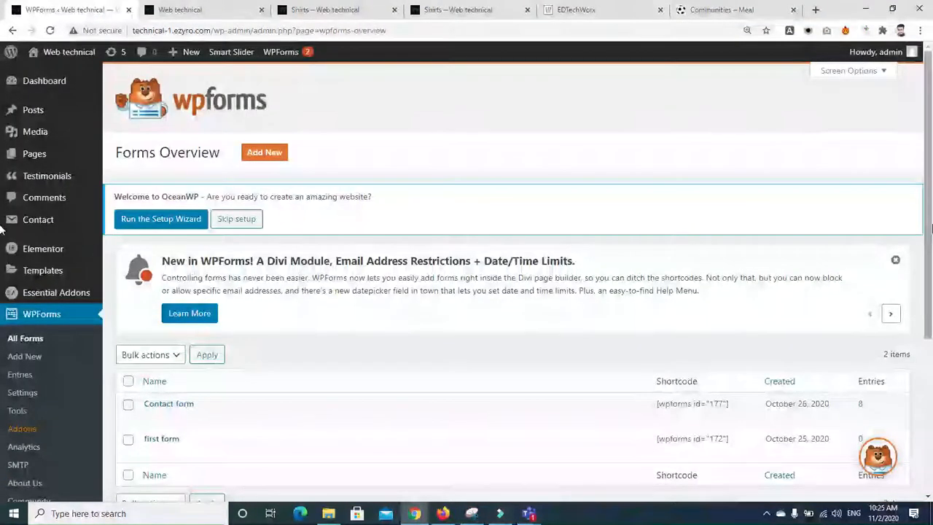
pyautogui.scroll(-2, 2, 230)
pyautogui.moveTo(253, 269)
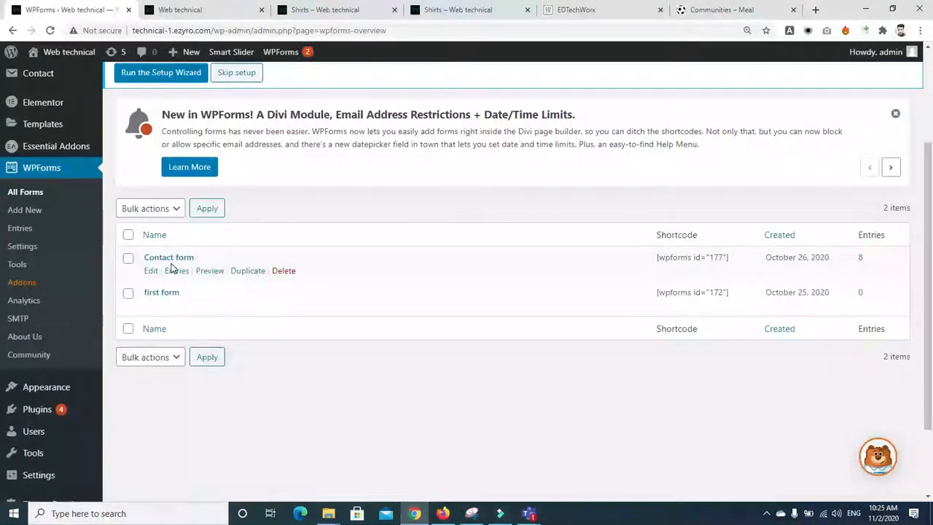
pyautogui.click(861, 260)
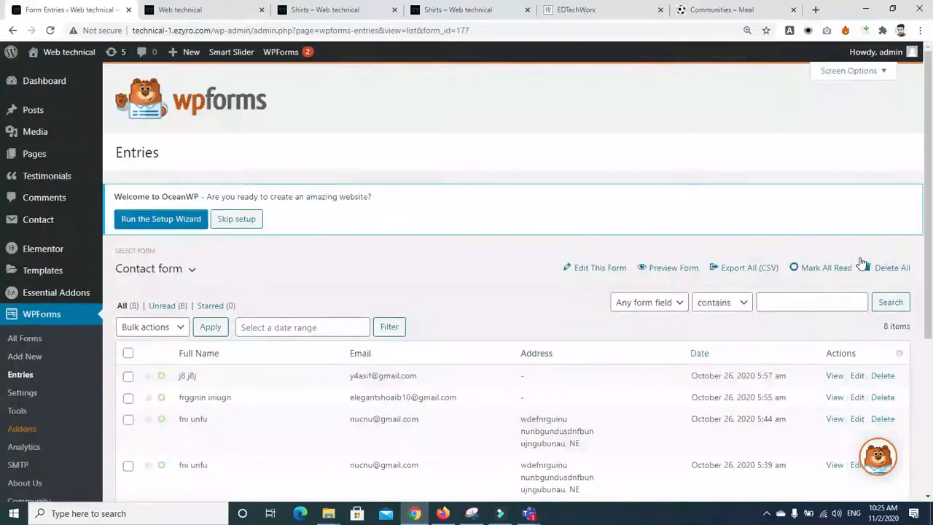
pyautogui.scroll(-3, 2, 321)
pyautogui.moveTo(932, 323); pyautogui.dragTo(931, 337)
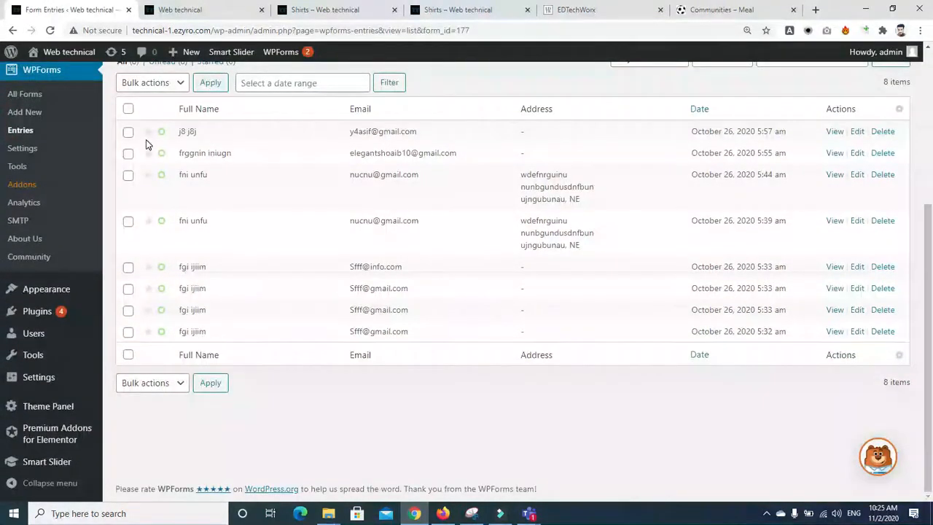
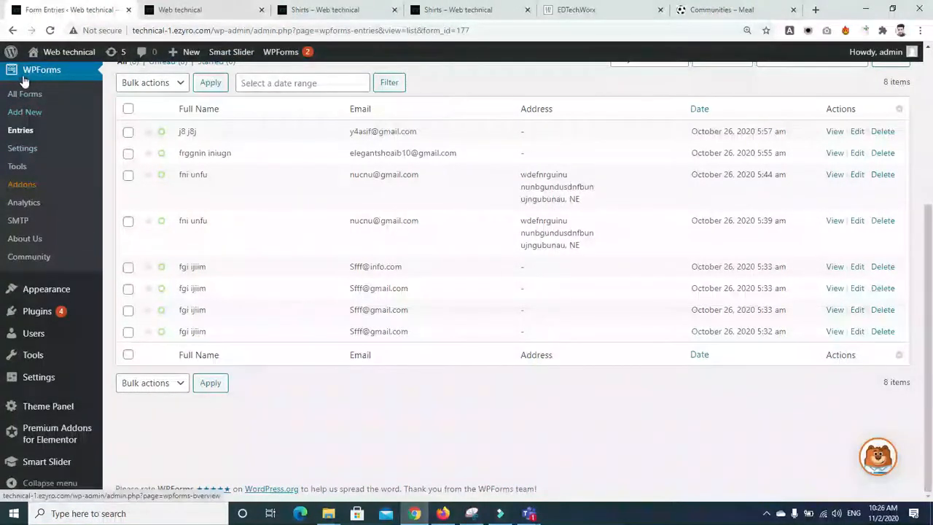
# Step: Open the Contact form's entries list from the WPForms Entries overview
pyautogui.click(22, 132)
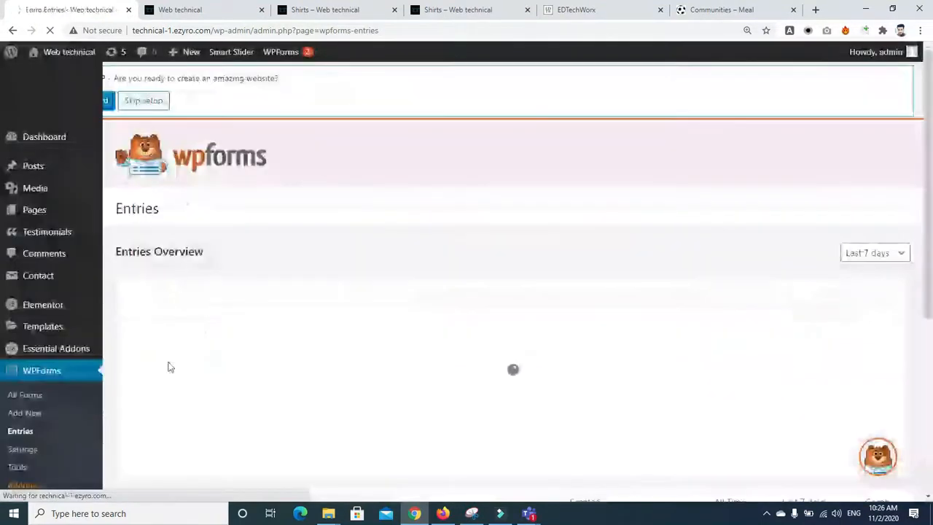
pyautogui.scroll(-3, 475, 315)
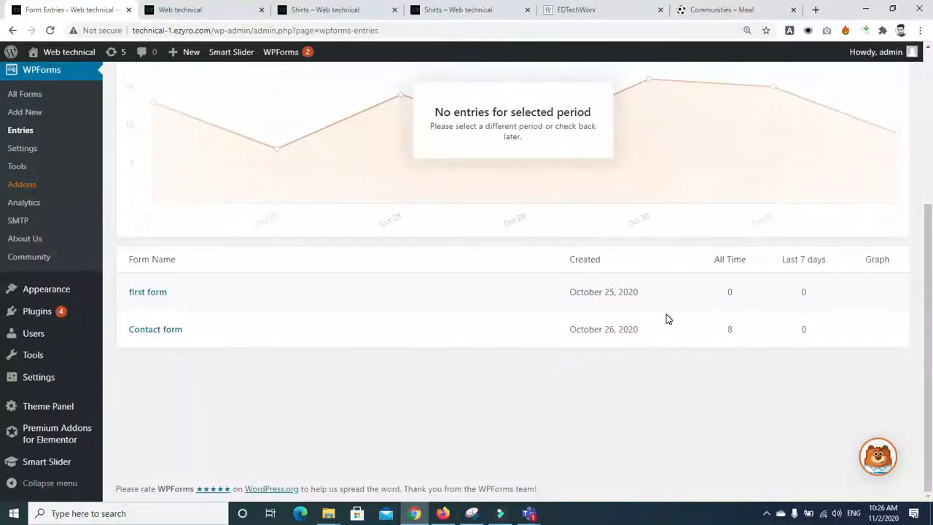
pyautogui.click(731, 332)
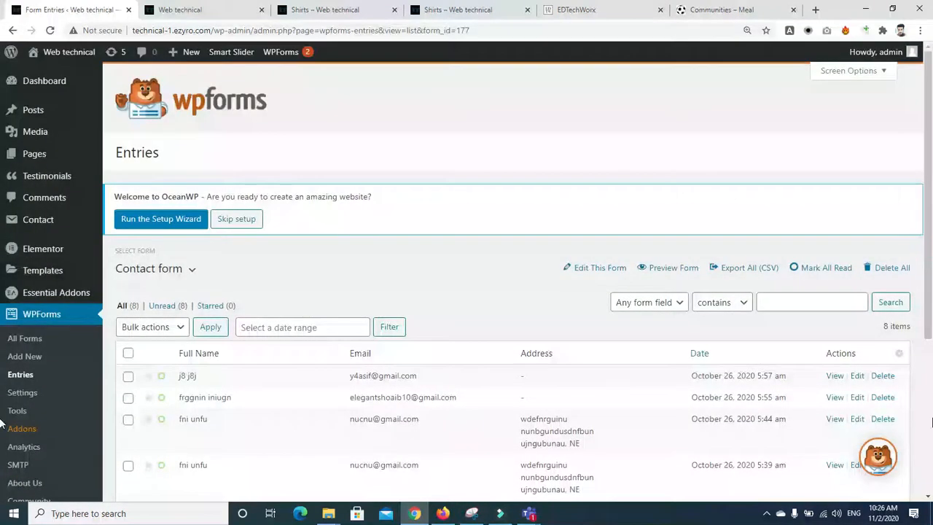
pyautogui.scroll(-4, 2, 424)
pyautogui.moveTo(926, 468)
pyautogui.mouseDown()
pyautogui.moveTo(927, 388)
pyautogui.moveTo(926, 451)
pyautogui.mouseUp()
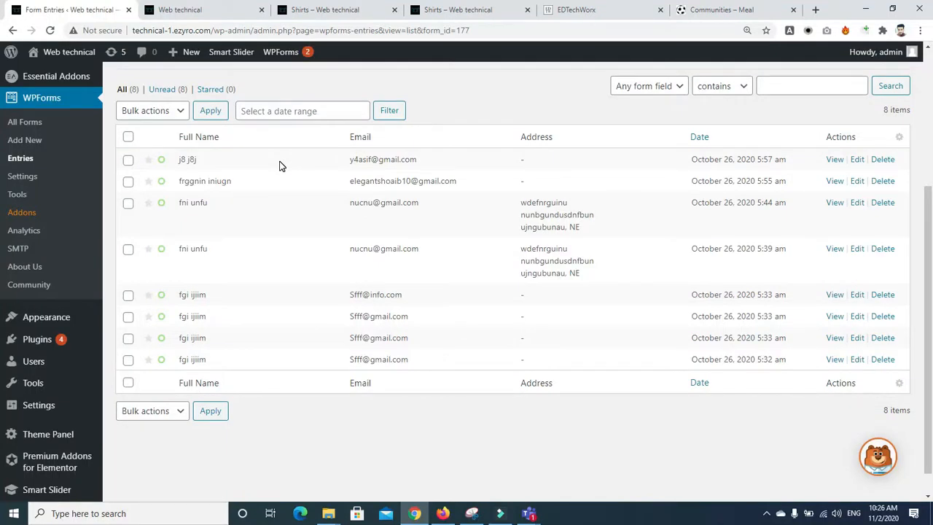
# Step: On the Shirts tab, change the address to the Contact us page and load it
pyautogui.click(197, 11)
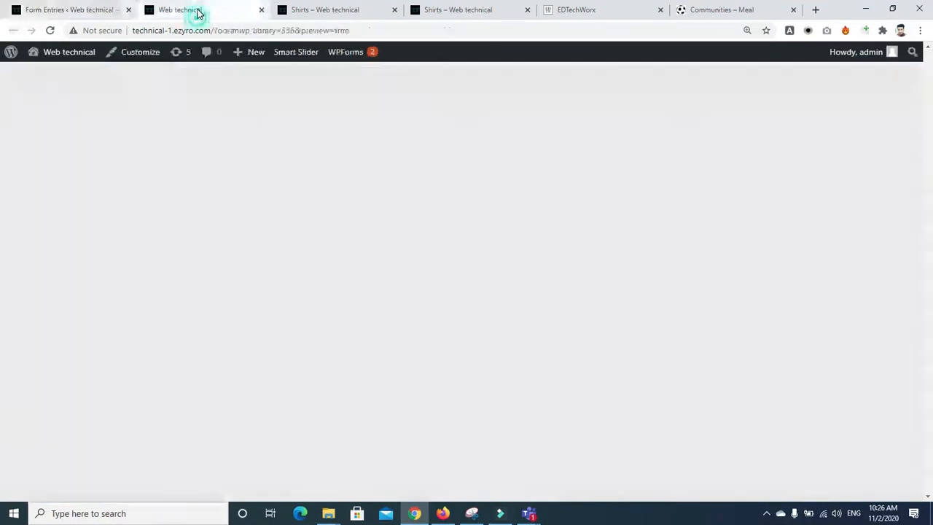
pyautogui.click(305, 12)
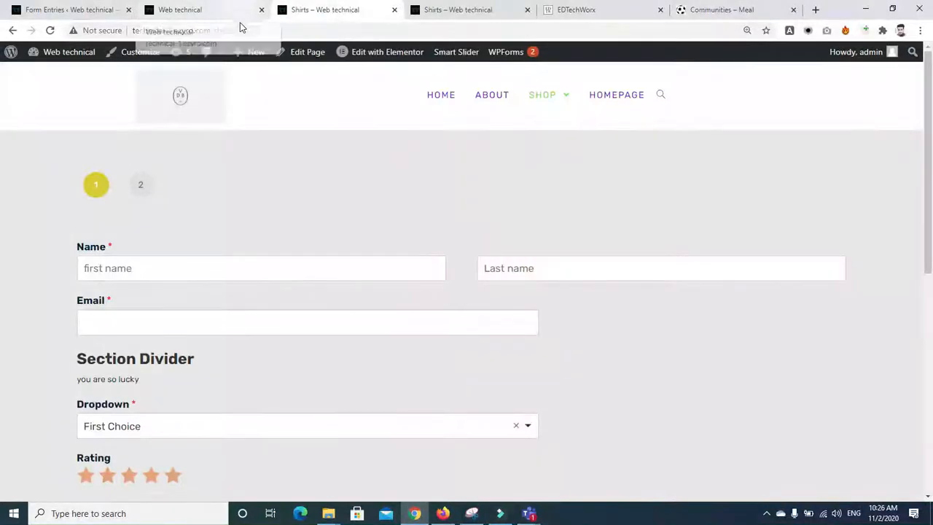
pyautogui.moveTo(579, 105)
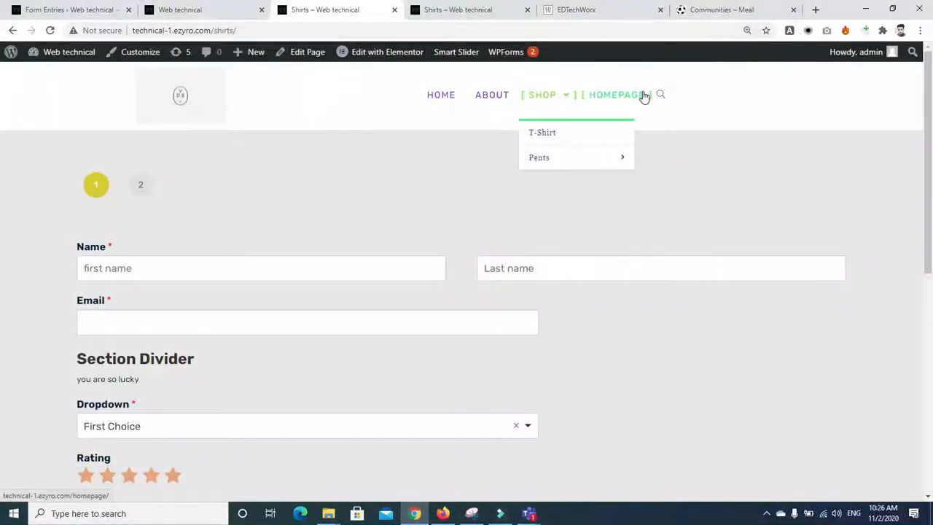
pyautogui.click(255, 31)
pyautogui.click(256, 31)
pyautogui.press('BackSpace')
pyautogui.press('BackSpace')
pyautogui.press('BackSpace')
pyautogui.press('BackSpace')
pyautogui.press('BackSpace')
pyautogui.press('BackSpace')
pyautogui.press('BackSpace')
pyautogui.write('cont')
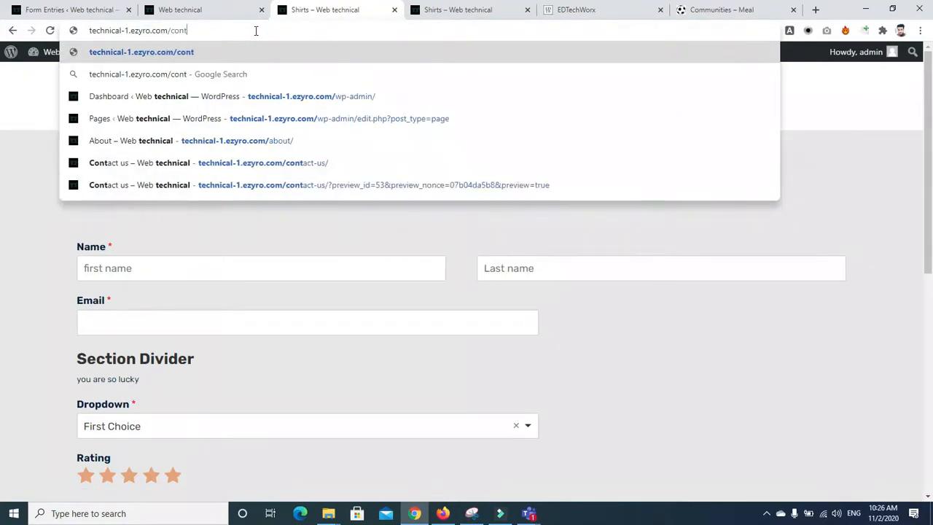
pyautogui.write('act')
pyautogui.press('Return')
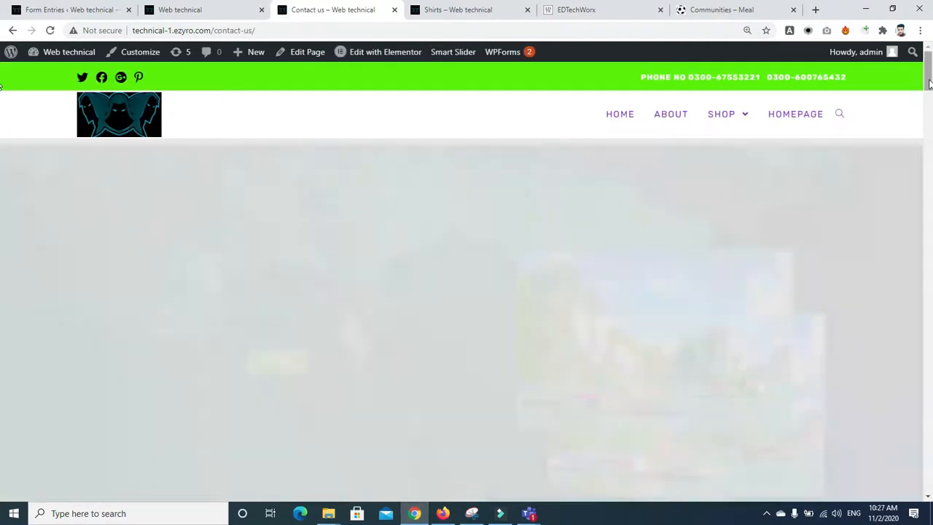
# Step: Fill the contact form with a test first name, last name, email and message, and submit it
pyautogui.moveTo(929, 85); pyautogui.dragTo(921, 146)
pyautogui.scroll(-3, 625, 199)
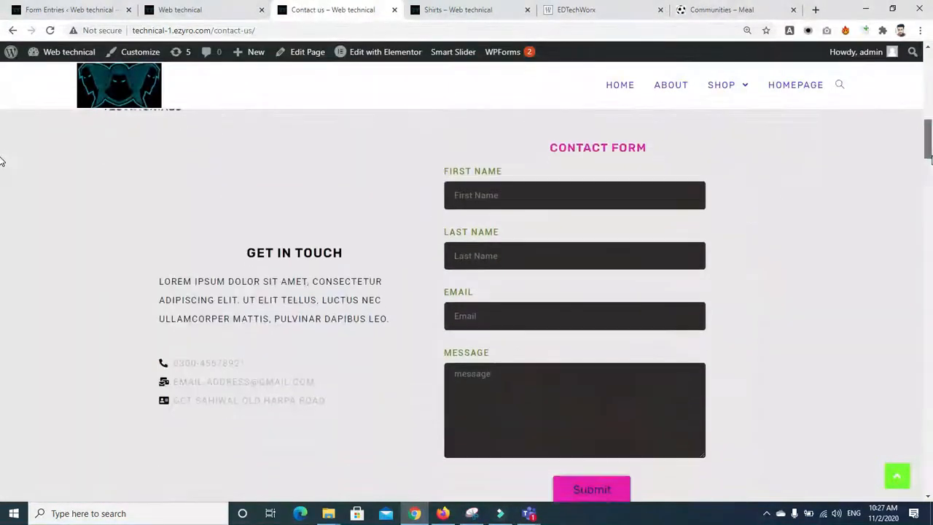
pyautogui.click(482, 151)
pyautogui.write('drefrgfni`')
pyautogui.press('Tab')
pyautogui.write('nini')
pyautogui.press('Tab')
pyautogui.press('Tab')
pyautogui.write('fvfn')
pyautogui.click(575, 443)
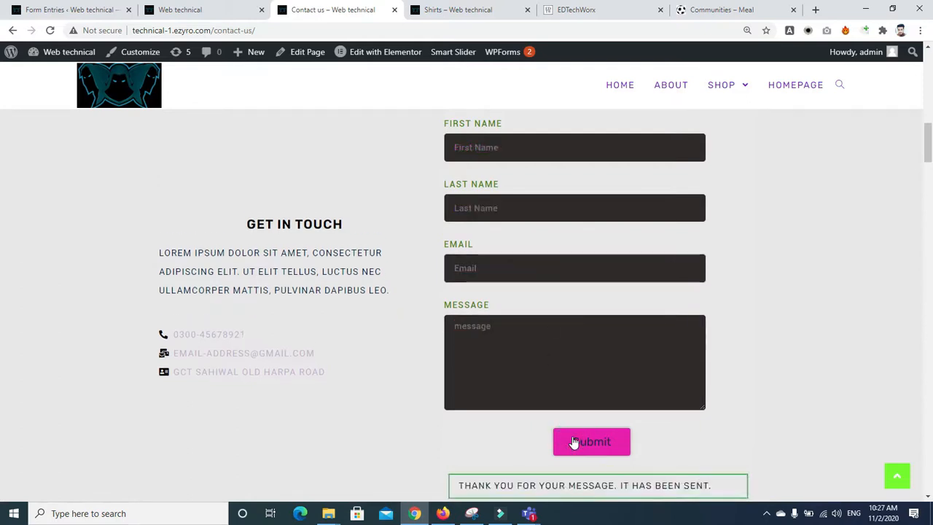
pyautogui.click(164, 11)
# Step: Reload the Form Entries tab, then go back to the WPForms Entries overview
pyautogui.click(81, 10)
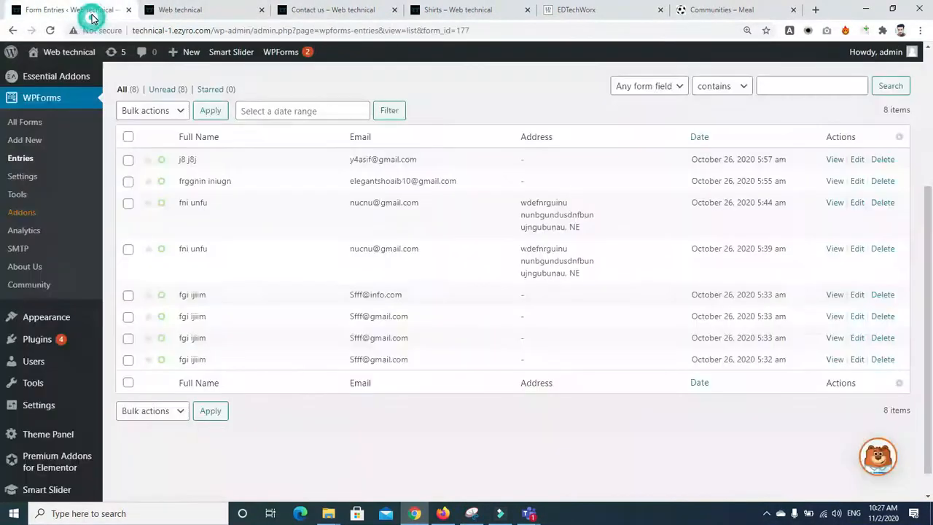
pyautogui.click(51, 31)
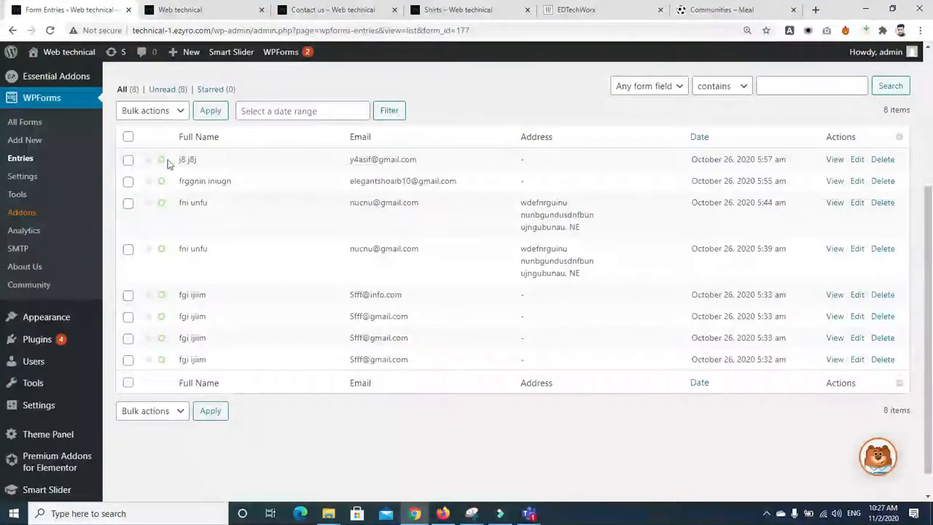
pyautogui.click(12, 31)
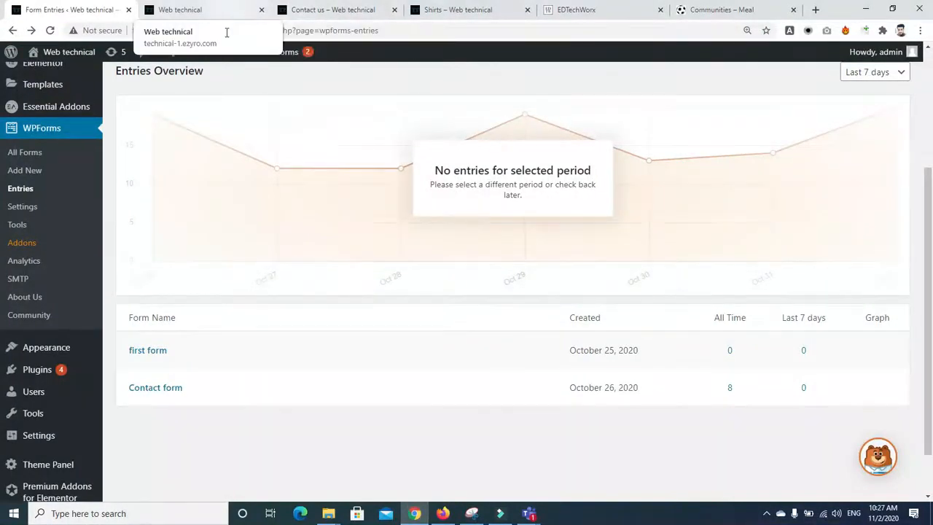
# Step: In the Shirts page form, enter a name and email and choose First Item - $ 10.00
pyautogui.click(434, 10)
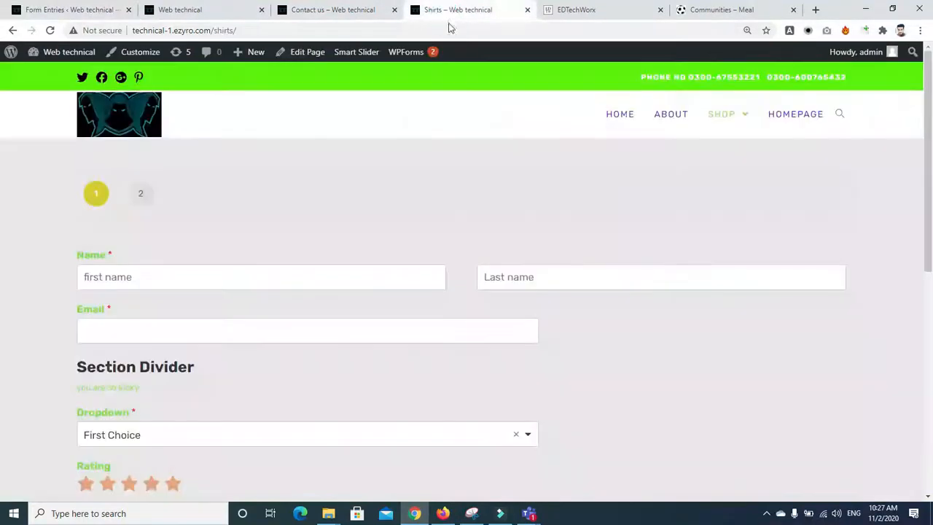
pyautogui.click(297, 272)
pyautogui.write('iwdefi')
pyautogui.press('Tab')
pyautogui.write('iin')
pyautogui.press('Tab')
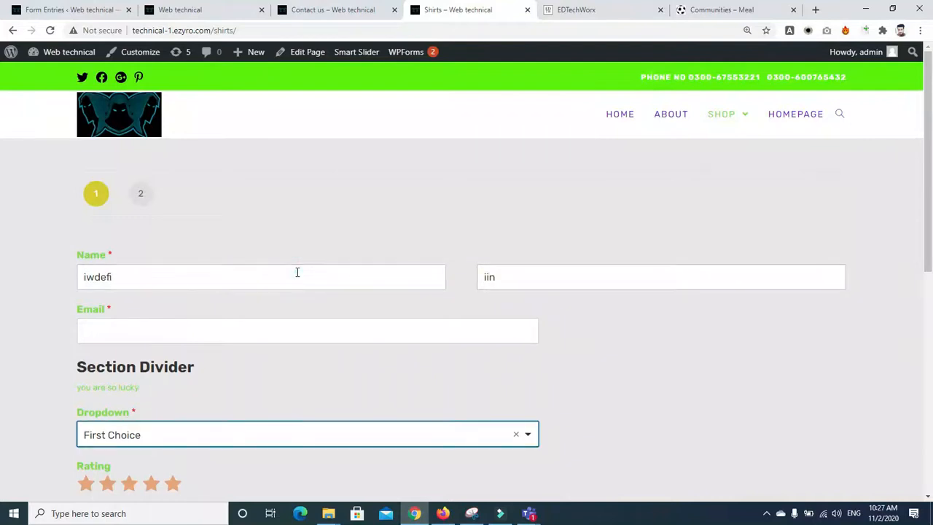
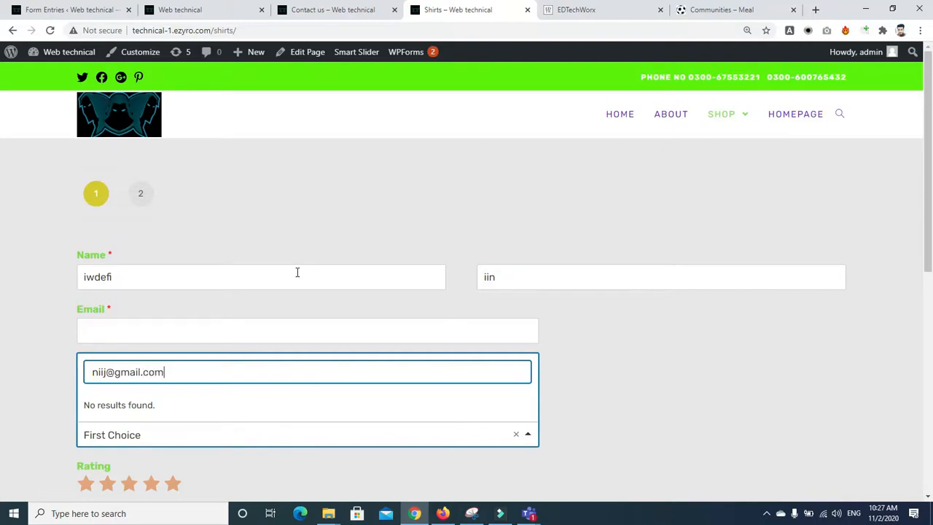
pyautogui.press('Escape')
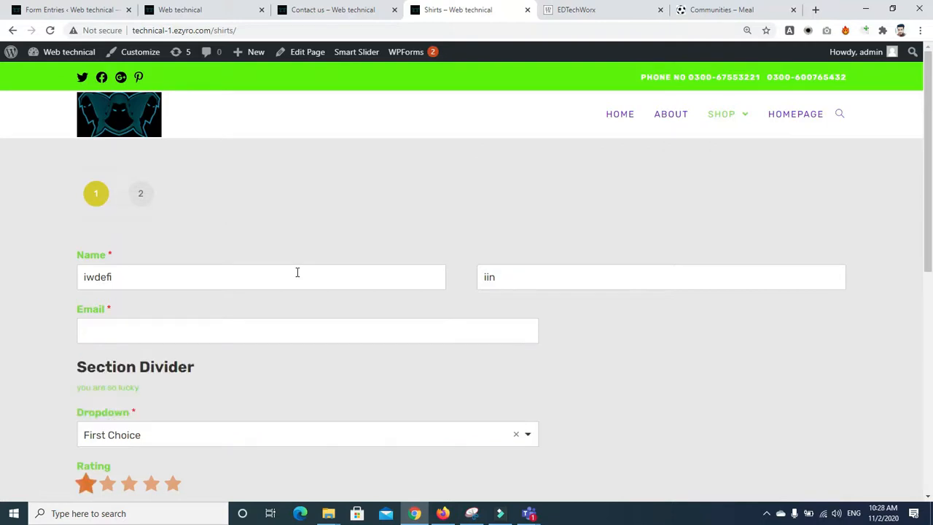
pyautogui.scroll(-5, 499, 376)
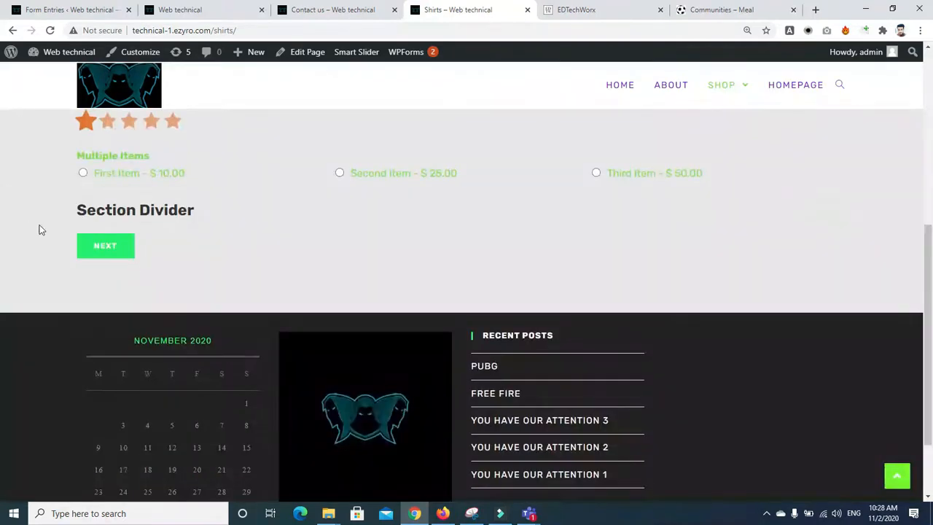
pyautogui.click(83, 173)
# Step: Correct the email error, advance to the second page and submit the Shirts form
pyautogui.click(98, 246)
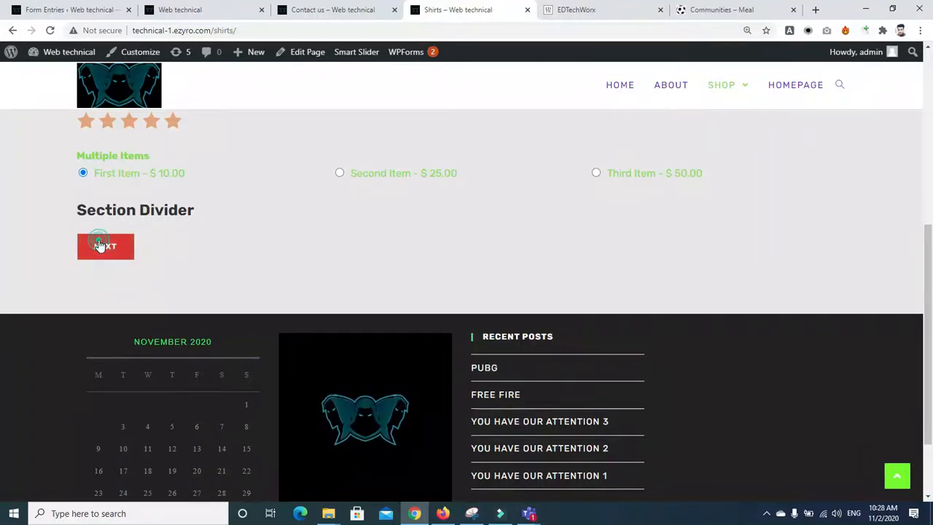
pyautogui.write('ijweifj')
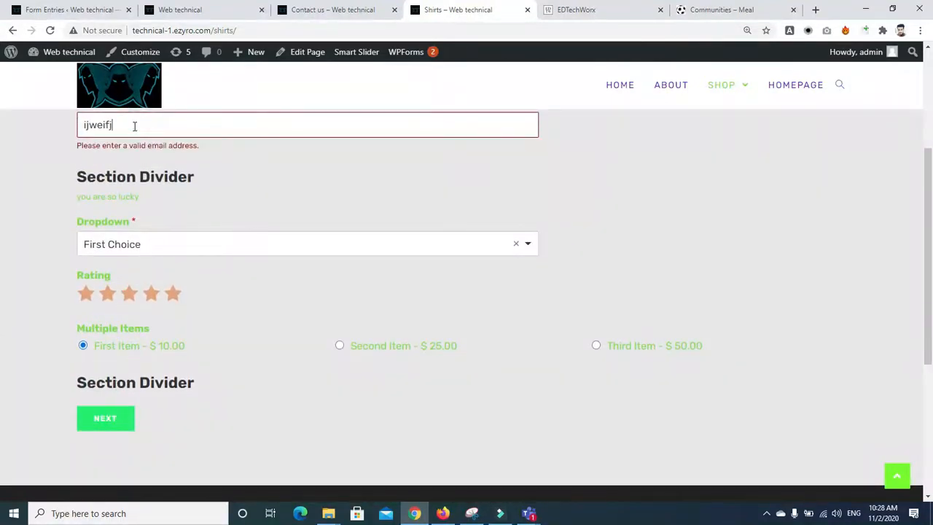
pyautogui.click(119, 418)
pyautogui.click(121, 246)
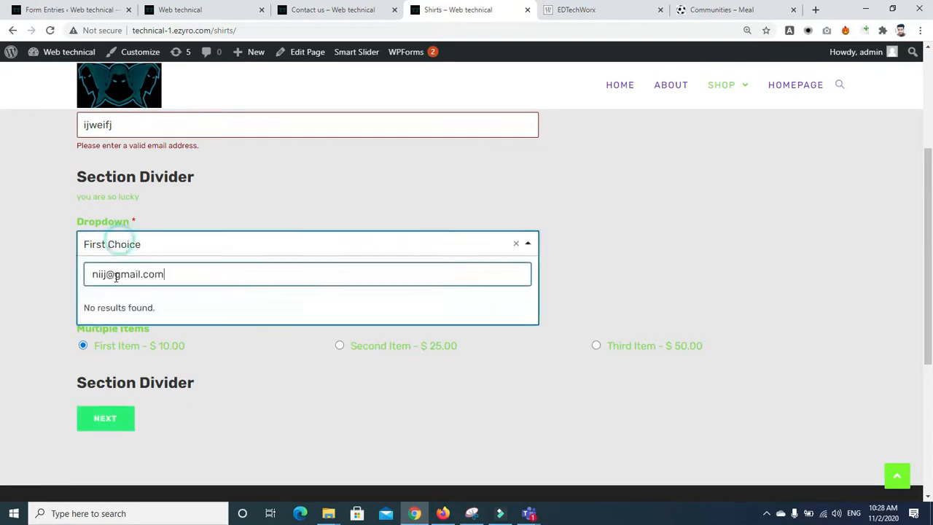
pyautogui.click(111, 426)
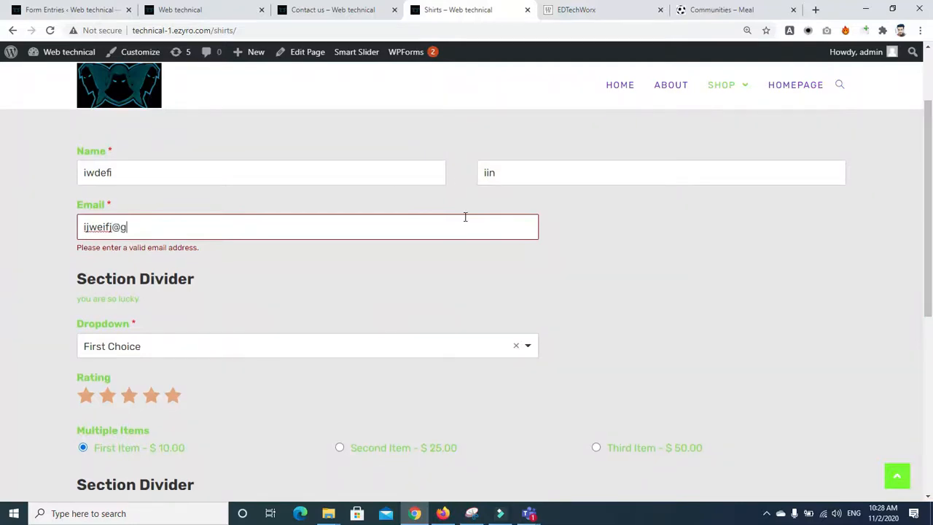
pyautogui.write('mail.com')
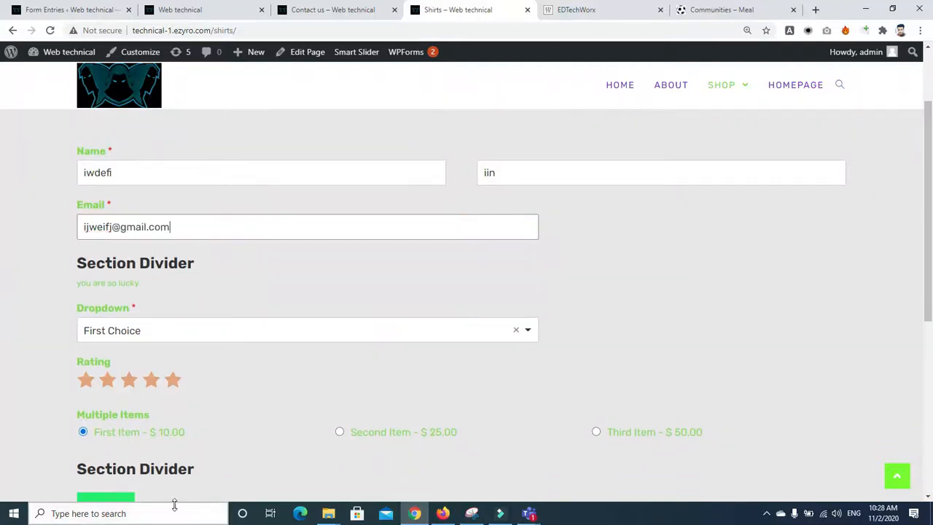
pyautogui.click(108, 500)
pyautogui.click(120, 302)
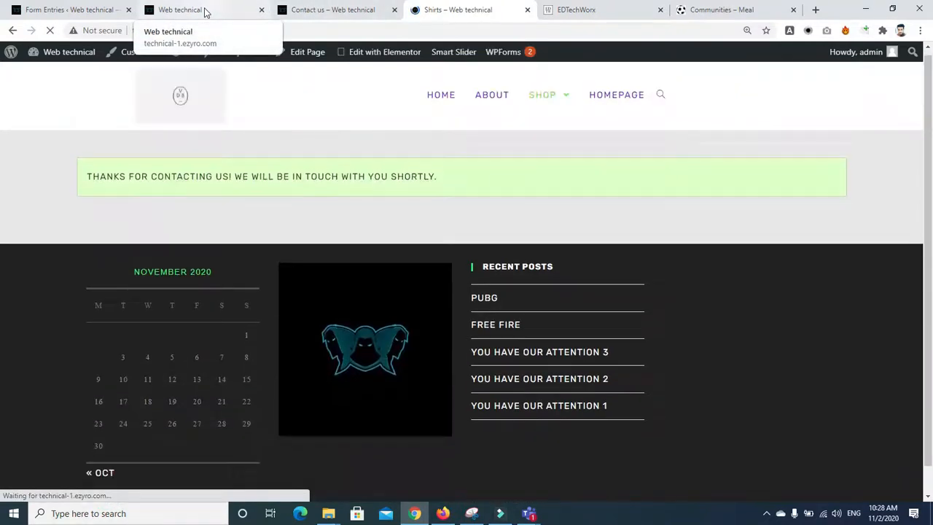
pyautogui.click(209, 10)
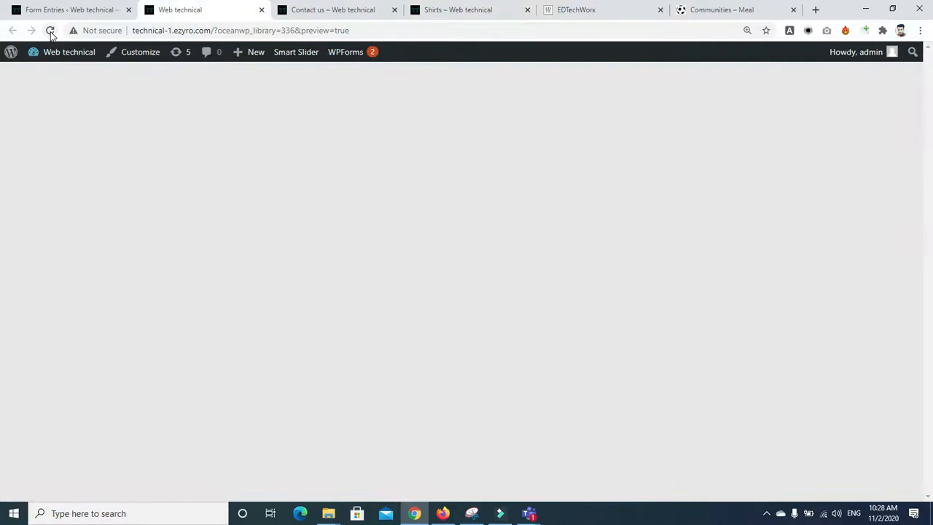
# Step: Reload the Entries overview and open the details of first form's single new entry
pyautogui.click(42, 11)
pyautogui.click(50, 31)
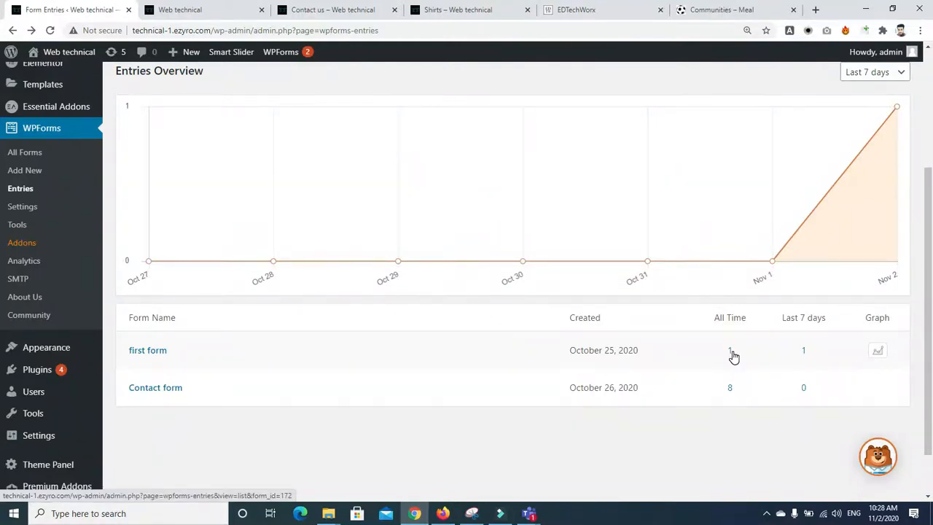
pyautogui.scroll(2, 734, 355)
pyautogui.scroll(-3, 699, 321)
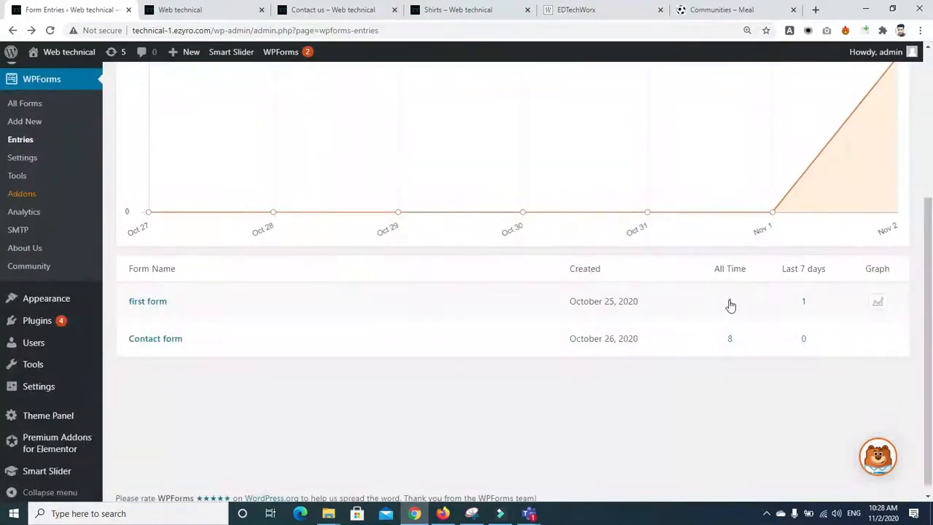
pyautogui.click(730, 302)
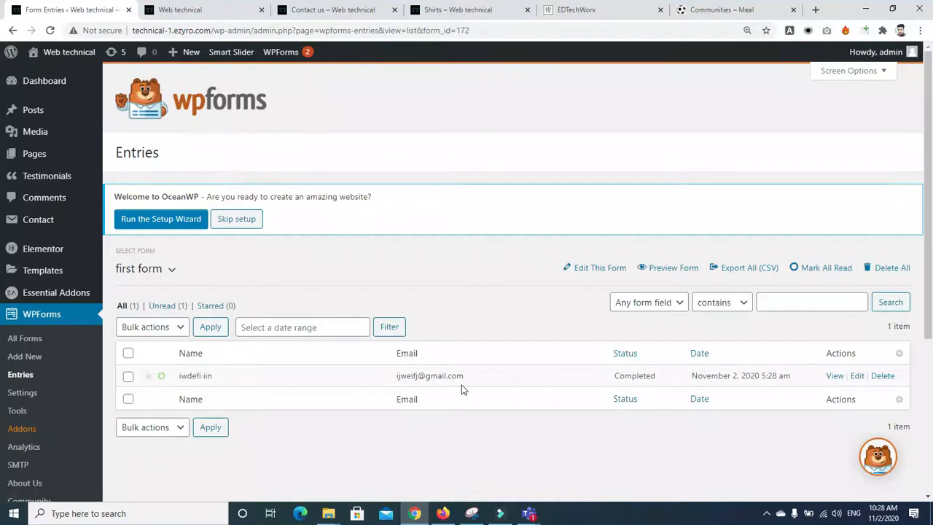
pyautogui.click(833, 377)
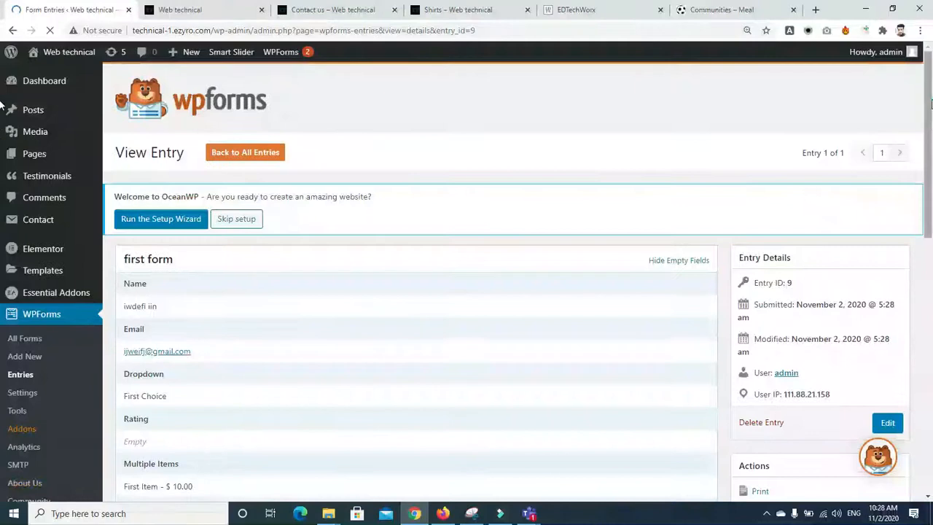
pyautogui.moveTo(931, 107)
pyautogui.mouseDown()
pyautogui.moveTo(932, 313)
pyautogui.moveTo(927, 107)
pyautogui.mouseUp()
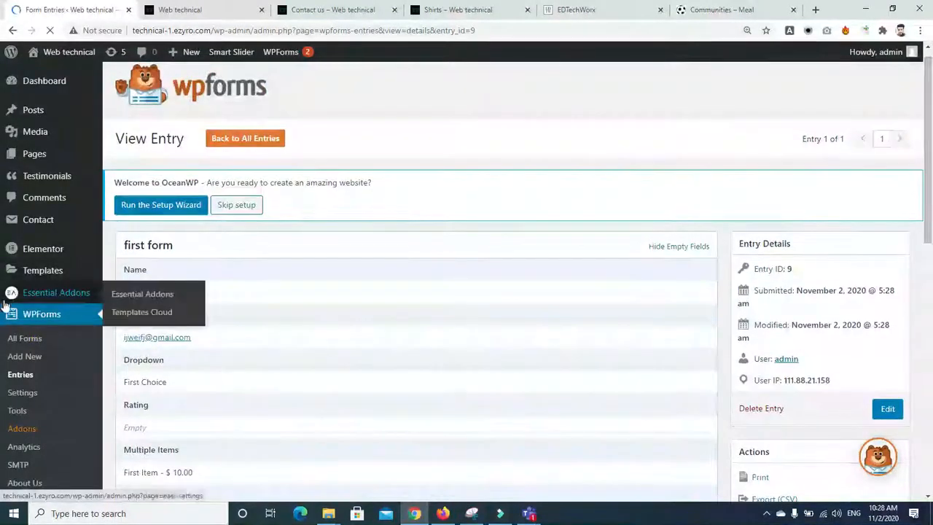
pyautogui.click(42, 314)
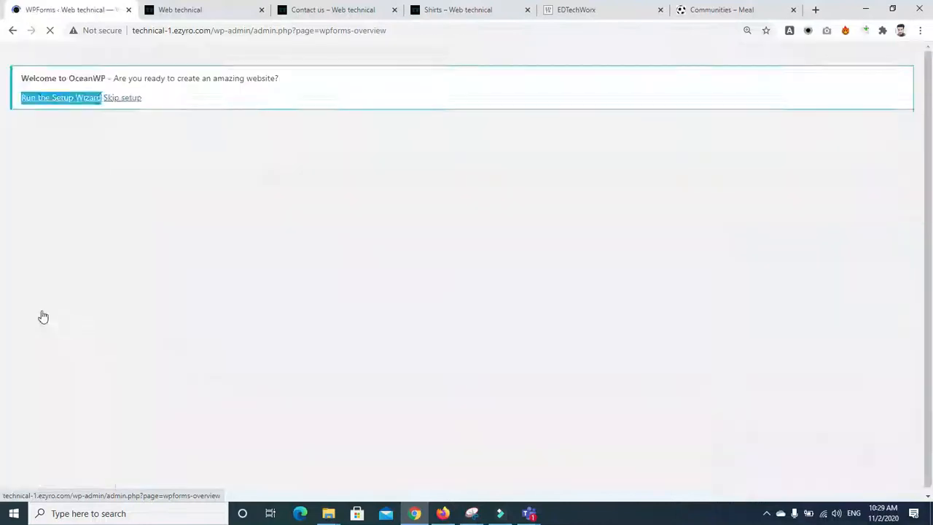
# Step: Open the Contact form's entries from WPForms Entries and scroll through all 8
pyautogui.scroll(-3, 2, 196)
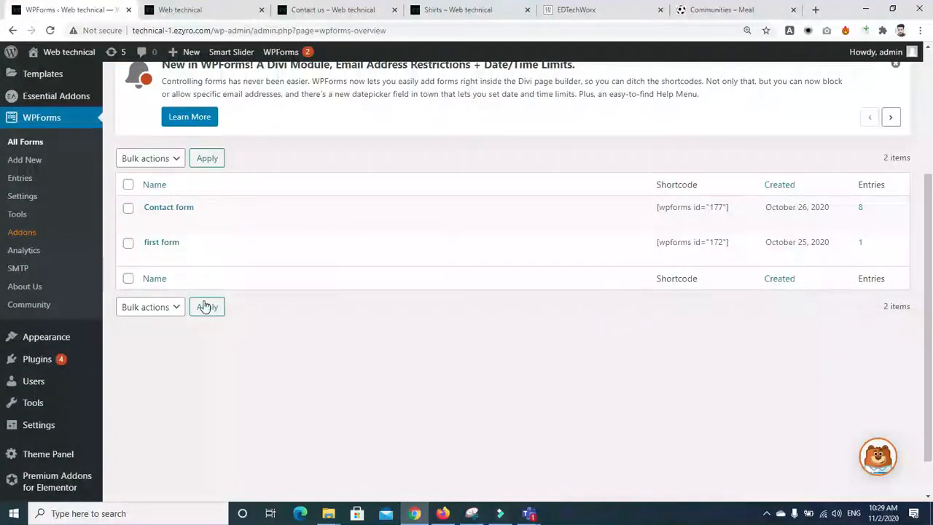
pyautogui.click(862, 208)
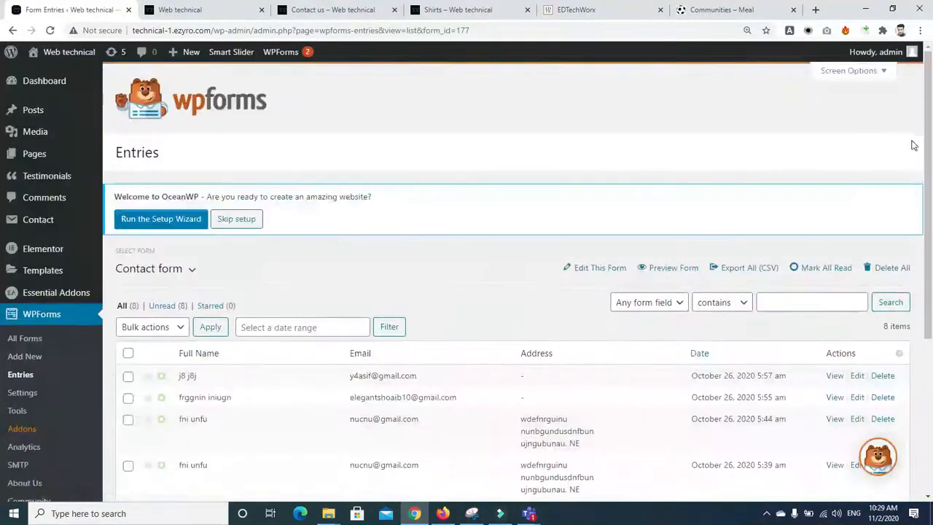
pyautogui.scroll(-3, 473, 219)
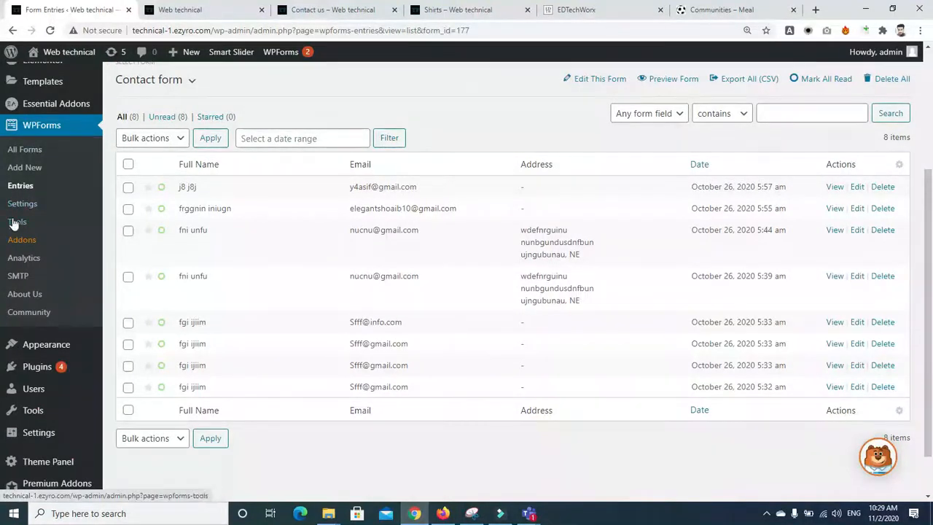
pyautogui.click(21, 186)
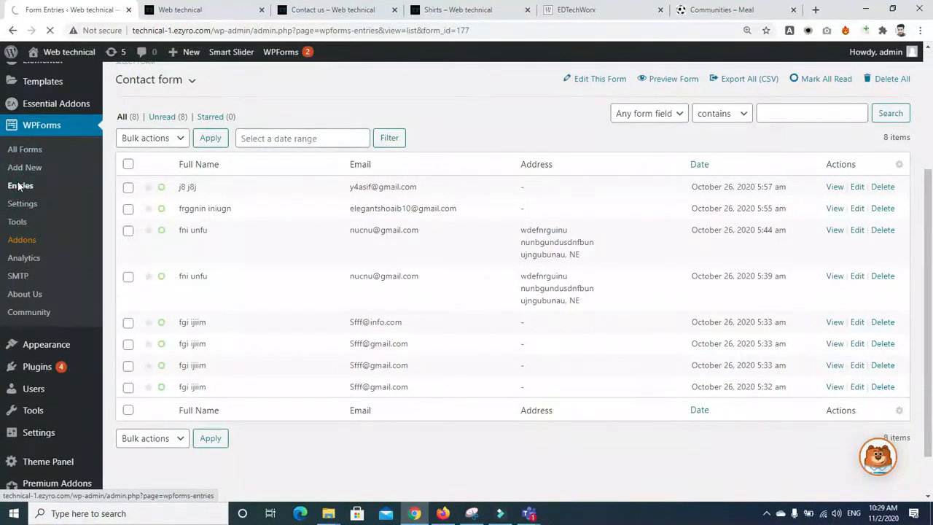
pyautogui.scroll(-4, 243, 365)
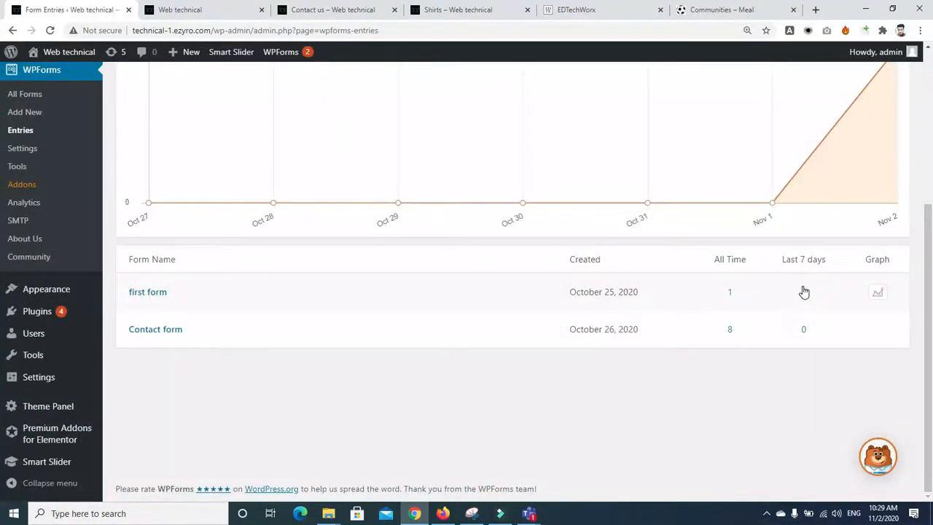
pyautogui.click(730, 330)
pyautogui.scroll(-3, 534, 235)
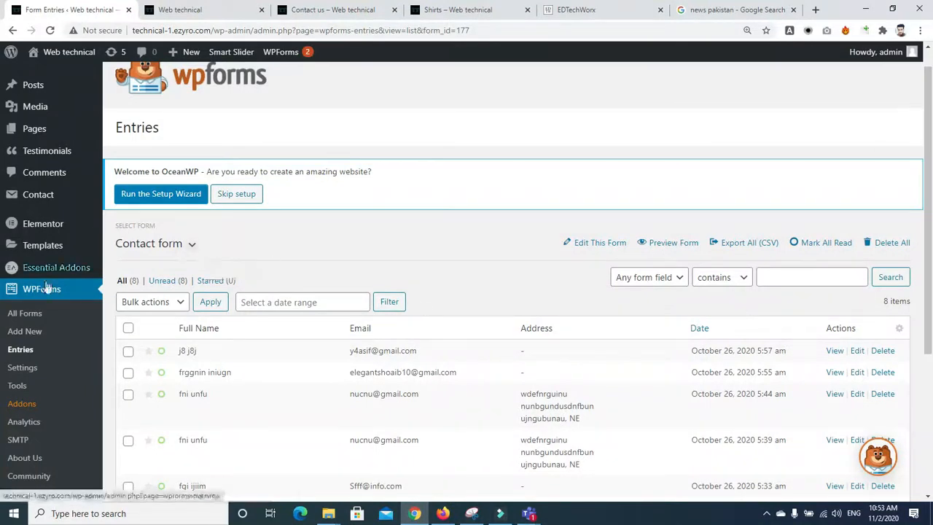
pyautogui.moveTo(38, 257)
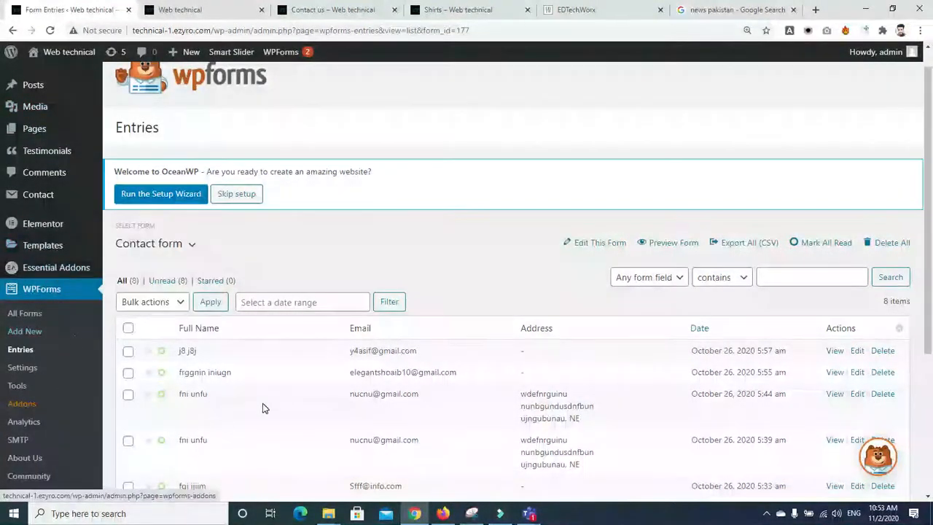
pyautogui.scroll(-2, 2, 360)
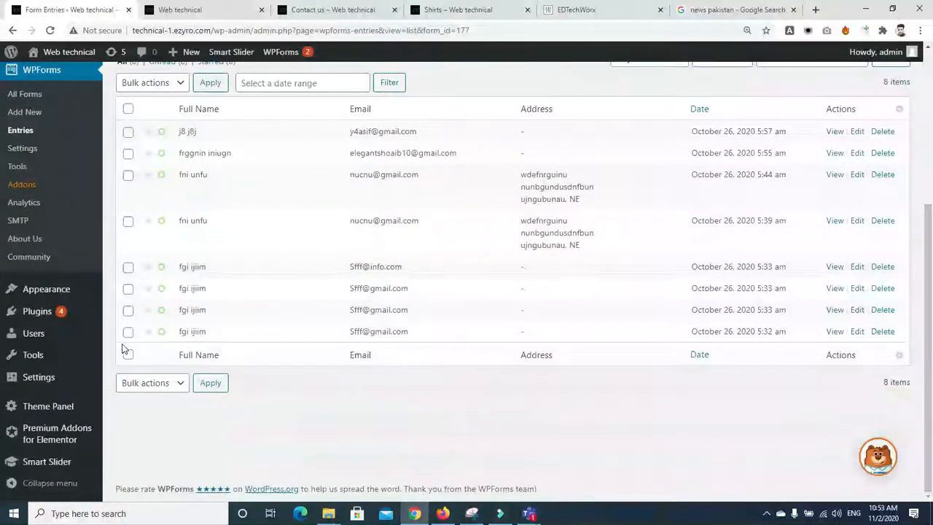
pyautogui.moveTo(37, 287)
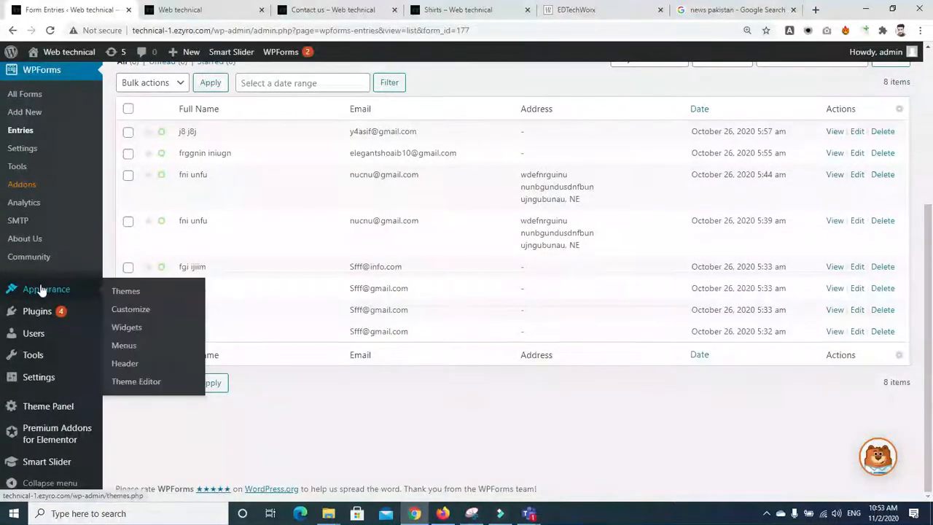
# Step: Go to Appearance > Widgets and expand the Left Sidebar widget area
pyautogui.click(126, 330)
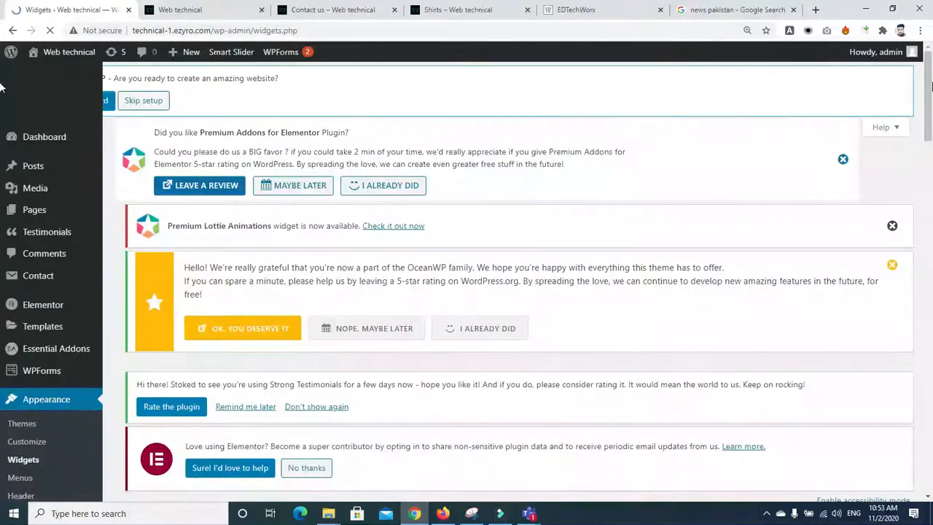
pyautogui.moveTo(930, 86); pyautogui.dragTo(927, 208)
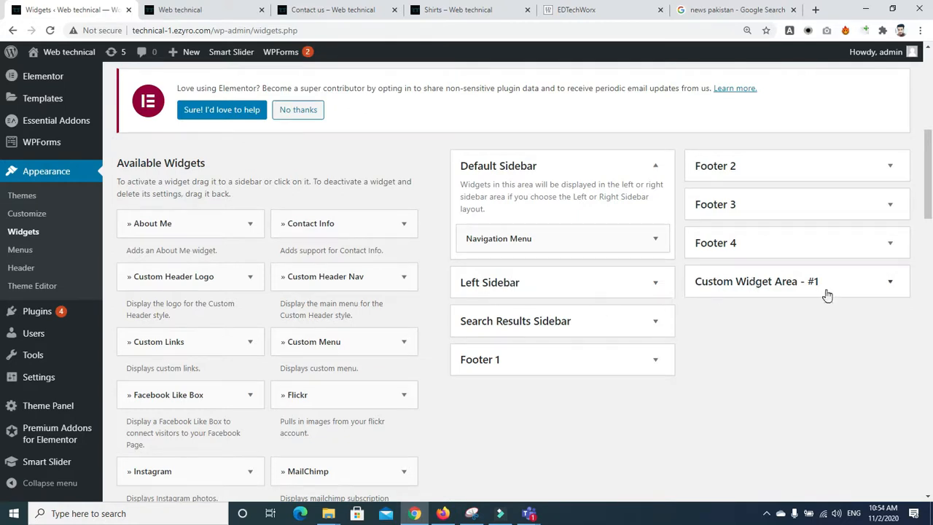
pyautogui.click(854, 289)
pyautogui.click(852, 287)
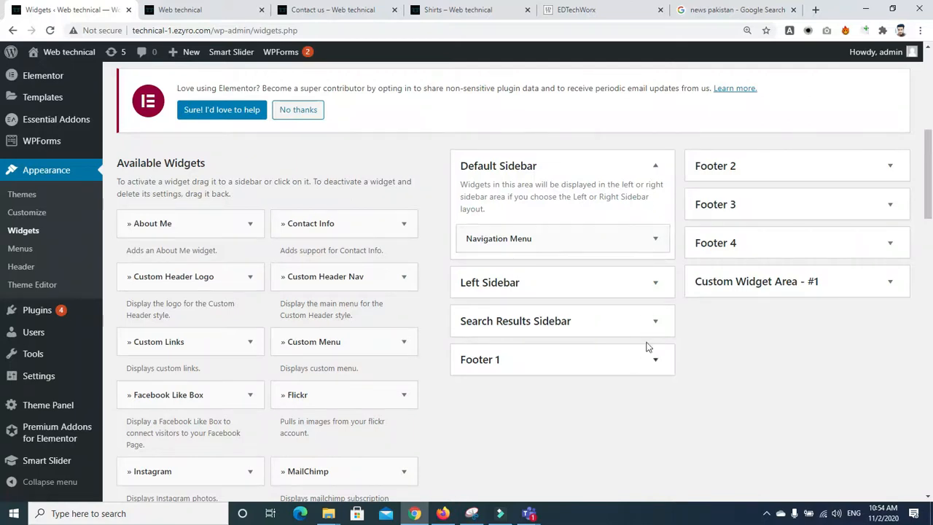
pyautogui.click(654, 284)
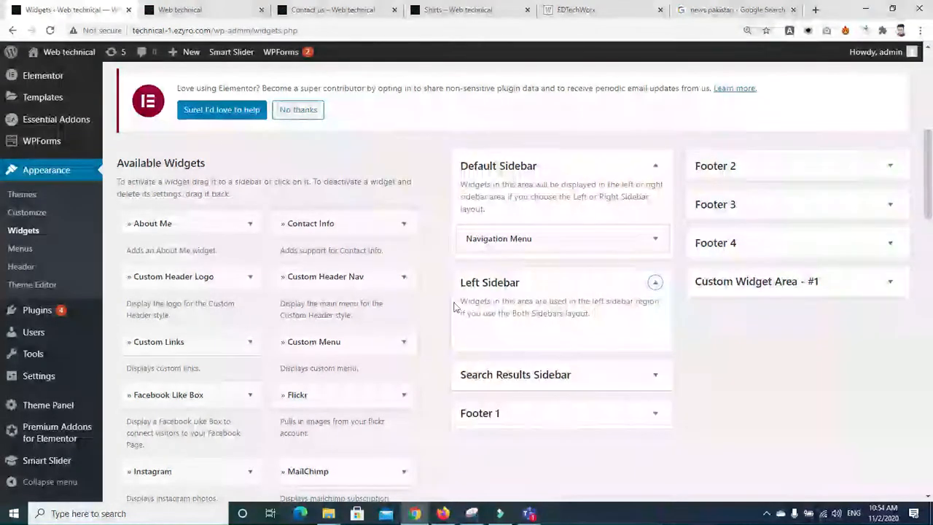
pyautogui.scroll(-1, 375, 284)
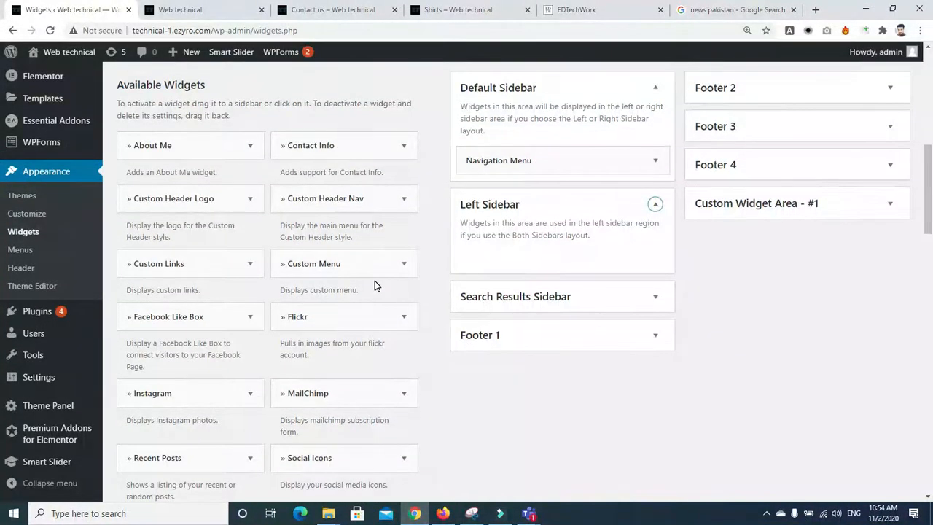
# Step: Add an Instagram widget to Left Sidebar with Style 3 images and save it
pyautogui.moveTo(226, 405); pyautogui.dragTo(573, 260)
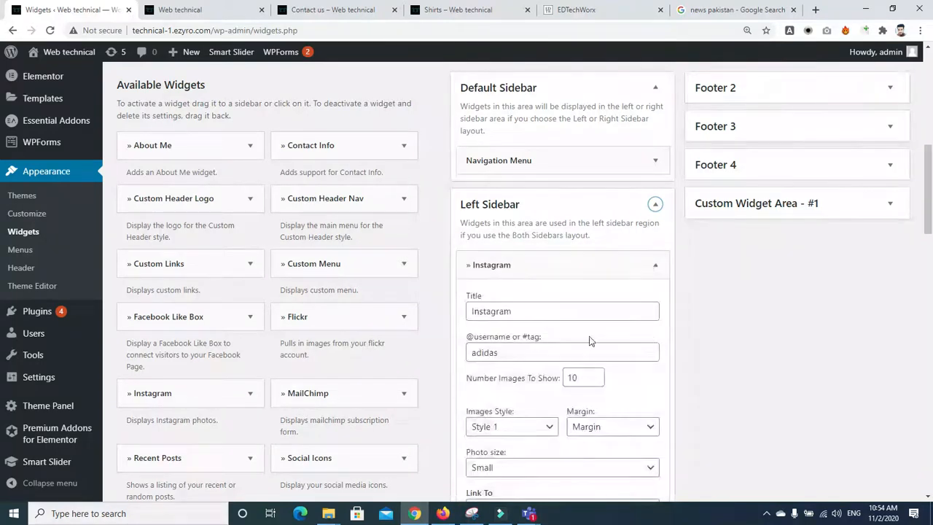
pyautogui.scroll(-2, 590, 341)
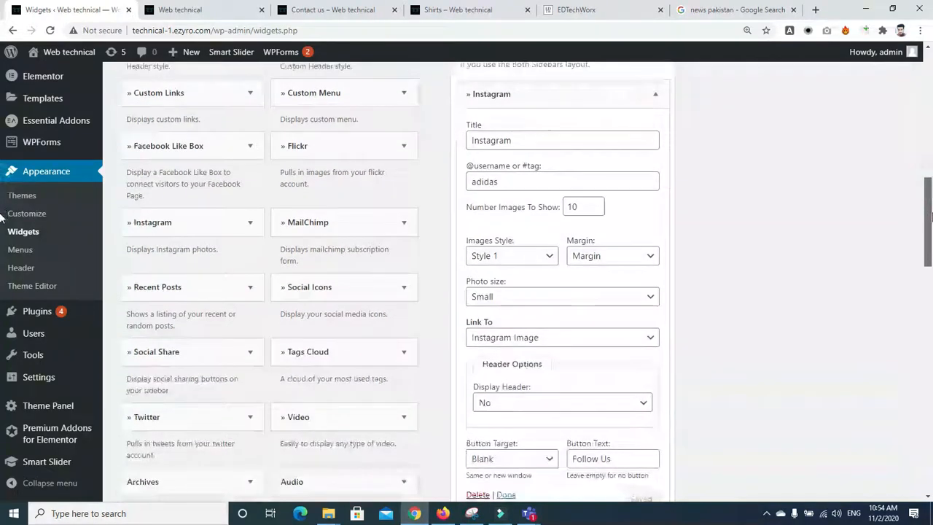
pyautogui.click(543, 259)
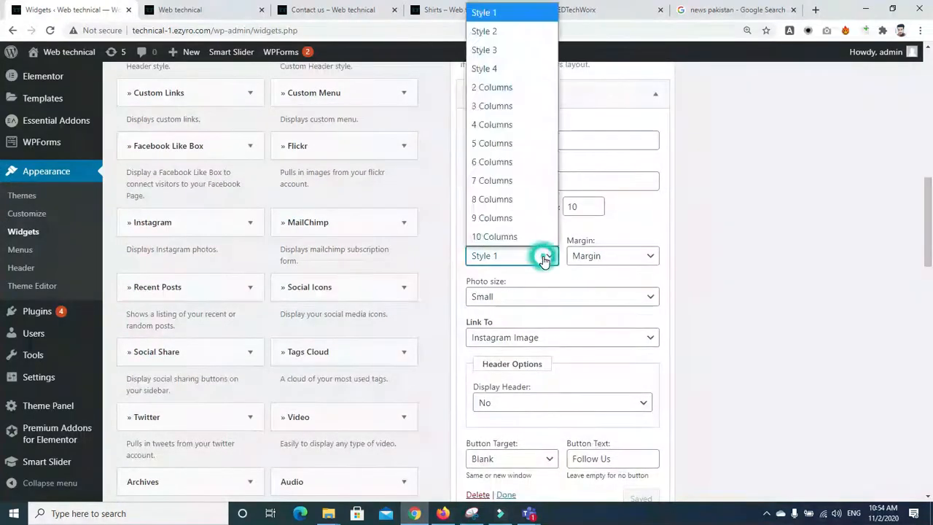
pyautogui.click(501, 49)
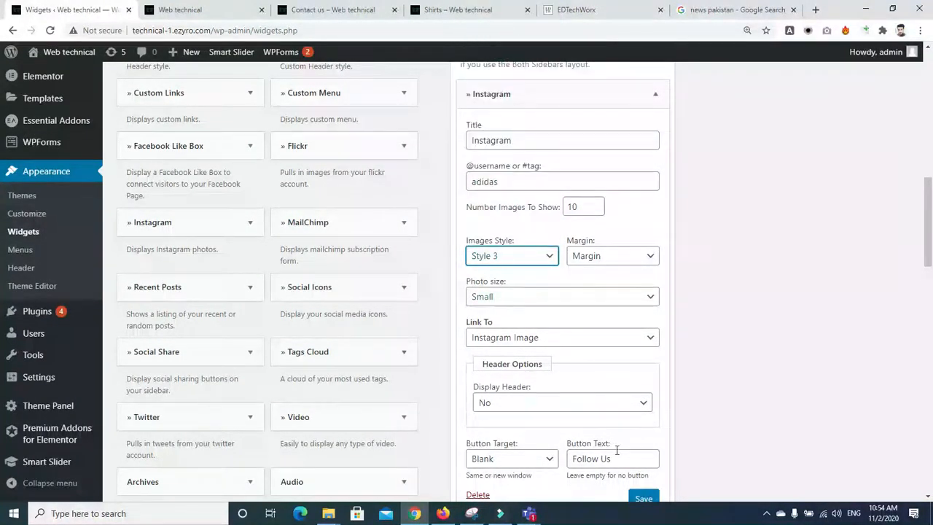
pyautogui.click(640, 498)
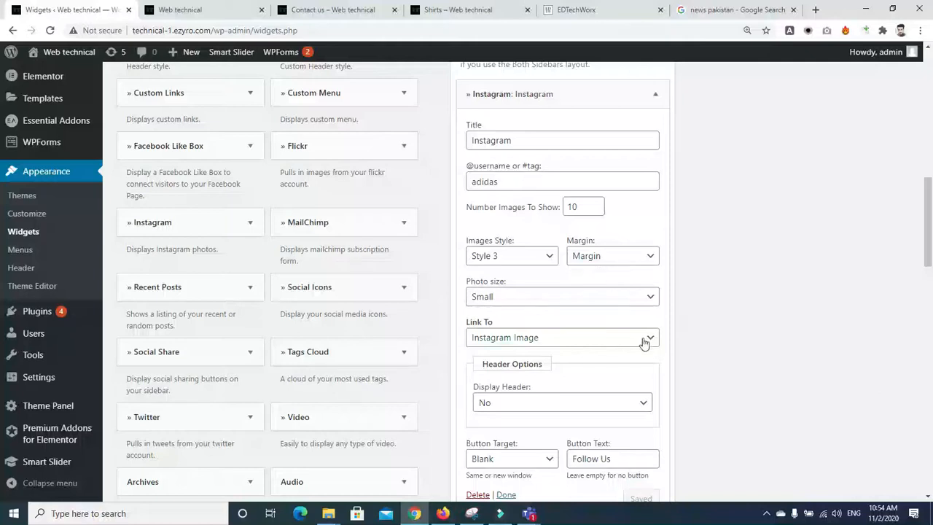
pyautogui.click(647, 106)
# Step: Drag a Social Icons widget into the Left Sidebar
pyautogui.scroll(-1, 931, 222)
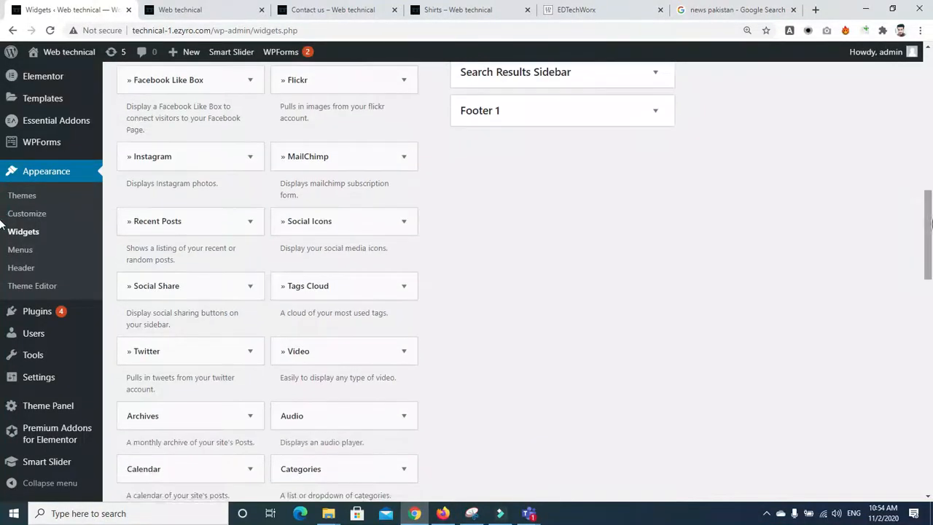
pyautogui.scroll(2, 920, 219)
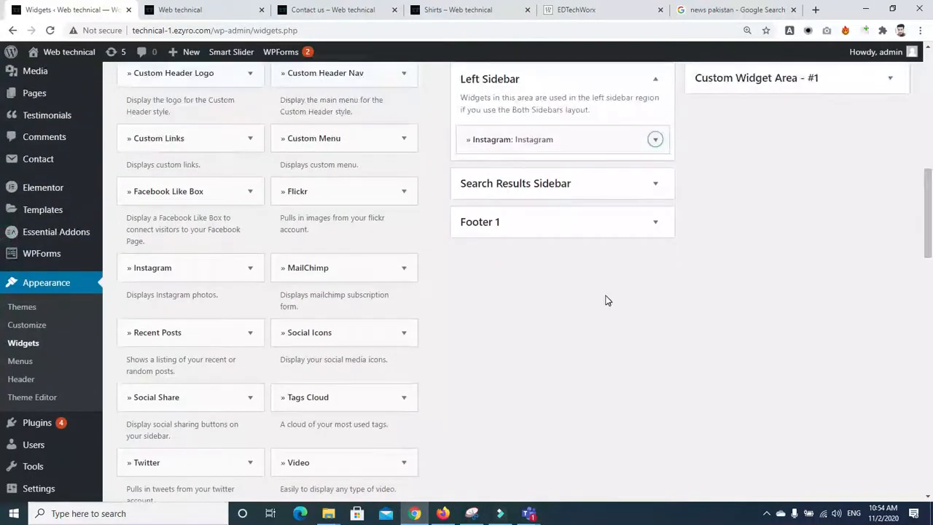
pyautogui.moveTo(348, 328); pyautogui.dragTo(537, 167)
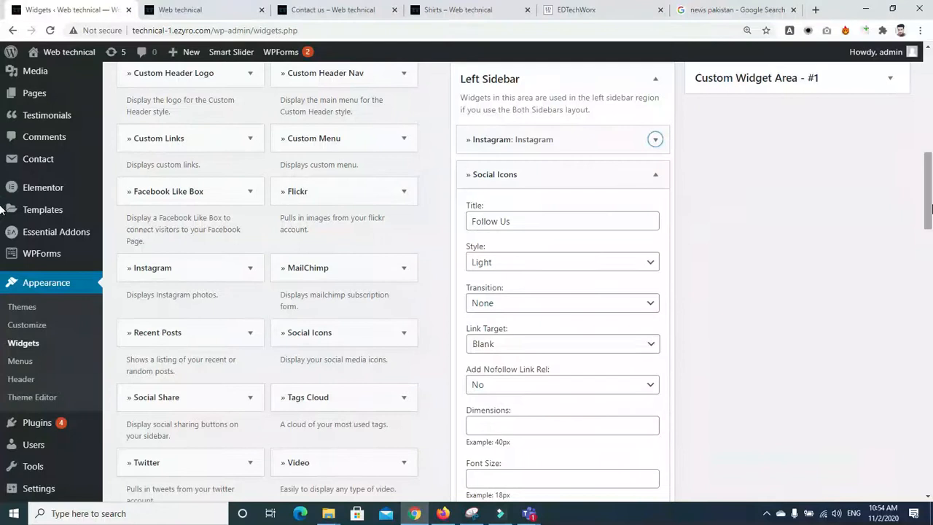
pyautogui.scroll(-2, 685, 219)
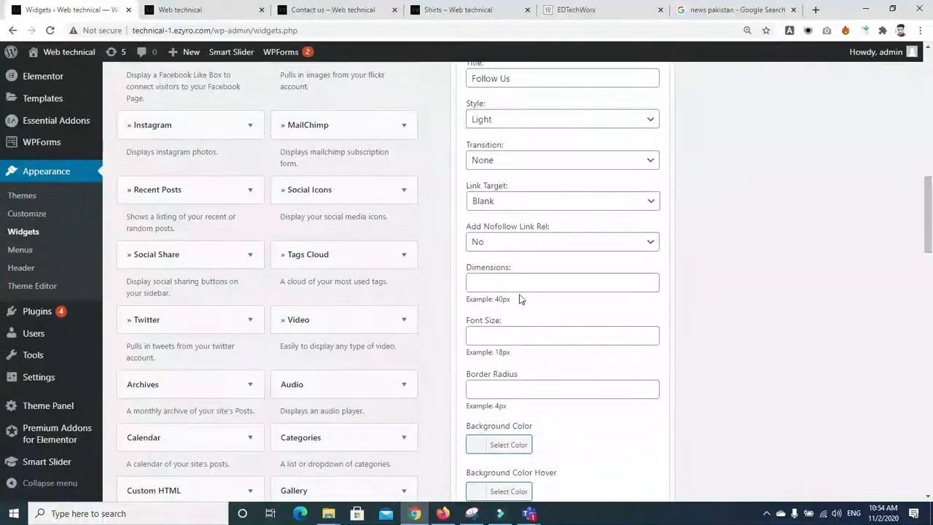
pyautogui.scroll(-3, 883, 265)
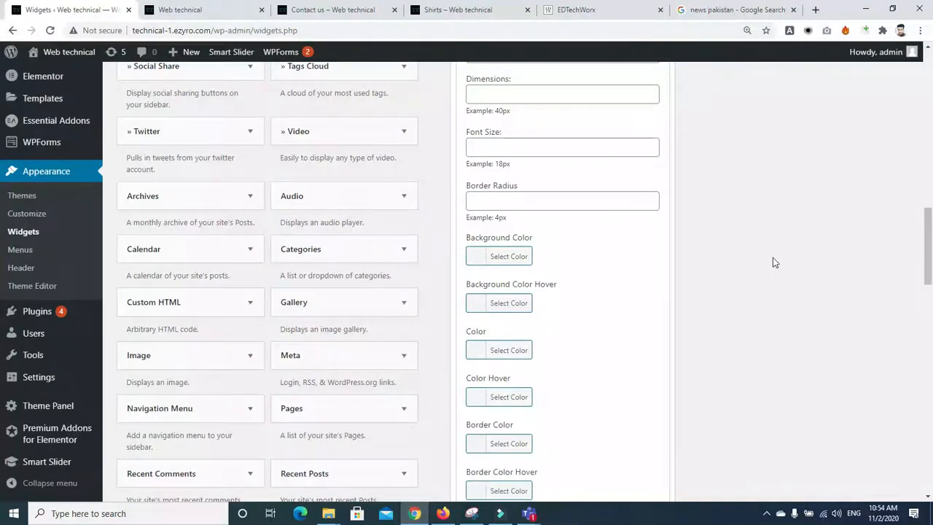
pyautogui.scroll(-6, 774, 262)
# Step: Fill in the Twitter, Facebook (9), Instagram (INI), GooglePlus (NIN) and LinkedIn (YY) links
pyautogui.click(580, 203)
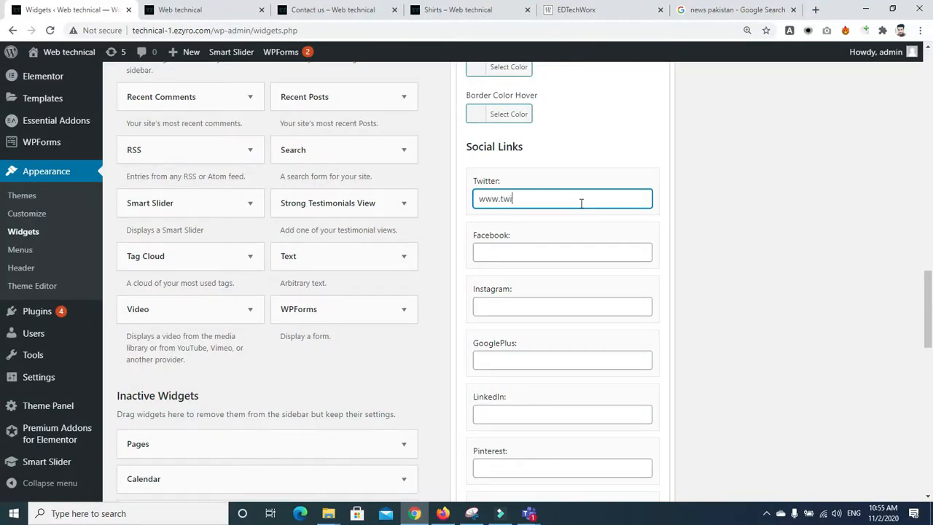
pyautogui.click(542, 250)
pyautogui.write('9')
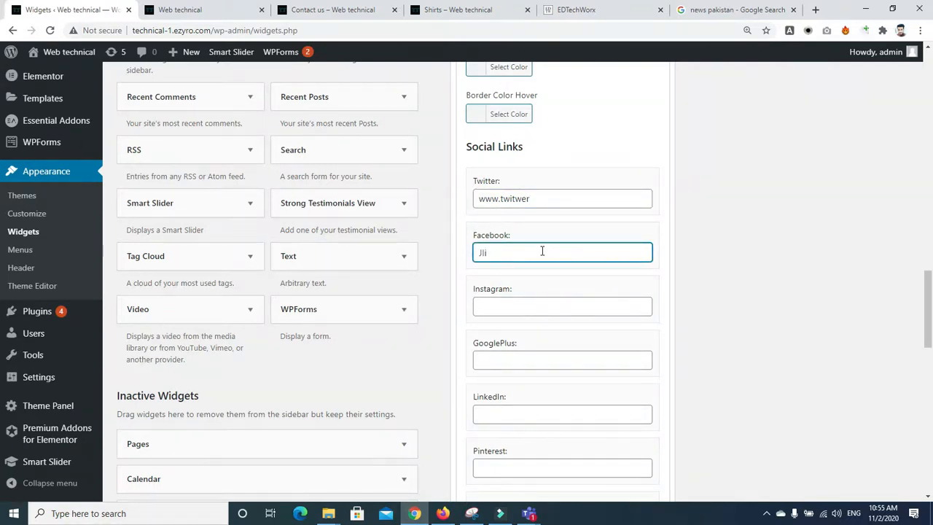
pyautogui.click(523, 305)
pyautogui.write('INI')
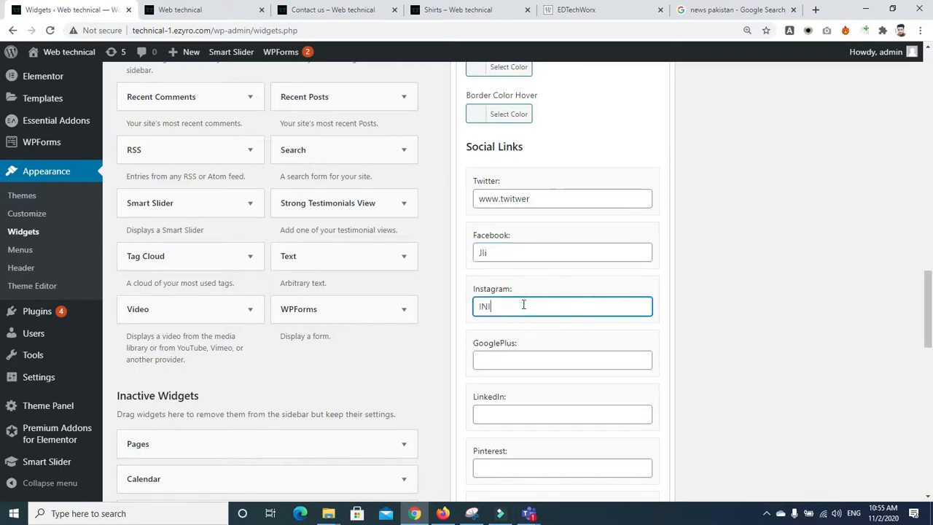
pyautogui.click(523, 354)
pyautogui.write('NIN')
pyautogui.click(530, 418)
pyautogui.write('YY')
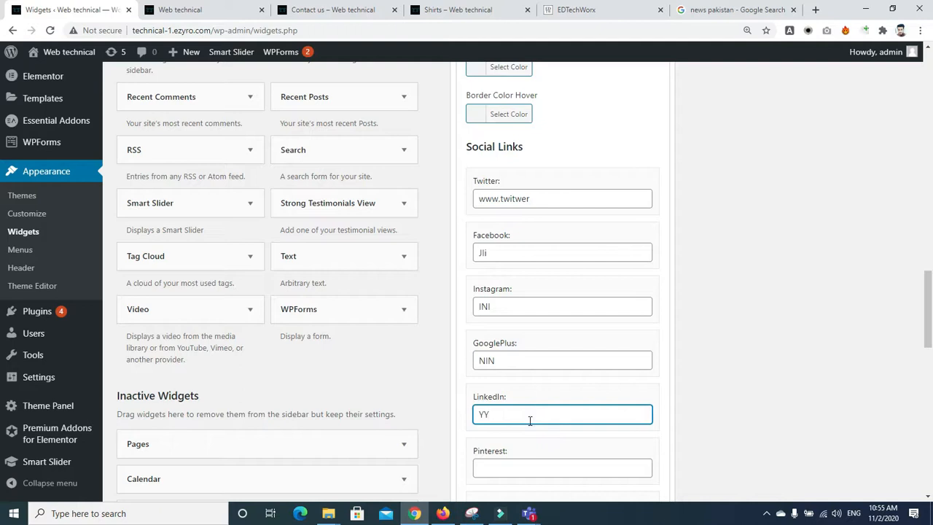
# Step: Collapse the Social Icons widget settings
pyautogui.scroll(-2, 530, 421)
pyautogui.scroll(6, 2, 264)
pyautogui.scroll(5, 2, 263)
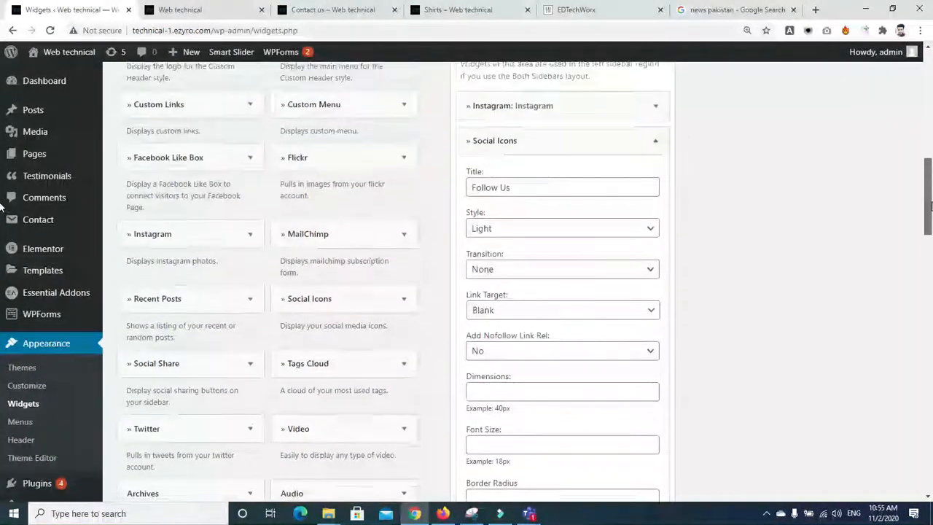
pyautogui.scroll(1, 2, 207)
pyautogui.click(656, 198)
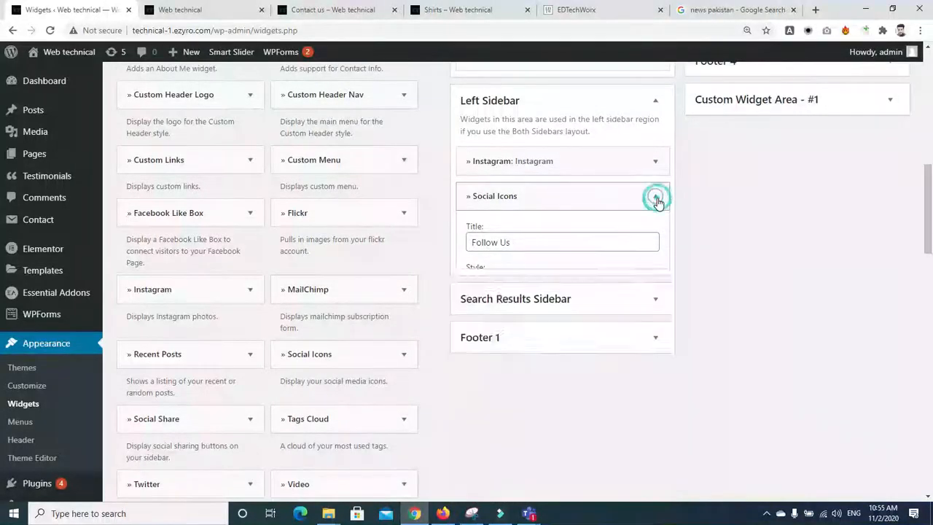
pyautogui.scroll(-4, 2, 269)
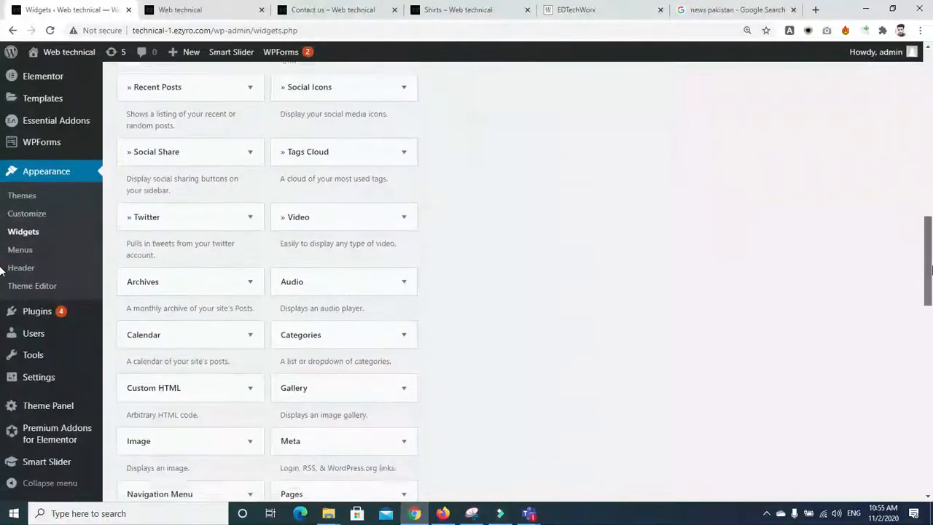
pyautogui.scroll(1, 884, 307)
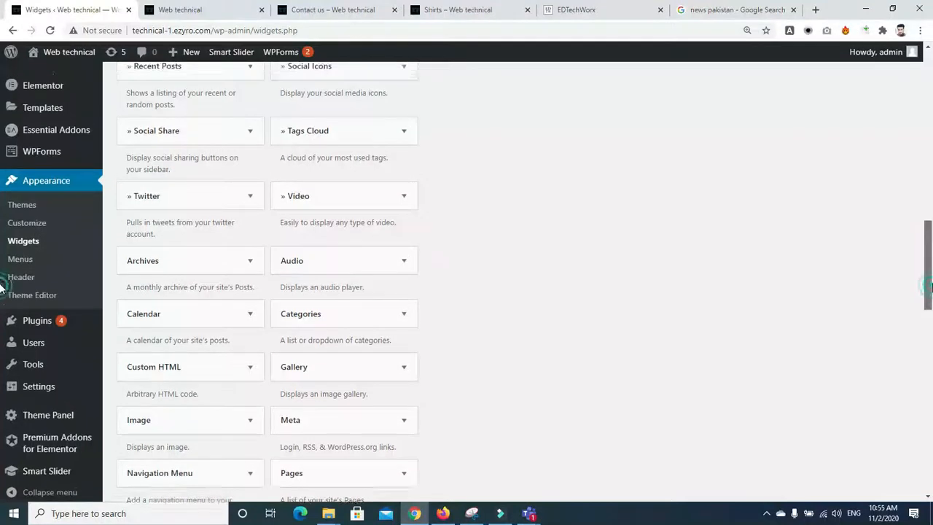
# Step: Add a Categories widget titled 'post cart', save it, and place Recent Posts below it
pyautogui.click(393, 349)
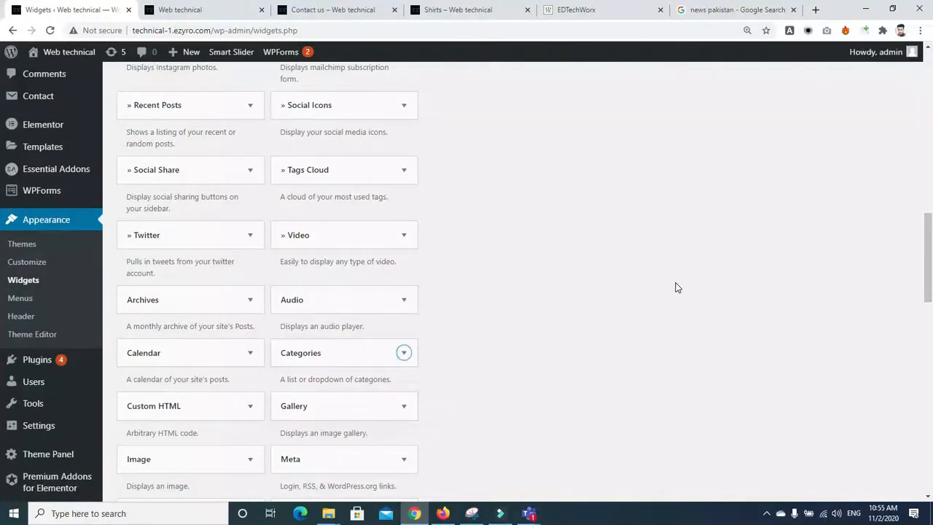
pyautogui.moveTo(347, 347); pyautogui.dragTo(521, 231)
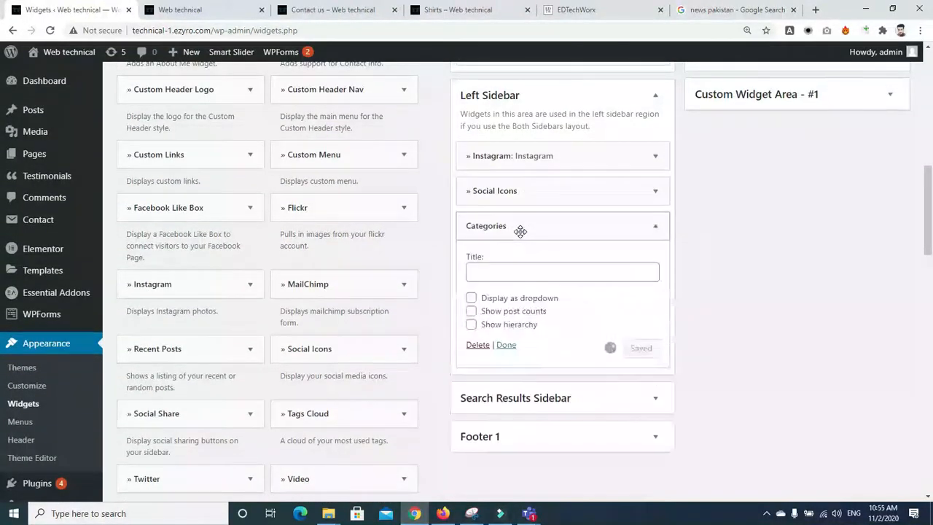
pyautogui.click(473, 303)
pyautogui.click(472, 310)
pyautogui.click(471, 310)
pyautogui.click(472, 276)
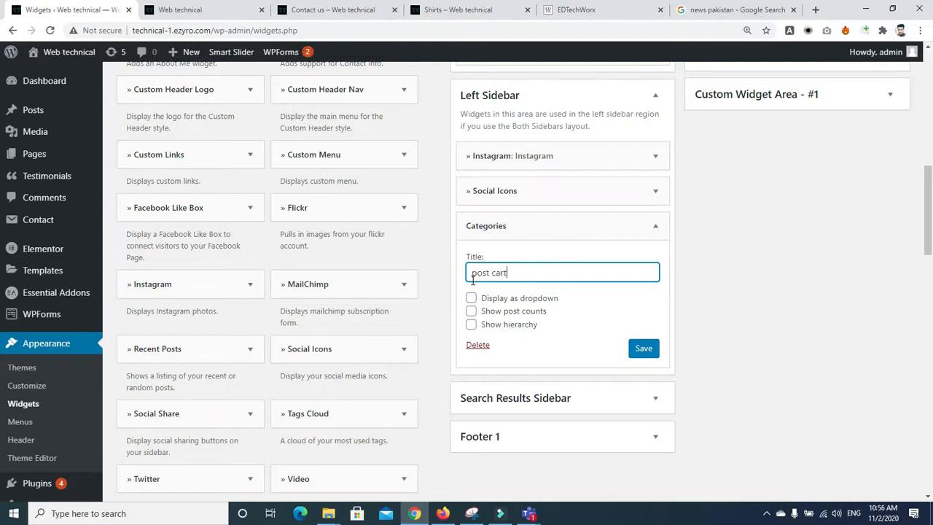
pyautogui.click(646, 357)
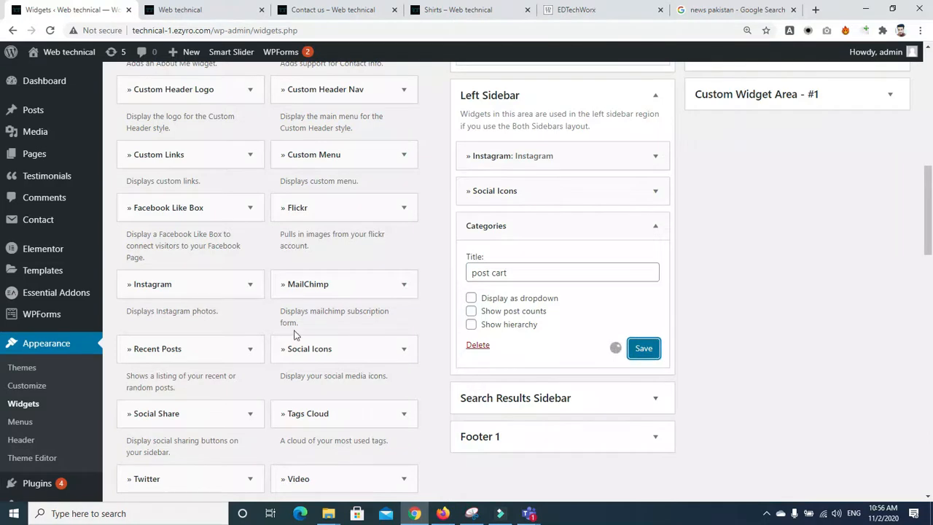
pyautogui.moveTo(217, 360); pyautogui.dragTo(556, 384)
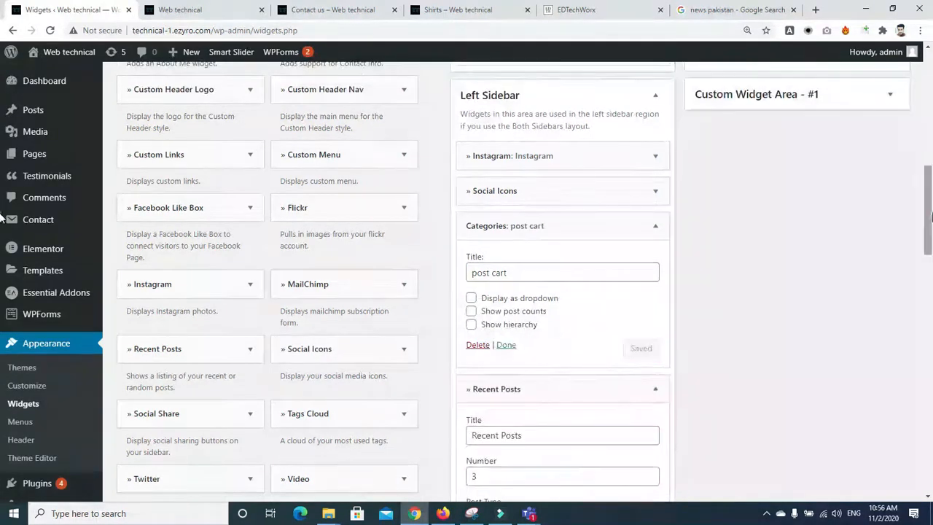
# Step: Set the Recent Posts number to 4 and leave Query By Taxonomy at No
pyautogui.scroll(-3, 930, 216)
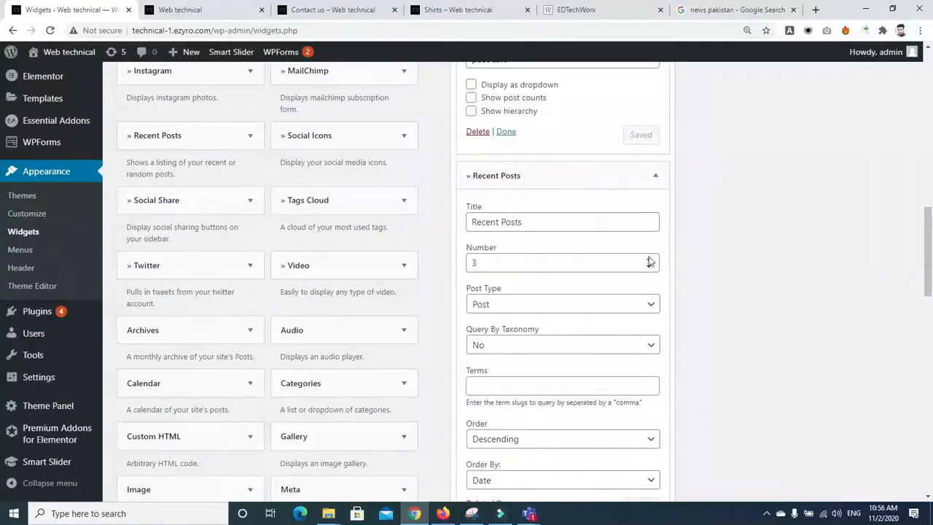
pyautogui.click(650, 260)
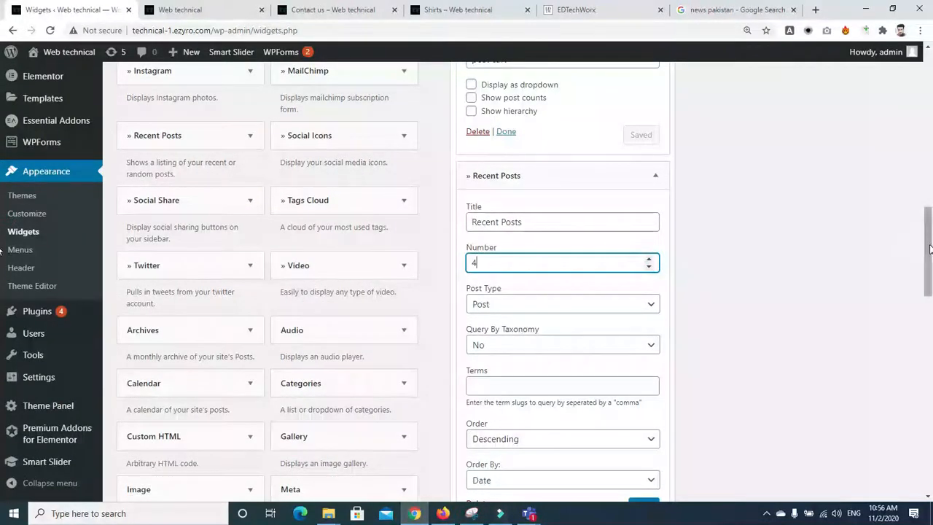
pyautogui.scroll(-3, 924, 250)
pyautogui.click(568, 143)
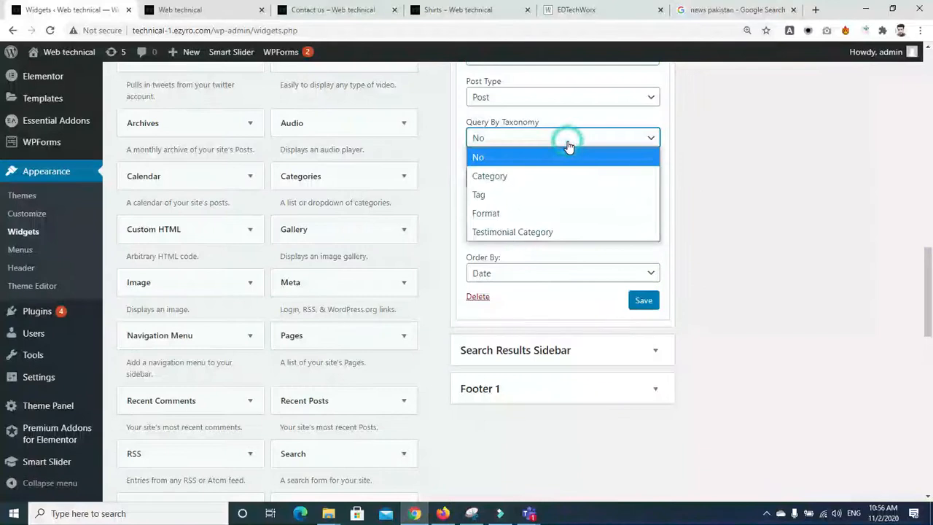
pyautogui.click(568, 141)
pyautogui.moveTo(927, 283); pyautogui.dragTo(927, 253)
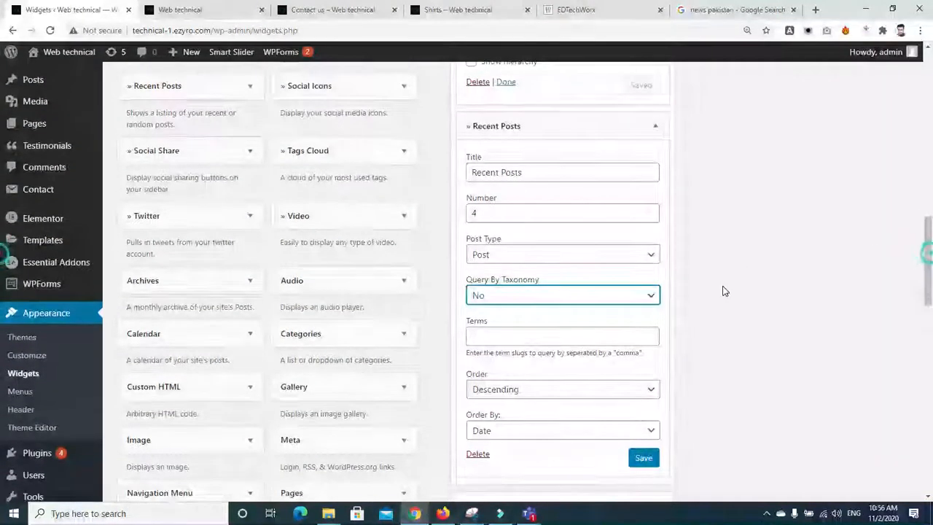
pyautogui.click(552, 304)
pyautogui.click(552, 300)
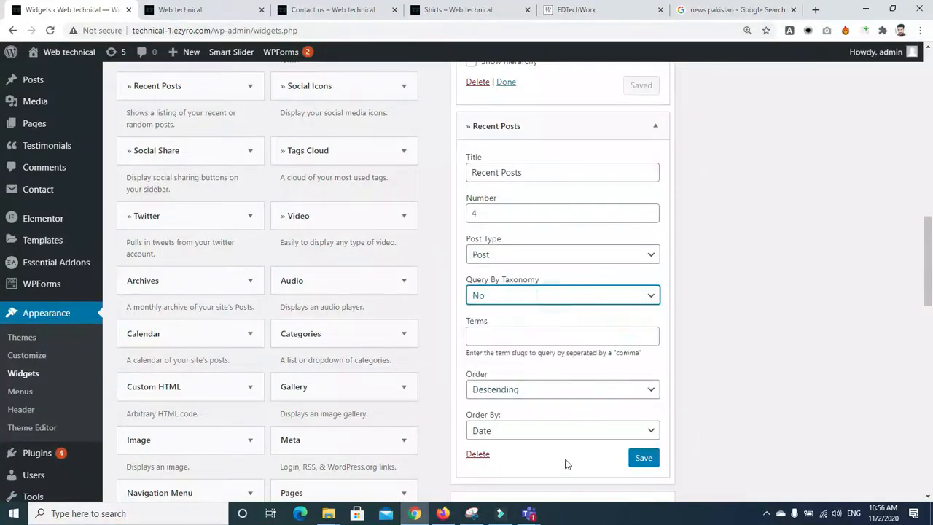
# Step: Keep Order By Date and Descending order, and save the Recent Posts widget
pyautogui.click(561, 431)
pyautogui.click(563, 433)
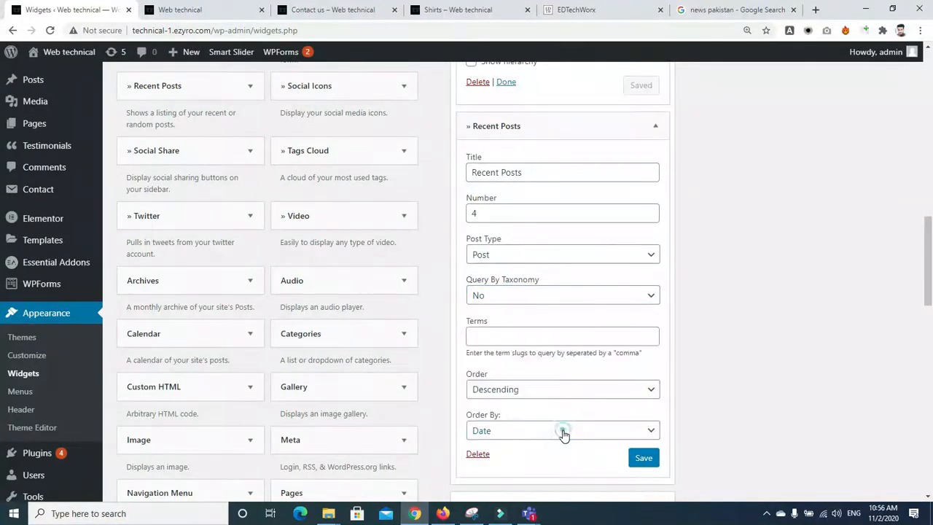
pyautogui.click(547, 389)
pyautogui.click(547, 386)
pyautogui.click(644, 459)
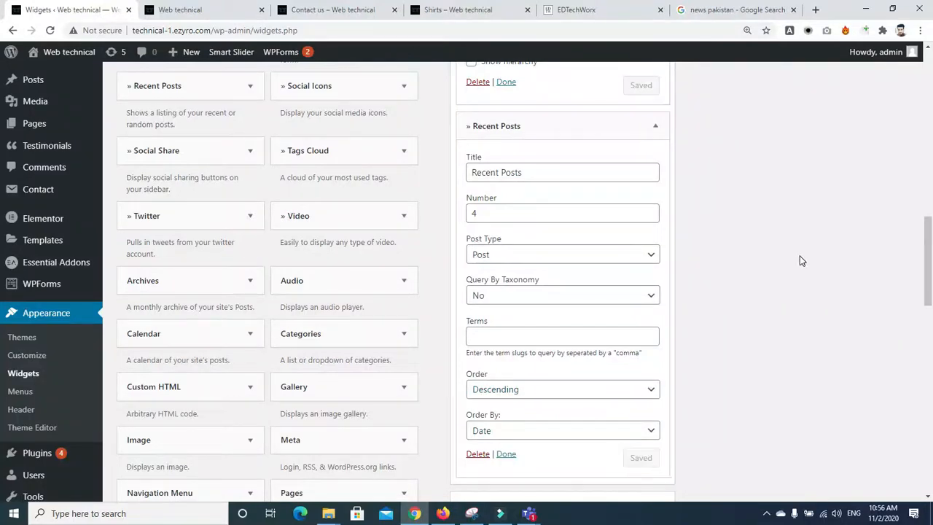
pyautogui.moveTo(929, 238); pyautogui.dragTo(929, 242)
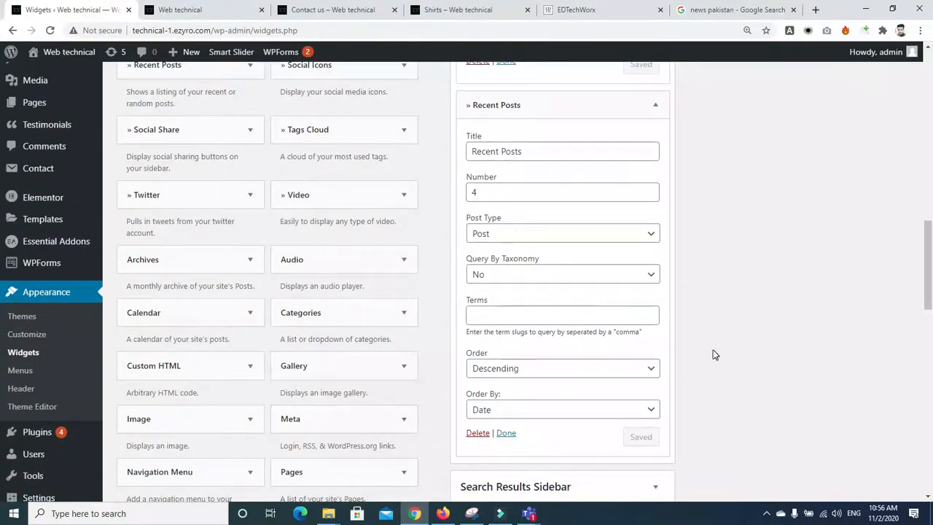
pyautogui.scroll(-2, 784, 269)
# Step: Open DAWN.COM's Latest news from the 'news pakistan' search, then return to Widgets
pyautogui.click(753, 6)
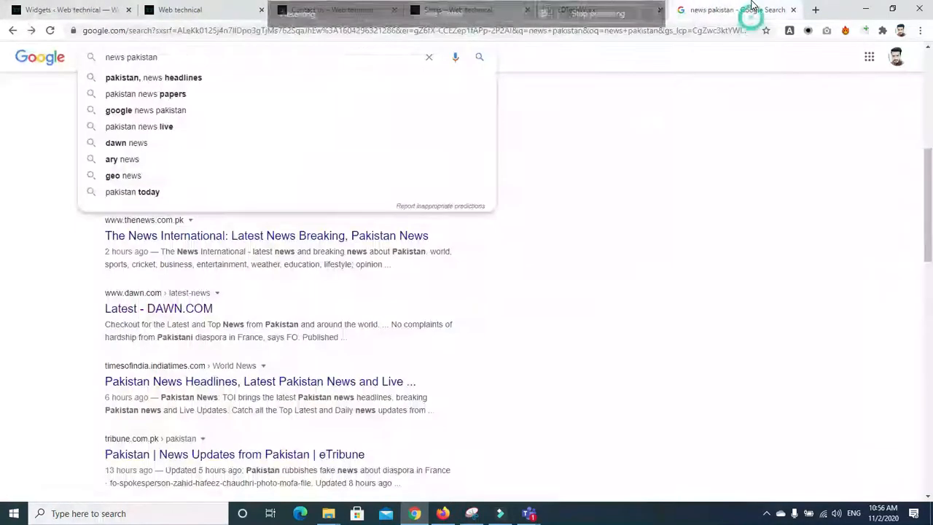
pyautogui.click(191, 309)
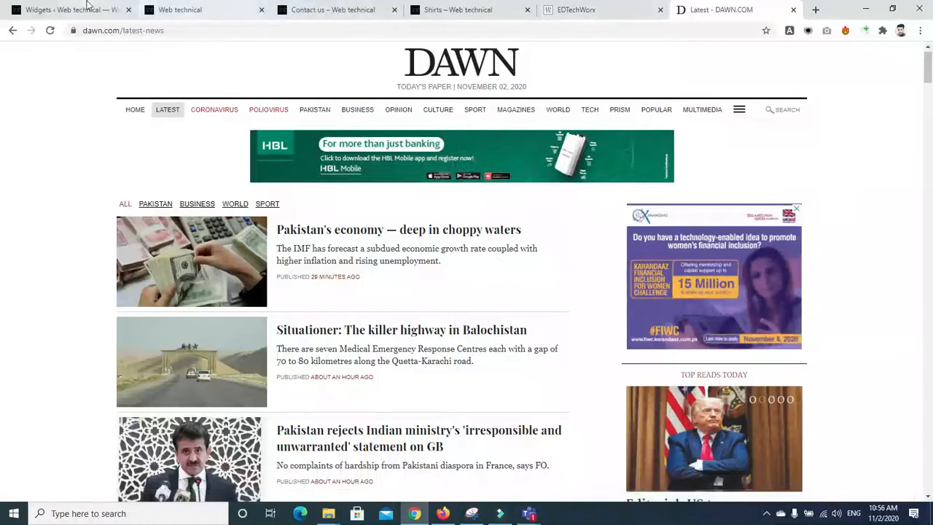
pyautogui.click(66, 10)
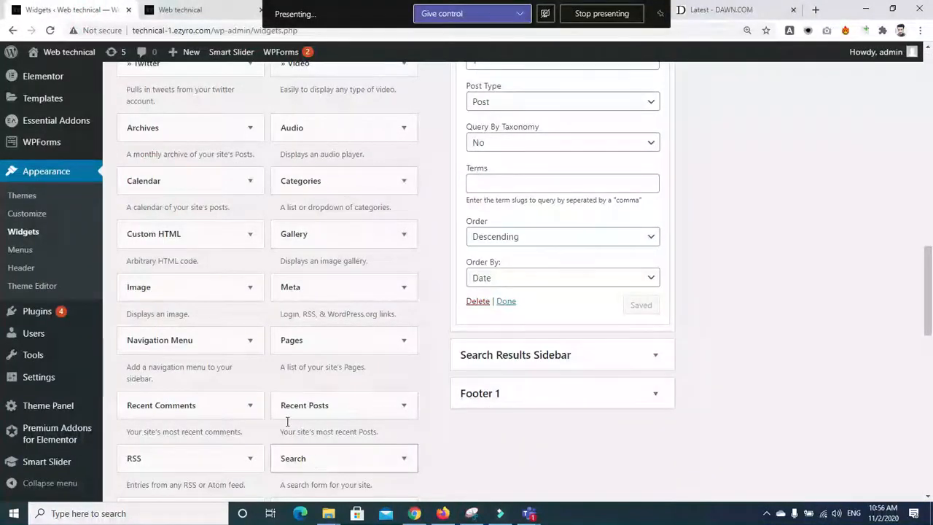
# Step: Drop an Image widget into the Left Sidebar and insert dummy-logo-2.jpg from the Media Library
pyautogui.moveTo(167, 290); pyautogui.dragTo(539, 344)
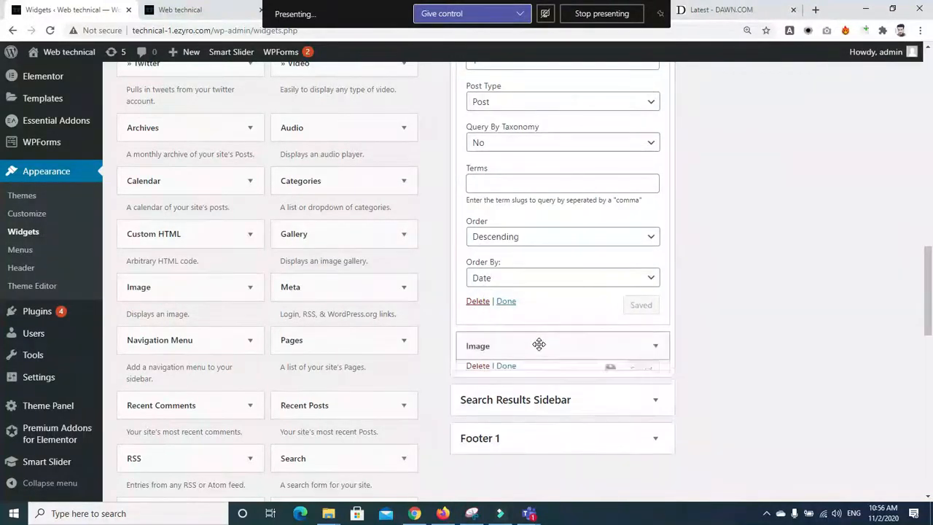
pyautogui.click(562, 423)
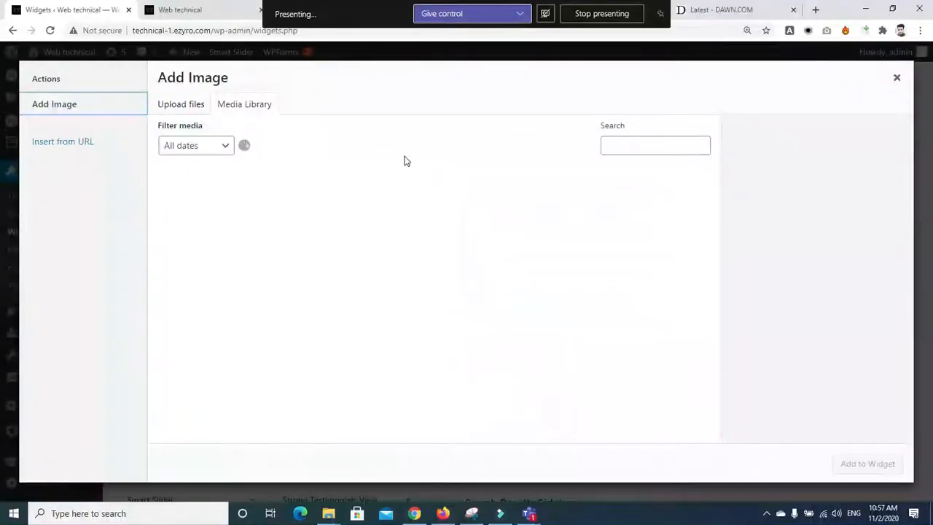
pyautogui.click(293, 325)
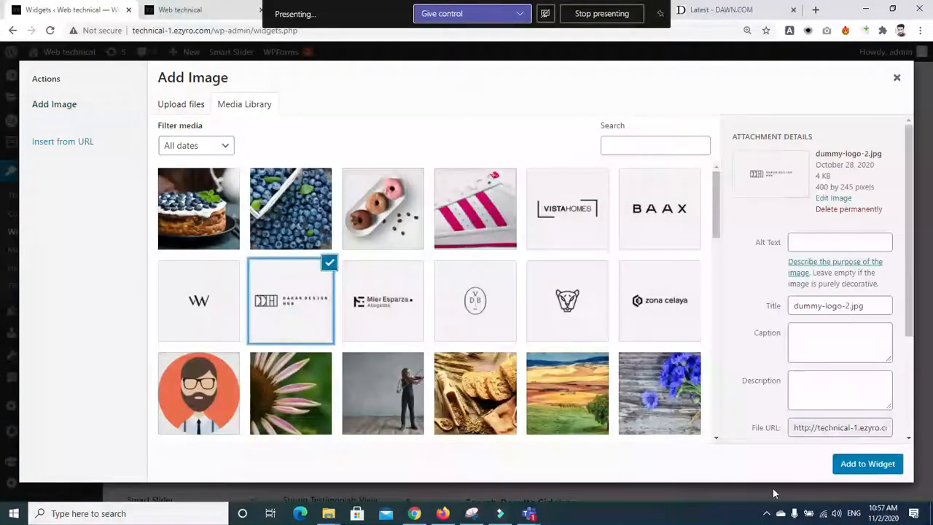
pyautogui.click(851, 461)
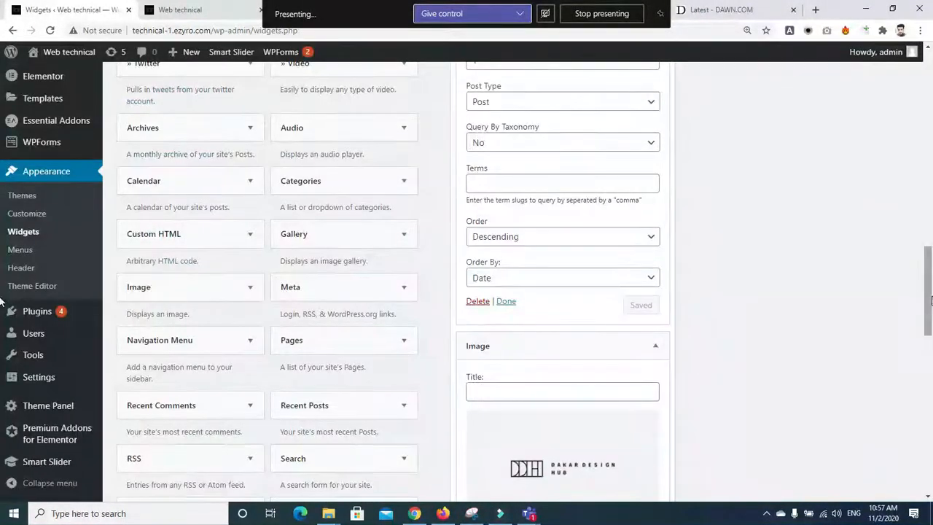
pyautogui.scroll(-4, 561, 291)
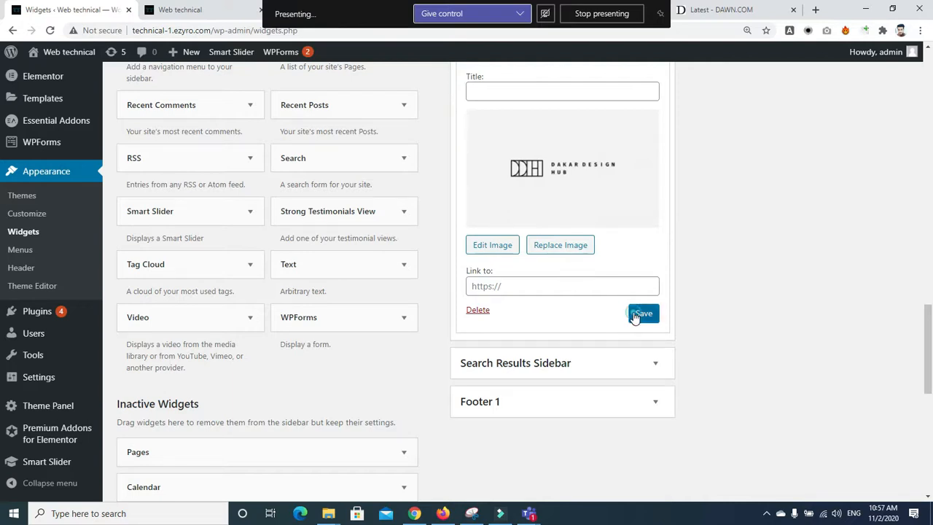
pyautogui.moveTo(927, 332); pyautogui.dragTo(929, 201)
# Step: Collapse the Categories, Recent Posts and Image widgets, then switch to the site preview tab
pyautogui.click(658, 217)
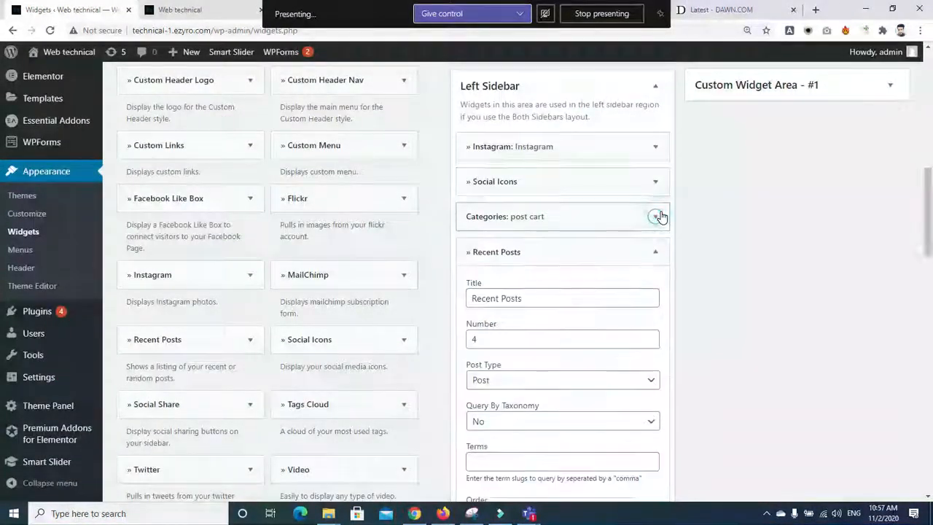
pyautogui.click(657, 252)
pyautogui.click(659, 289)
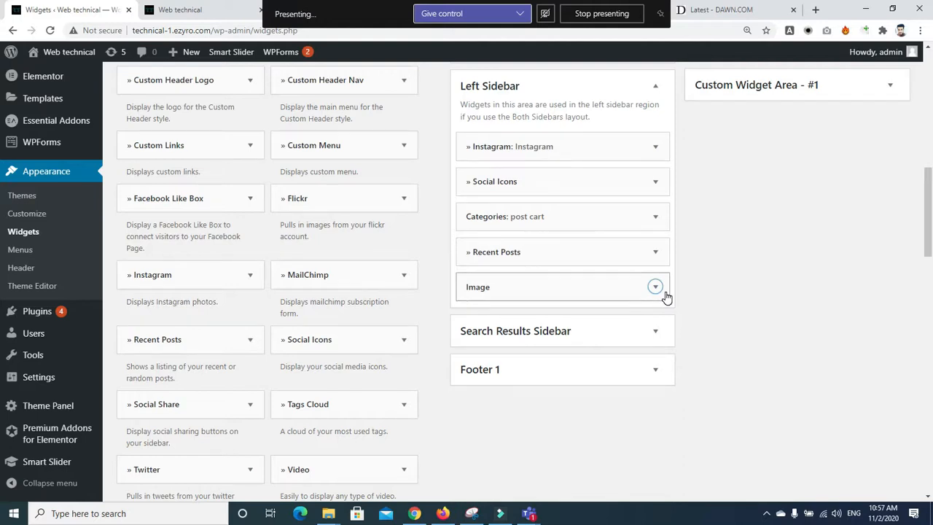
pyautogui.scroll(1, 678, 298)
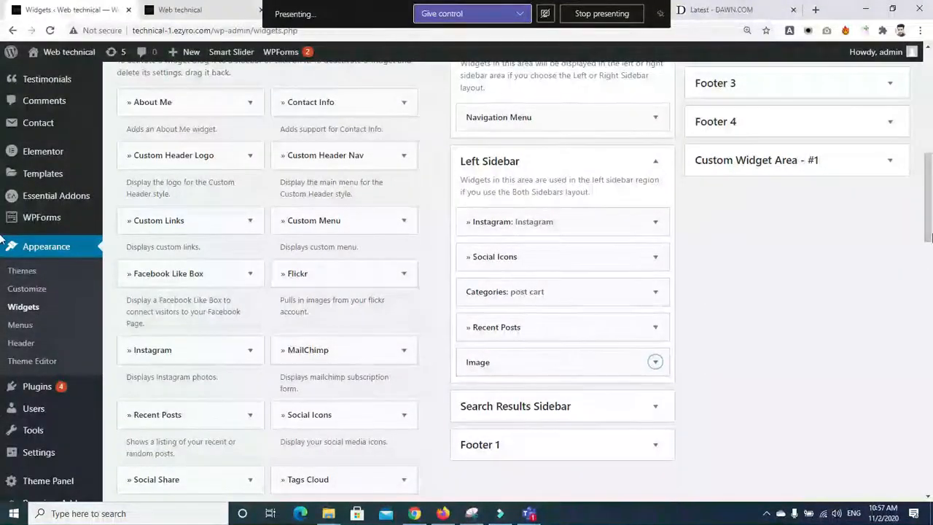
pyautogui.moveTo(929, 237); pyautogui.dragTo(929, 228)
pyautogui.scroll(-2, 463, 411)
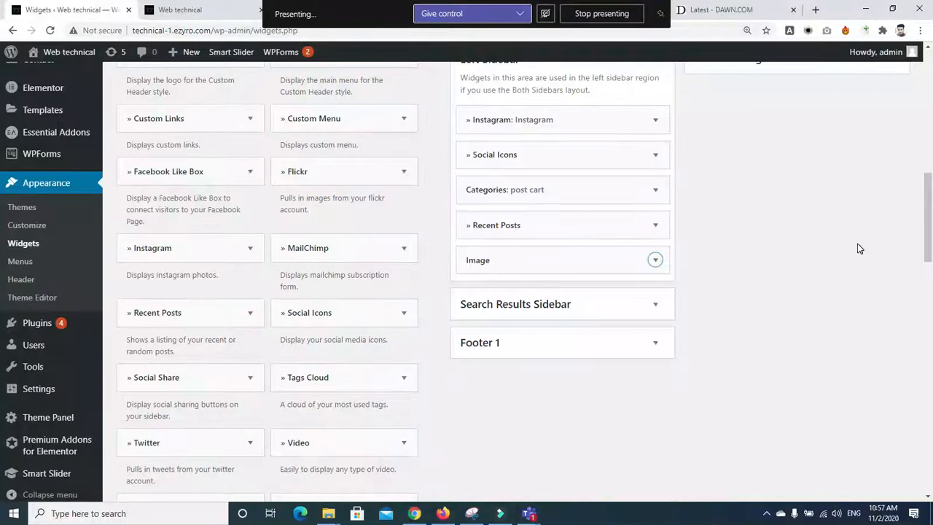
pyautogui.scroll(-1, 931, 226)
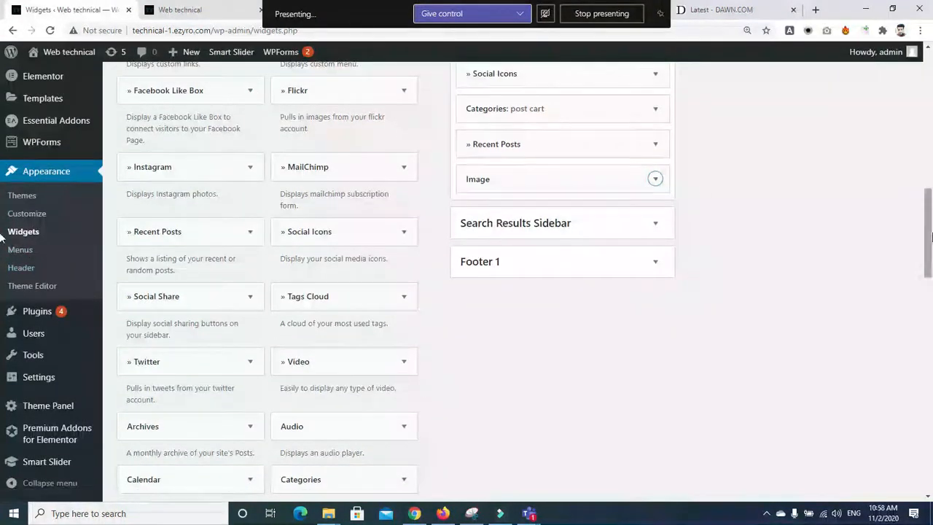
pyautogui.moveTo(929, 233); pyautogui.dragTo(931, 139)
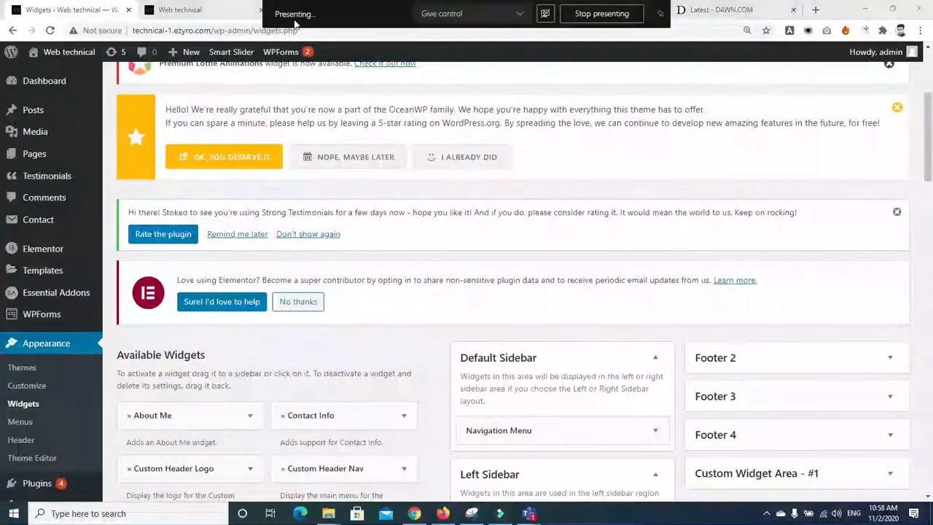
pyautogui.click(178, 11)
# Step: Browse the live site's Contact us, About and Home pages
pyautogui.click(349, 16)
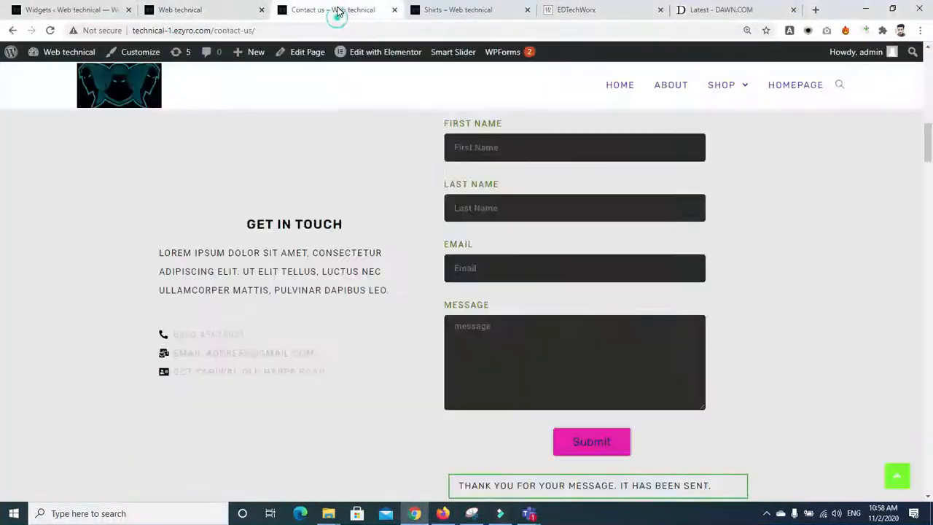
pyautogui.click(665, 93)
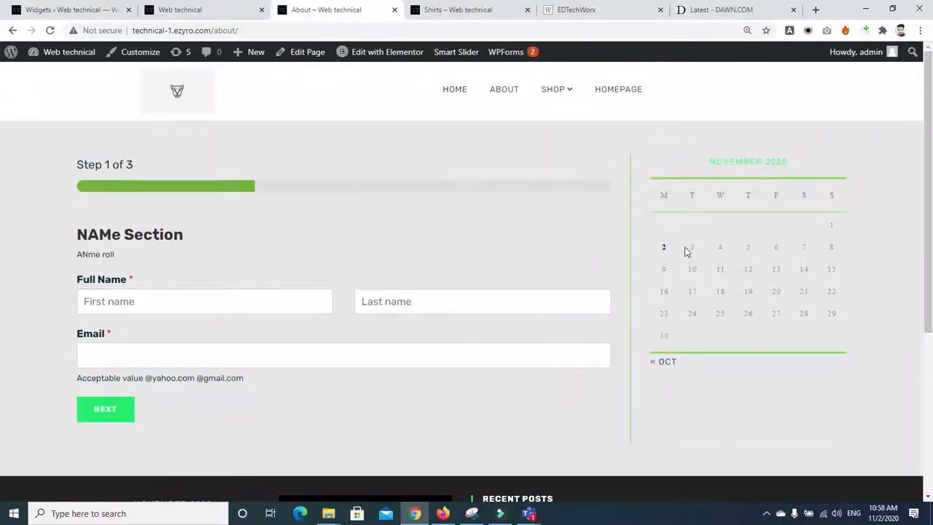
pyautogui.click(453, 98)
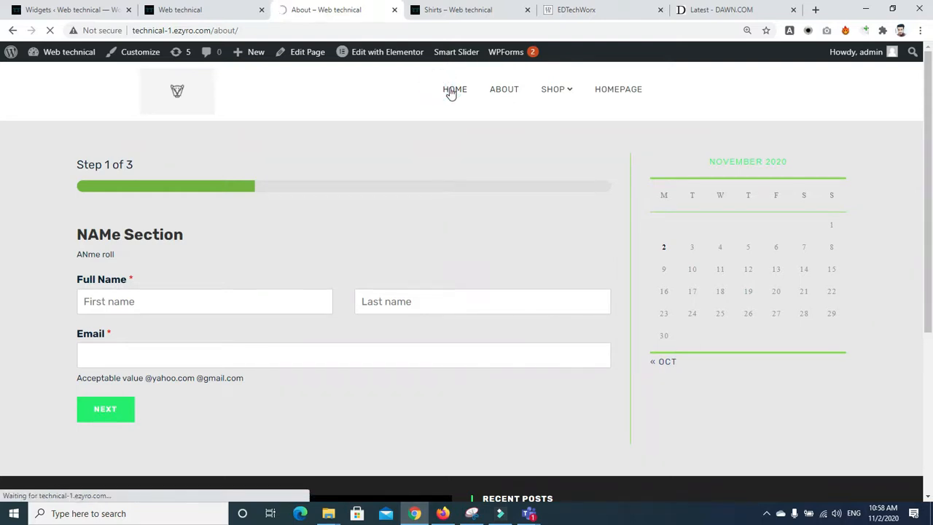
pyautogui.click(501, 94)
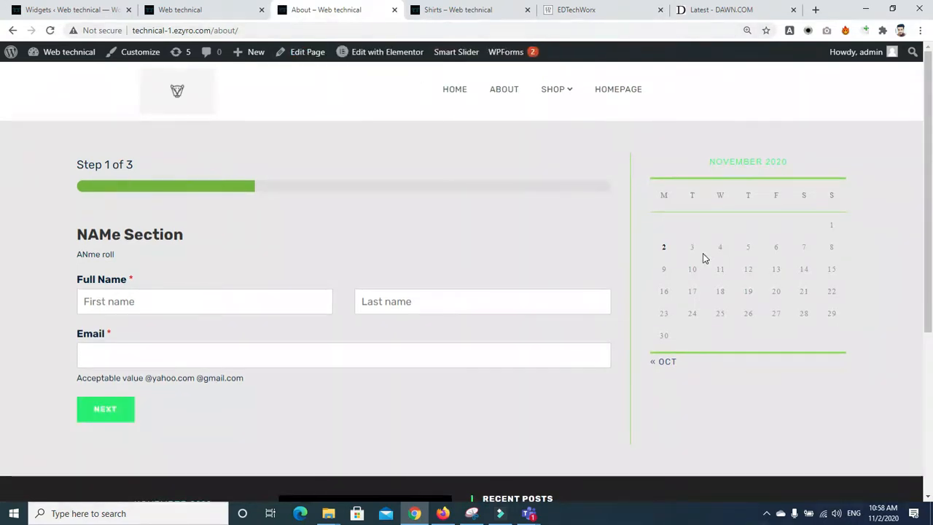
# Step: Return to the Widgets admin page and head for the Pages list
pyautogui.click(161, 10)
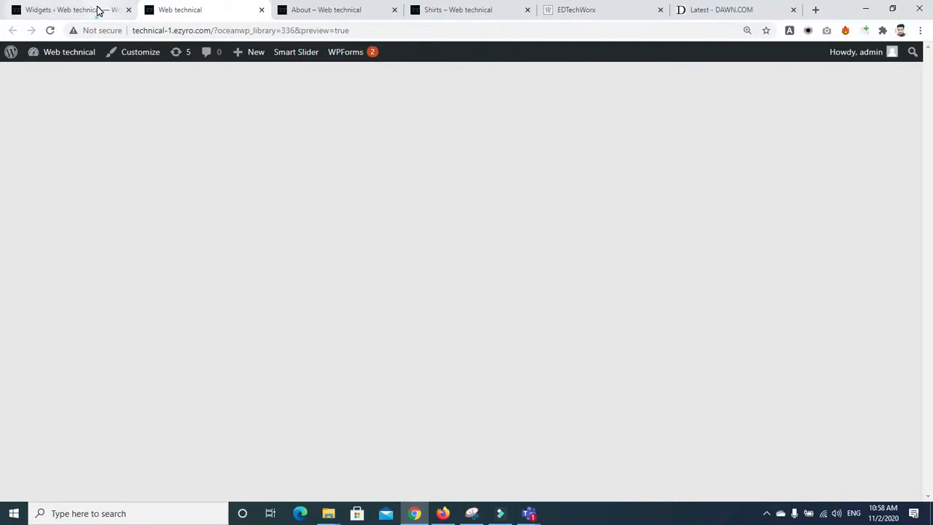
pyautogui.click(99, 10)
pyautogui.click(55, 153)
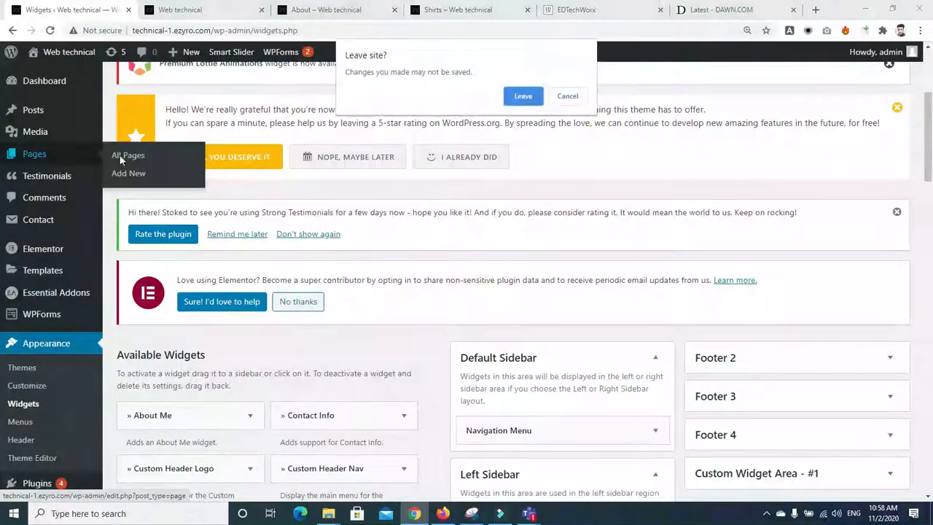
# Step: Check the Social Icons widget, then leave Widgets for the Pages list, confirming the prompt
pyautogui.click(567, 96)
pyautogui.scroll(-4, 566, 218)
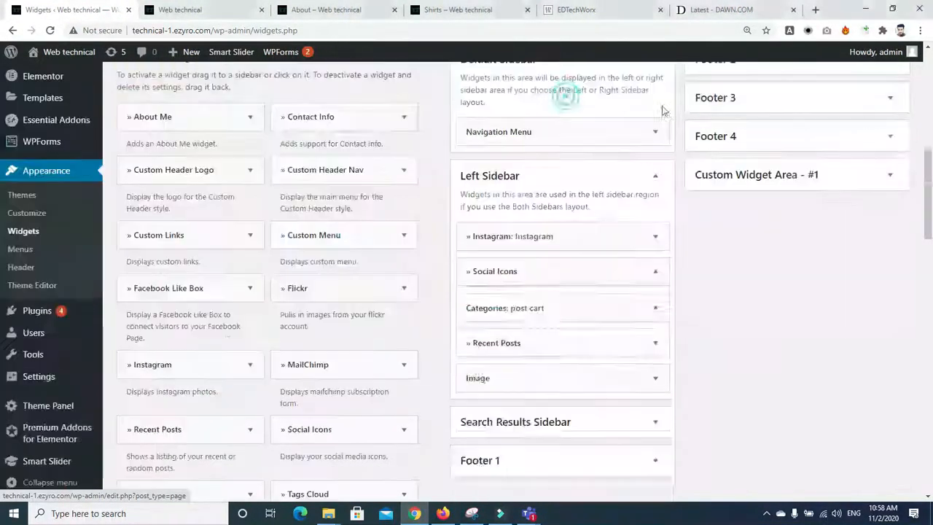
pyautogui.click(655, 272)
pyautogui.click(656, 277)
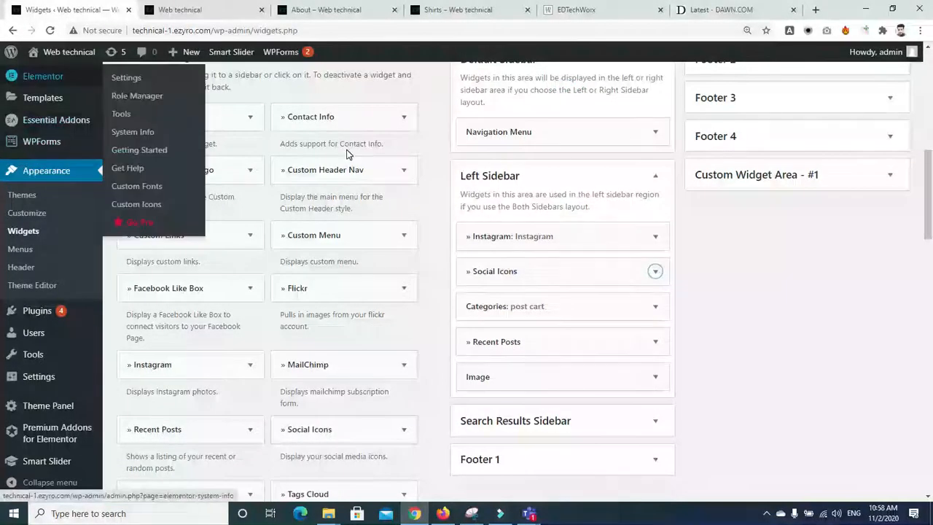
pyautogui.scroll(5, 91, 326)
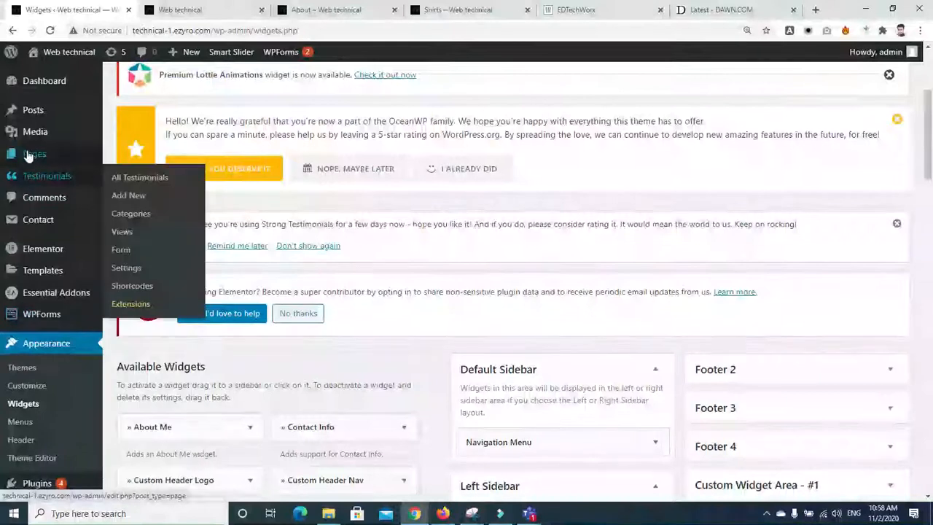
pyautogui.click(65, 155)
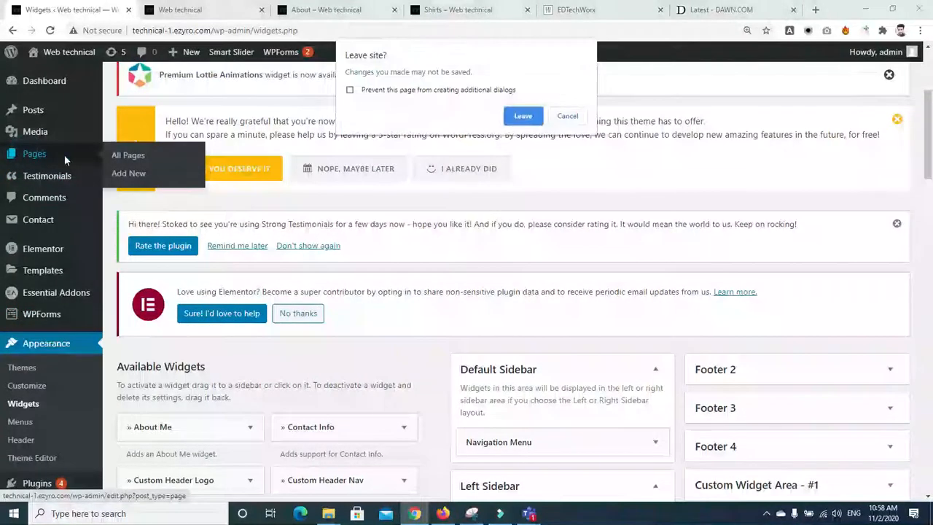
pyautogui.click(523, 116)
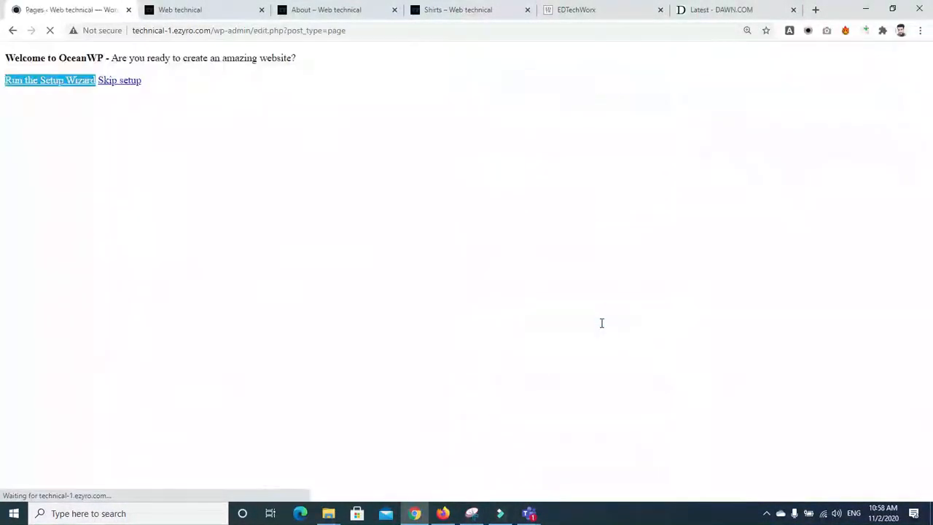
# Step: Open the About page editor and review its Content Layout and Footer 1 sidebar settings
pyautogui.scroll(-5, 3, 272)
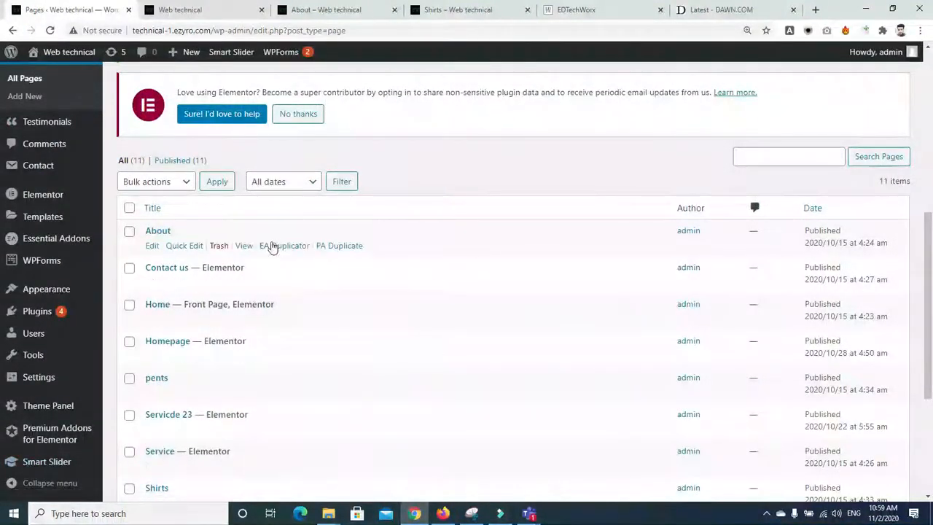
pyautogui.click(149, 248)
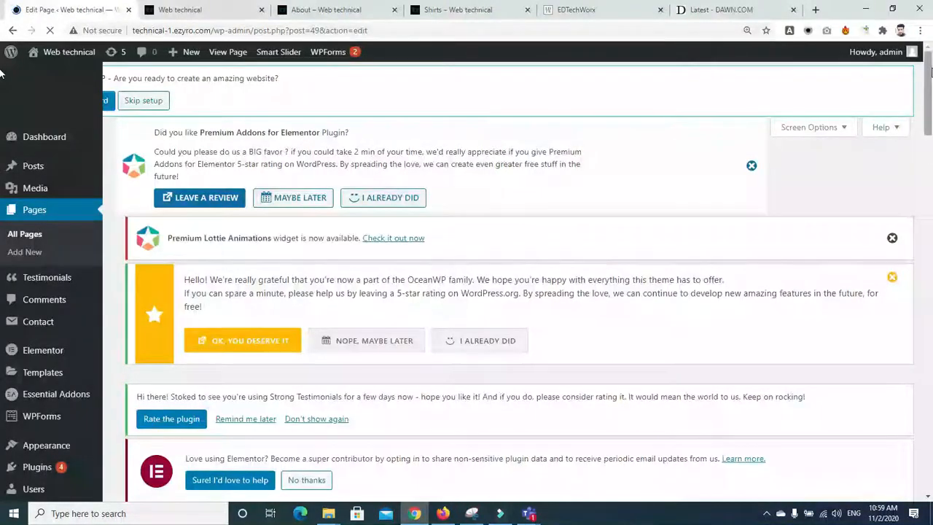
pyautogui.moveTo(931, 69); pyautogui.dragTo(931, 233)
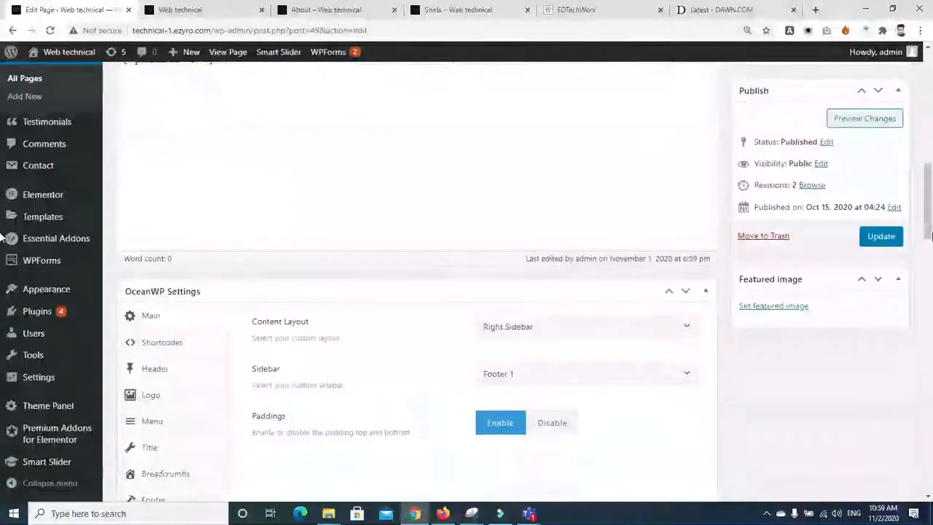
pyautogui.scroll(-2, 932, 236)
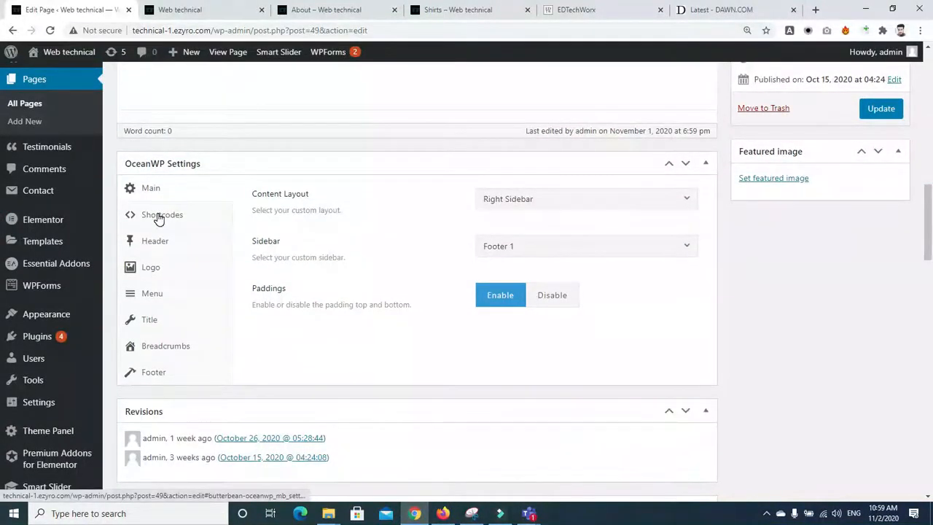
pyautogui.click(559, 207)
pyautogui.click(558, 202)
pyautogui.click(559, 246)
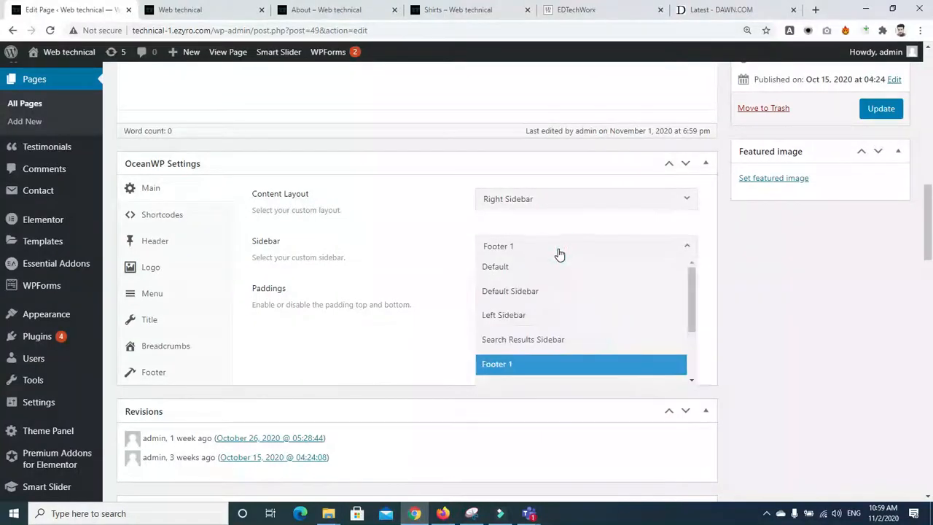
pyautogui.click(558, 254)
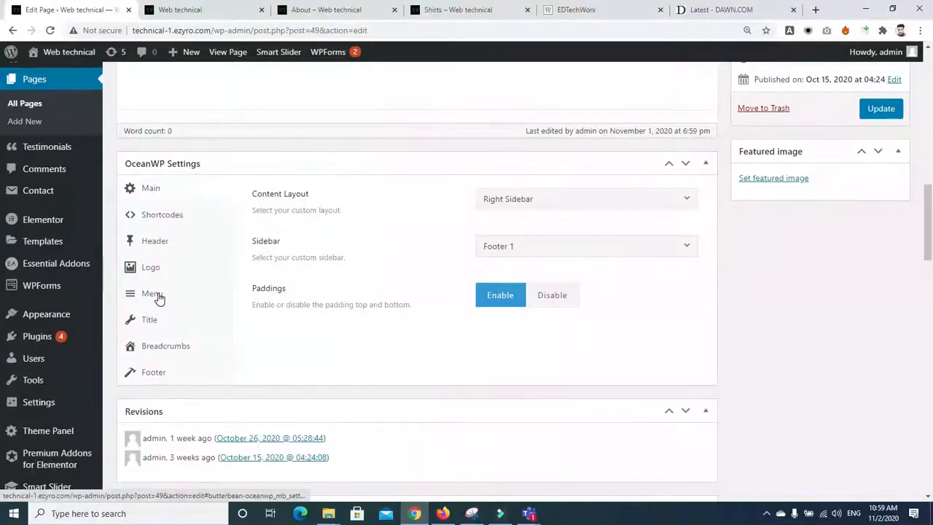
# Step: Set About's Content Layout to Left Sidebar and Sidebar to Default, then update the page
pyautogui.click(149, 193)
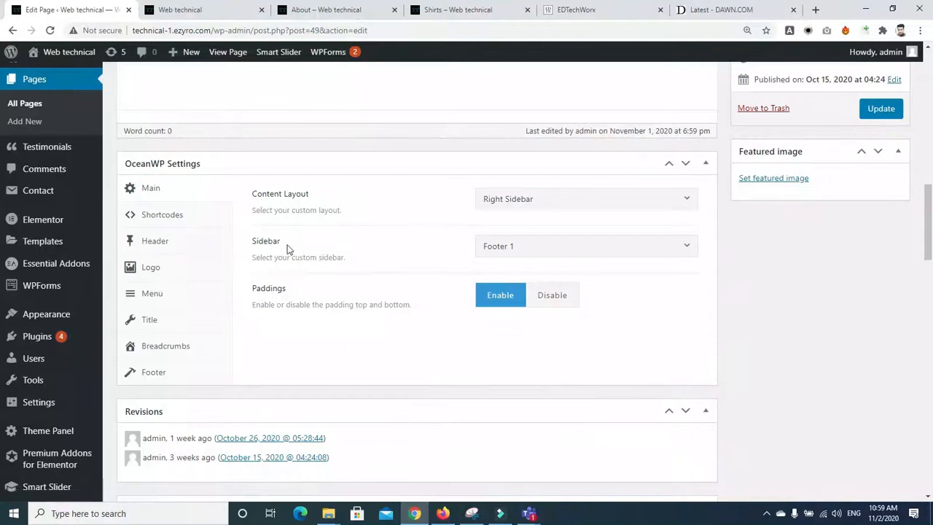
pyautogui.click(569, 258)
pyautogui.click(562, 250)
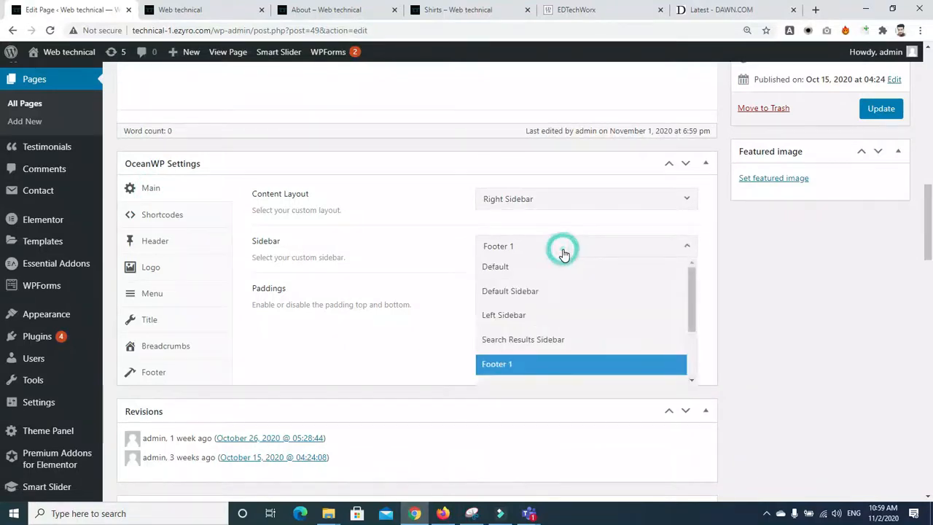
pyautogui.click(563, 254)
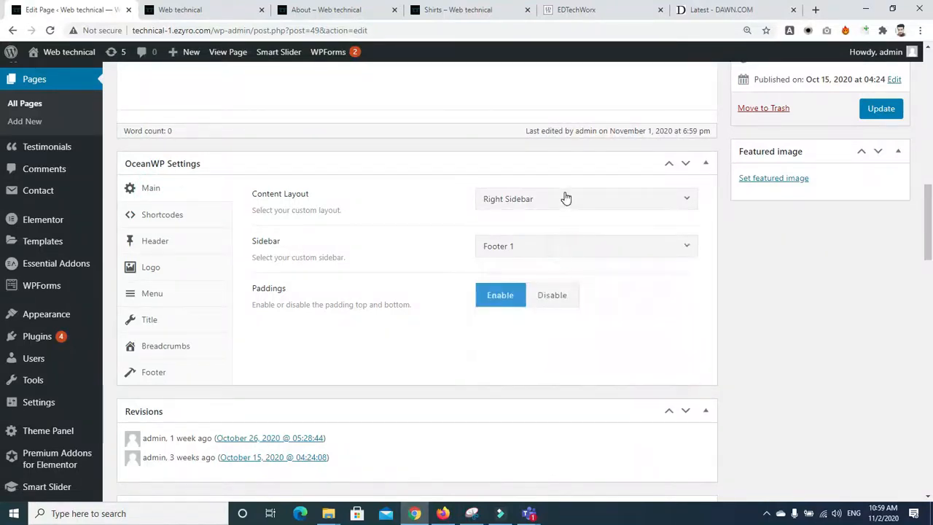
pyautogui.click(565, 199)
pyautogui.click(549, 269)
pyautogui.click(533, 246)
pyautogui.click(551, 270)
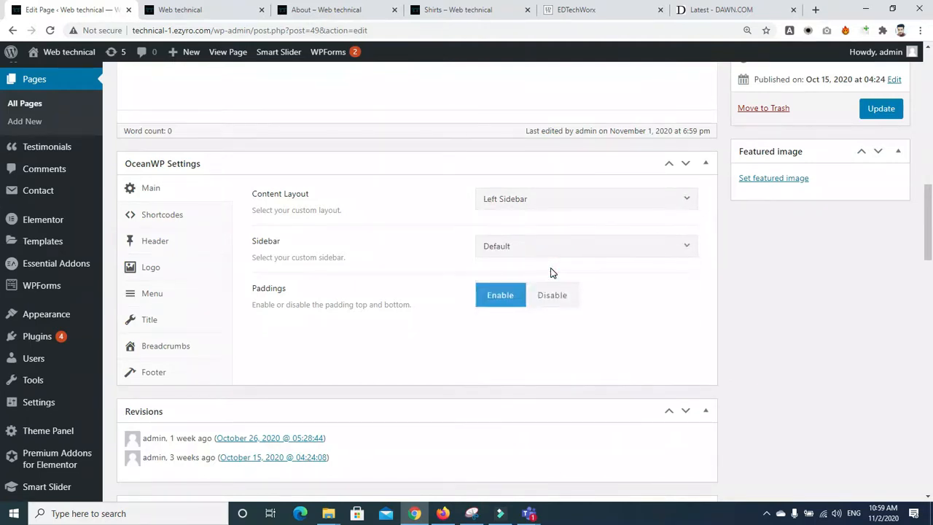
pyautogui.click(525, 208)
pyautogui.click(524, 208)
pyautogui.click(877, 110)
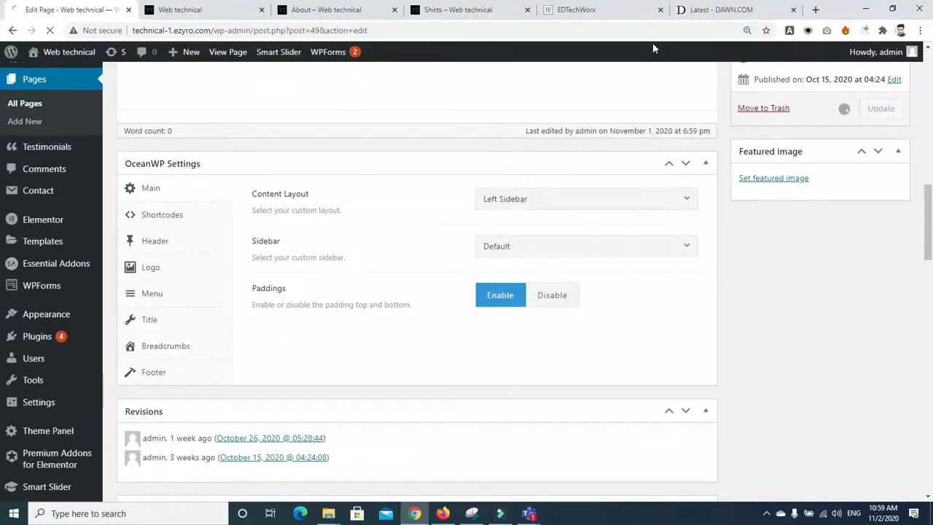
# Step: View the live About page after stripping the preview query from the URL, then return to its editor
pyautogui.click(228, 14)
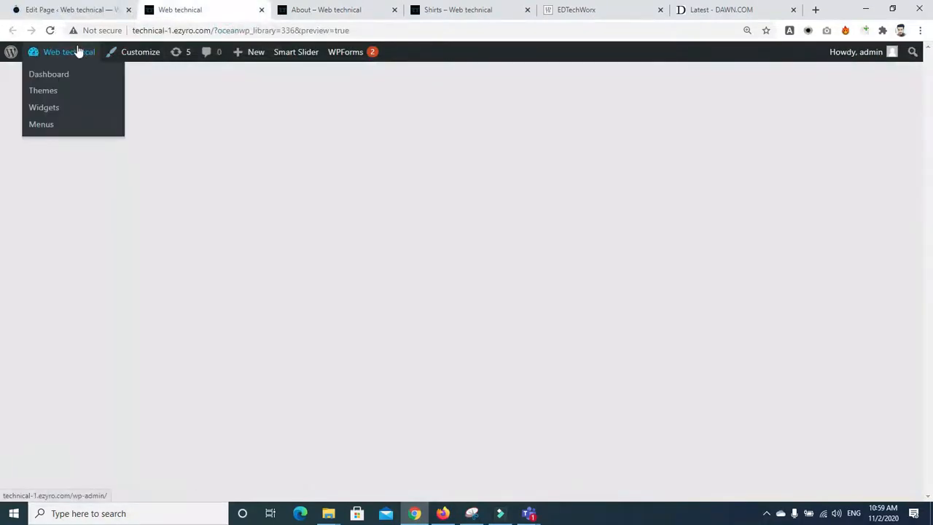
pyautogui.click(50, 31)
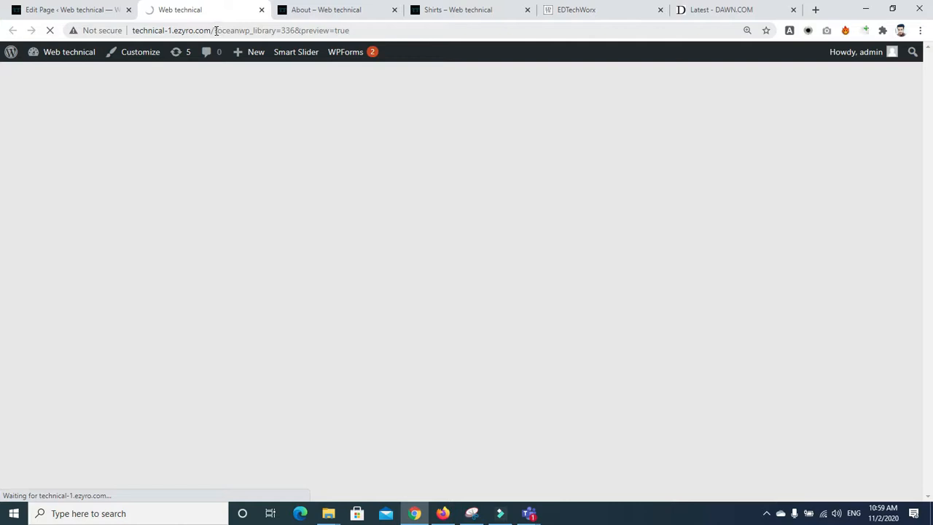
pyautogui.moveTo(216, 30); pyautogui.dragTo(545, 91)
pyautogui.press('BackSpace')
pyautogui.press('Return')
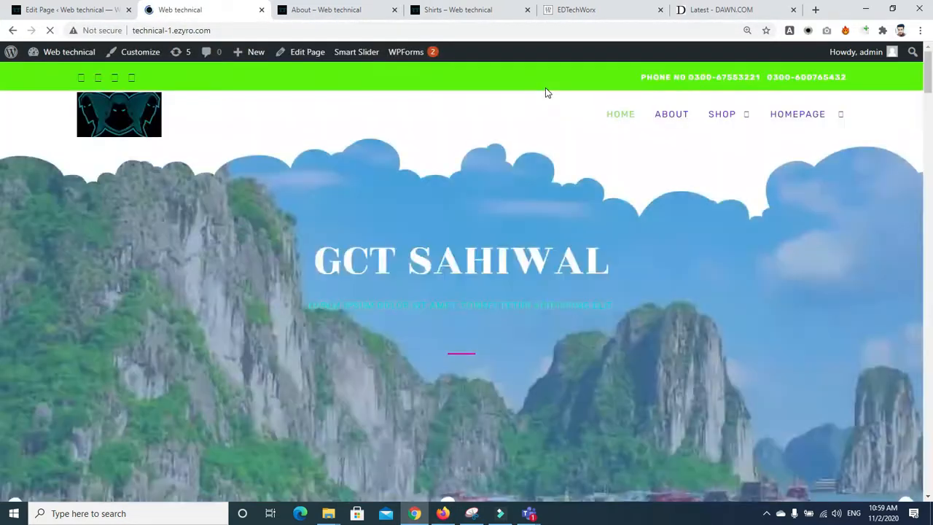
pyautogui.click(668, 114)
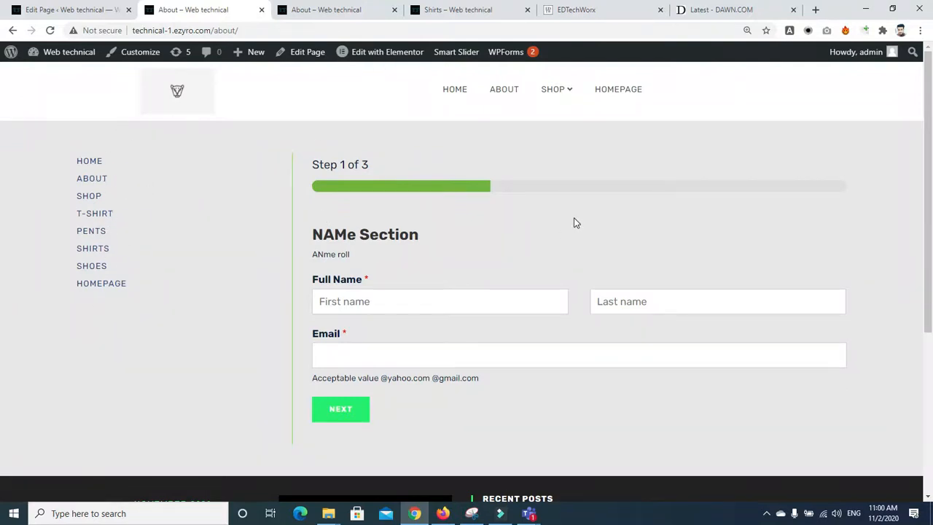
pyautogui.click(39, 10)
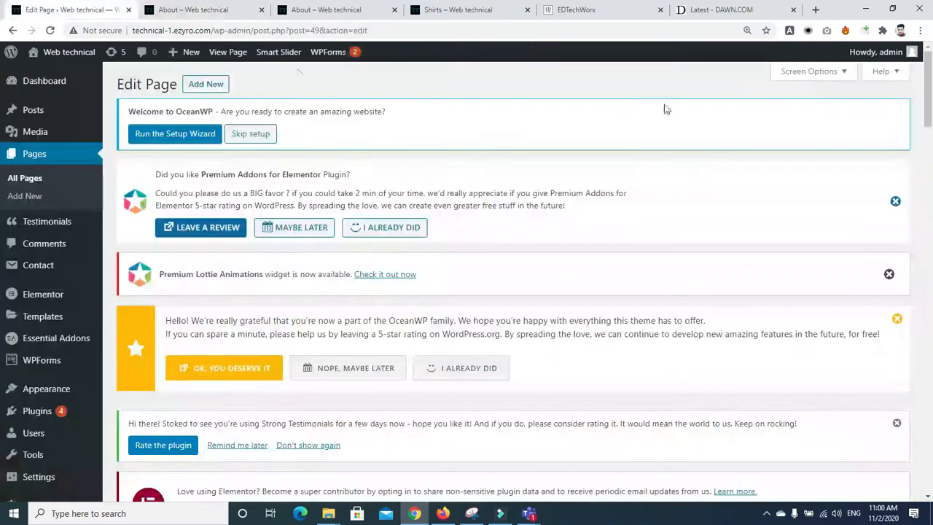
# Step: Set the About page's Content Layout back to Default
pyautogui.moveTo(928, 93); pyautogui.dragTo(930, 248)
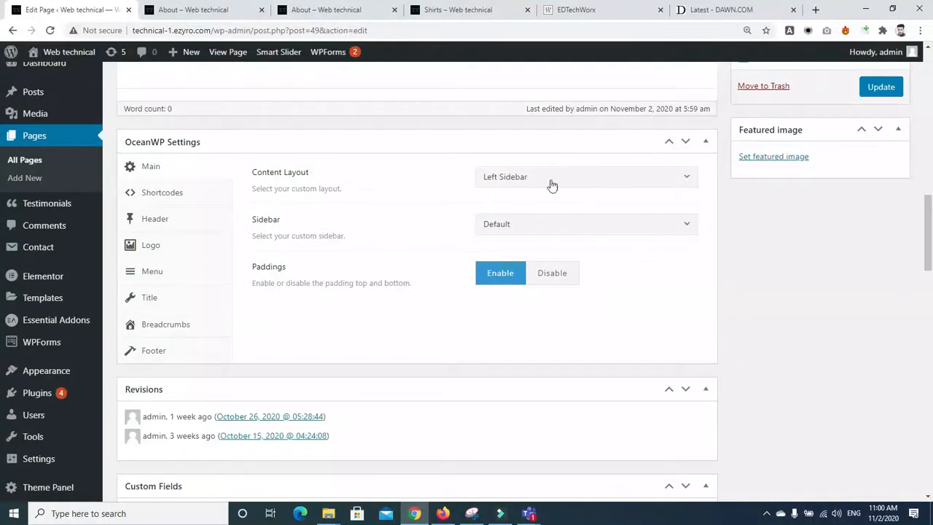
pyautogui.click(517, 184)
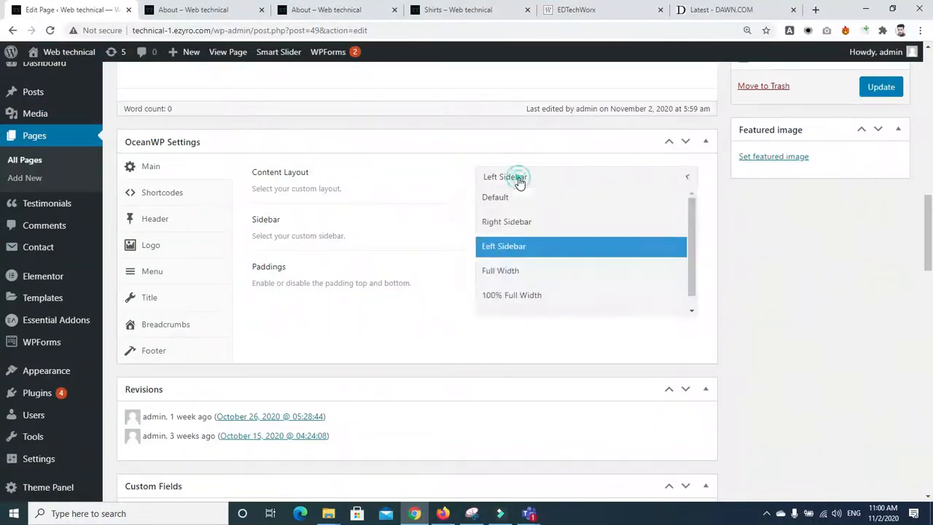
pyautogui.click(516, 194)
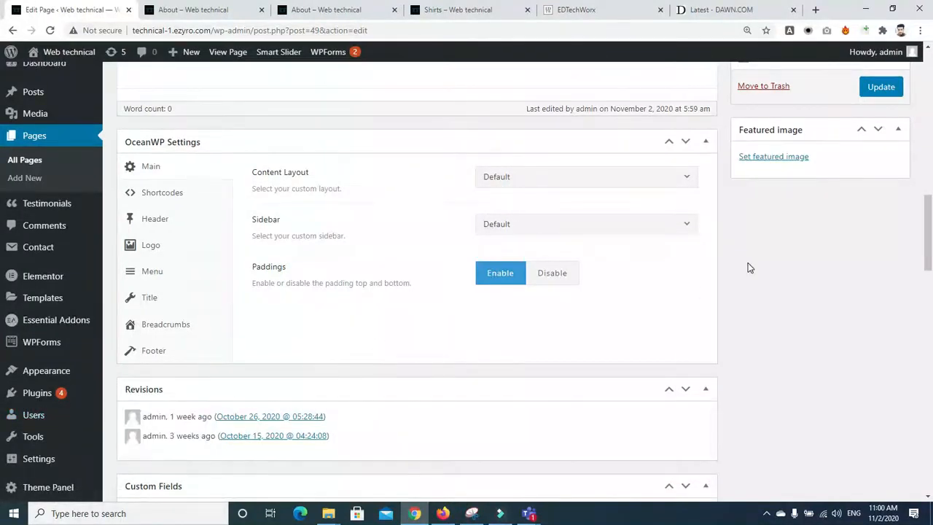
# Step: Open Theme Panel > My Library in a new tab and switch to it
pyautogui.rightClick(22, 487)
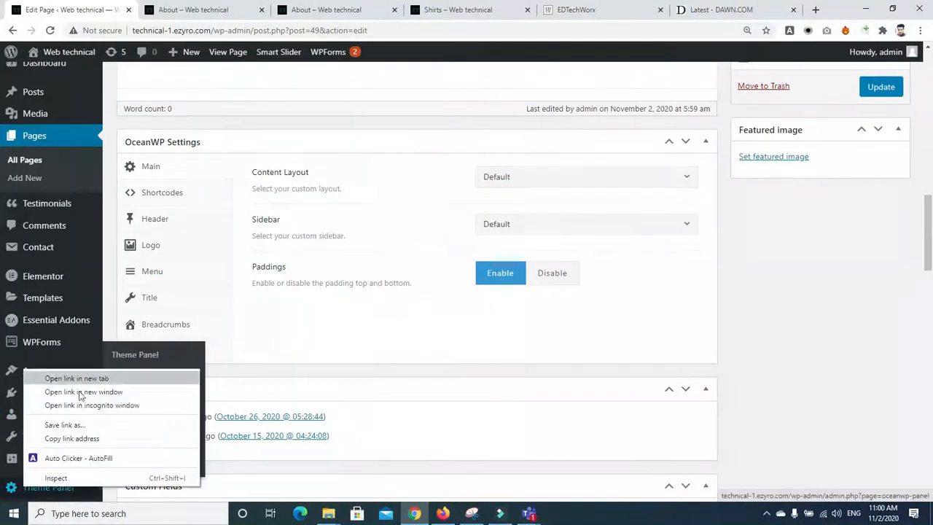
pyautogui.rightClick(133, 365)
pyautogui.click(146, 441)
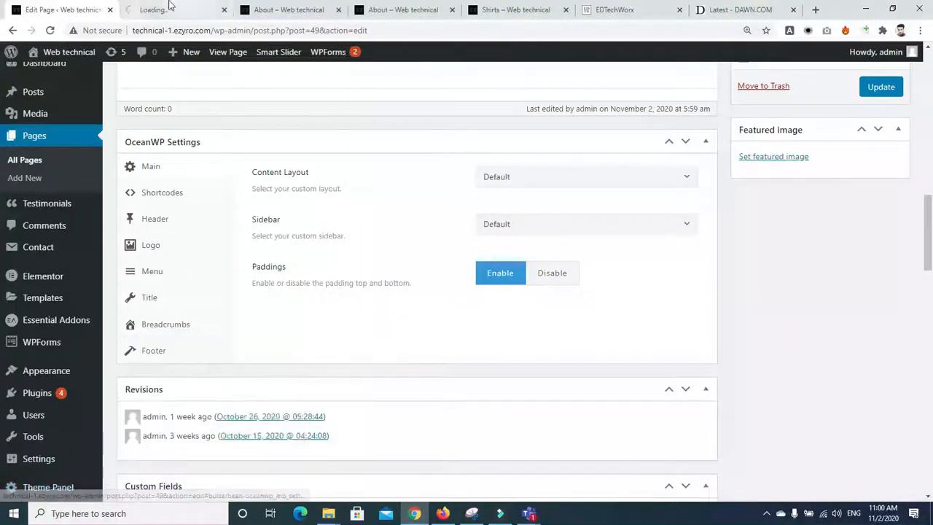
pyautogui.click(167, 7)
# Step: Start a new template in the OceanWP My Library
pyautogui.moveTo(256, 50)
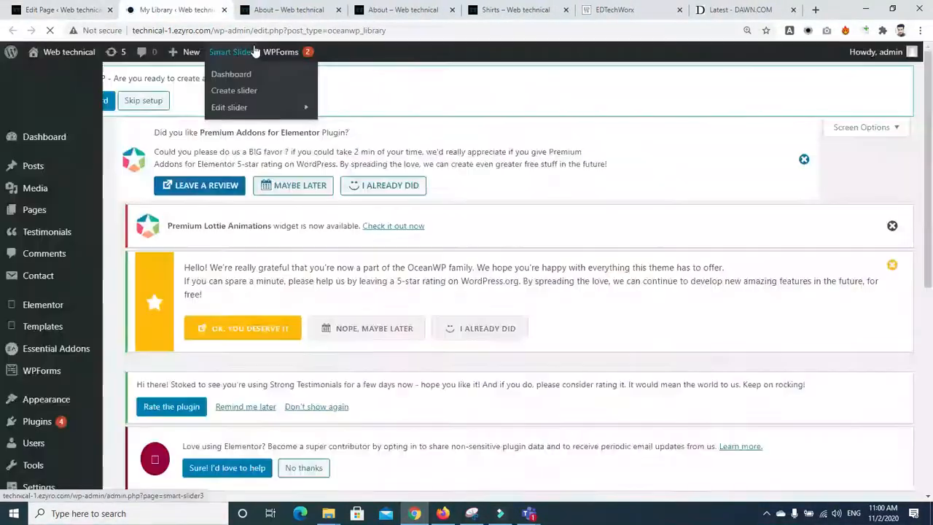
pyautogui.scroll(-4, 634, 202)
pyautogui.moveTo(929, 290); pyautogui.dragTo(929, 124)
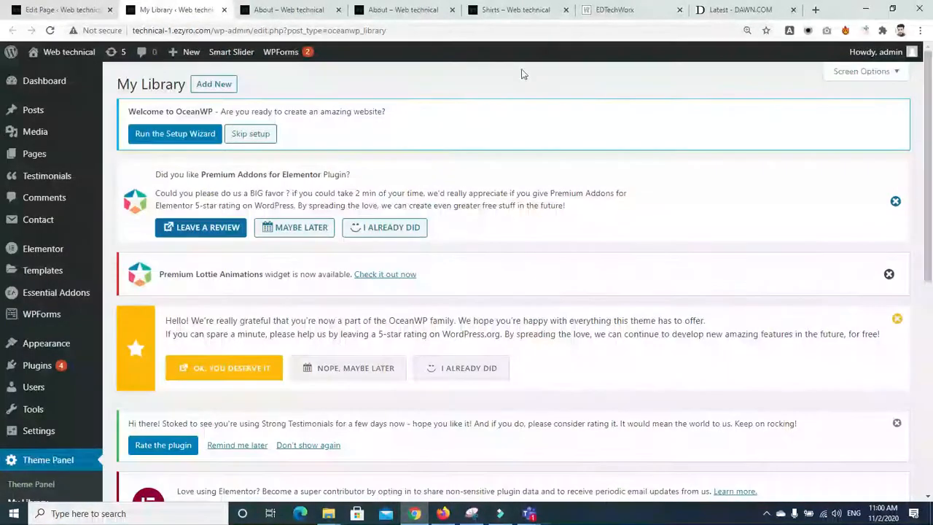
pyautogui.click(219, 85)
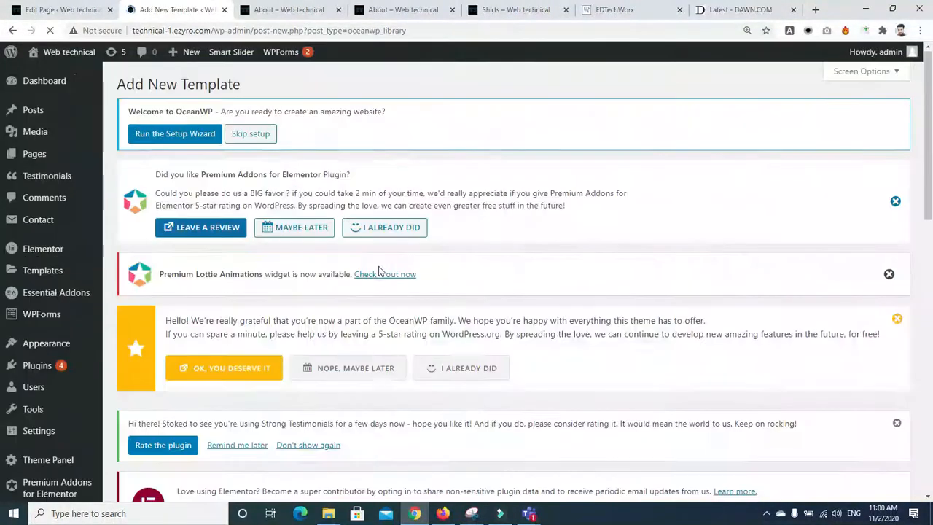
pyautogui.moveTo(929, 174); pyautogui.dragTo(931, 276)
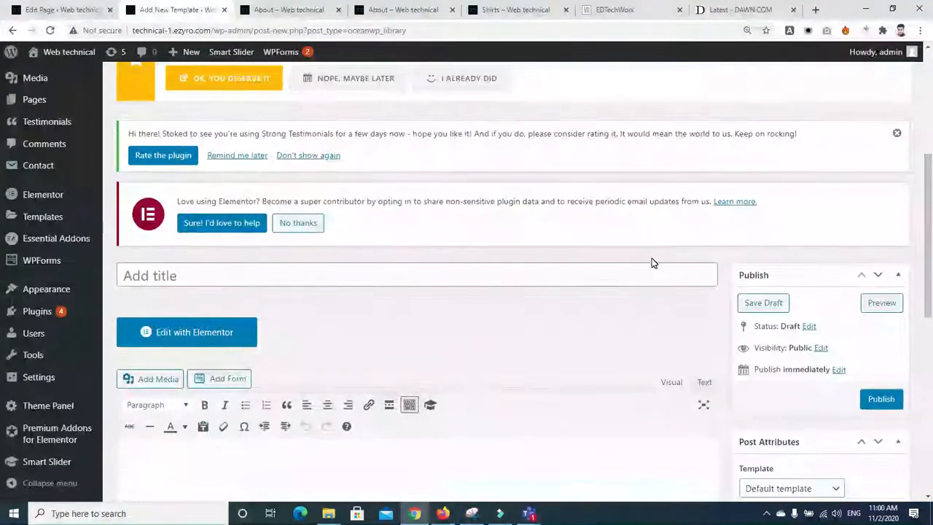
pyautogui.scroll(-7, 653, 264)
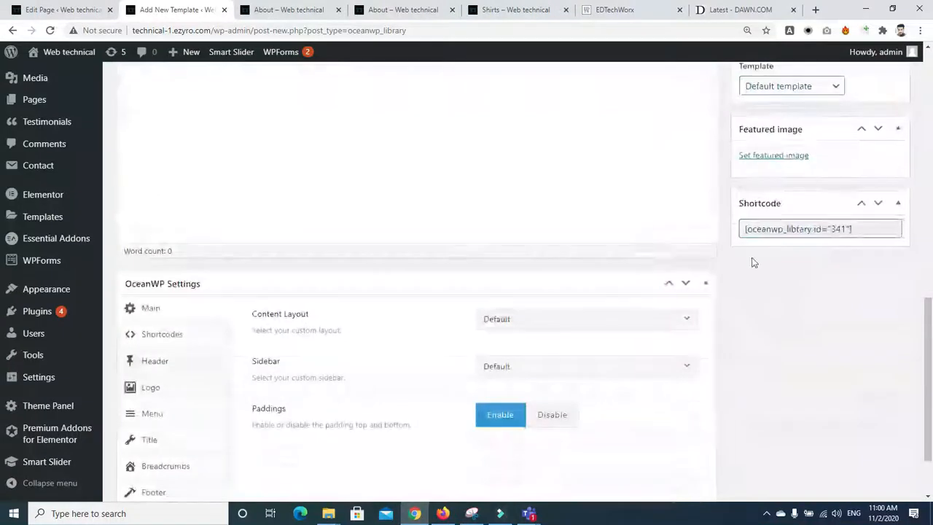
pyautogui.moveTo(932, 358); pyautogui.dragTo(932, 230)
# Step: Title the template 'right side widget', leave Content Layout at Default, and publish it
pyautogui.click(359, 236)
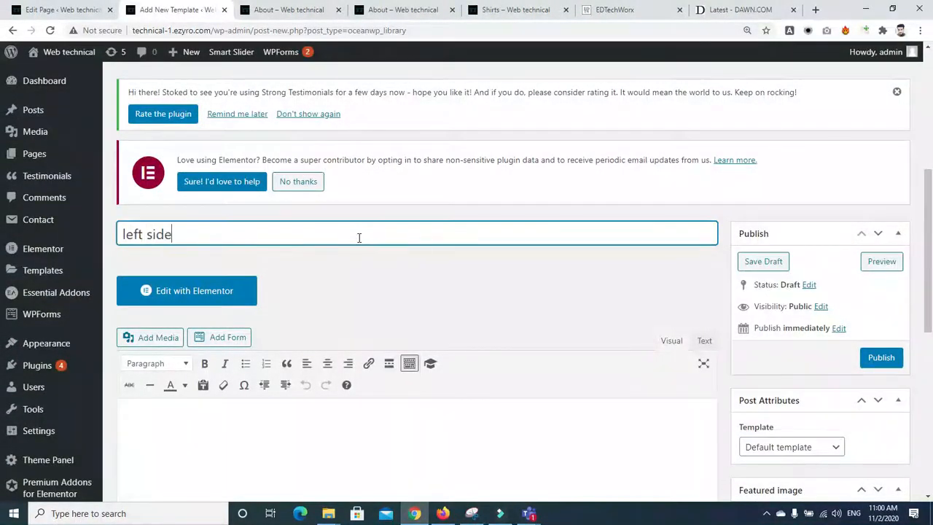
pyautogui.press('BackSpace')
pyautogui.press('BackSpace')
pyautogui.press('BackSpace')
pyautogui.press('BackSpace')
pyautogui.press('BackSpace')
pyautogui.press('BackSpace')
pyautogui.press('BackSpace')
pyautogui.press('BackSpace')
pyautogui.press('BackSpace')
pyautogui.write('righ')
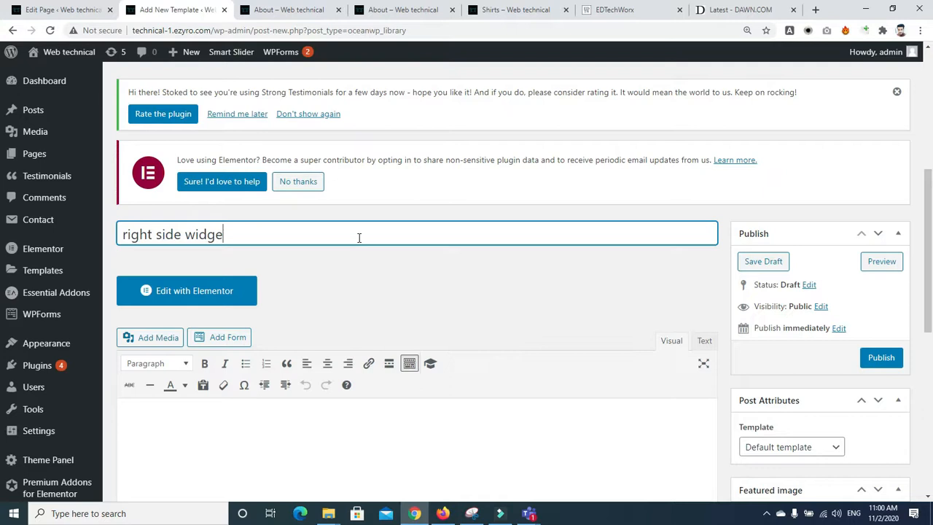
pyautogui.scroll(-5, 599, 404)
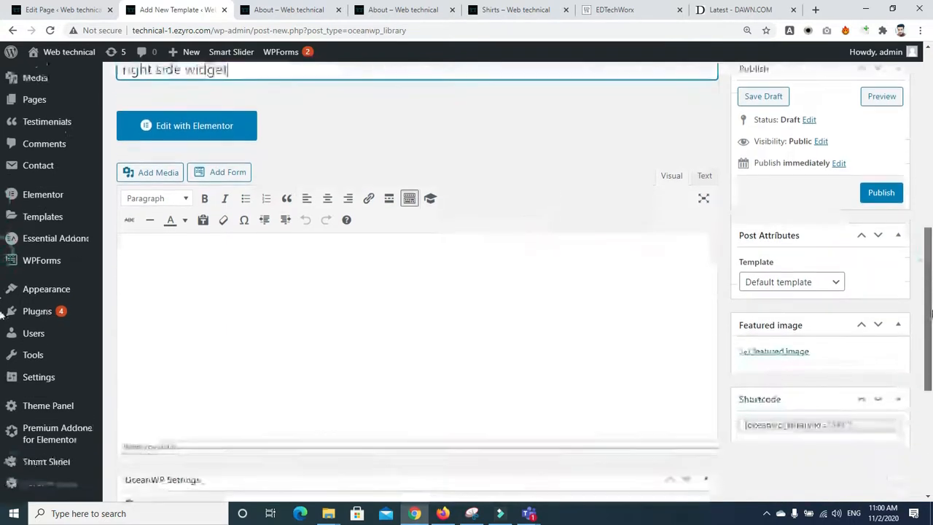
pyautogui.click(532, 315)
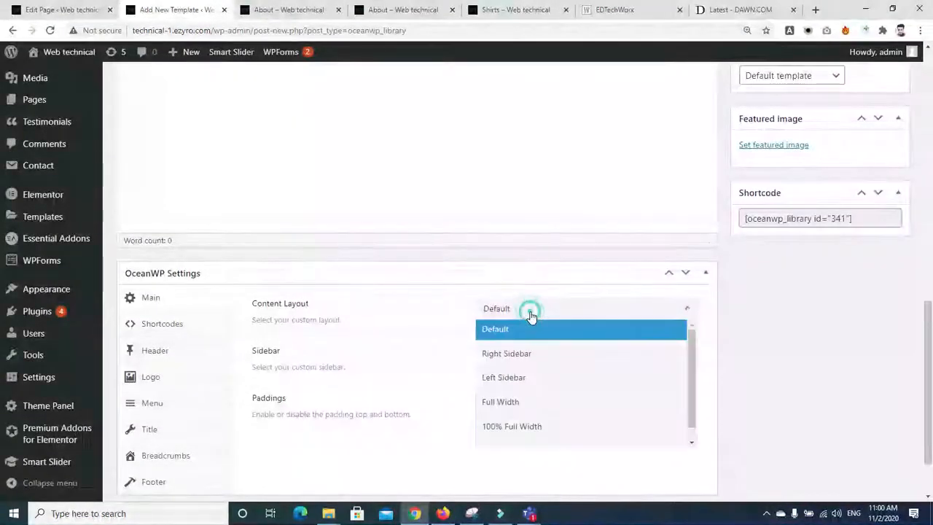
pyautogui.click(531, 315)
pyautogui.scroll(-1, 920, 321)
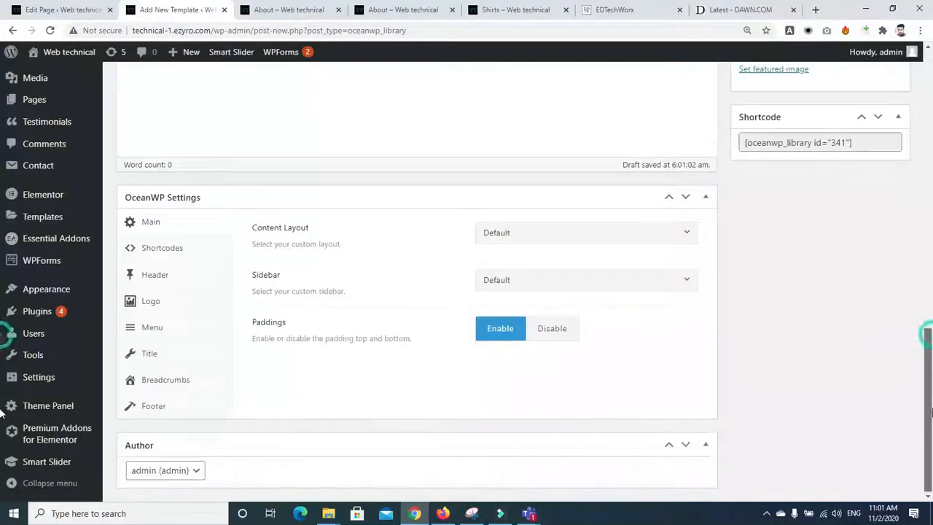
pyautogui.scroll(6, 931, 417)
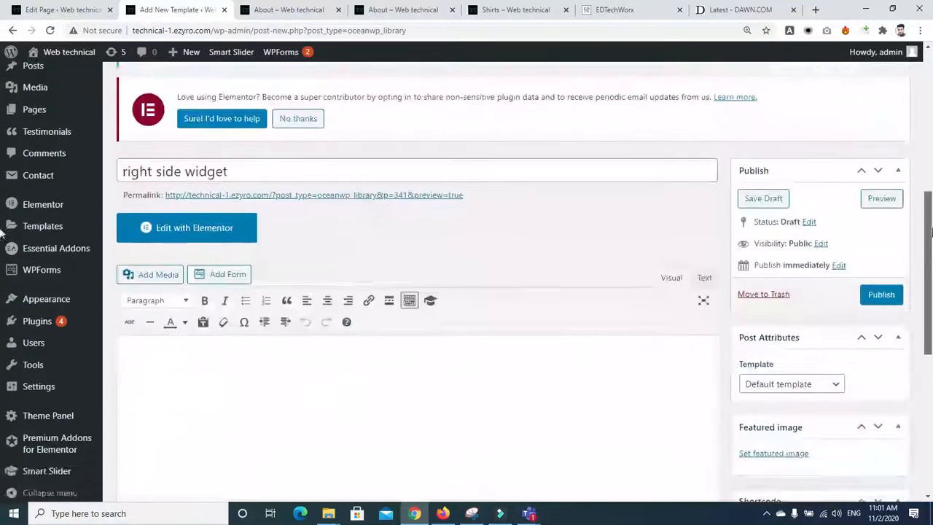
pyautogui.click(880, 284)
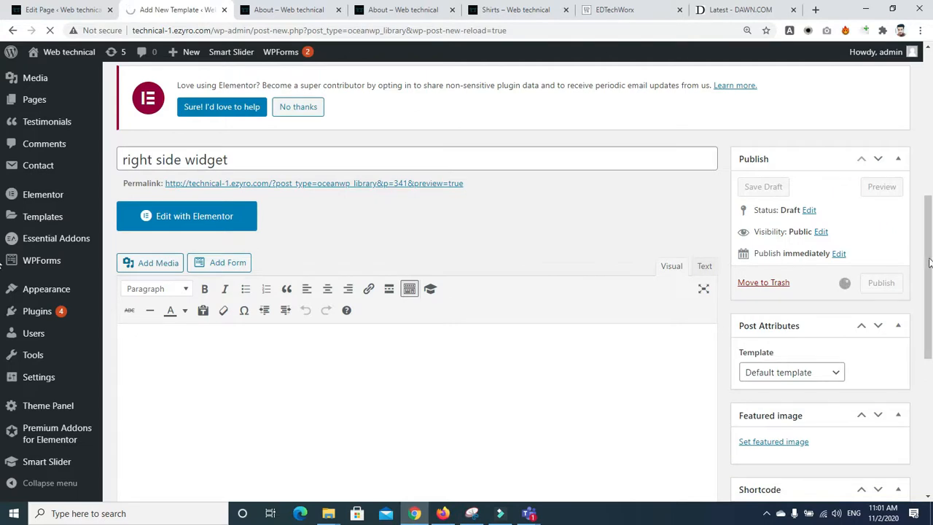
# Step: Set the template's OceanWP Sidebar to Left Sidebar
pyautogui.moveTo(931, 261); pyautogui.dragTo(931, 375)
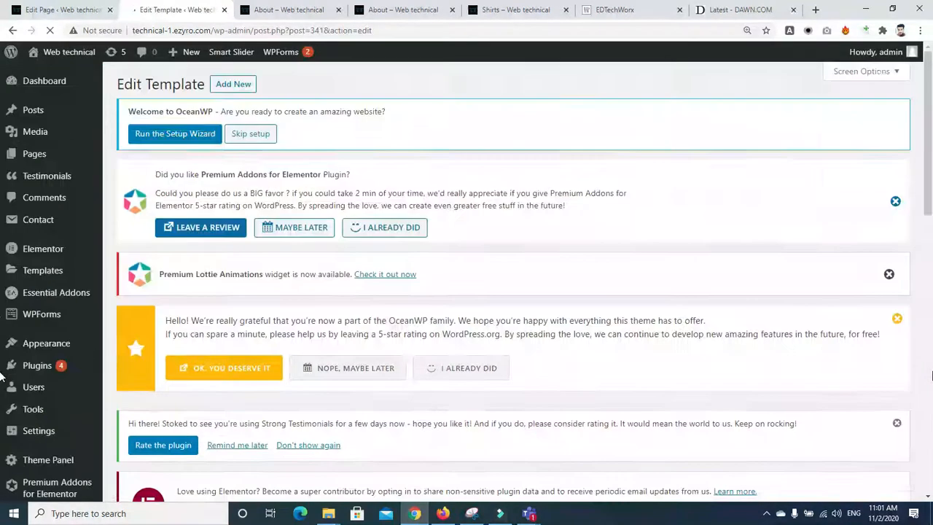
pyautogui.moveTo(931, 158); pyautogui.dragTo(928, 443)
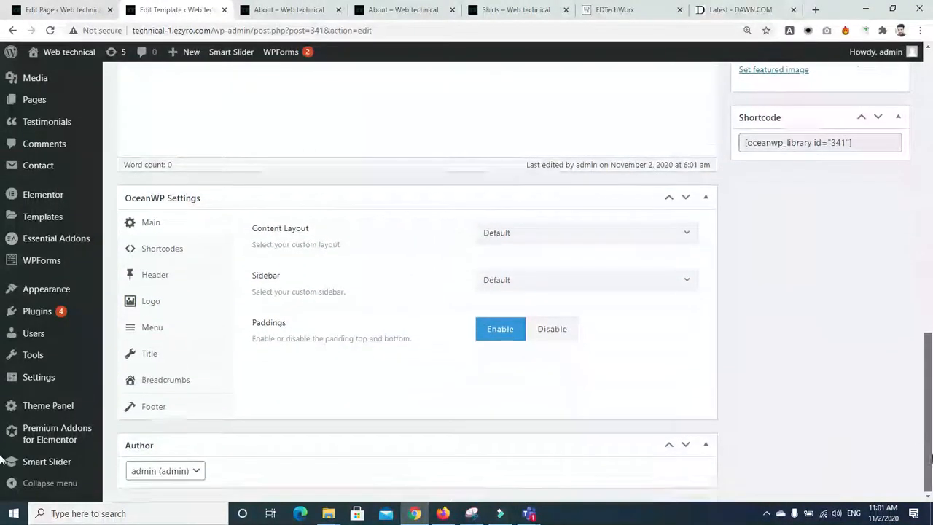
pyautogui.click(683, 284)
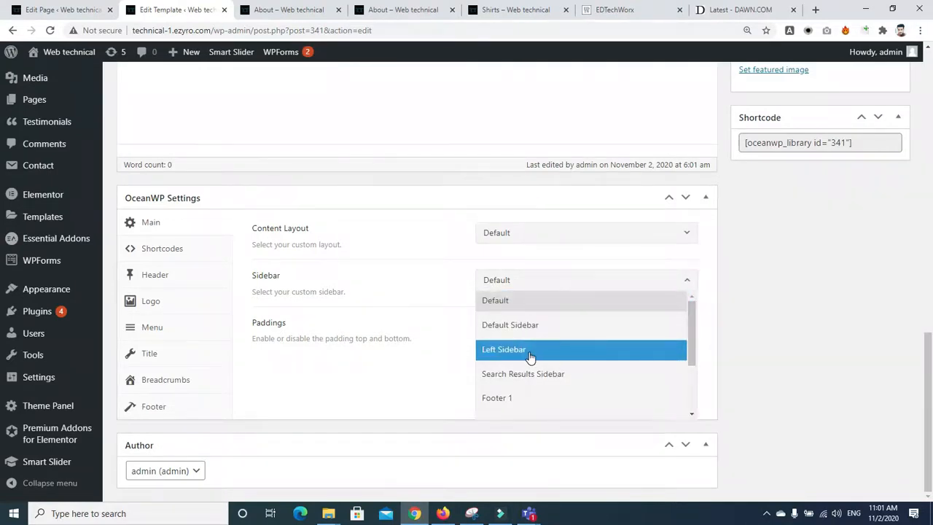
pyautogui.click(506, 352)
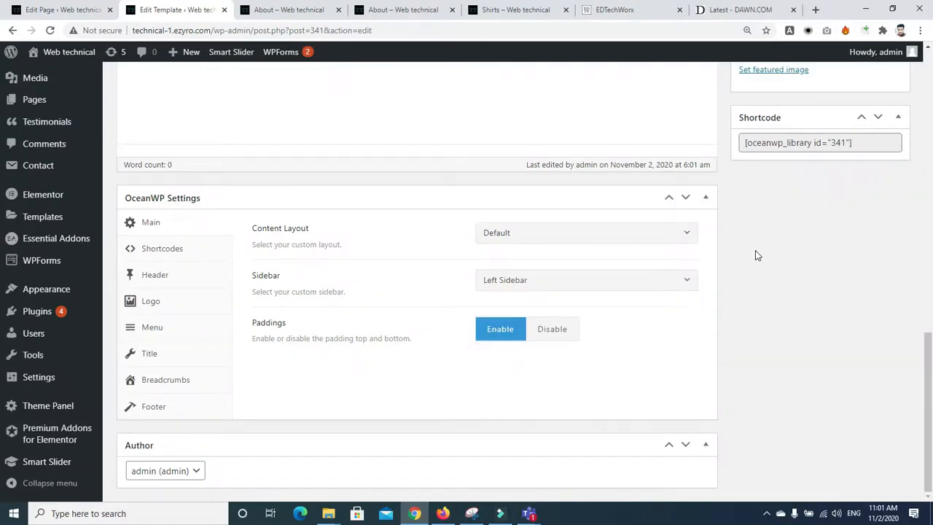
# Step: Confirm Content Layout stays Default and the Sidebar remains Left Sidebar
pyautogui.click(676, 236)
pyautogui.scroll(-2, 693, 267)
pyautogui.scroll(2, 691, 257)
pyautogui.click(585, 252)
pyautogui.click(686, 237)
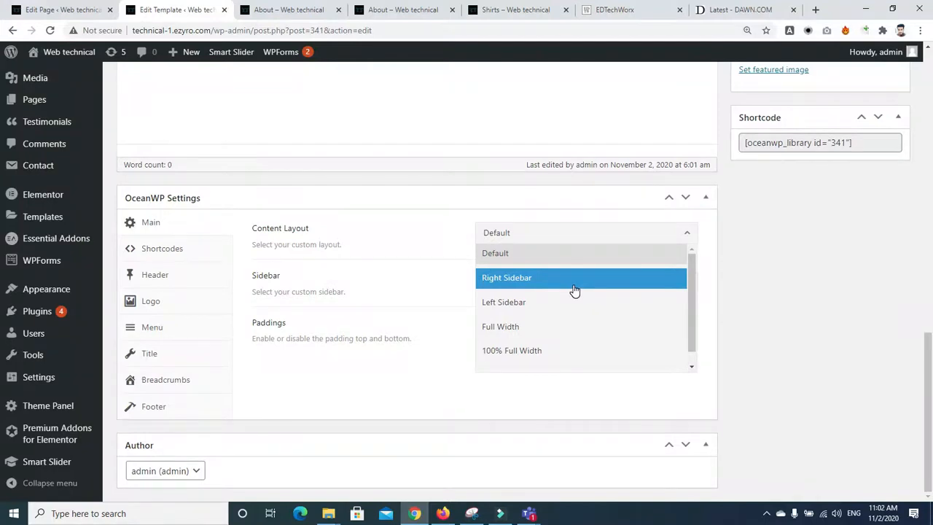
pyautogui.click(531, 255)
pyautogui.moveTo(930, 372)
pyautogui.mouseDown()
pyautogui.moveTo(932, 226)
pyautogui.moveTo(928, 356)
pyautogui.mouseUp()
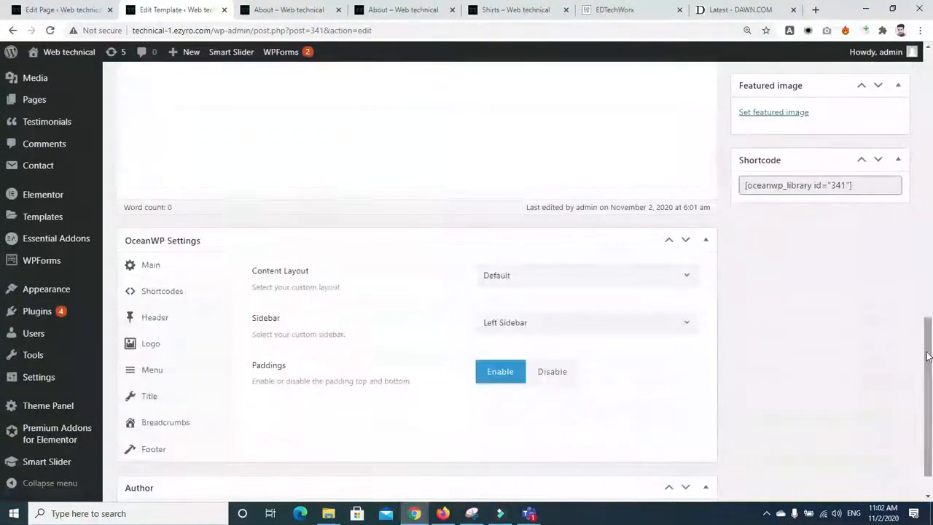
pyautogui.click(594, 334)
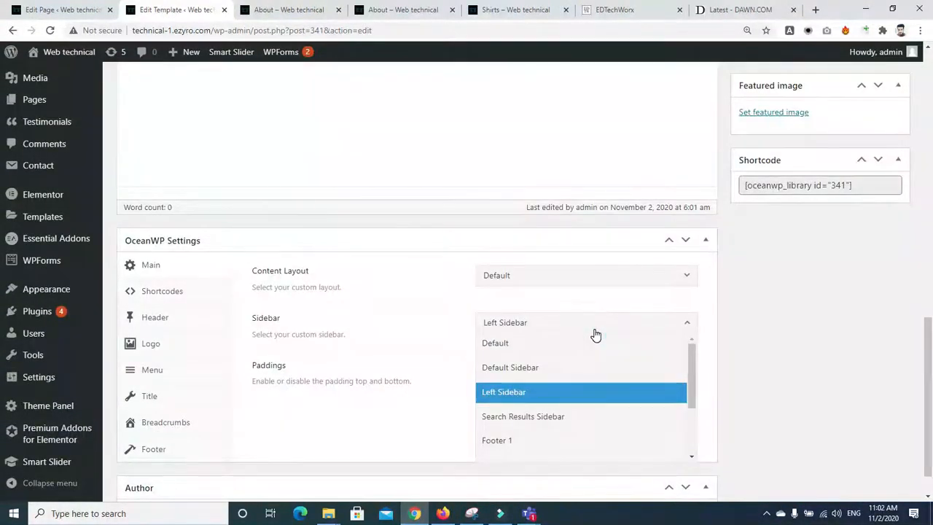
pyautogui.moveTo(693, 398); pyautogui.dragTo(696, 433)
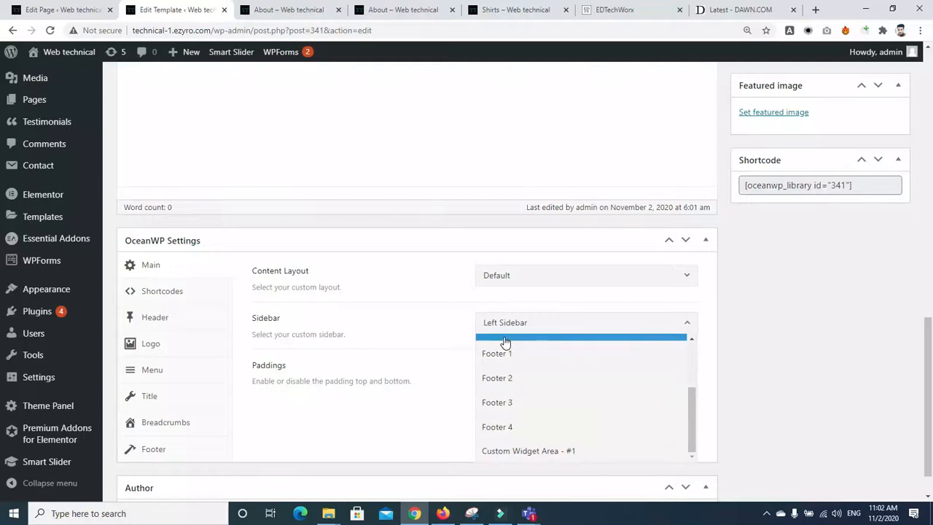
pyautogui.scroll(2, 689, 411)
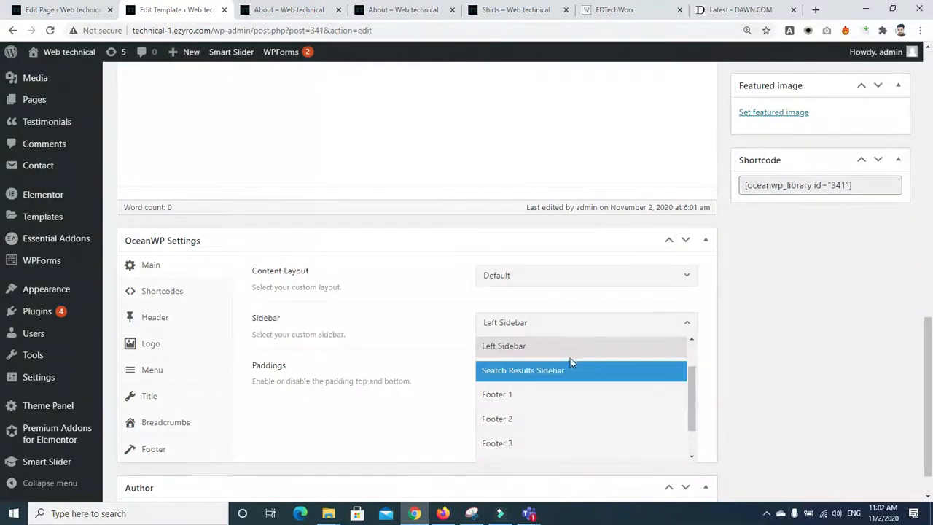
pyautogui.click(524, 347)
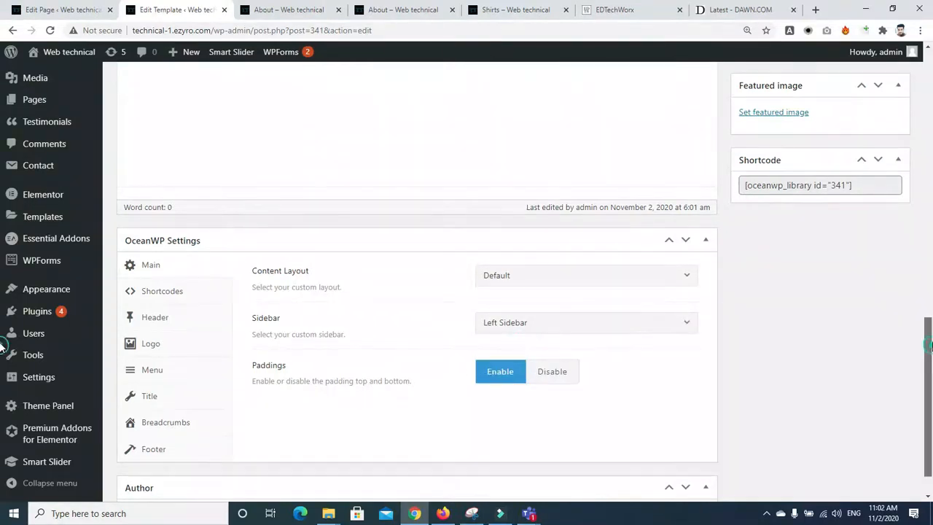
# Step: Update the template to save the sidebar change and reload its editor
pyautogui.moveTo(923, 325); pyautogui.dragTo(924, 213)
pyautogui.click(893, 264)
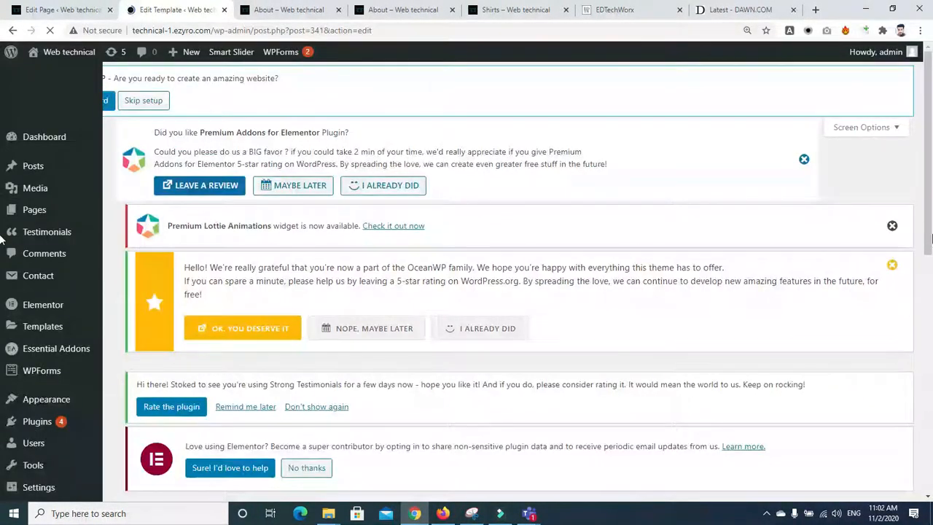
pyautogui.moveTo(930, 211); pyautogui.dragTo(932, 221)
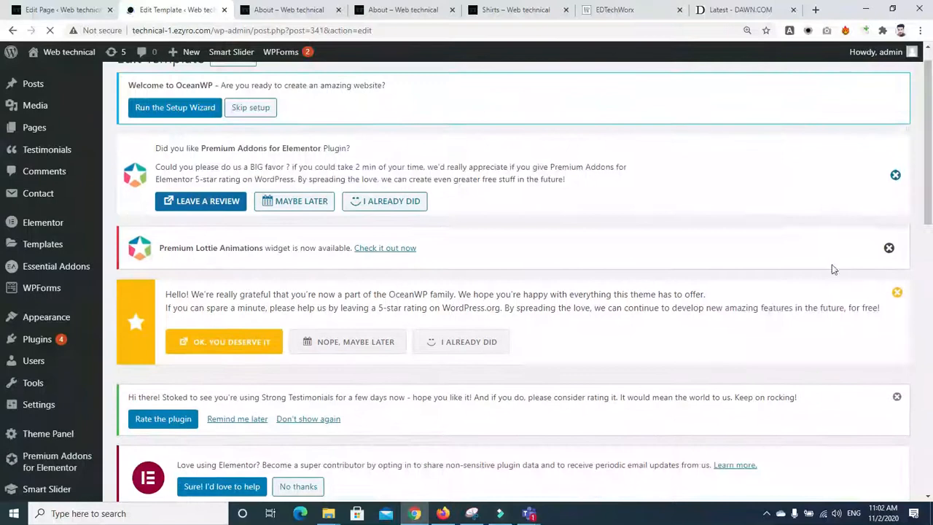
pyautogui.moveTo(927, 118); pyautogui.dragTo(932, 286)
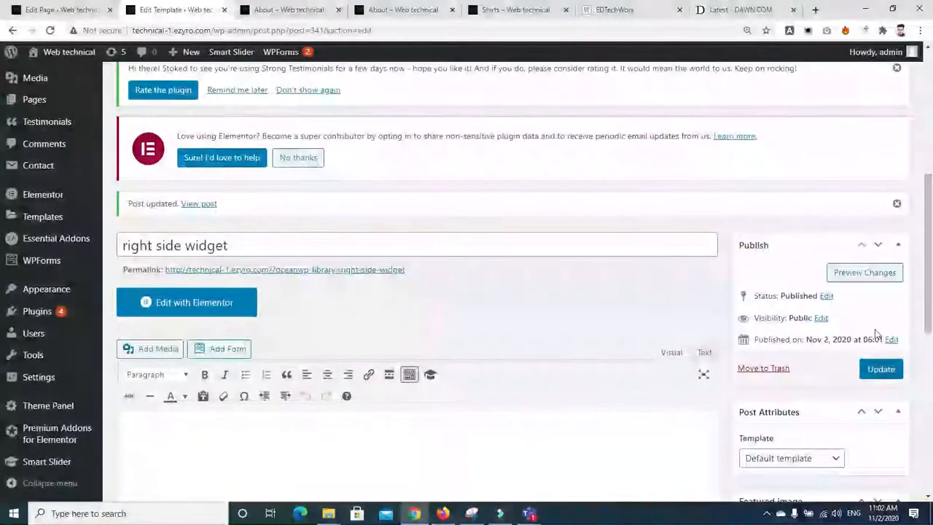
pyautogui.rightClick(786, 294)
pyautogui.click(786, 294)
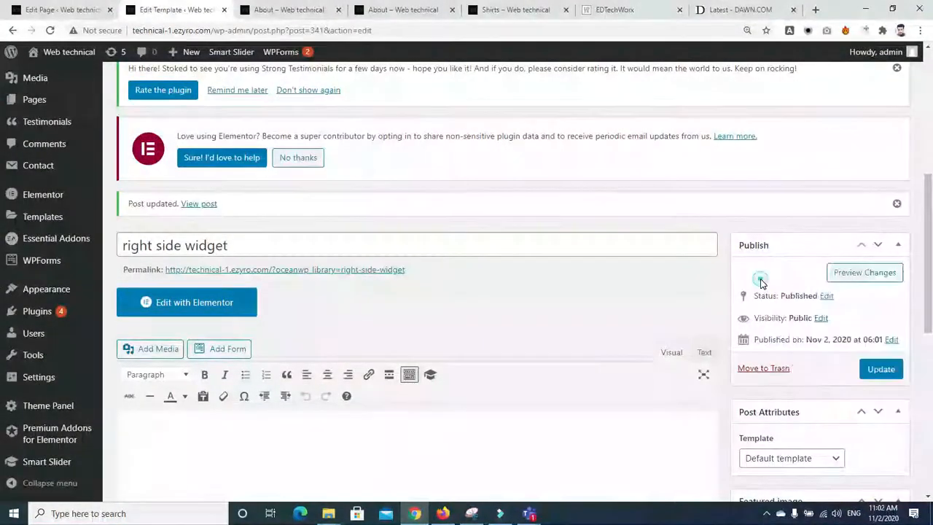
# Step: Open the template's Preview Changes in a new tab, view it, then return to the editor
pyautogui.rightClick(839, 273)
pyautogui.click(840, 278)
pyautogui.click(211, 10)
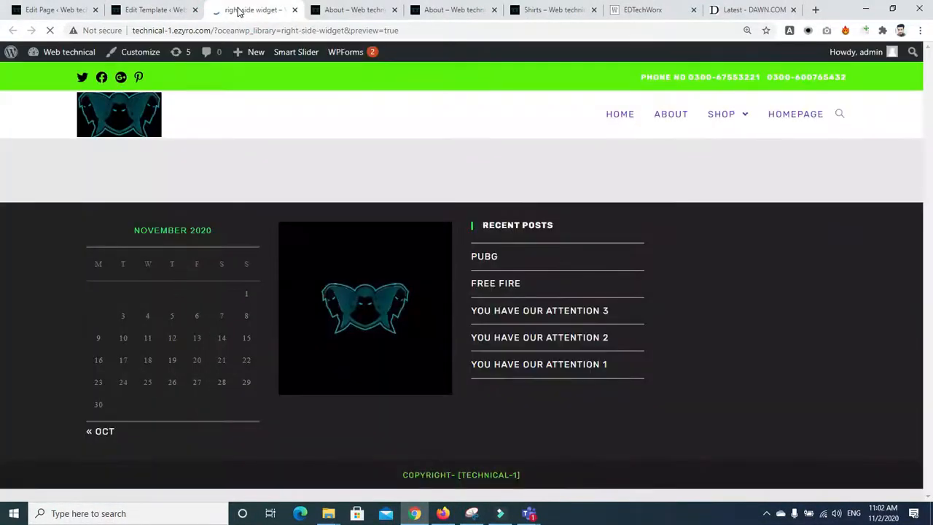
pyautogui.click(139, 10)
# Step: Change the template's Content Layout to Left Sidebar and update it
pyautogui.doubleClick(805, 213)
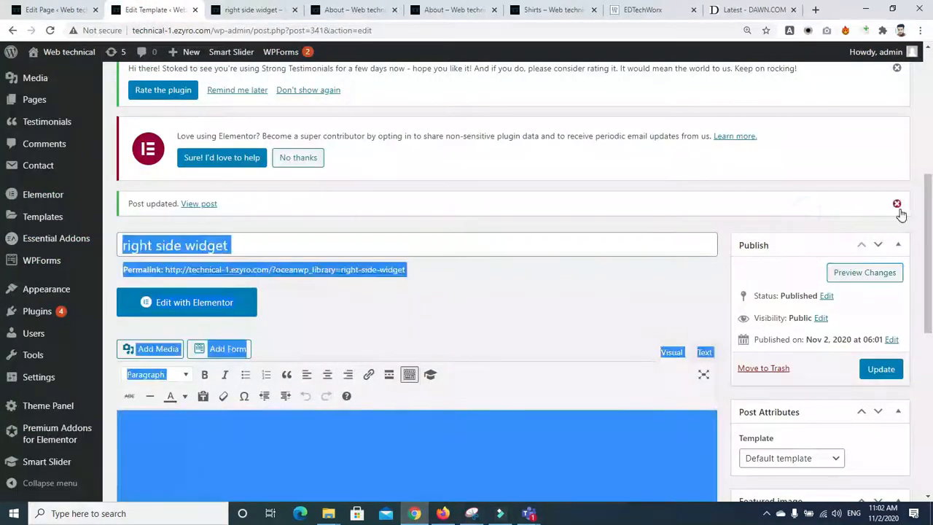
pyautogui.click(835, 226)
pyautogui.moveTo(930, 244); pyautogui.dragTo(931, 395)
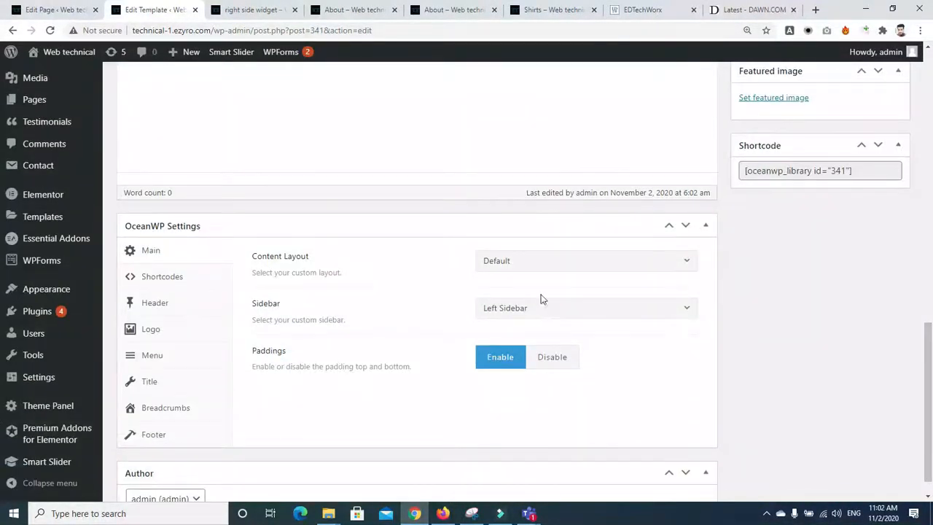
pyautogui.click(508, 267)
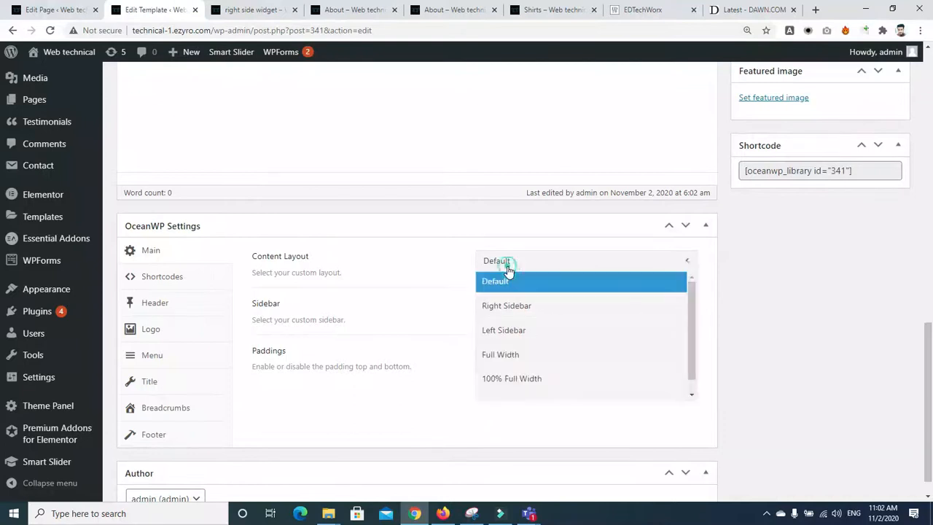
pyautogui.click(510, 329)
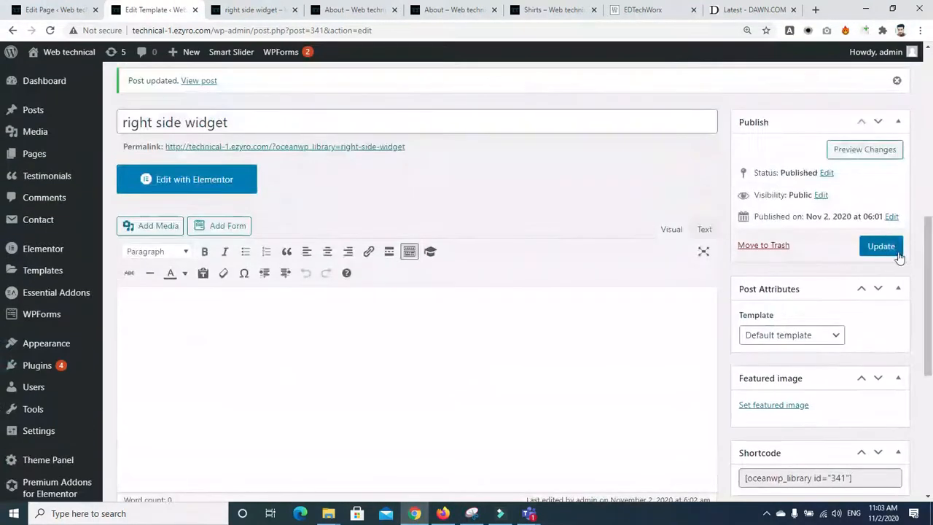
pyautogui.click(894, 251)
# Step: Reload the template preview to check the left-side widgets, then return to the OceanWP Settings
pyautogui.click(247, 11)
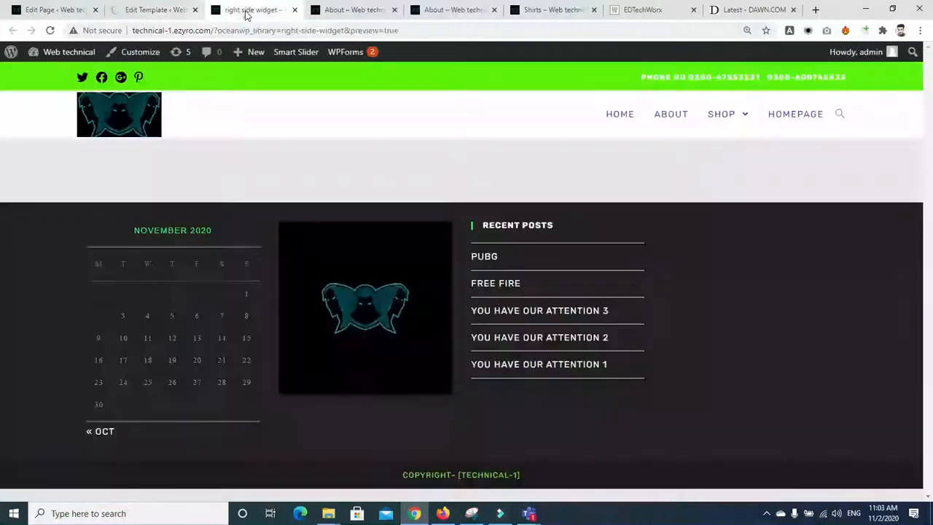
pyautogui.click(50, 30)
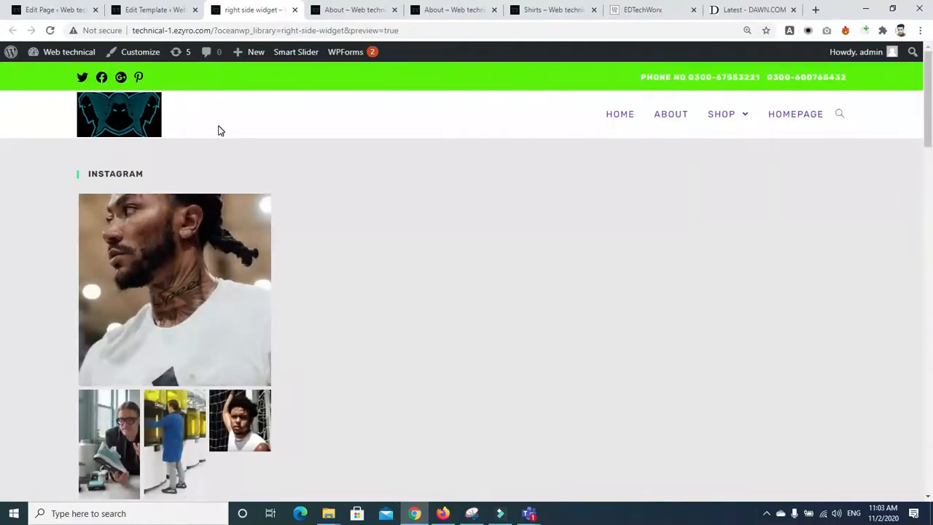
pyautogui.moveTo(928, 129); pyautogui.dragTo(930, 393)
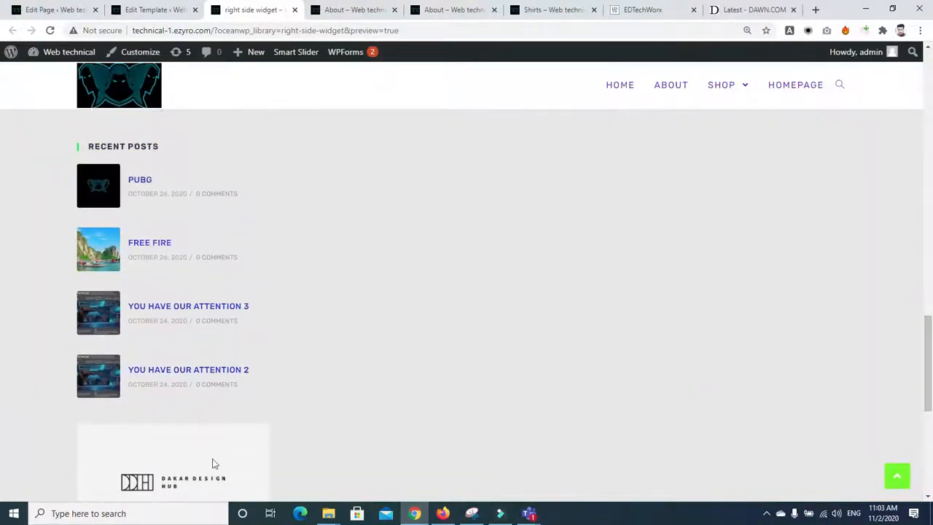
pyautogui.scroll(4, 264, 282)
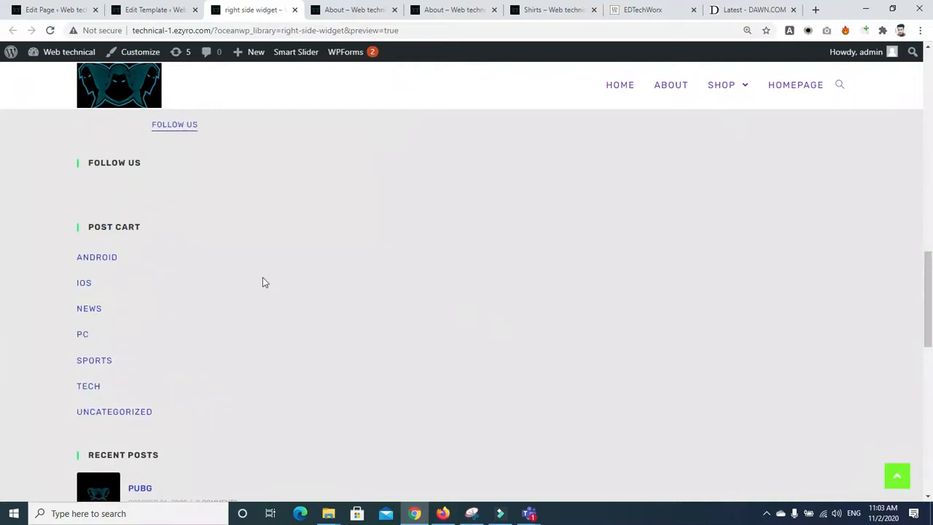
pyautogui.moveTo(932, 283); pyautogui.dragTo(930, 140)
pyautogui.scroll(4, 1, 142)
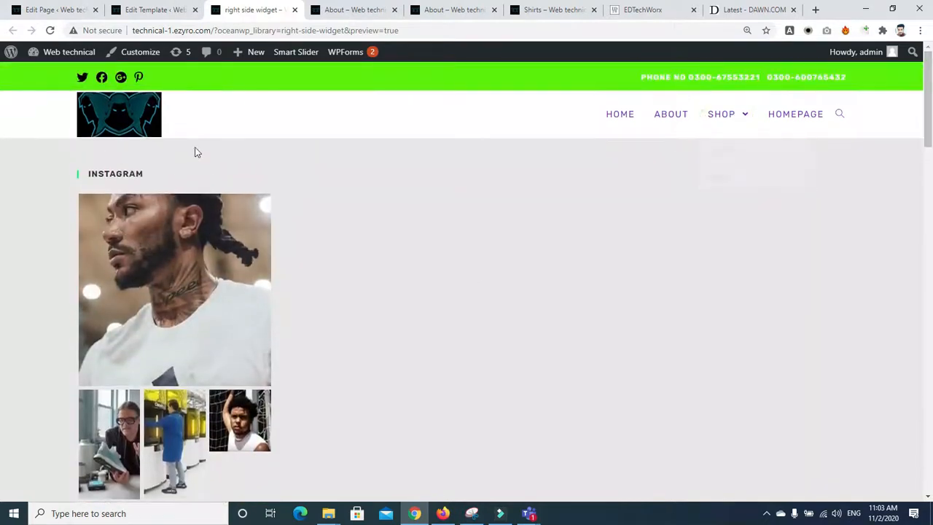
pyautogui.scroll(-8, 2, 146)
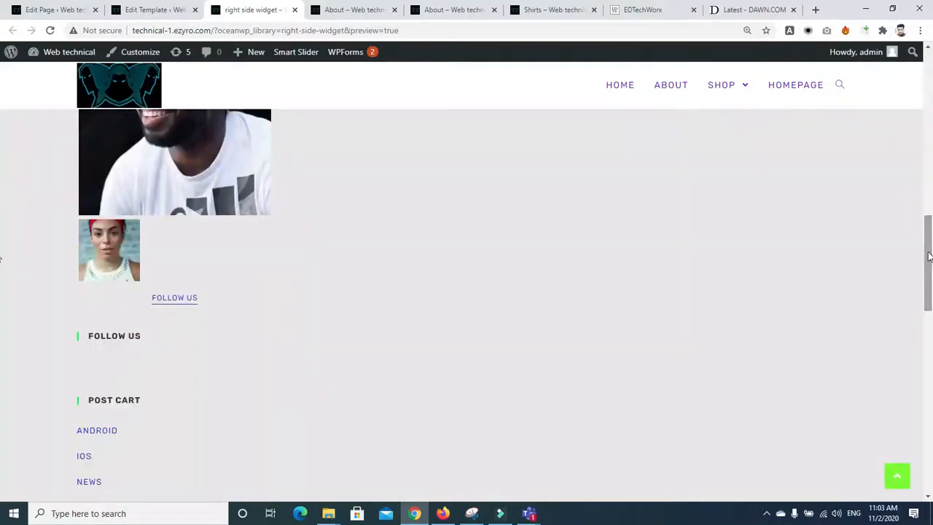
pyautogui.click(114, 9)
pyautogui.moveTo(931, 118); pyautogui.dragTo(931, 193)
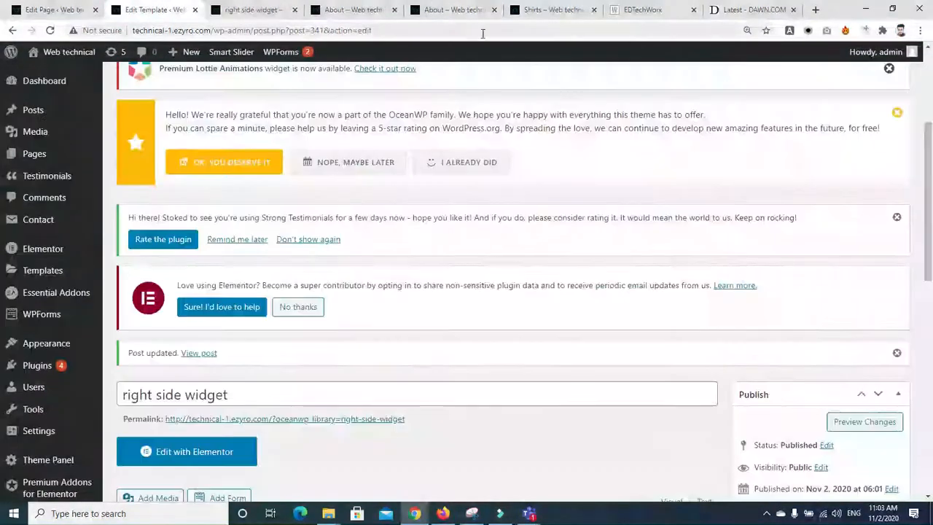
pyautogui.click(258, 11)
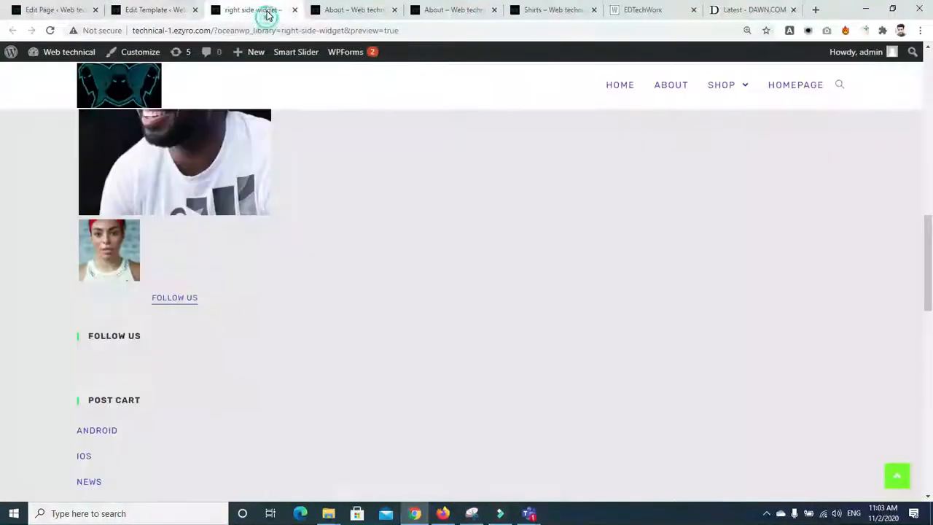
pyautogui.click(139, 10)
pyautogui.scroll(-10, 605, 299)
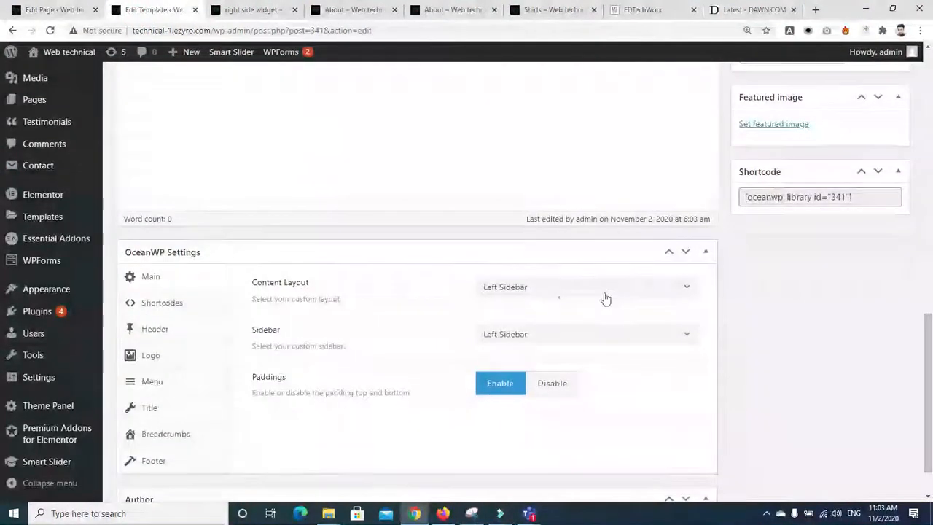
# Step: Set the widget template's OceanWP content layout to Right Sidebar and update it
pyautogui.click(558, 290)
pyautogui.click(530, 338)
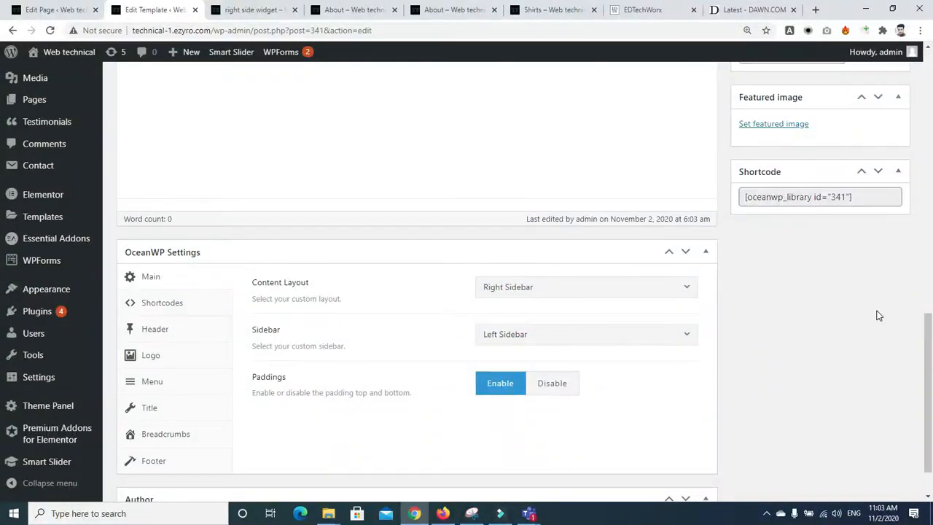
pyautogui.scroll(4, 879, 315)
pyautogui.click(886, 221)
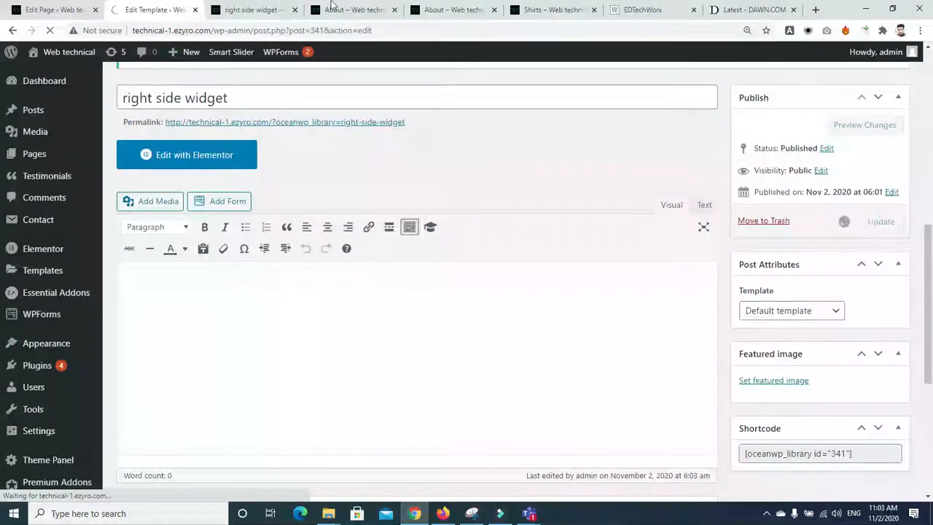
# Step: Reload the template preview and scroll it to check the Right Sidebar layout
pyautogui.click(257, 10)
pyautogui.click(42, 30)
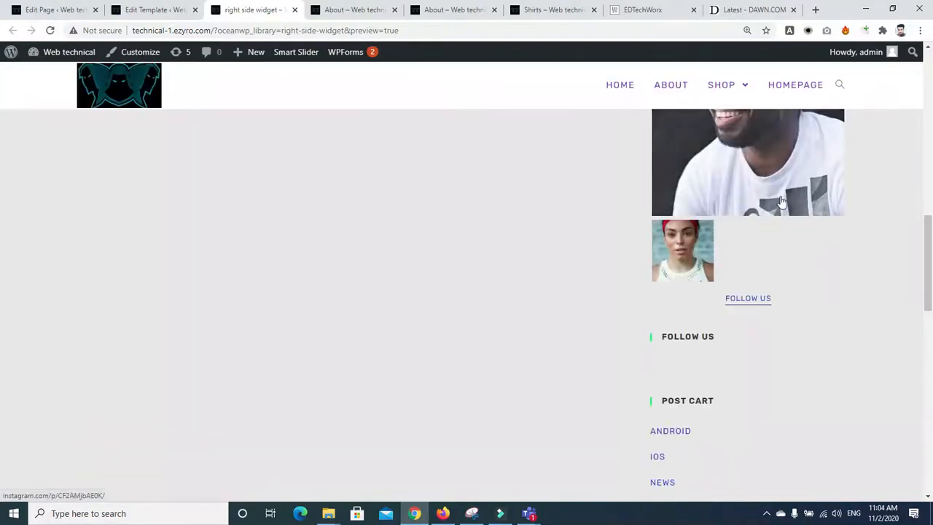
pyautogui.click(930, 243)
pyautogui.moveTo(2, 235); pyautogui.dragTo(3, 328)
pyautogui.moveTo(930, 329); pyautogui.dragTo(920, 84)
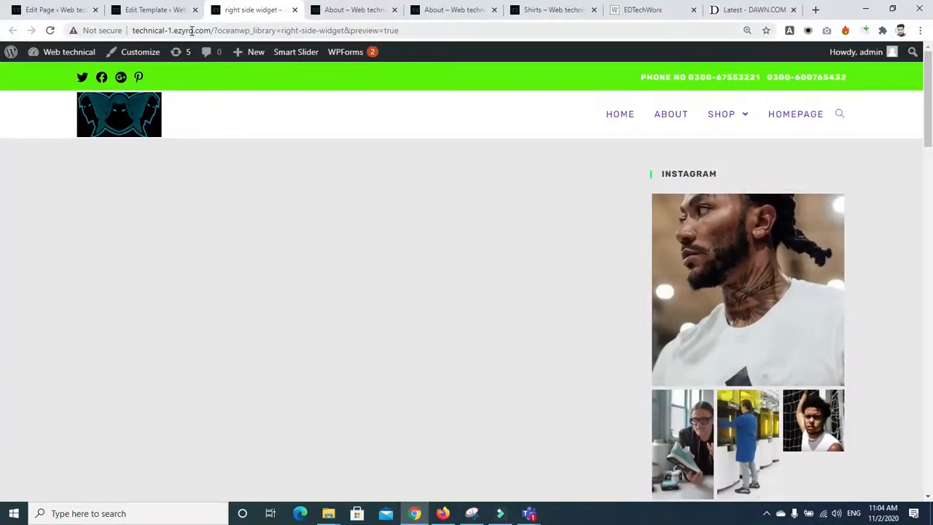
pyautogui.click(153, 10)
pyautogui.click(255, 10)
# Step: Close the template preview and Edit Template tabs, leaving the About page editor
pyautogui.click(295, 10)
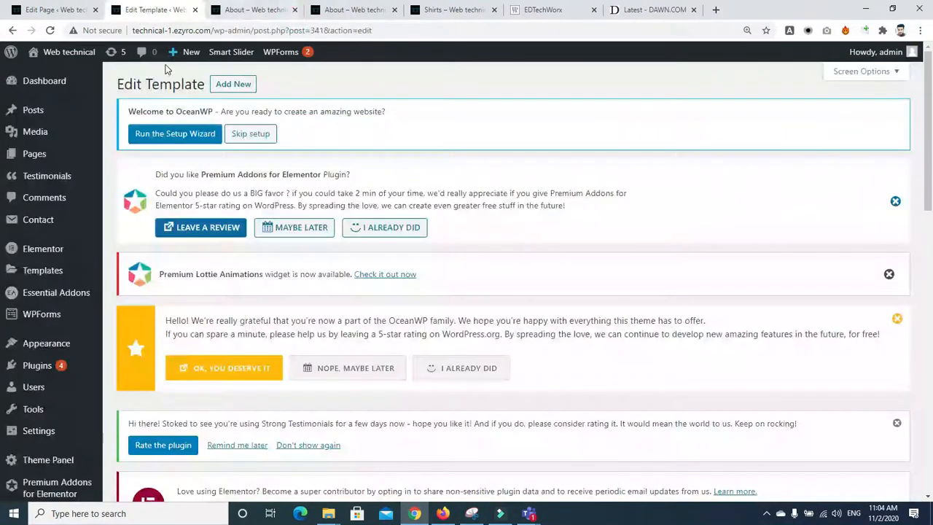
pyautogui.scroll(-4, 569, 219)
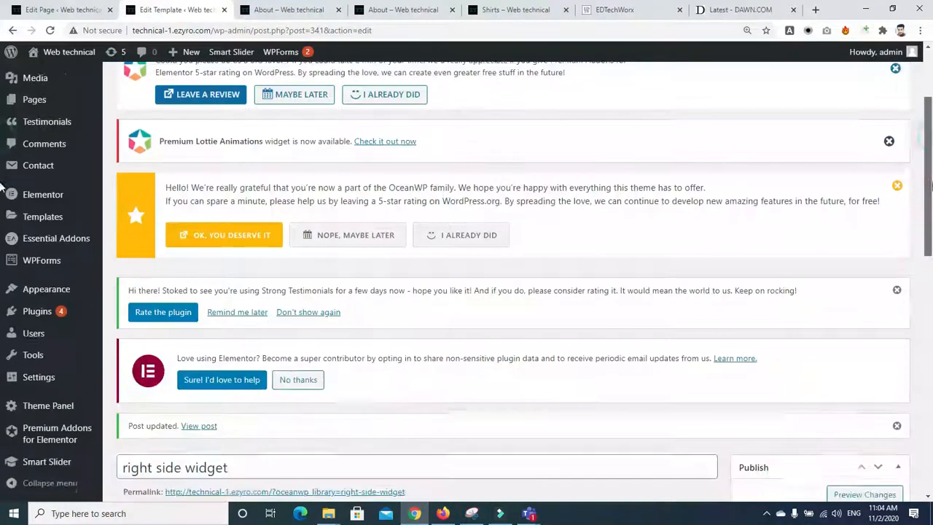
pyautogui.click(224, 9)
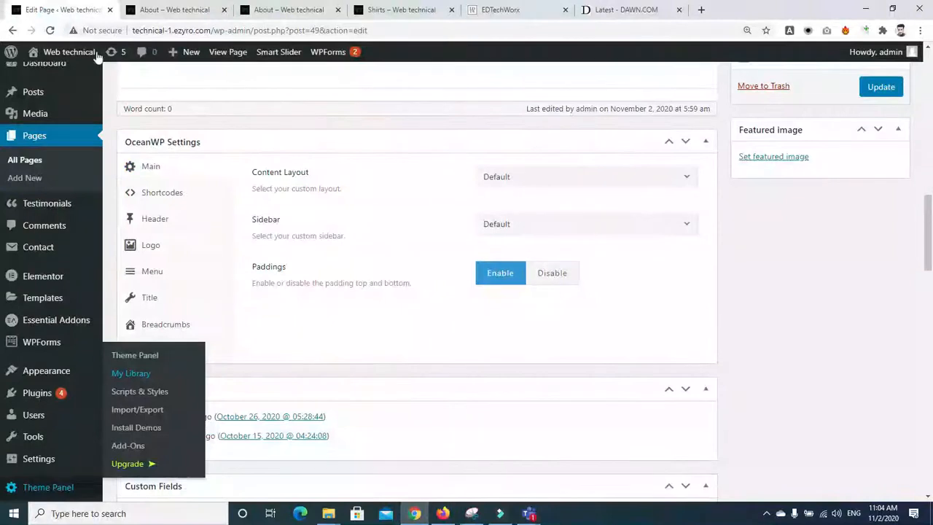
# Step: Set the About page's content layout and sidebar both to Left Sidebar and update
pyautogui.moveTo(931, 230)
pyautogui.mouseDown()
pyautogui.moveTo(931, 168)
pyautogui.moveTo(931, 269)
pyautogui.moveTo(931, 218)
pyautogui.mouseUp()
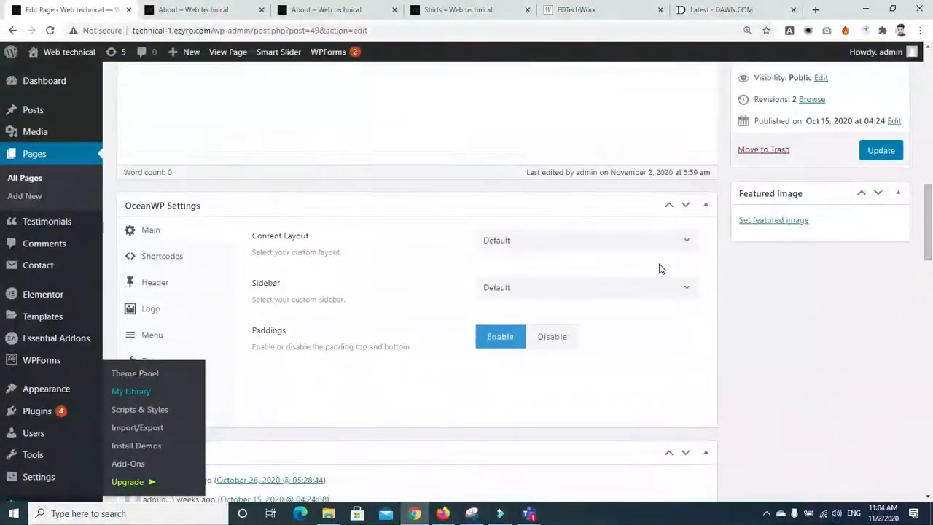
pyautogui.click(610, 245)
pyautogui.click(583, 309)
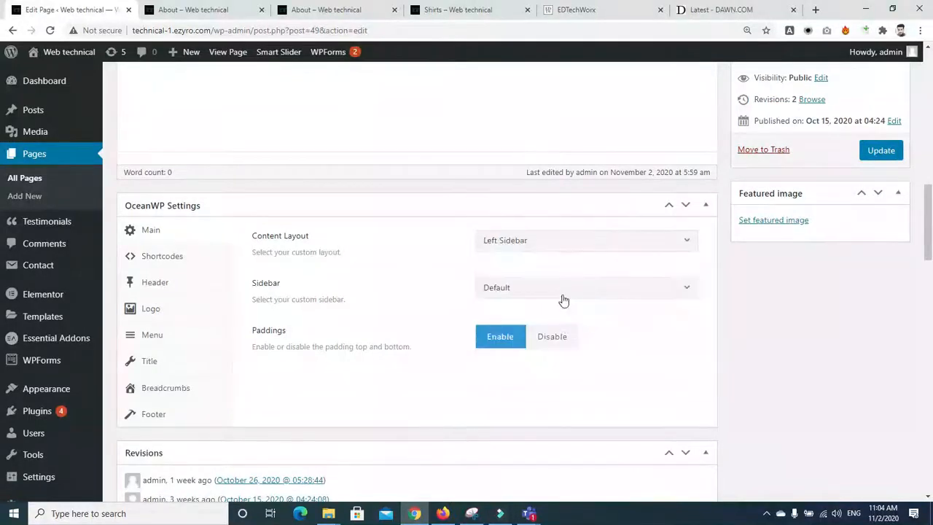
pyautogui.click(562, 292)
pyautogui.click(554, 356)
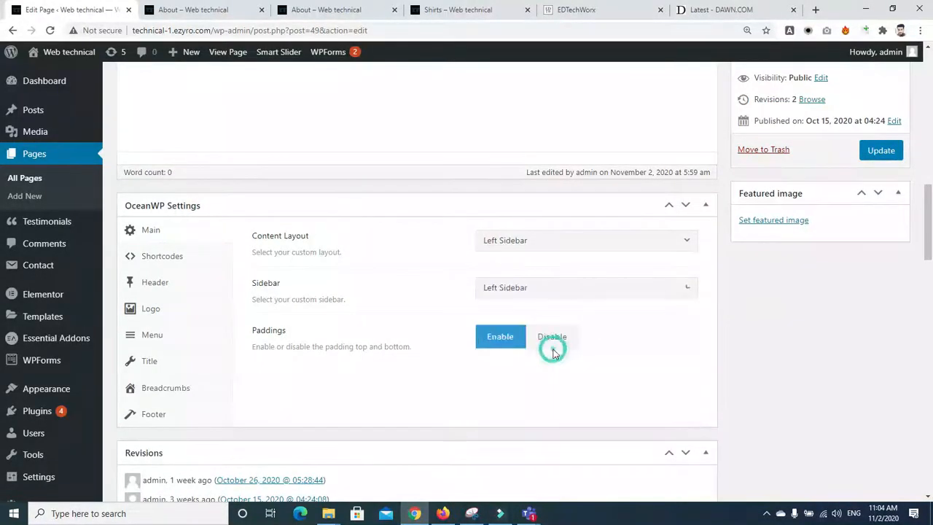
pyautogui.click(875, 151)
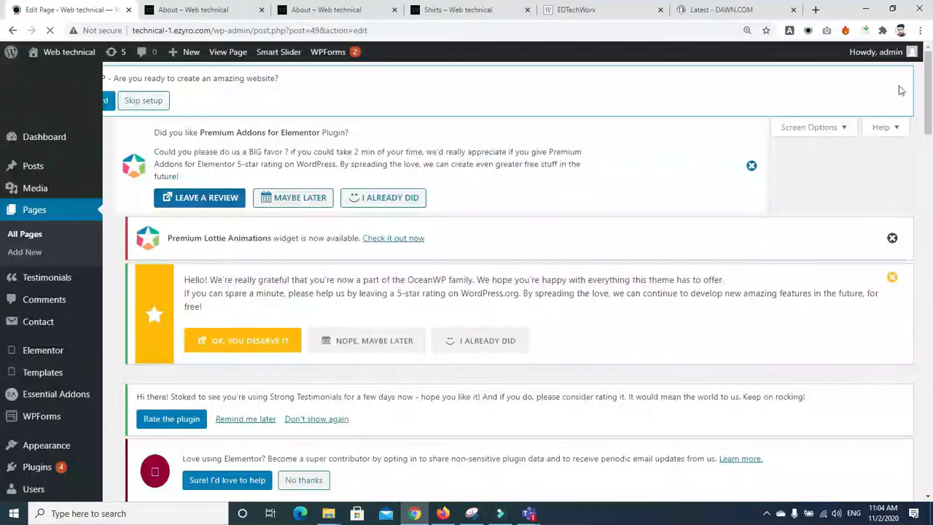
# Step: Open the About page's Preview Changes in a new tab and view it
pyautogui.scroll(-7, 874, 306)
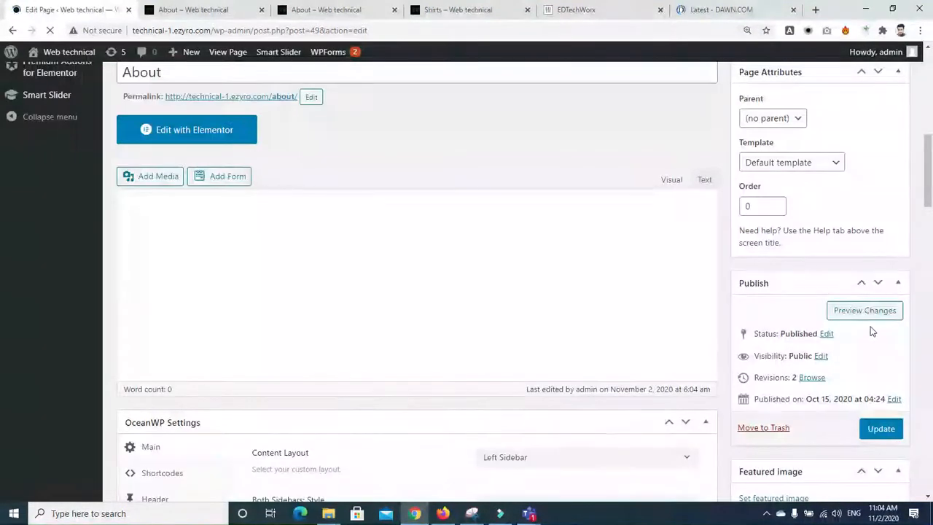
pyautogui.scroll(7, 867, 326)
pyautogui.rightClick(862, 326)
pyautogui.click(931, 77)
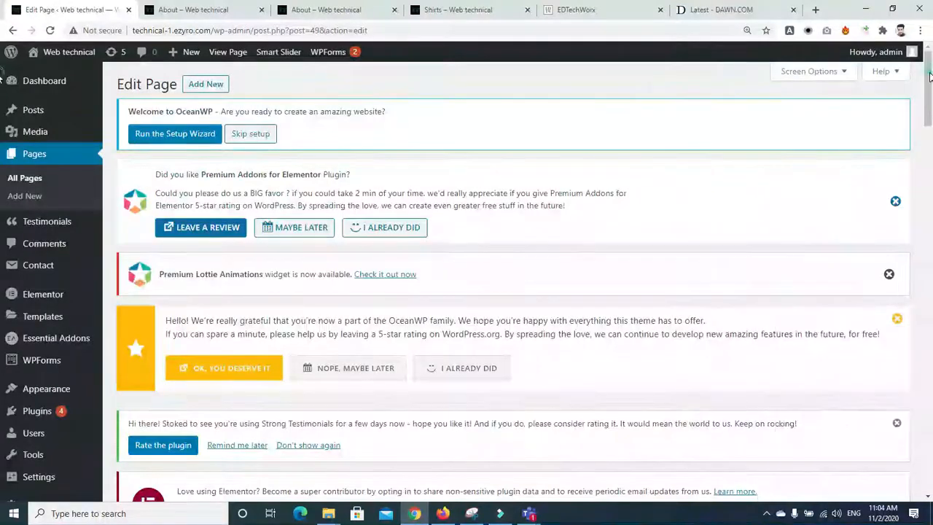
pyautogui.scroll(-7, 930, 76)
pyautogui.rightClick(875, 187)
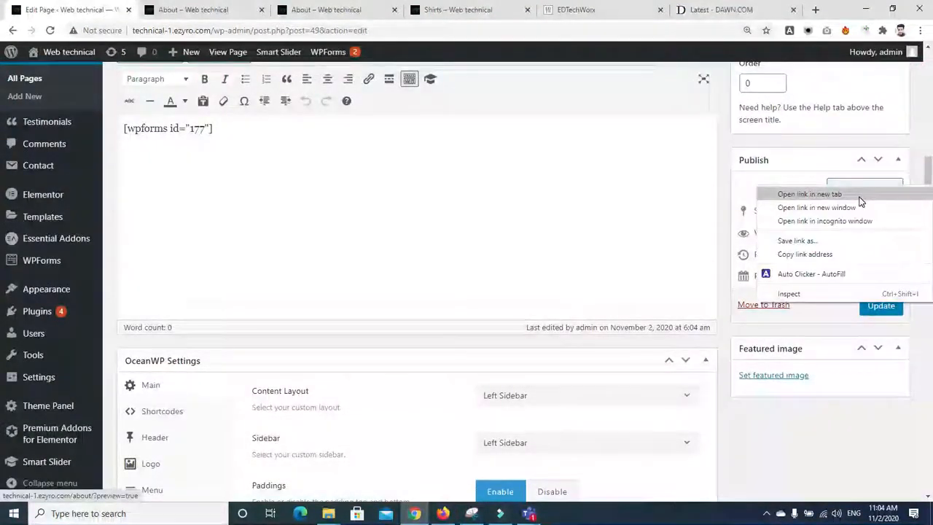
pyautogui.click(809, 194)
pyautogui.click(183, 10)
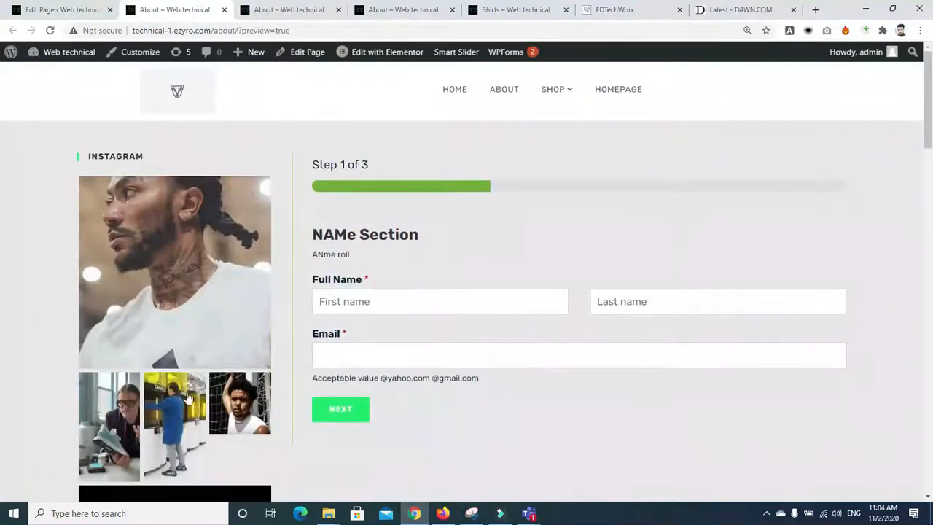
pyautogui.click(51, 10)
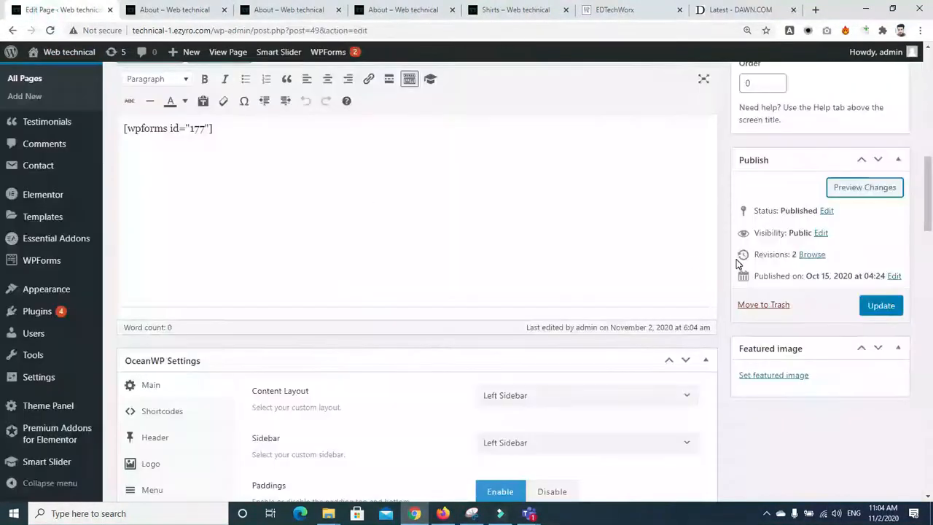
# Step: Change the About page content layout to Right Sidebar and update it
pyautogui.scroll(-3, 816, 219)
pyautogui.click(602, 190)
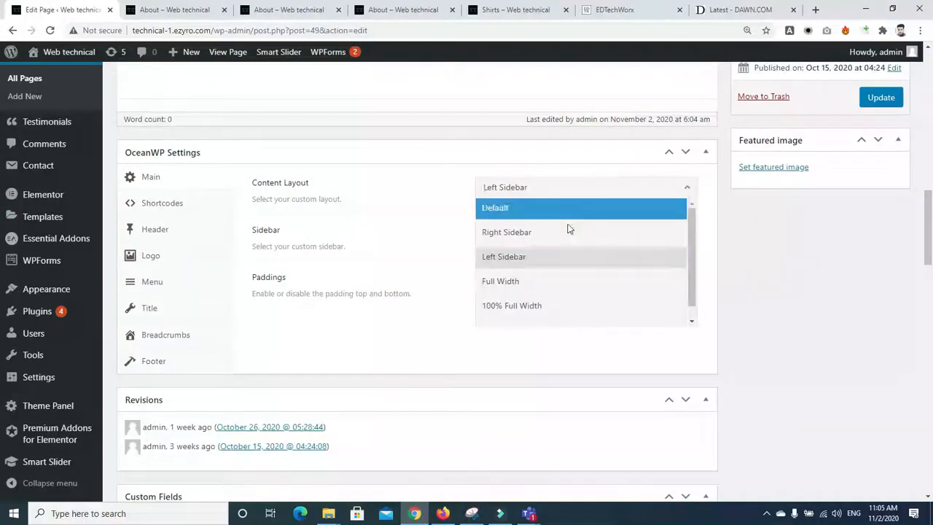
pyautogui.click(568, 233)
pyautogui.click(879, 99)
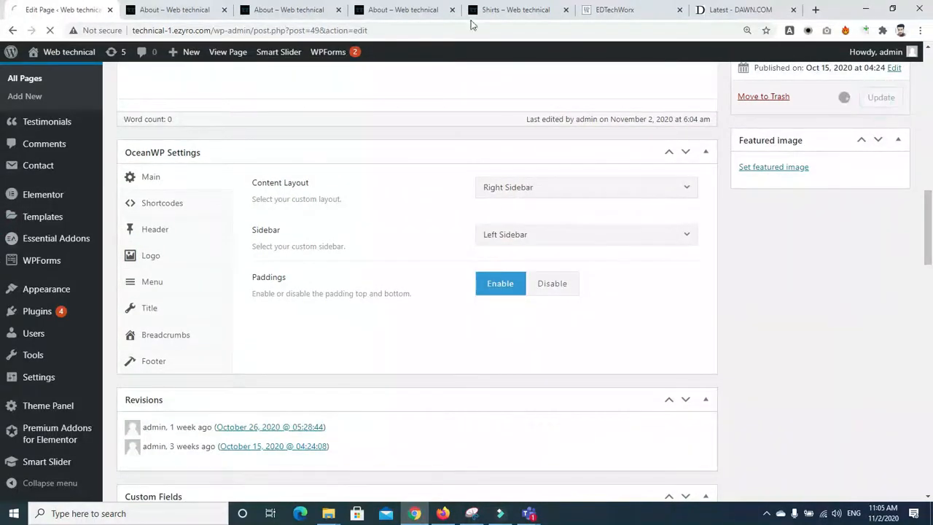
# Step: Reload the About preview and scroll through it to confirm the widgets sit on the right
pyautogui.click(152, 9)
pyautogui.click(50, 30)
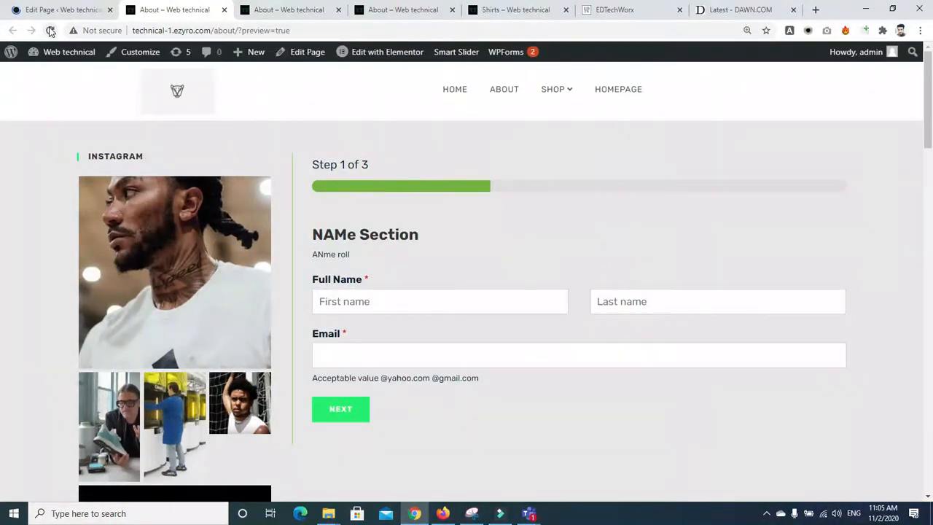
pyautogui.click(51, 31)
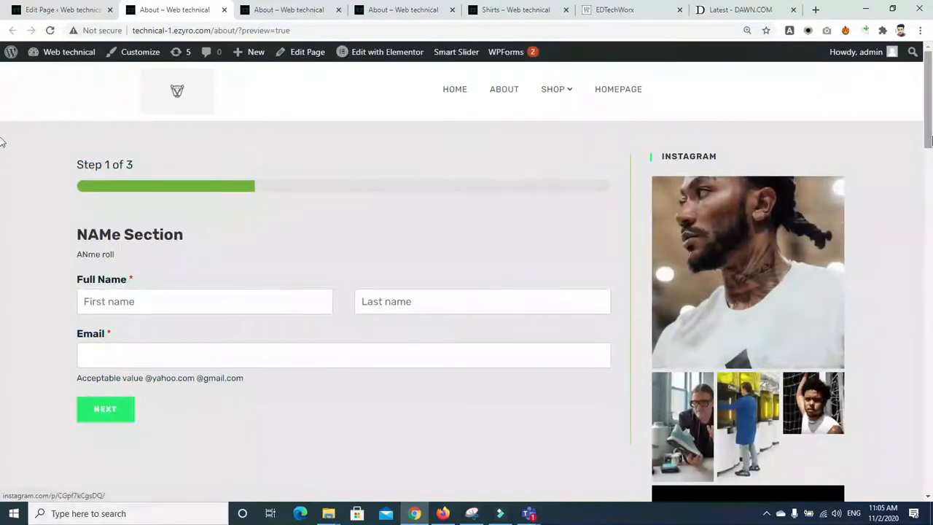
pyautogui.scroll(-10, 1, 143)
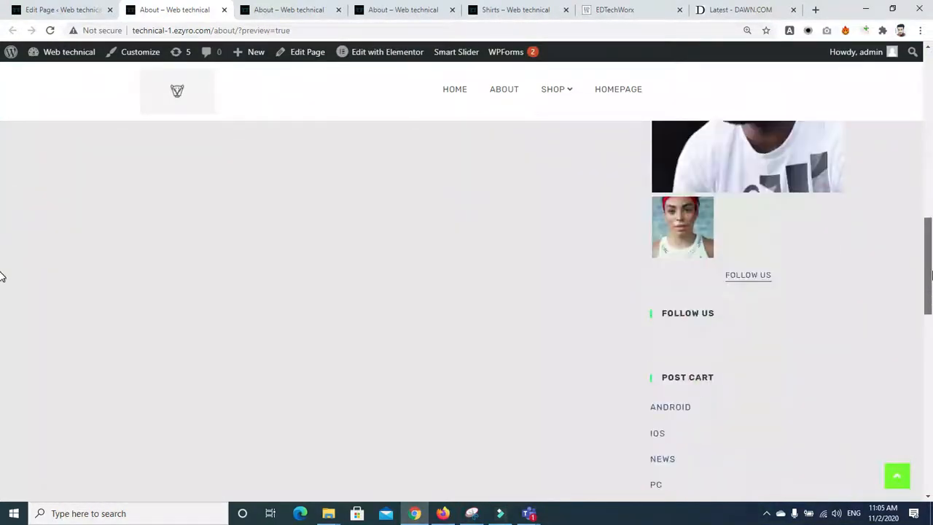
pyautogui.scroll(-6, 2, 277)
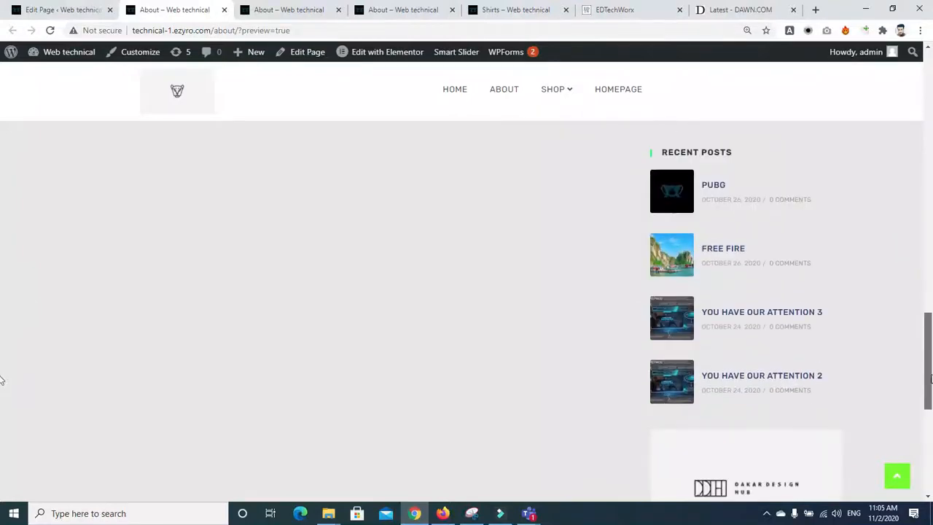
pyautogui.scroll(-3, 1, 379)
pyautogui.scroll(2, 1, 378)
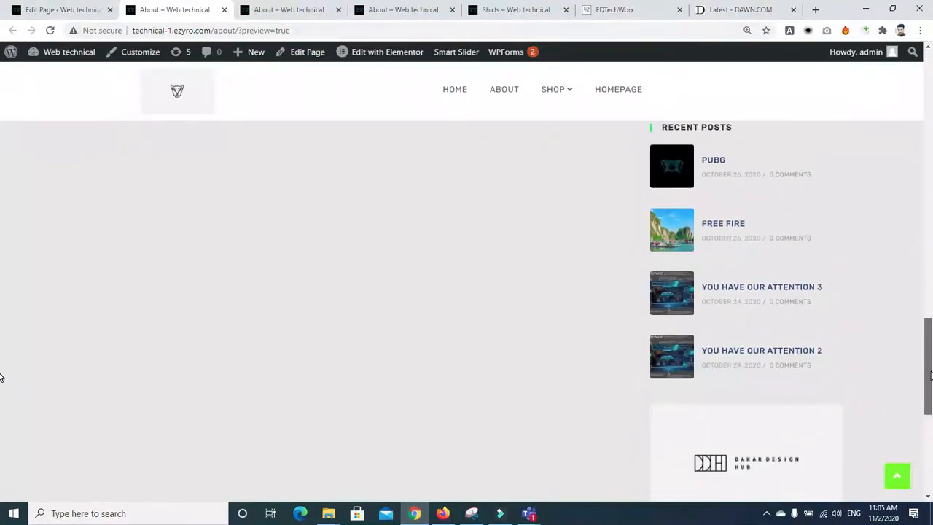
pyautogui.moveTo(931, 376); pyautogui.dragTo(932, 108)
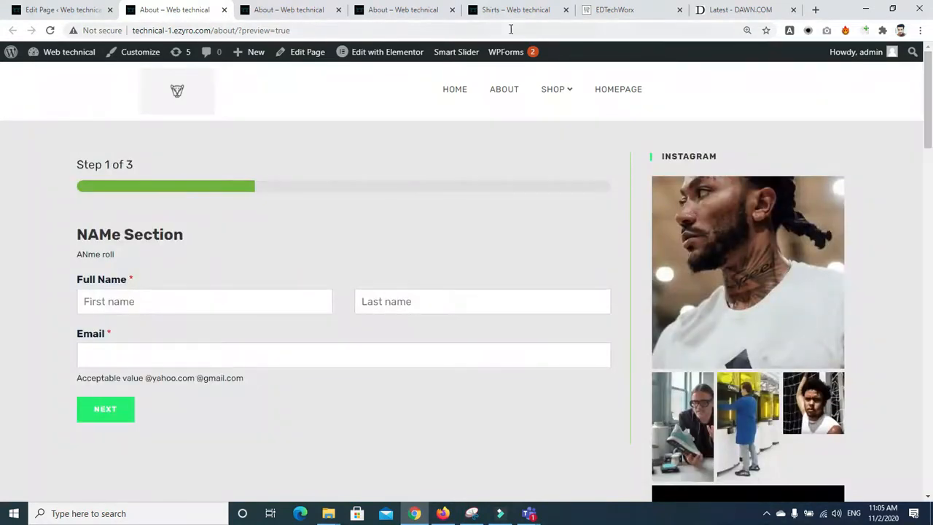
pyautogui.click(33, 11)
pyautogui.moveTo(932, 108); pyautogui.dragTo(930, 216)
# Step: Open Appearance > Widgets and collapse the Default Sidebar
pyautogui.moveTo(36, 292)
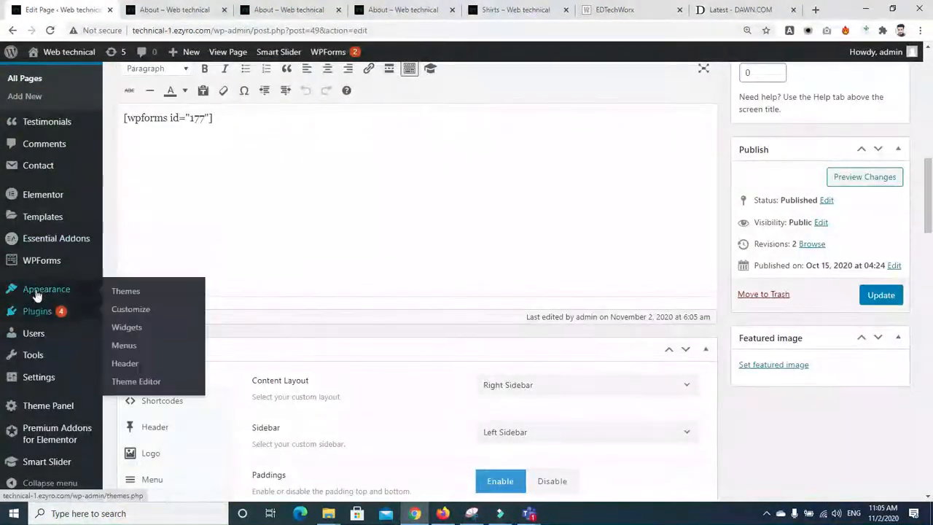
pyautogui.click(127, 336)
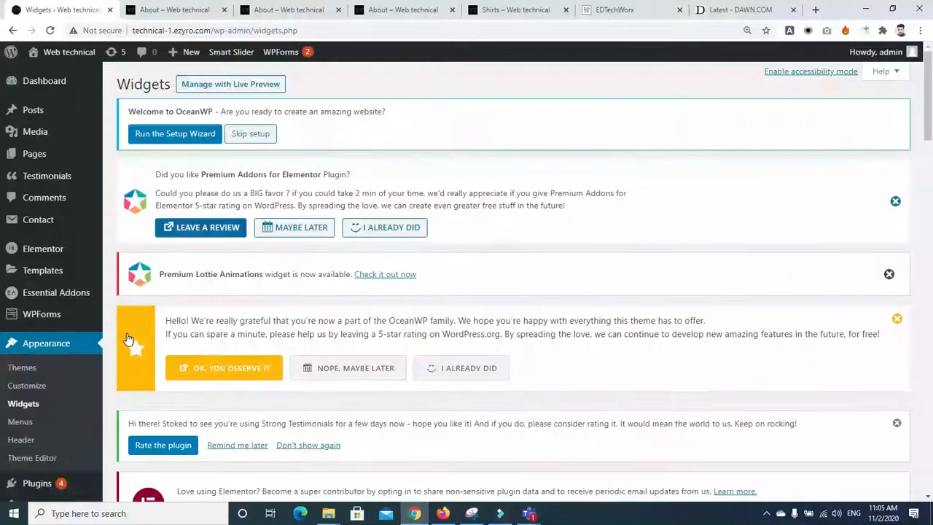
pyautogui.moveTo(929, 99); pyautogui.dragTo(929, 234)
pyautogui.moveTo(65, 414)
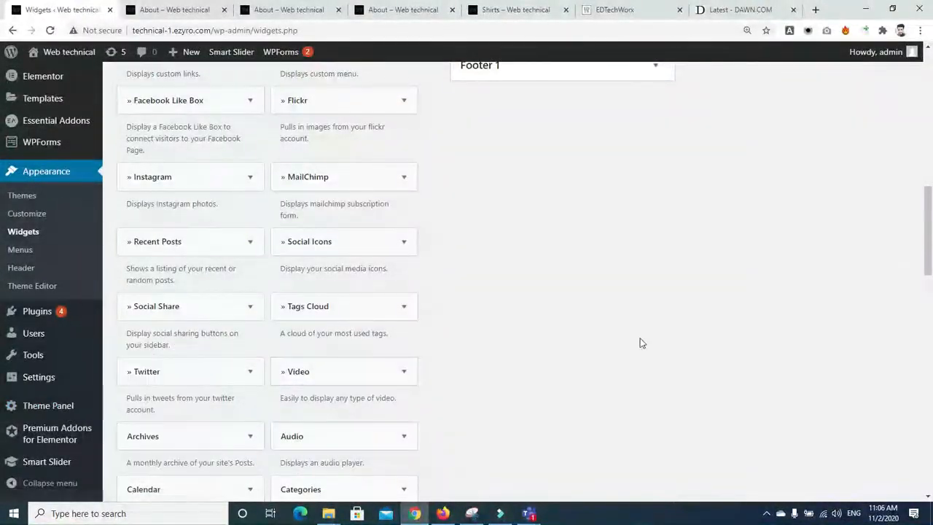
pyautogui.scroll(3, 3, 206)
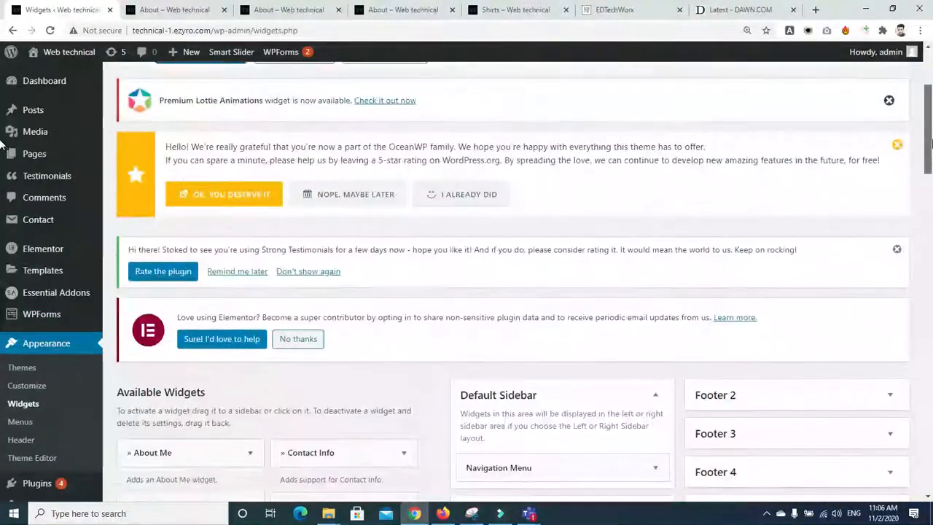
pyautogui.scroll(-1, 144, 289)
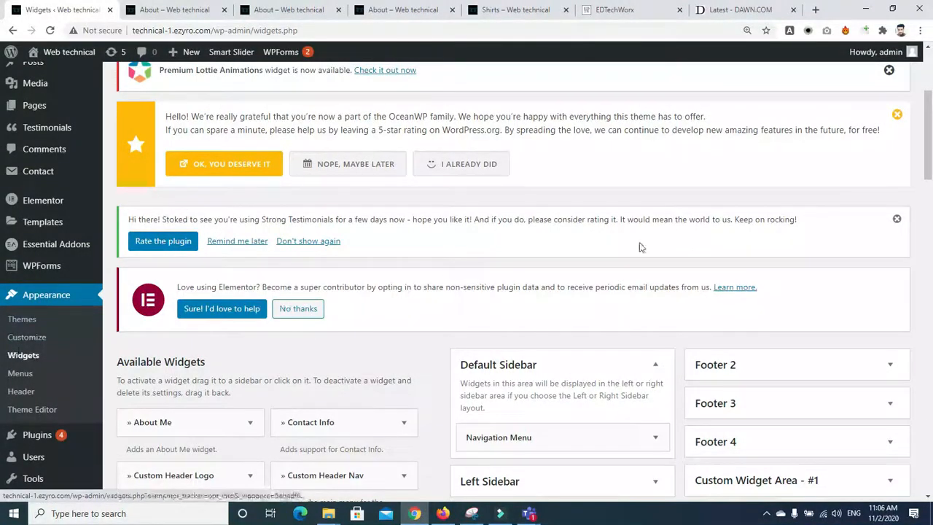
pyautogui.moveTo(928, 155); pyautogui.dragTo(931, 206)
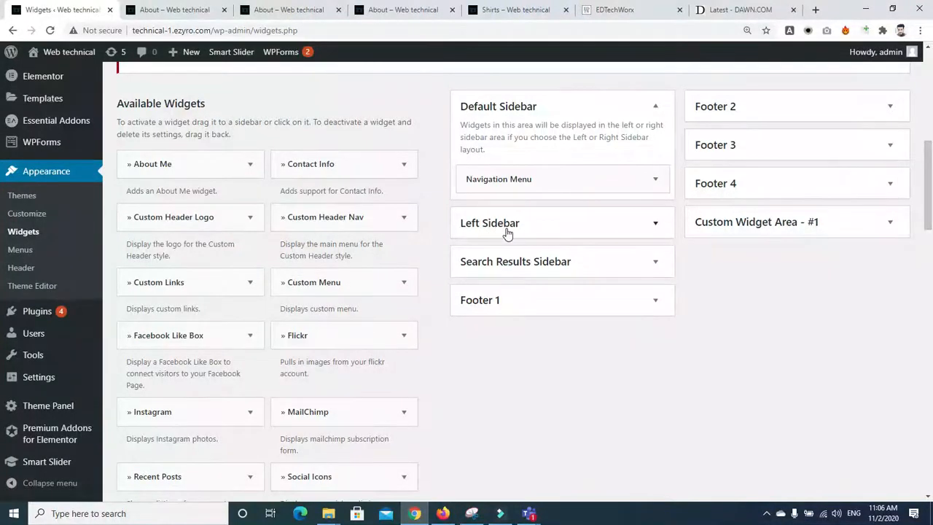
pyautogui.click(656, 227)
pyautogui.click(655, 225)
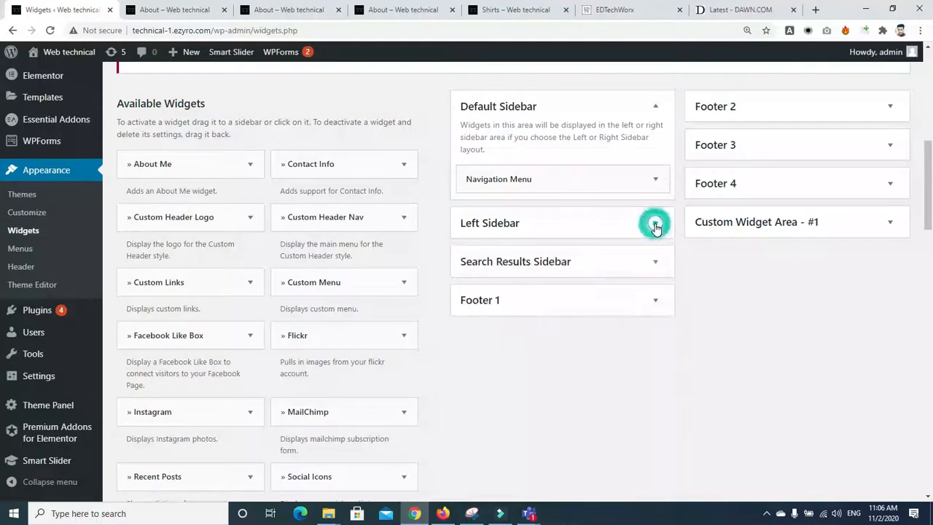
pyautogui.click(655, 109)
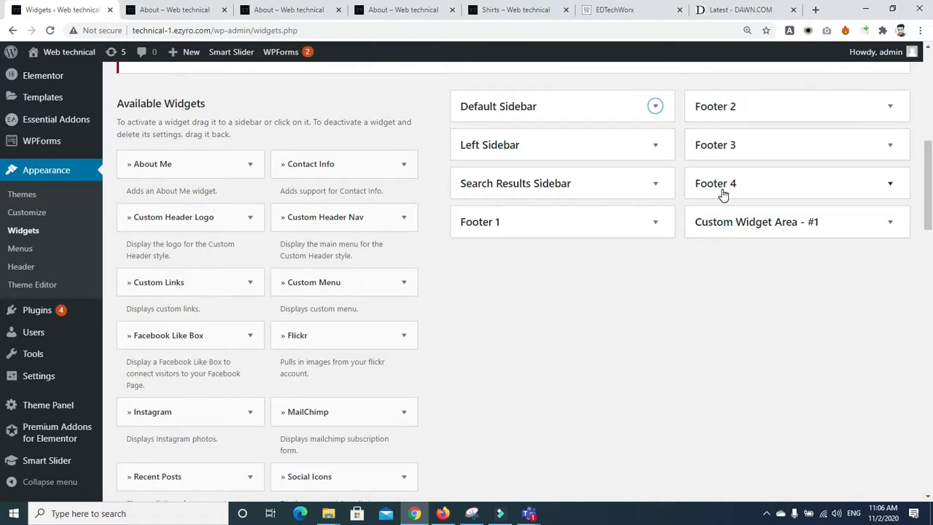
# Step: Expand Custom Widget Area - #1 to inspect it, then collapse it
pyautogui.click(840, 230)
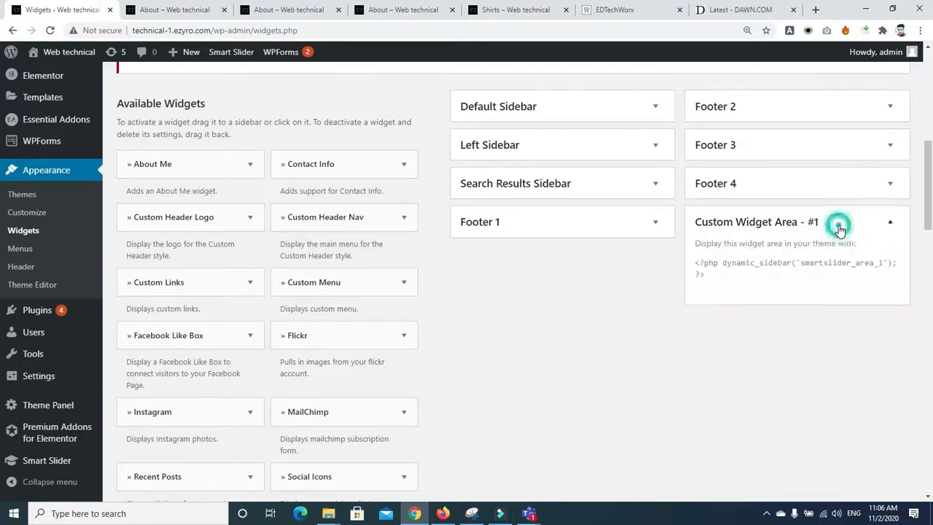
pyautogui.click(840, 230)
pyautogui.click(840, 230)
pyautogui.click(840, 229)
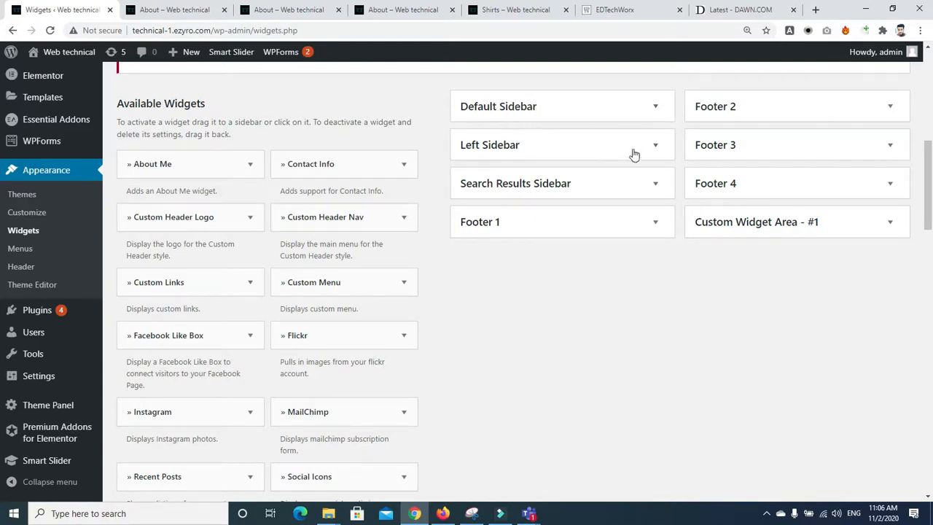
# Step: Expand the Left Sidebar to review its Instagram, Social Icons, Categories, Recent Posts and Image widgets
pyautogui.click(659, 153)
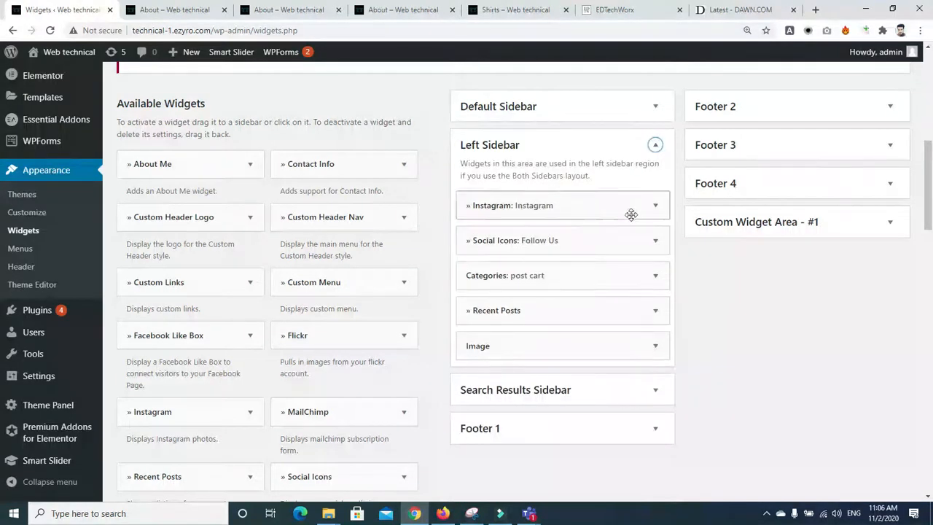
pyautogui.click(657, 146)
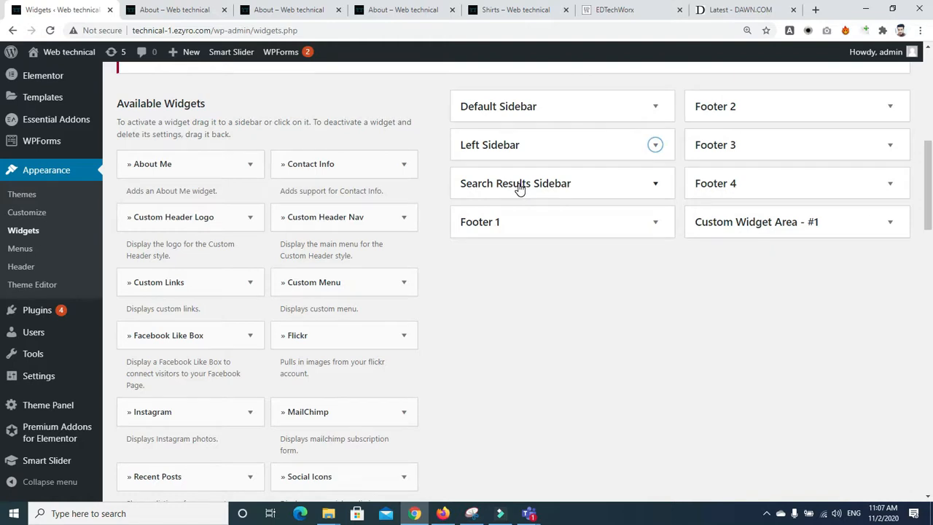
pyautogui.click(654, 148)
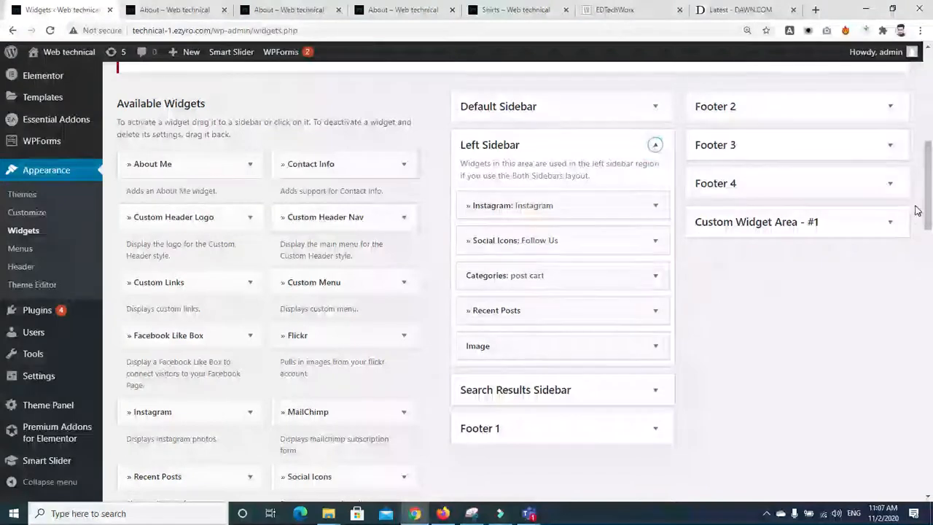
pyautogui.scroll(-1, 713, 265)
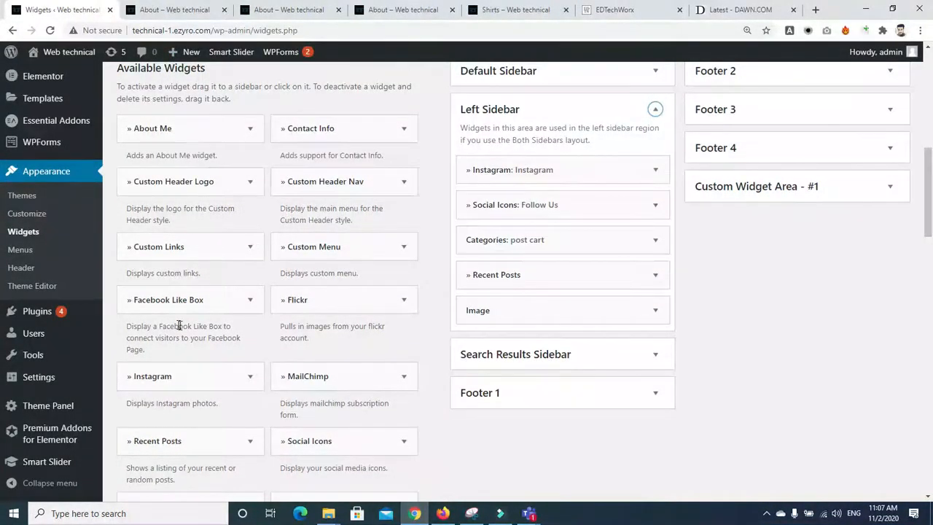
pyautogui.scroll(-4, 931, 241)
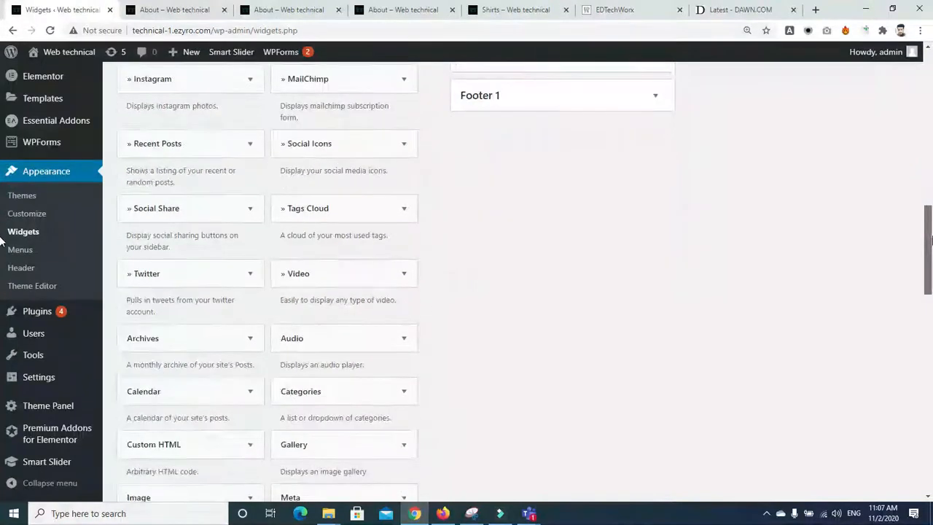
pyautogui.scroll(-2, 930, 241)
# Step: Search Plugins > Add New for 'widg' and install the SiteOrigin Widgets Bundle
pyautogui.click(22, 315)
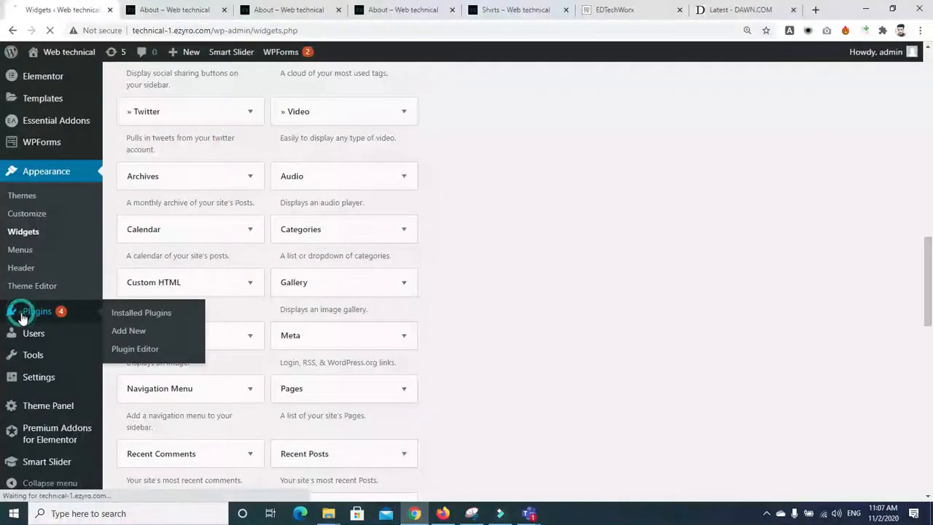
pyautogui.click(39, 310)
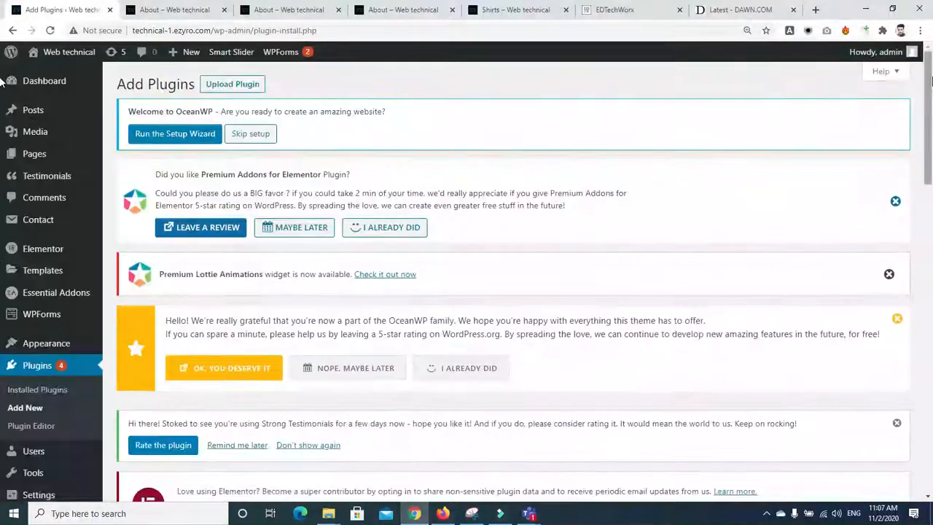
pyautogui.scroll(-5, 760, 167)
pyautogui.click(763, 230)
pyautogui.write('widget')
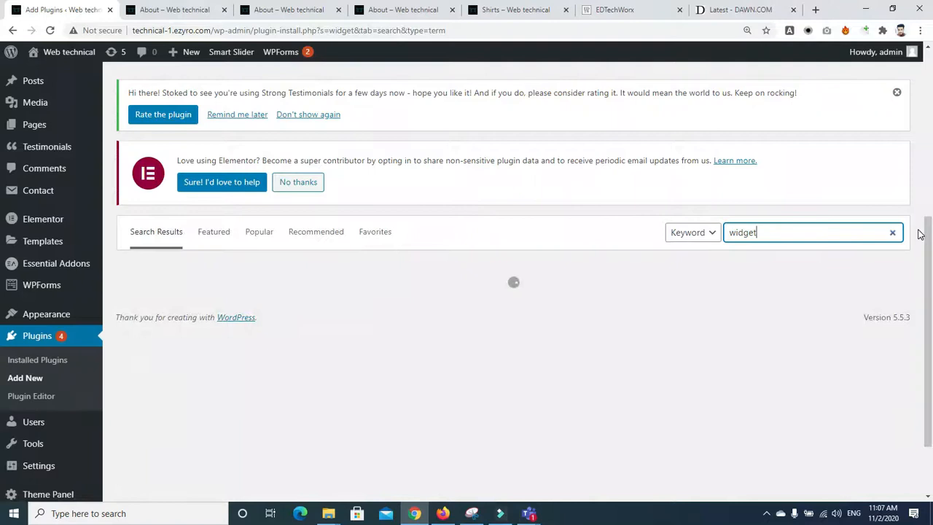
pyautogui.scroll(-1, 751, 161)
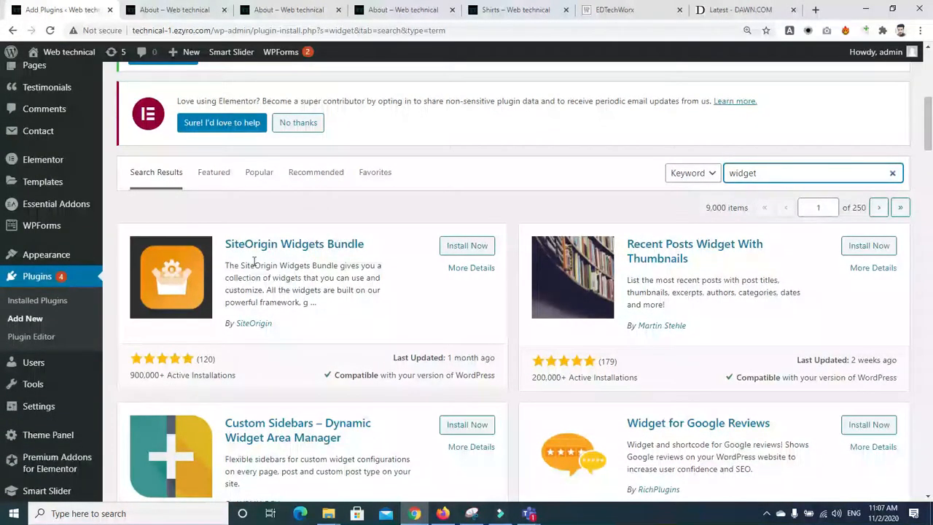
pyautogui.click(470, 247)
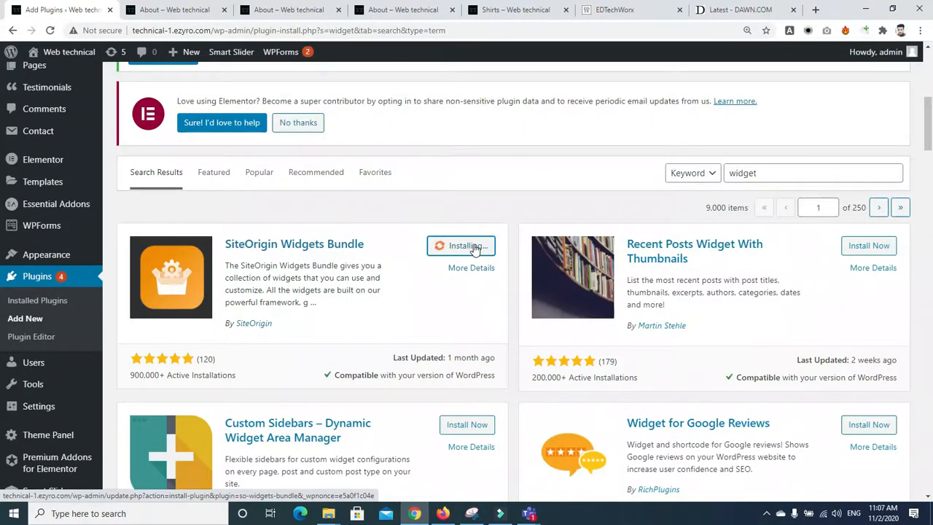
pyautogui.click(262, 8)
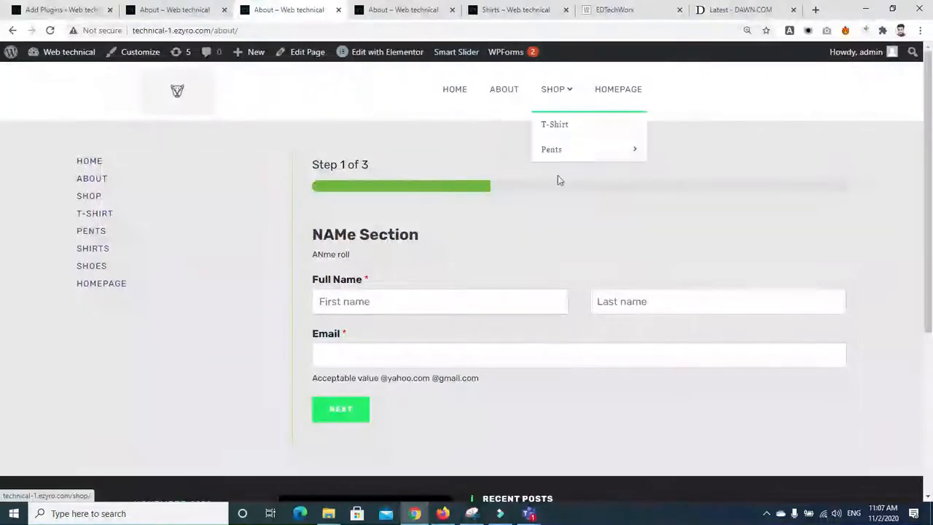
# Step: Close the two duplicate About page tabs
pyautogui.click(400, 5)
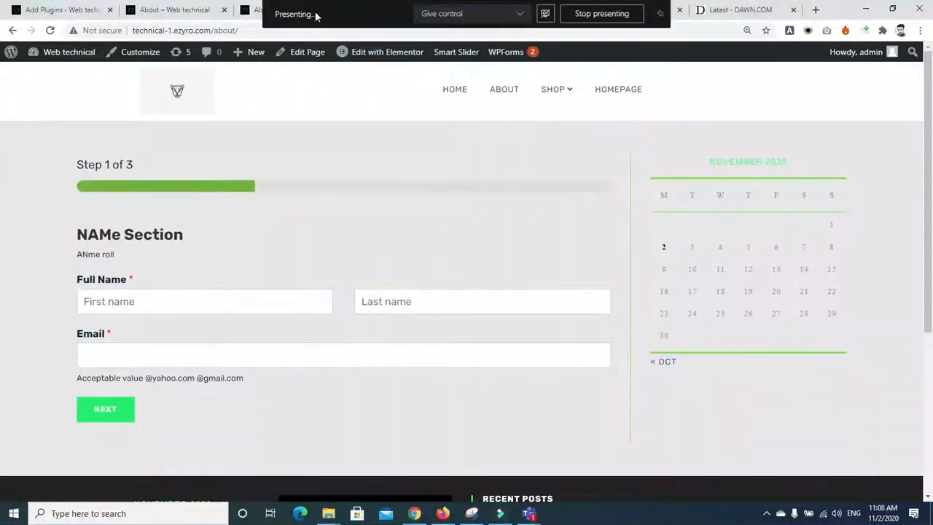
pyautogui.click(194, 10)
pyautogui.click(328, 11)
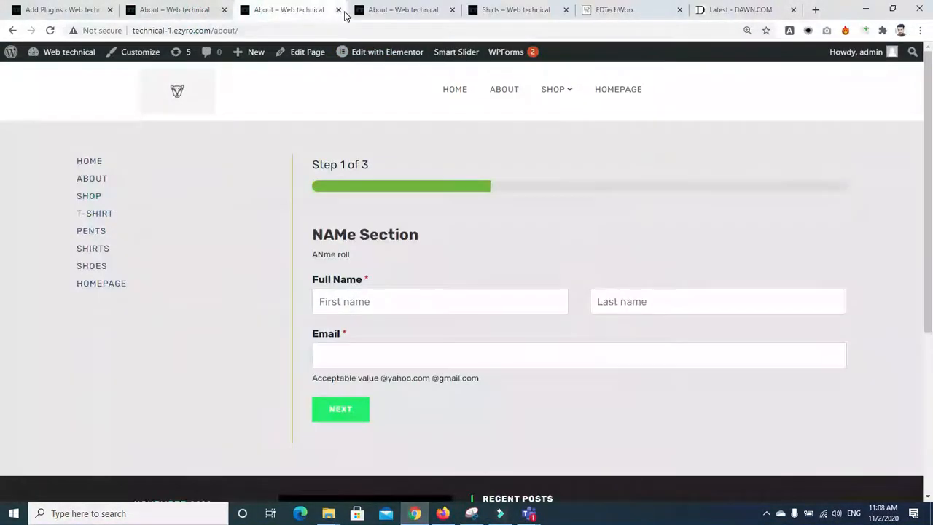
pyautogui.click(338, 10)
pyautogui.click(339, 10)
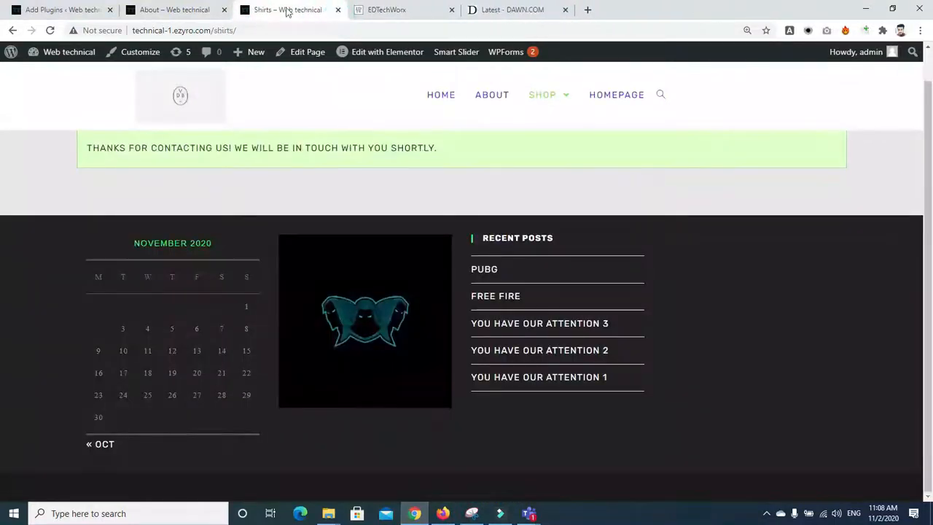
# Step: Scroll through the About page preview, then return to the plugin search results
pyautogui.click(201, 10)
pyautogui.scroll(-7, 2, 237)
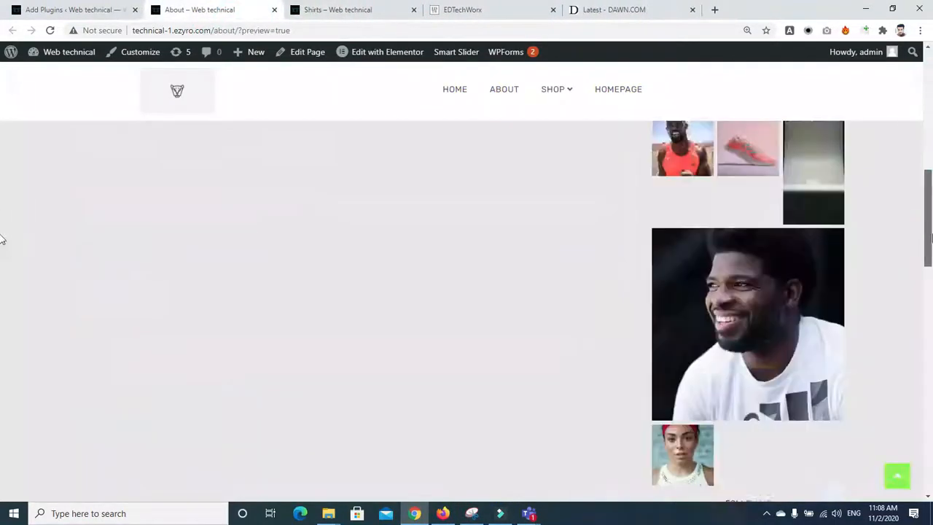
pyautogui.scroll(-10, 1, 237)
pyautogui.scroll(7, 2, 172)
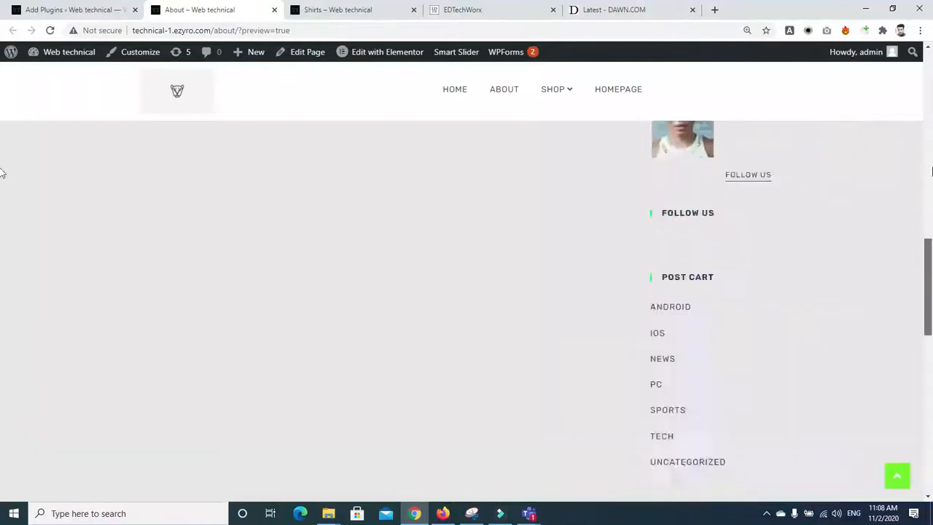
pyautogui.scroll(10, 1, 172)
pyautogui.click(42, 10)
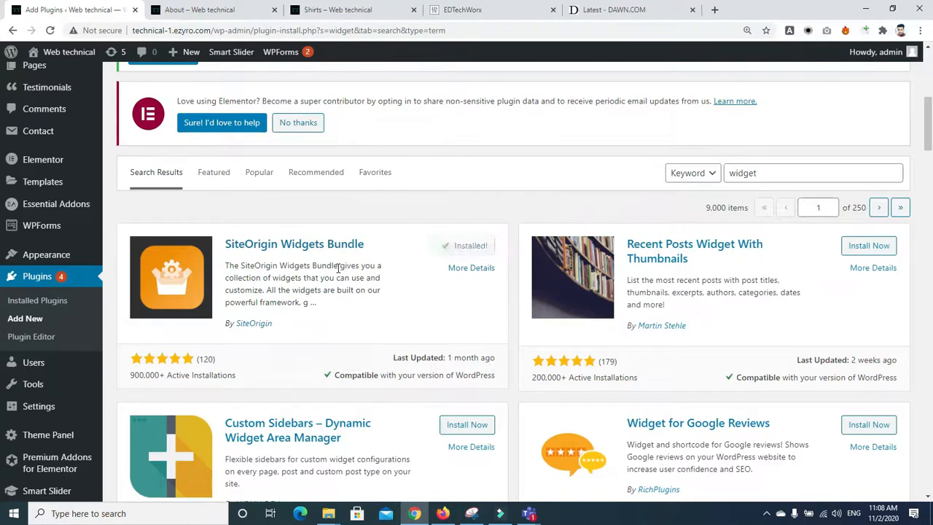
# Step: Activate the newly installed SiteOrigin Widgets Bundle plugin
pyautogui.click(473, 246)
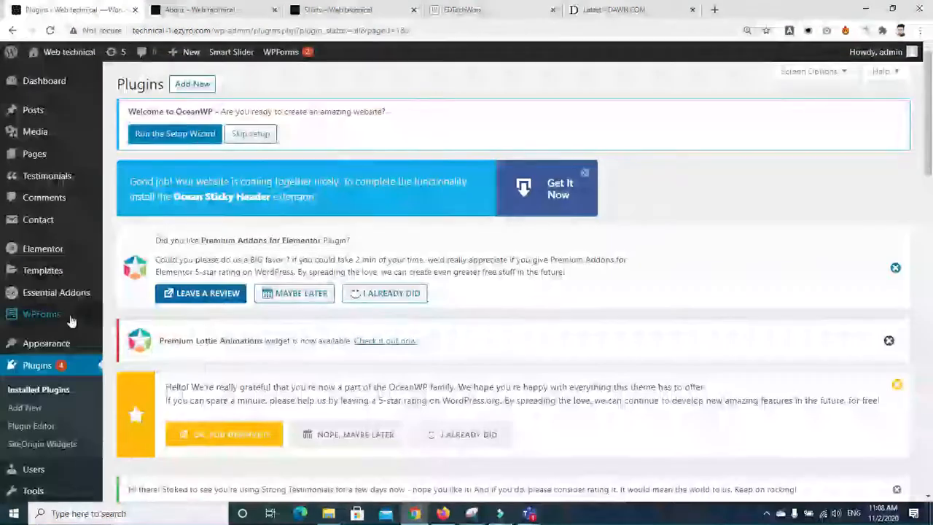
pyautogui.moveTo(49, 312)
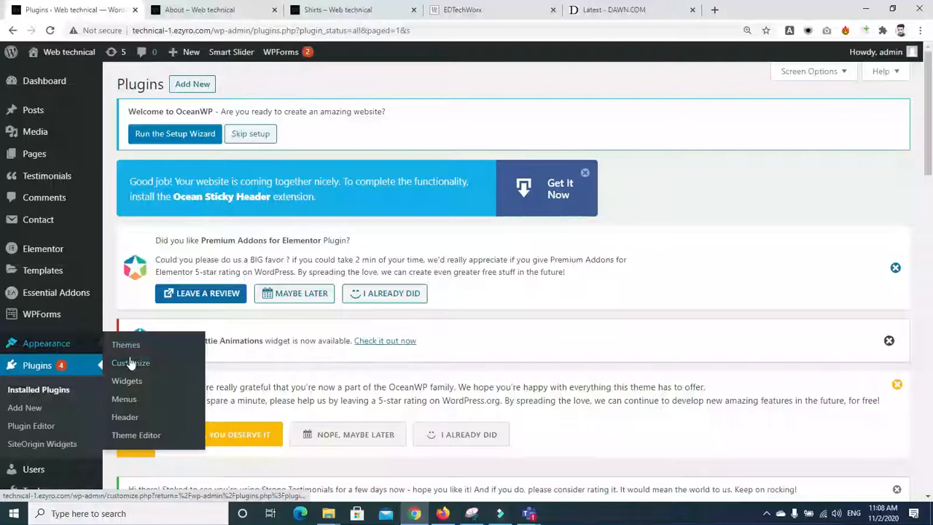
pyautogui.moveTo(928, 109); pyautogui.dragTo(929, 218)
pyautogui.scroll(-10, 611, 188)
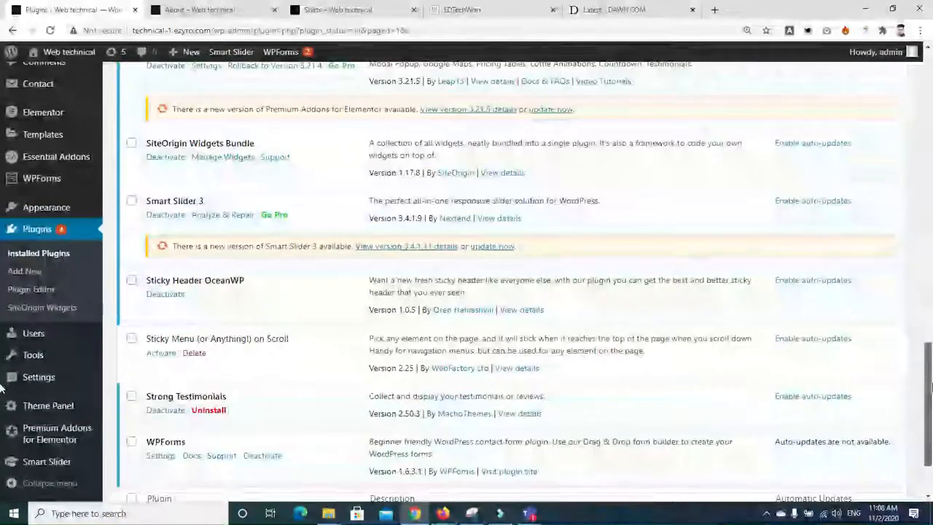
# Step: Browse the SiteOrigin Widgets Bundle details and its widget screenshots, then close the overlay
pyautogui.click(510, 173)
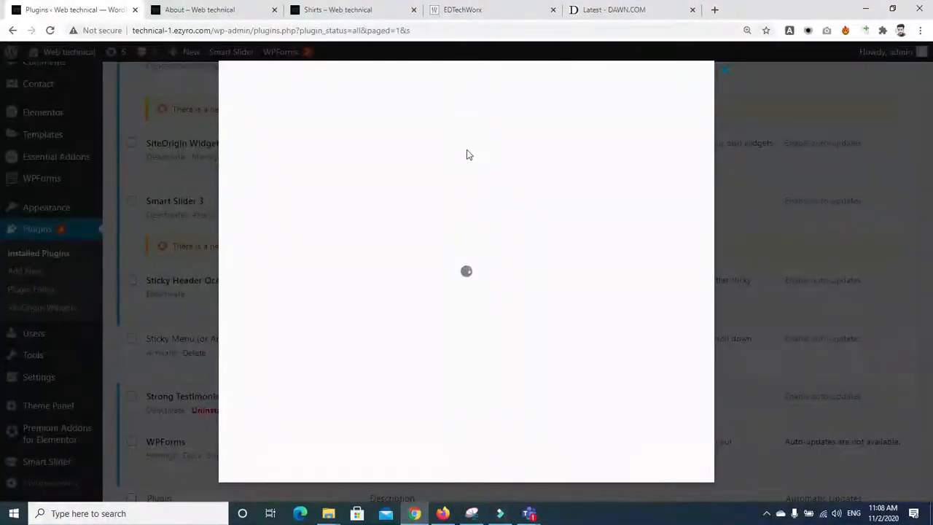
pyautogui.click(315, 289)
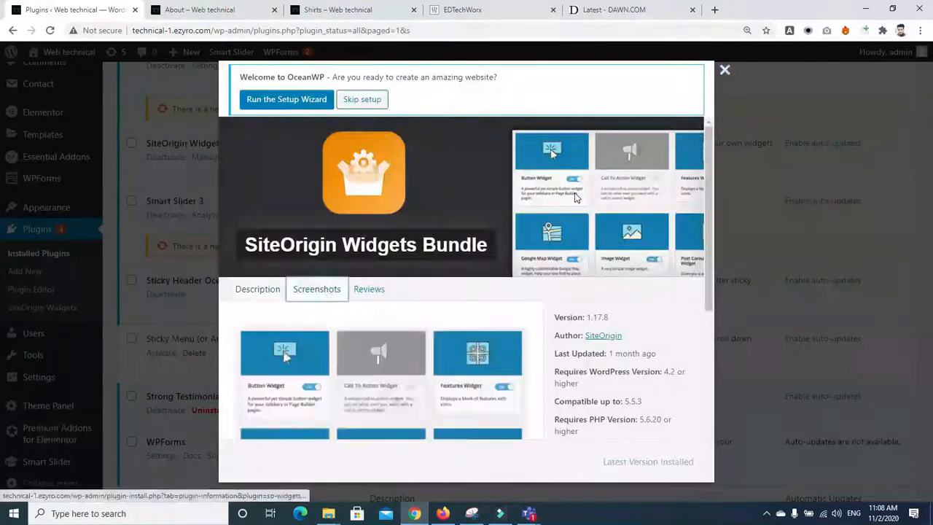
pyautogui.scroll(-2, 550, 149)
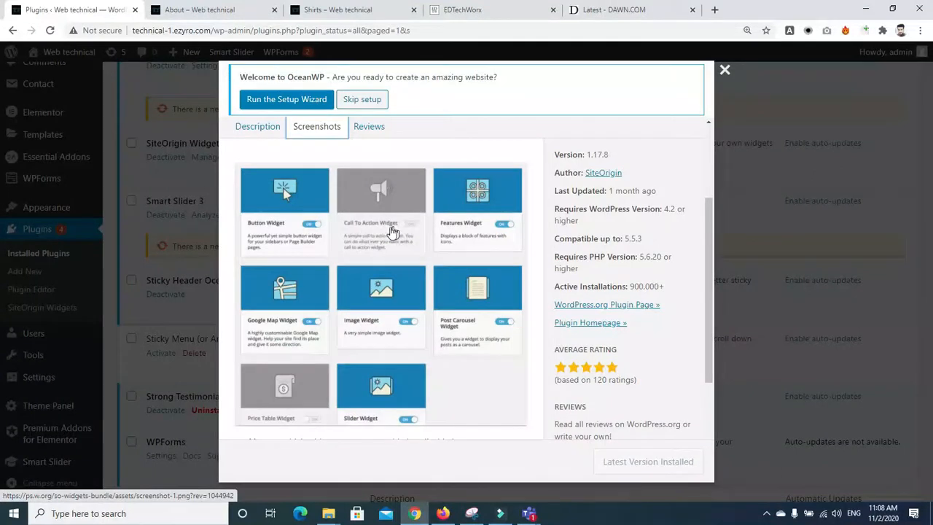
pyautogui.moveTo(710, 255); pyautogui.dragTo(714, 396)
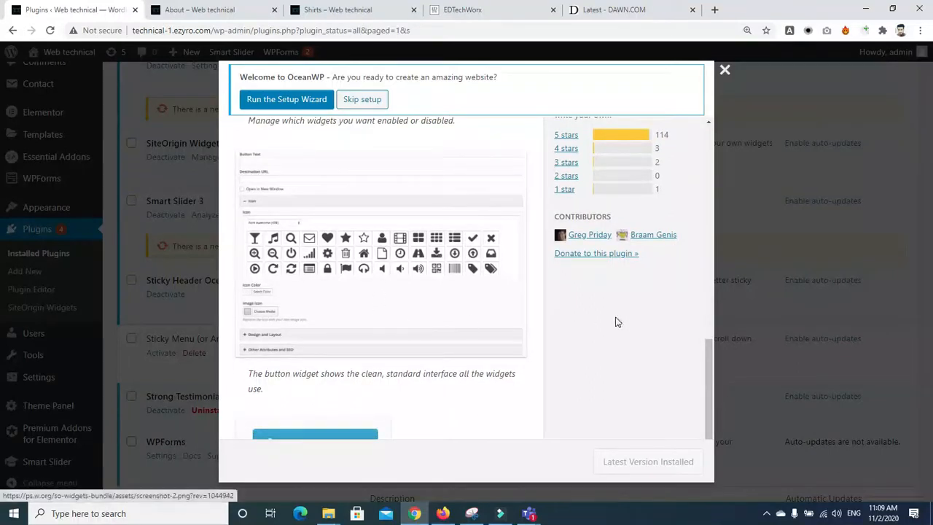
pyautogui.moveTo(709, 356); pyautogui.dragTo(712, 410)
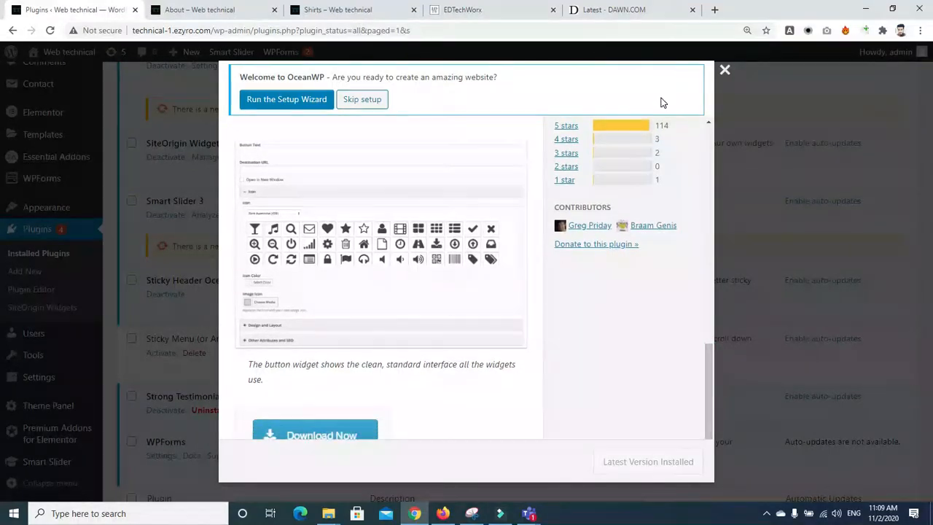
pyautogui.click(724, 74)
# Step: On the Widgets page, drop SiteOrigin Post Carousel into the Left Sidebar below Image
pyautogui.moveTo(40, 206)
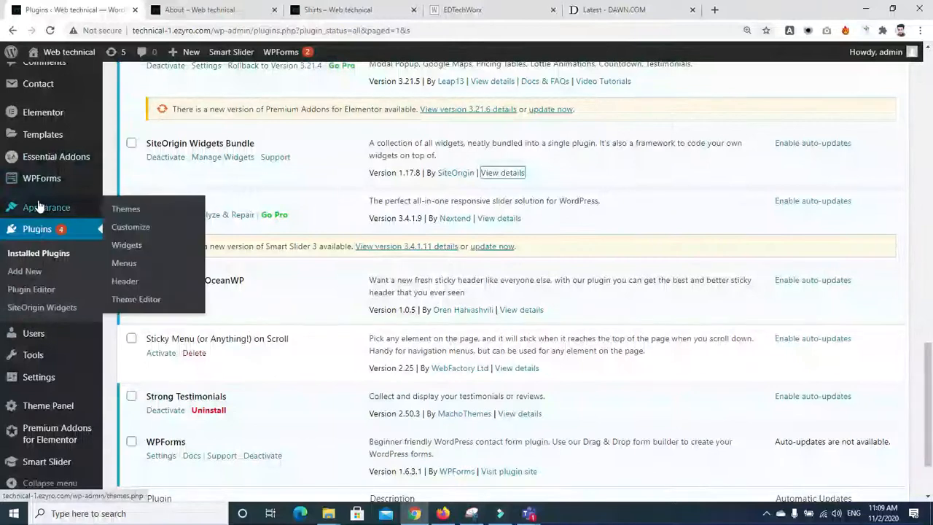
pyautogui.click(132, 247)
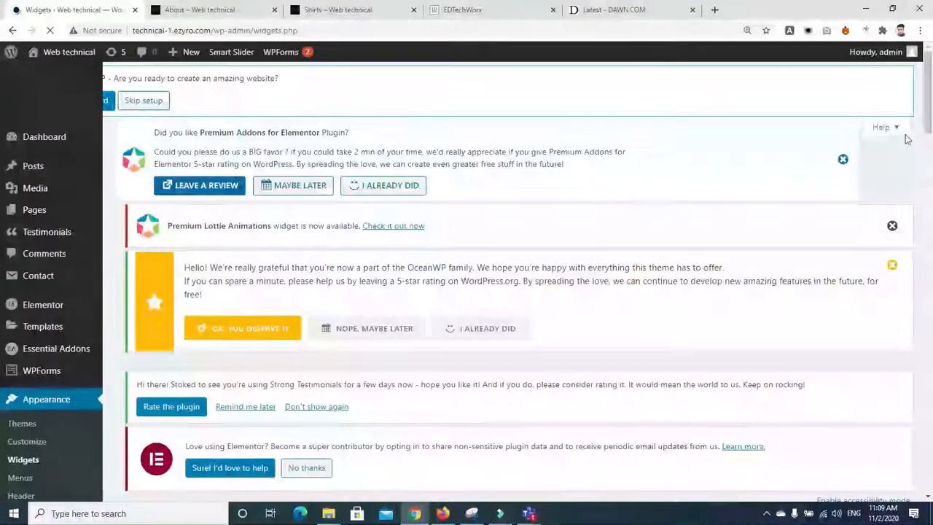
pyautogui.moveTo(927, 127); pyautogui.dragTo(931, 331)
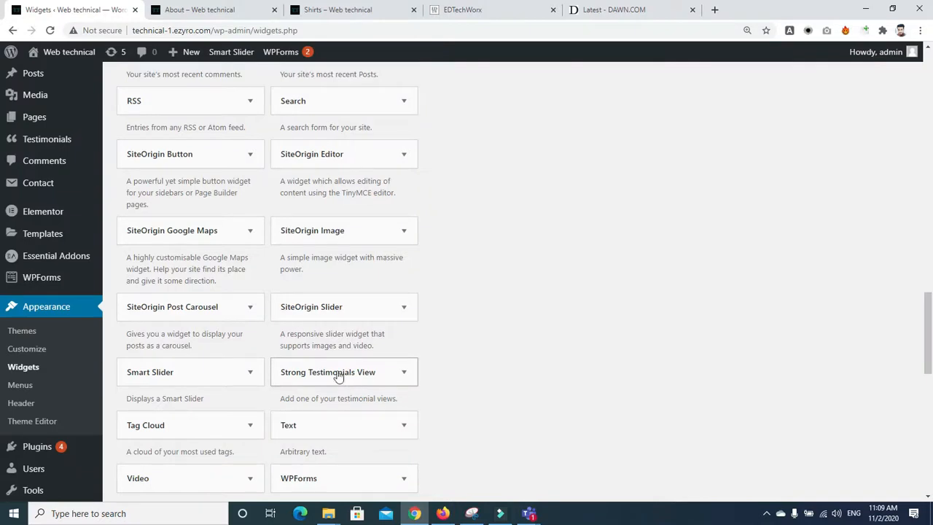
pyautogui.click(191, 306)
pyautogui.moveTo(436, 258); pyautogui.dragTo(593, 321)
pyautogui.scroll(-3, 2, 235)
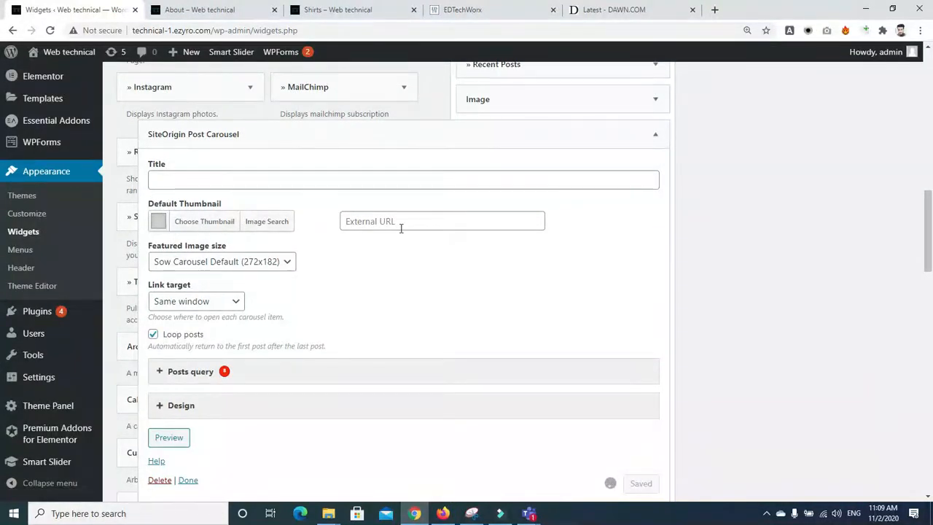
# Step: Keep the carousel's default image size and Same window link target, and finish it
pyautogui.click(285, 262)
pyautogui.click(284, 262)
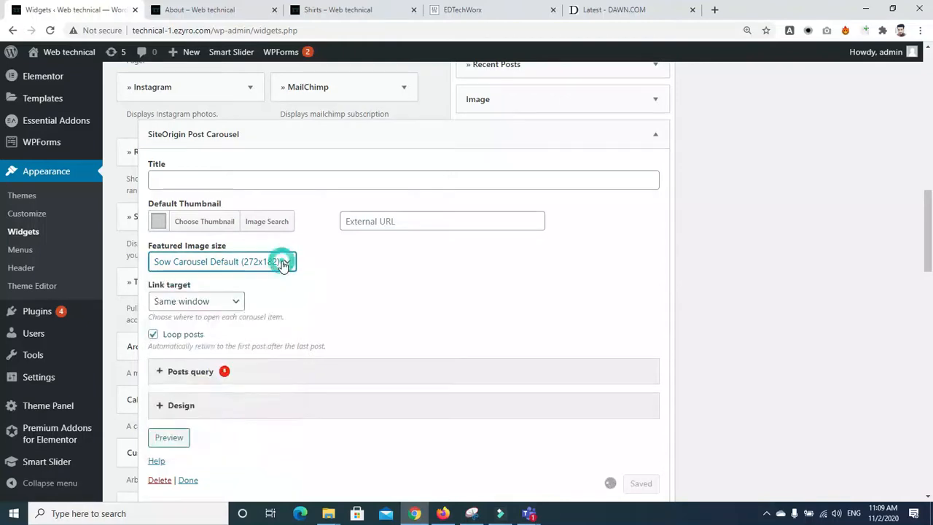
pyautogui.click(217, 301)
pyautogui.click(219, 304)
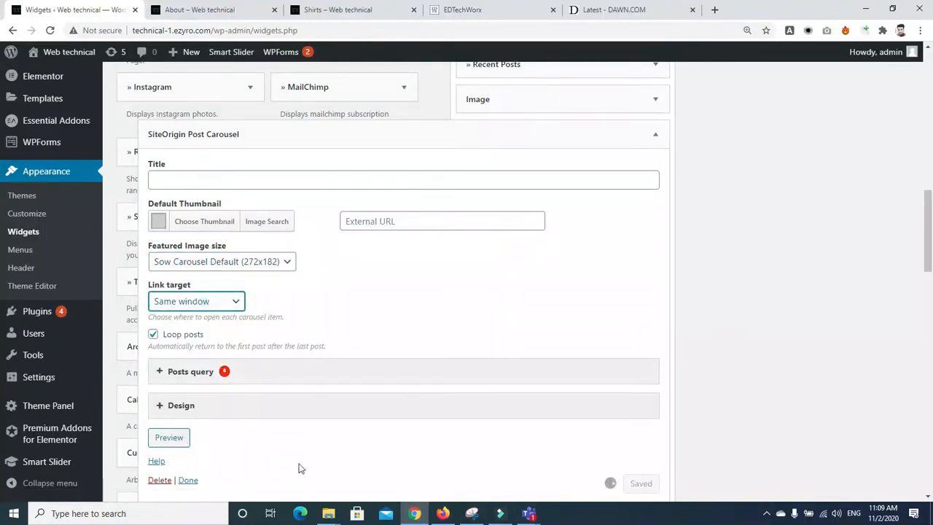
pyautogui.click(187, 480)
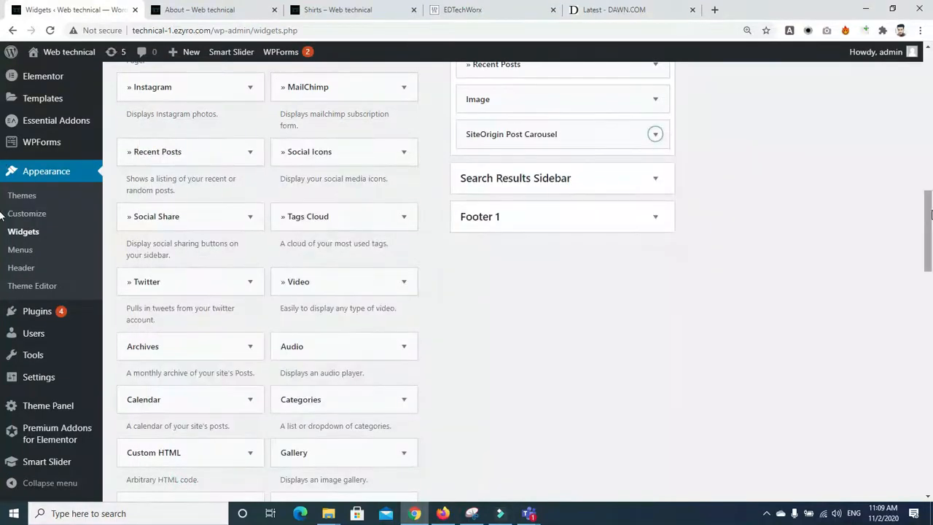
# Step: Delete the Recent Posts widget from the Left Sidebar
pyautogui.scroll(2, 931, 189)
pyautogui.click(655, 207)
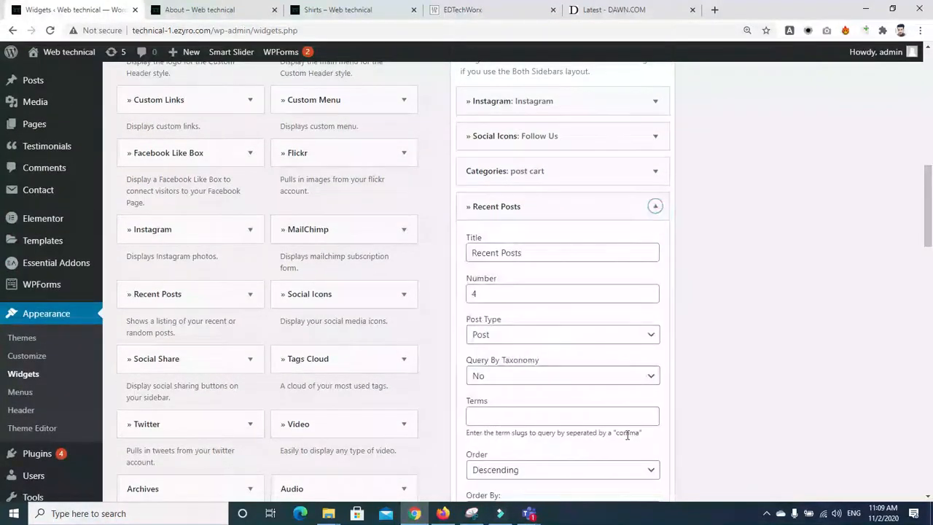
pyautogui.scroll(-5, 613, 175)
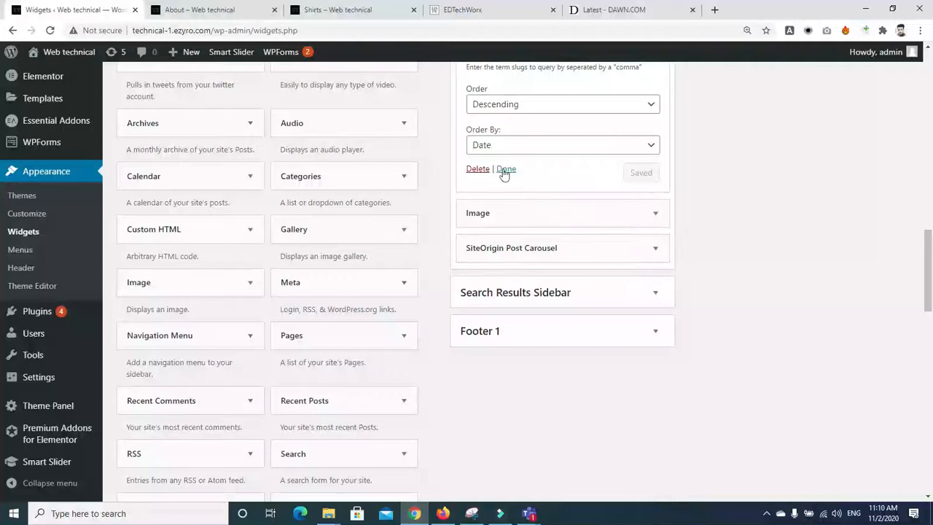
pyautogui.click(477, 169)
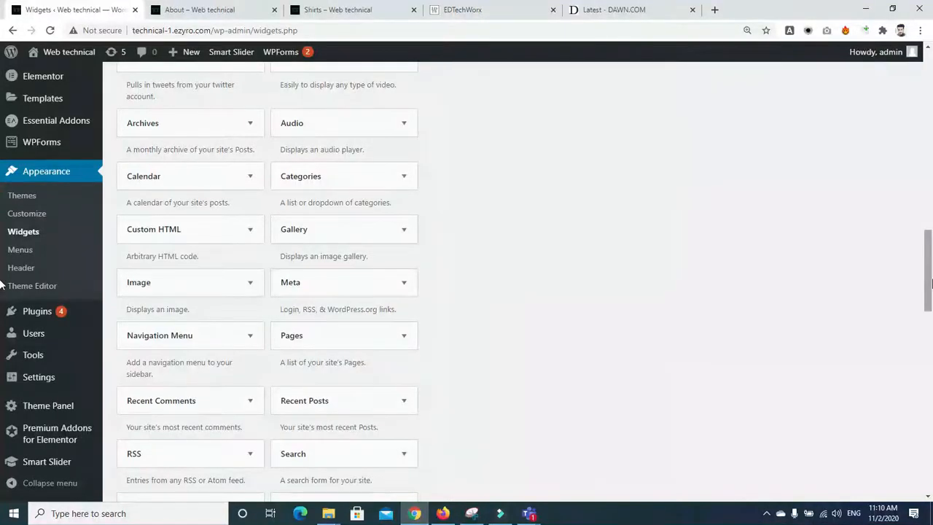
pyautogui.scroll(5, 2, 248)
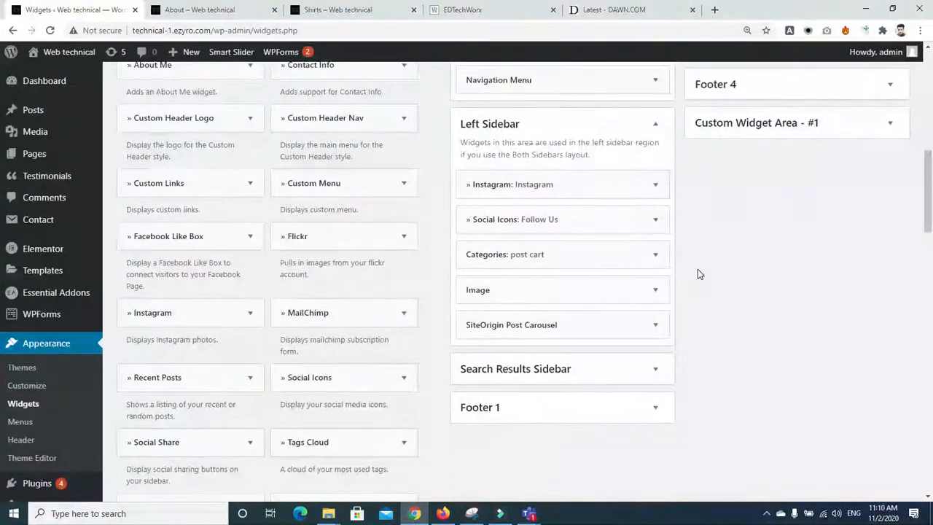
# Step: Expand the Social Icons widget and remove it from the Left Sidebar
pyautogui.click(655, 219)
pyautogui.scroll(-2, 929, 206)
pyautogui.moveTo(929, 206); pyautogui.dragTo(930, 429)
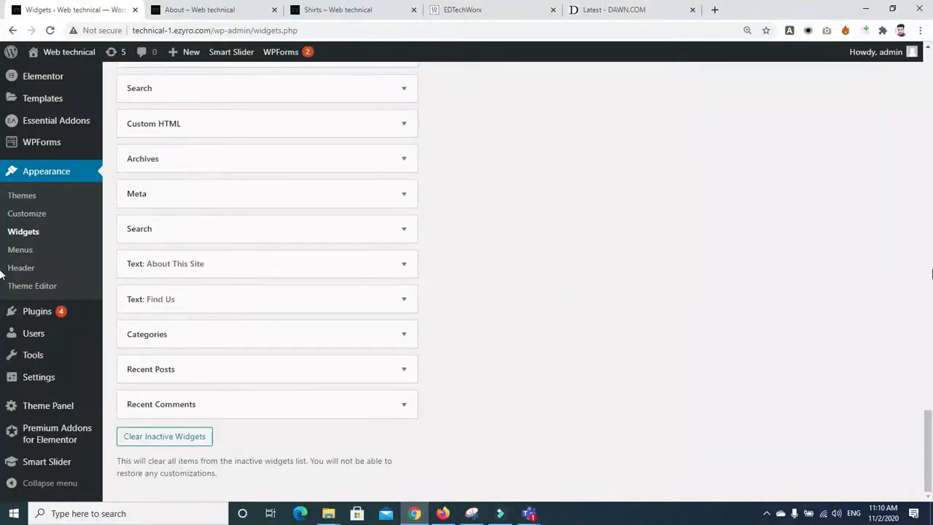
pyautogui.scroll(6, 931, 273)
pyautogui.moveTo(931, 370); pyautogui.dragTo(857, 307)
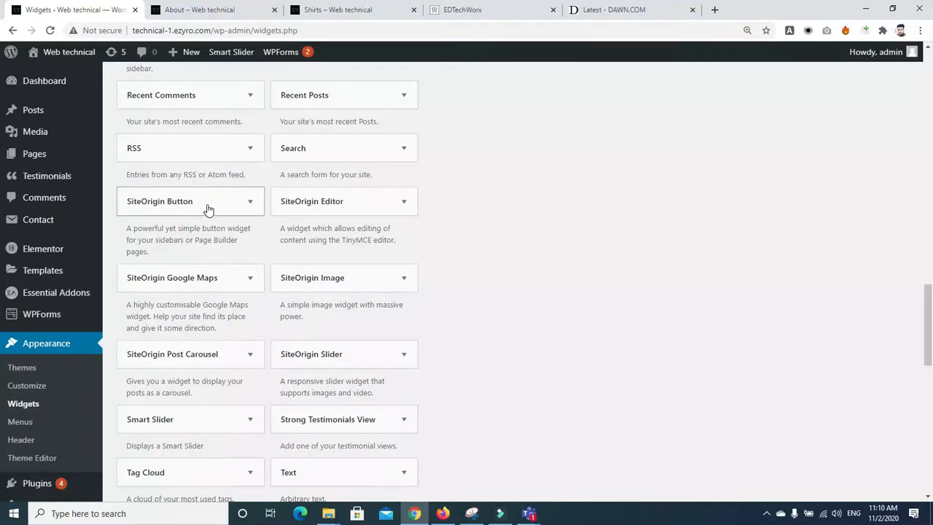
pyautogui.moveTo(931, 339); pyautogui.dragTo(920, 320)
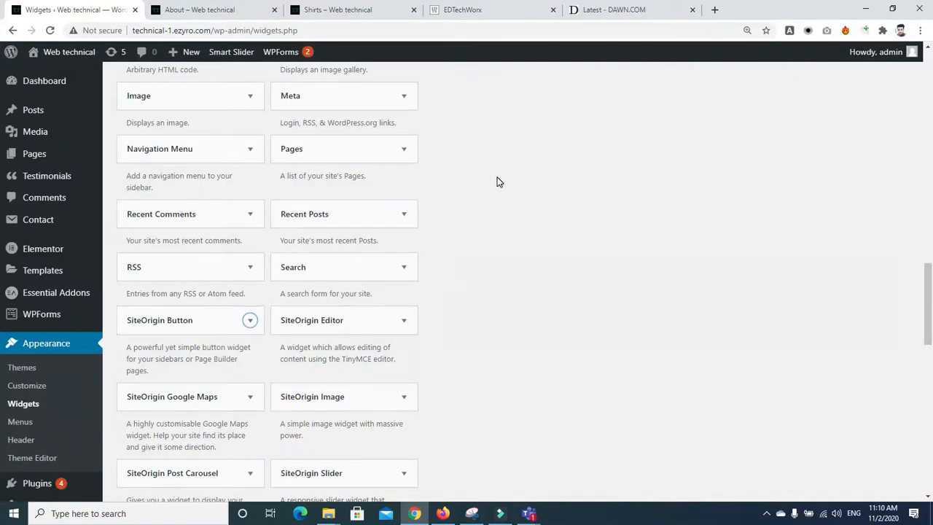
# Step: Drop a SiteOrigin Button widget below Image in the Left Sidebar, label it 'button', and save
pyautogui.moveTo(225, 330); pyautogui.dragTo(561, 180)
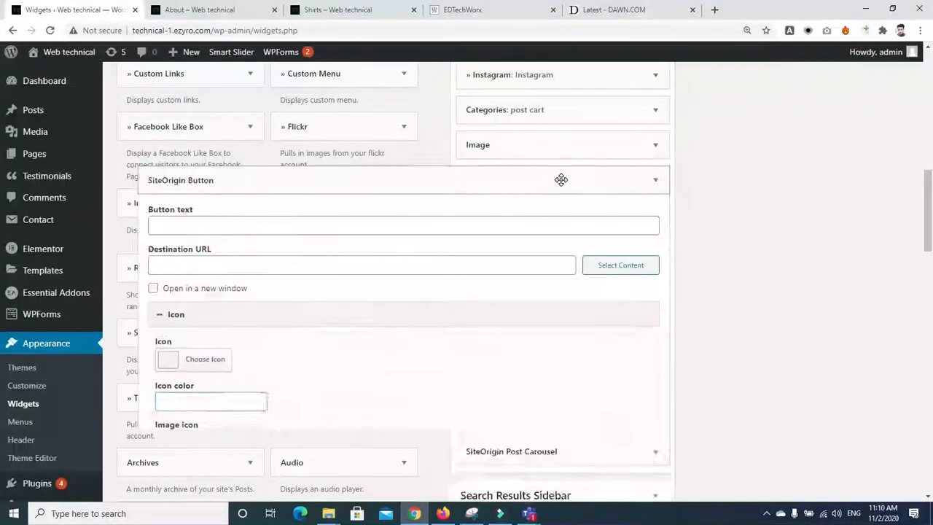
pyautogui.click(289, 235)
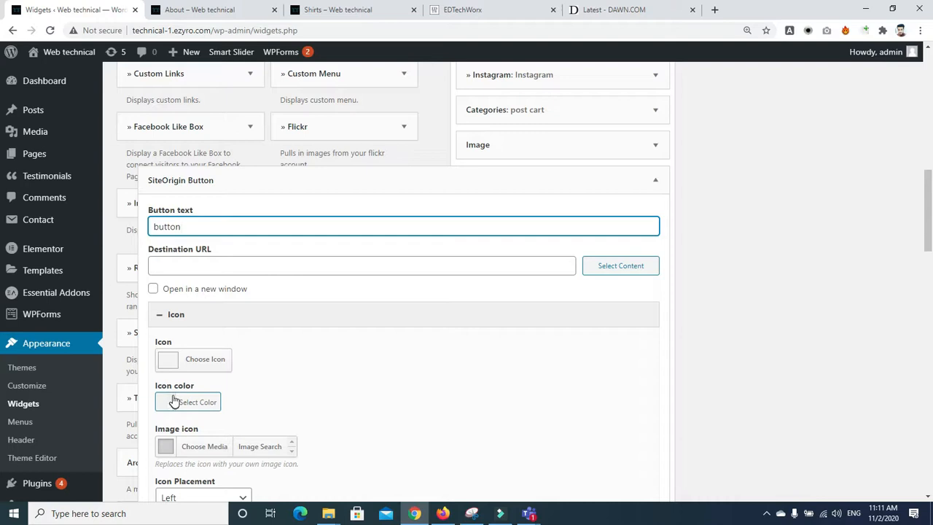
pyautogui.scroll(-3, 258, 326)
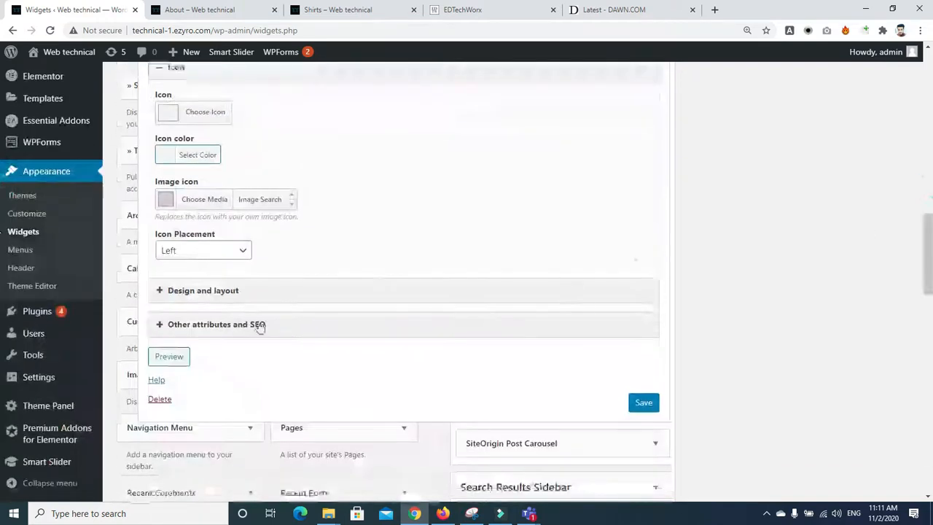
pyautogui.click(156, 293)
pyautogui.click(156, 292)
pyautogui.click(158, 323)
pyautogui.click(158, 324)
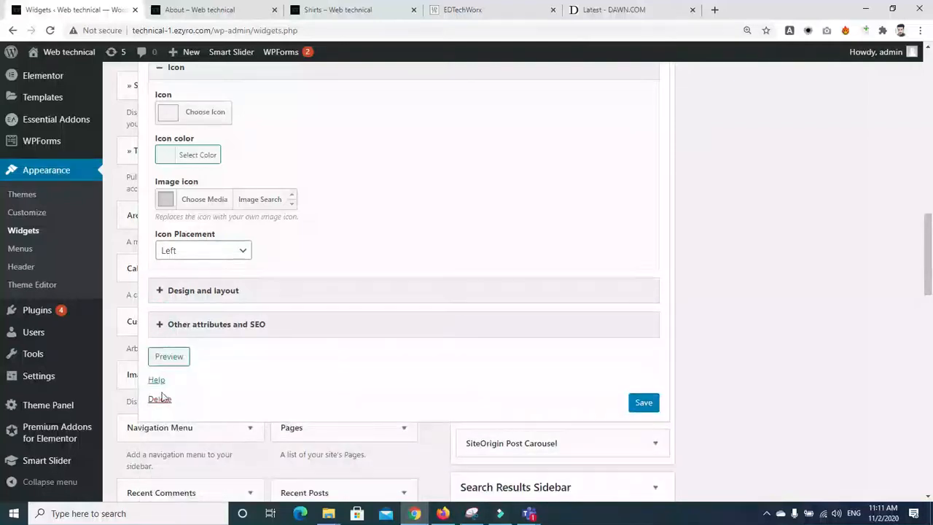
pyautogui.click(644, 403)
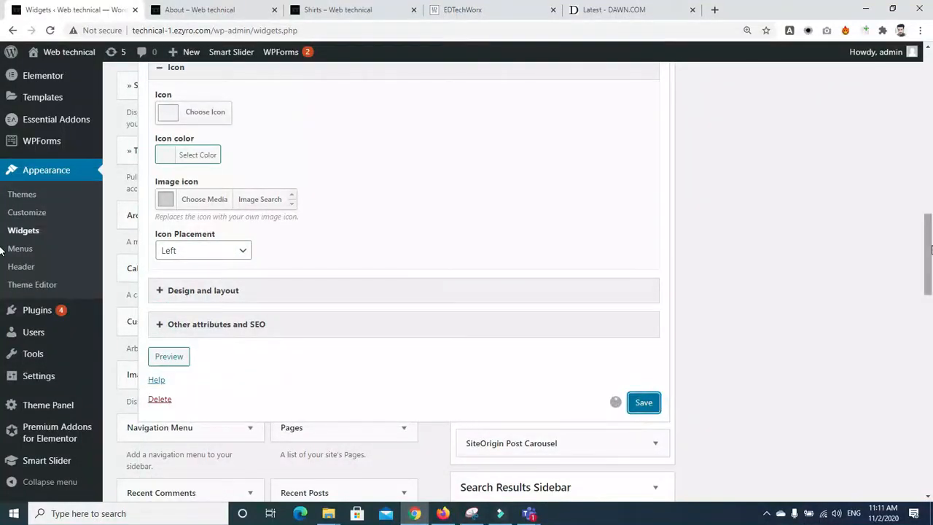
pyautogui.scroll(6, 1, 250)
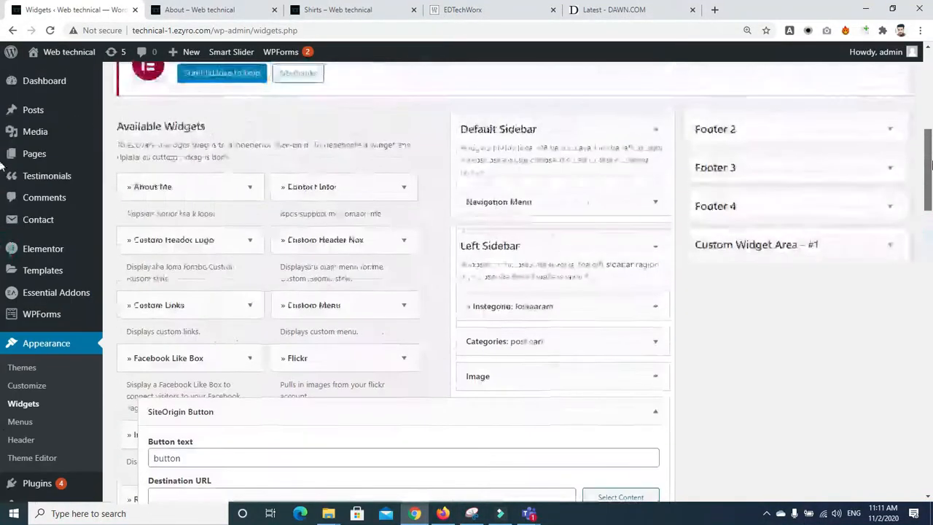
# Step: Change the Instagram widget's image count from 10 to 3, save it, and collapse the Left Sidebar
pyautogui.click(655, 312)
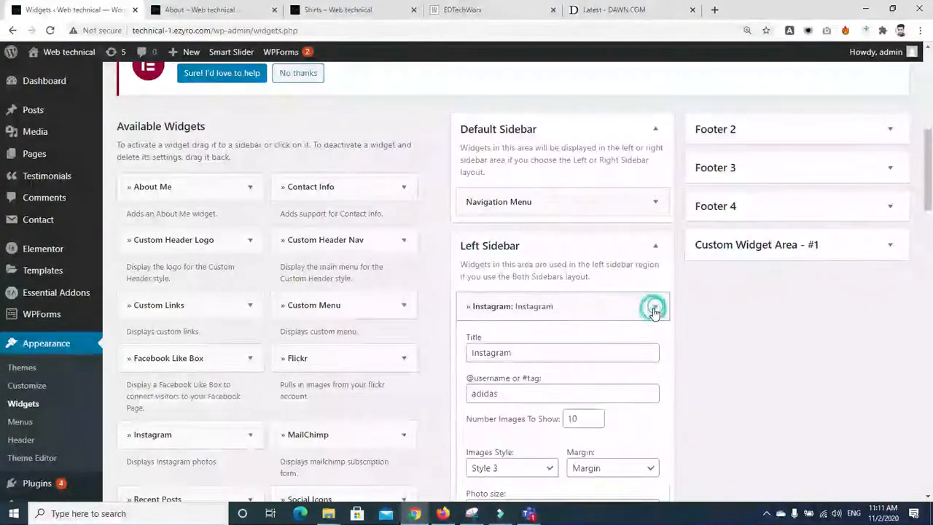
pyautogui.scroll(-3, 1, 219)
pyautogui.moveTo(932, 214); pyautogui.dragTo(930, 225)
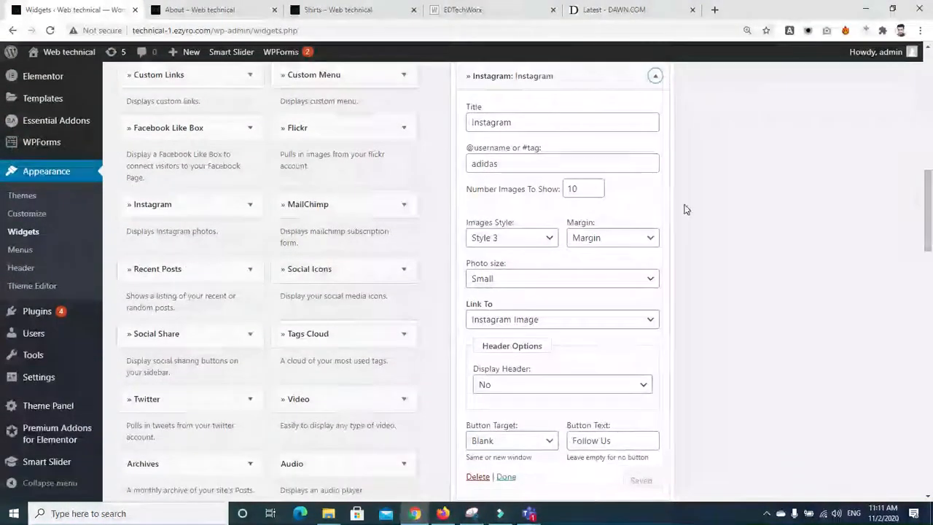
pyautogui.press('BackSpace')
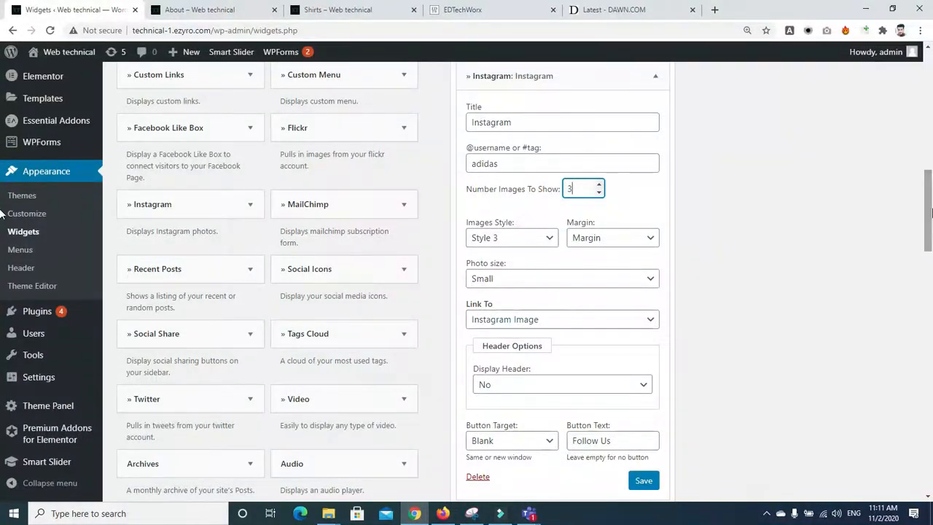
pyautogui.scroll(-3, 2, 211)
pyautogui.click(640, 261)
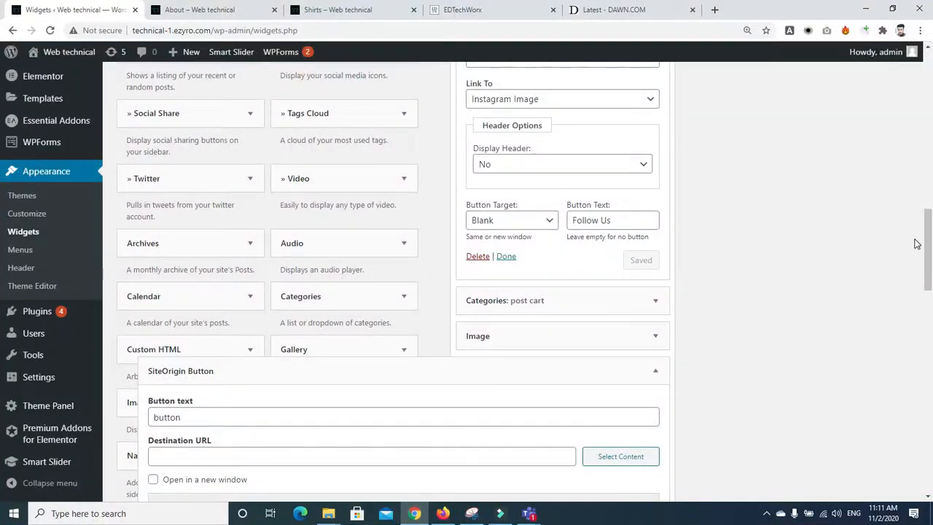
pyautogui.scroll(4, 917, 244)
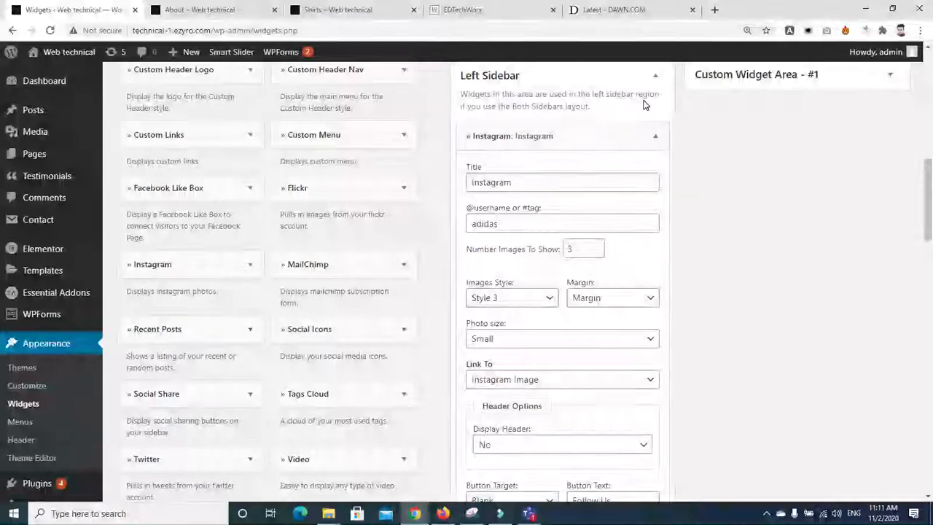
pyautogui.click(655, 76)
# Step: Add a Custom Header Nav widget to the Default Sidebar and close its settings
pyautogui.scroll(1, 848, 156)
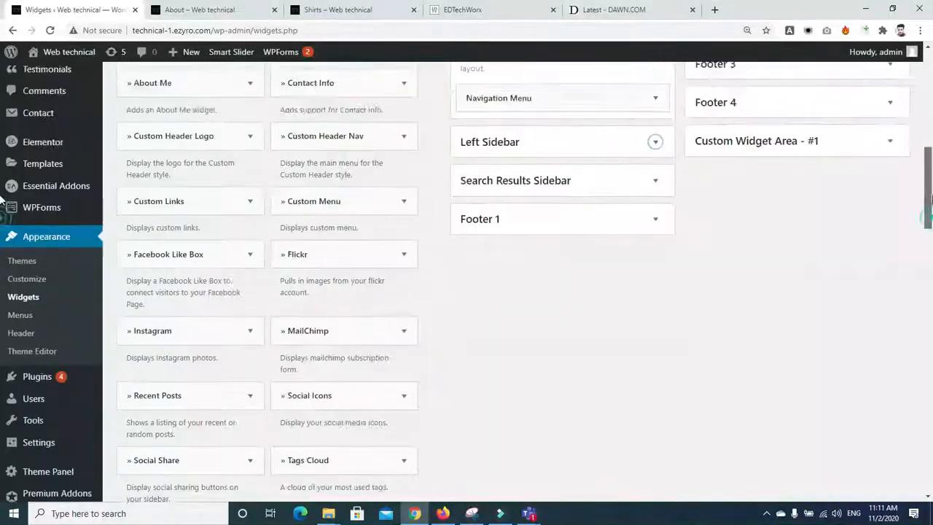
pyautogui.scroll(1, 670, 188)
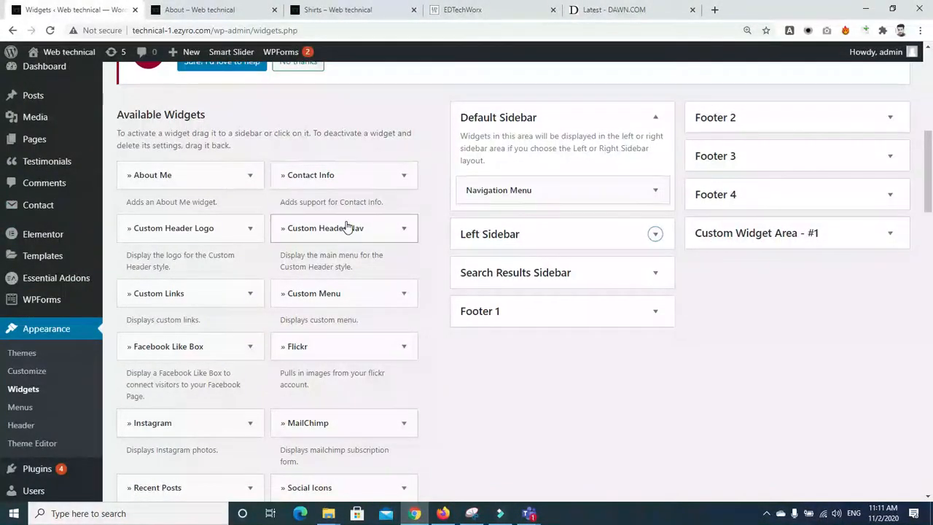
pyautogui.moveTo(345, 231); pyautogui.dragTo(546, 185)
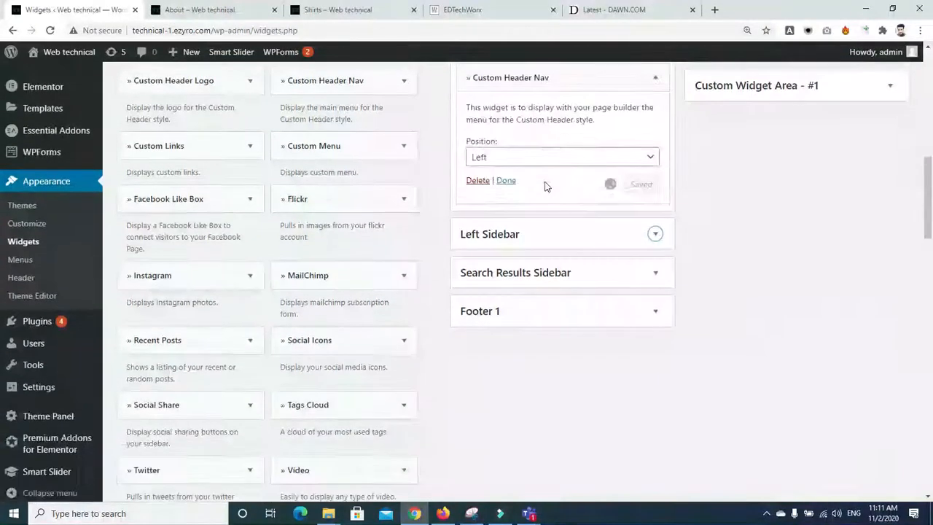
pyautogui.click(506, 181)
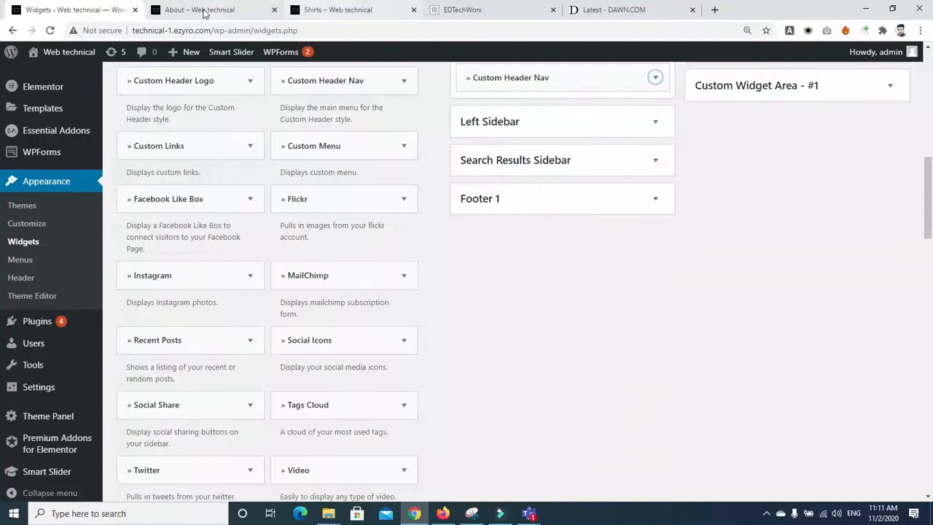
# Step: Close the About and Shirts browser tabs
pyautogui.click(275, 11)
pyautogui.click(274, 10)
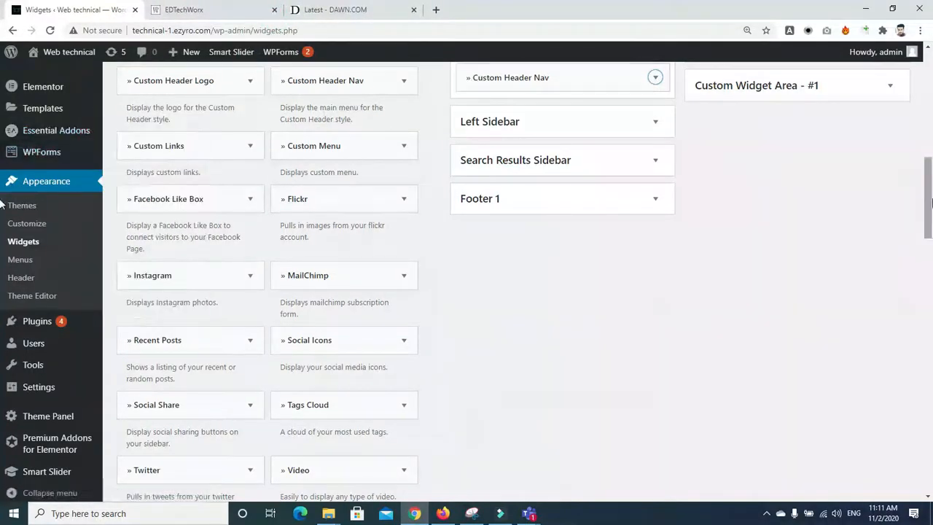
pyautogui.scroll(10, 488, 146)
# Step: Open the Pages list in a new browser tab and switch to it
pyautogui.rightClick(17, 160)
pyautogui.click(38, 165)
pyautogui.click(225, 9)
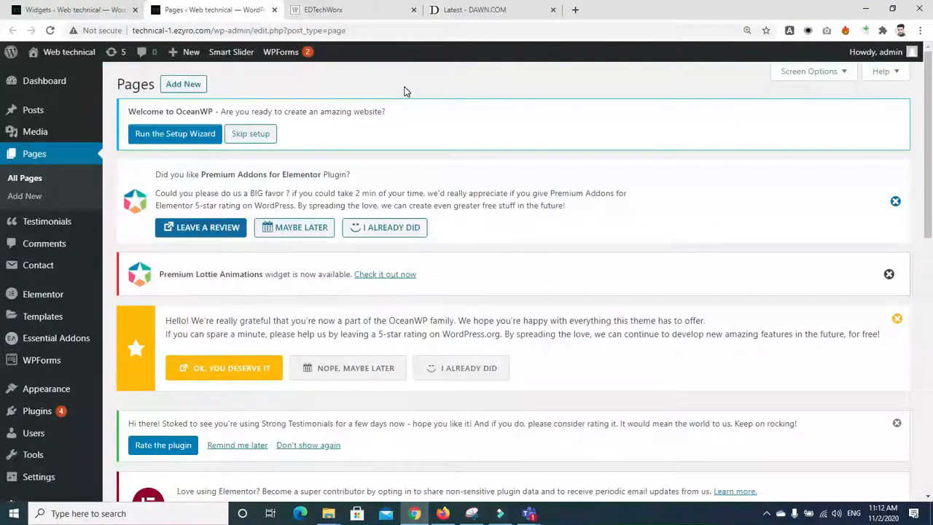
# Step: Edit the Shirts page and scroll down to its OceanWP Settings box
pyautogui.moveTo(931, 123); pyautogui.dragTo(932, 366)
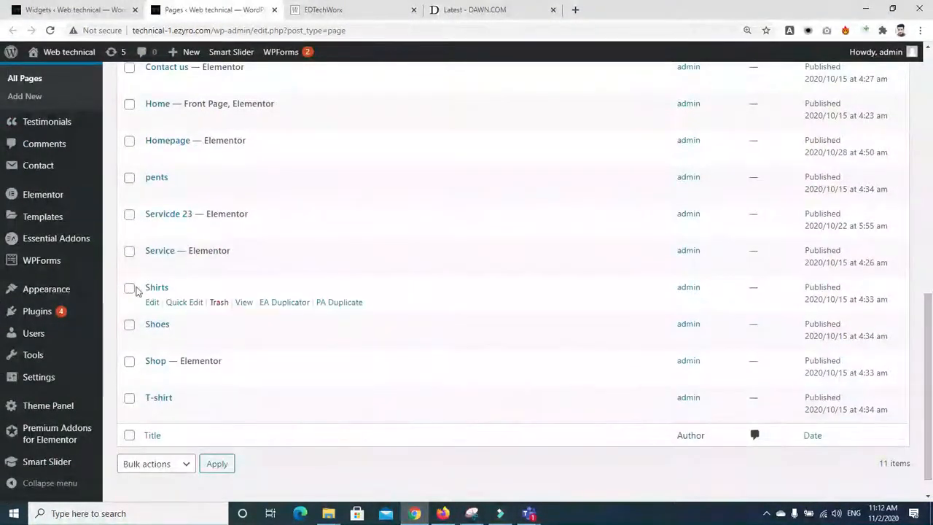
pyautogui.click(152, 304)
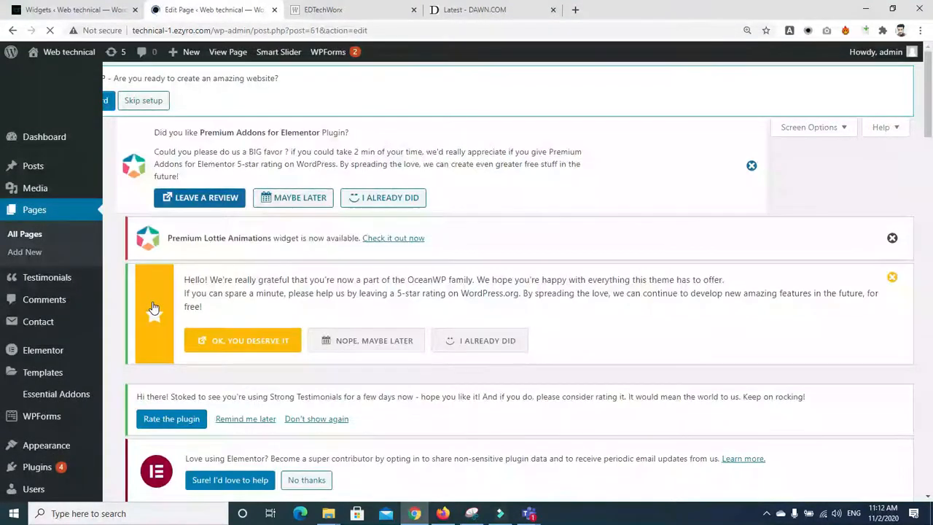
pyautogui.scroll(-6, 837, 161)
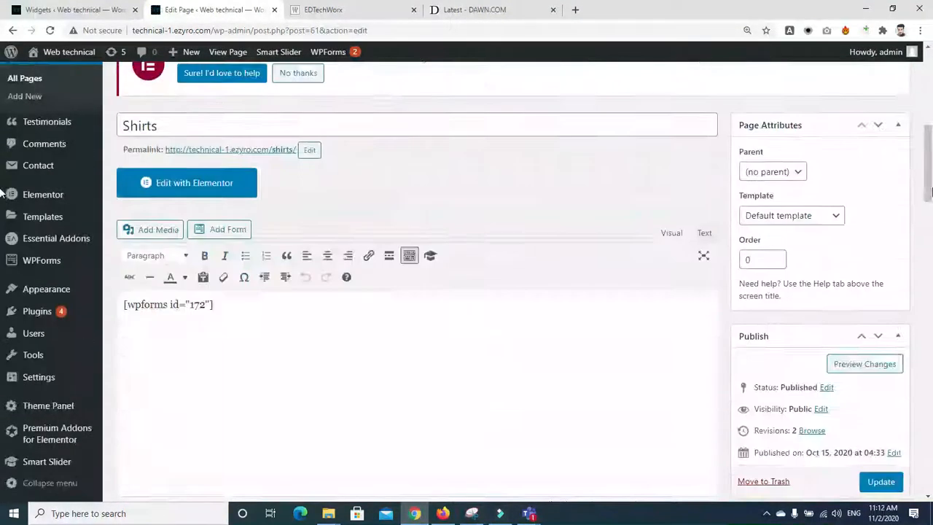
pyautogui.scroll(-5, 921, 167)
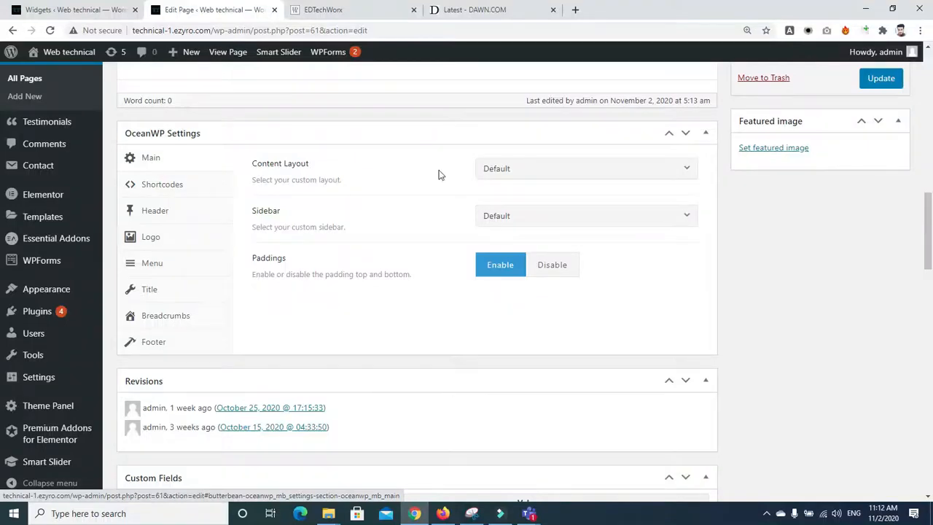
# Step: Set the page's OceanWP content layout to Right Sidebar
pyautogui.click(552, 172)
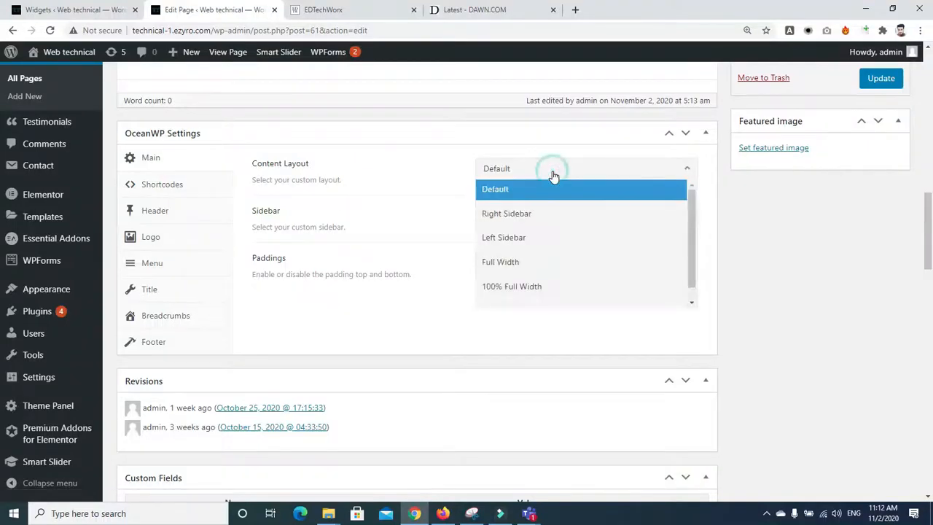
pyautogui.click(522, 217)
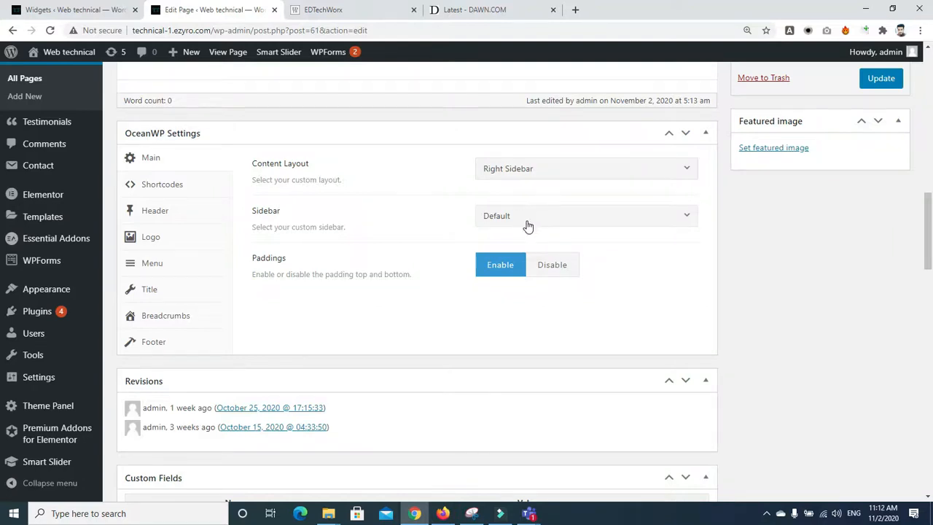
pyautogui.click(538, 223)
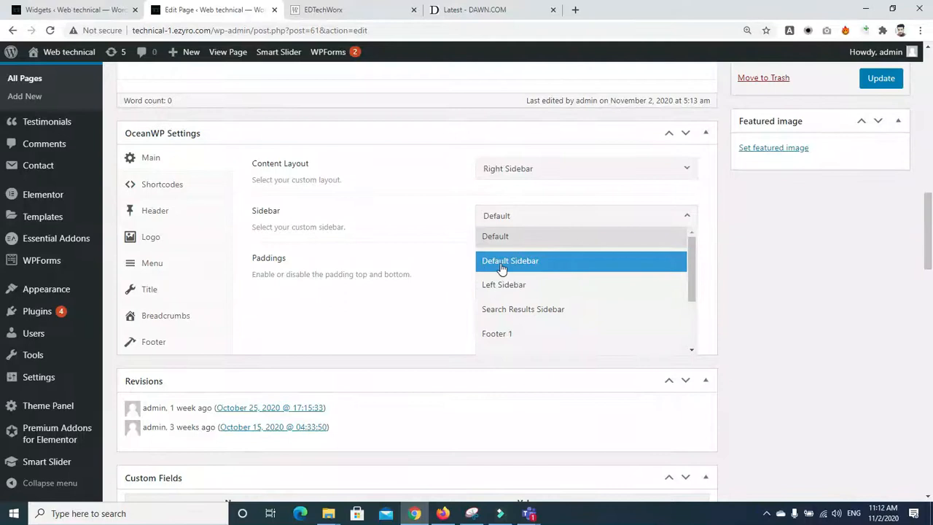
# Step: After checking the Widgets tab, pick Left Sidebar as the page sidebar and update the page
pyautogui.click(58, 9)
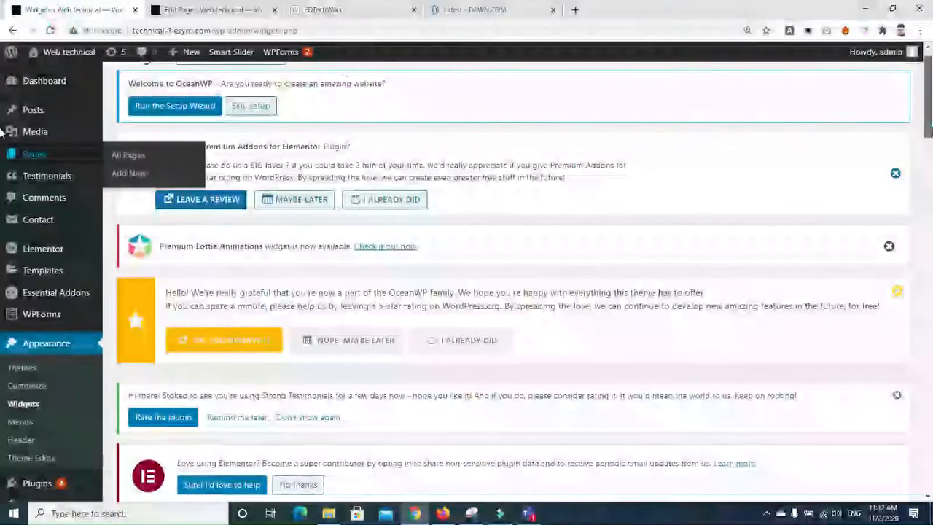
pyautogui.scroll(-5, 496, 102)
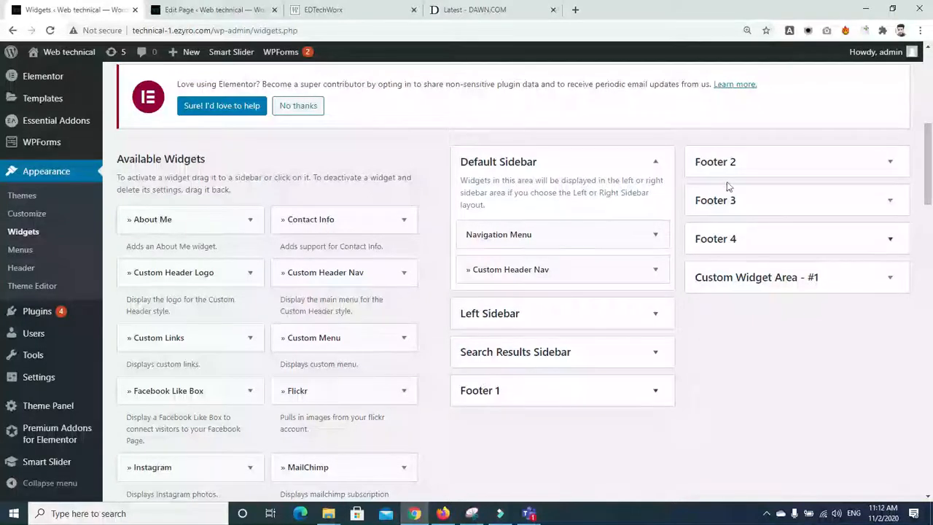
pyautogui.click(178, 10)
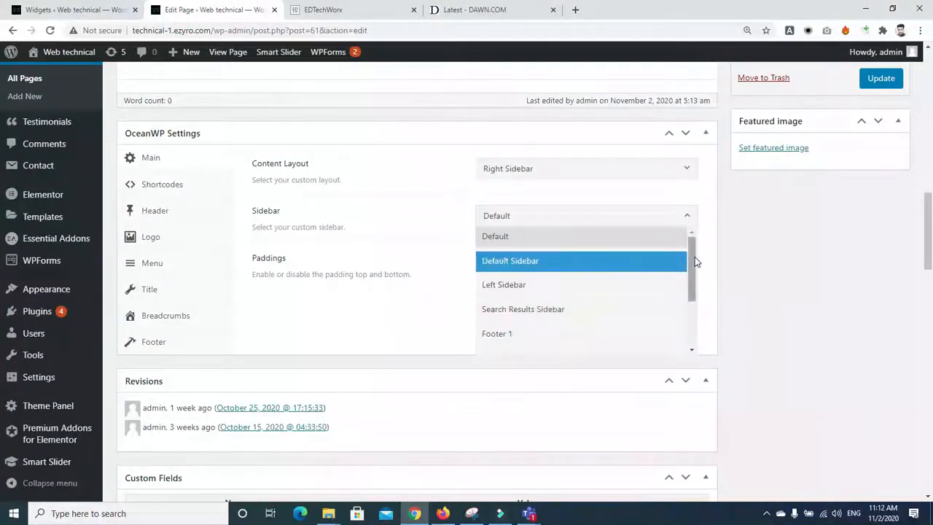
pyautogui.scroll(-1, 694, 261)
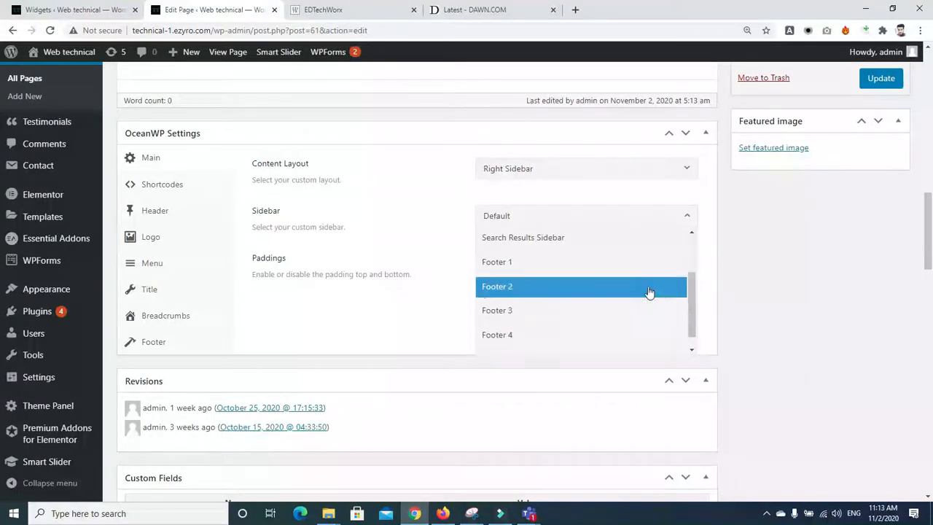
pyautogui.scroll(-1, 689, 286)
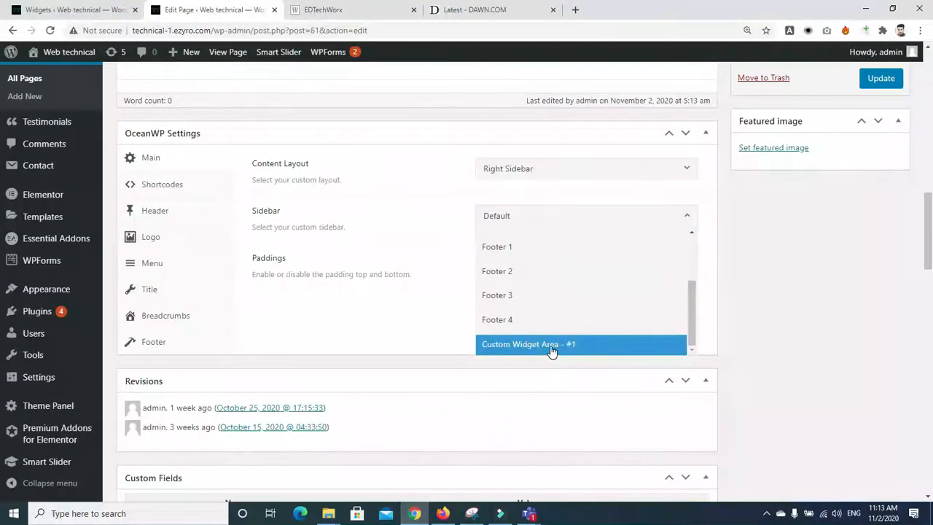
pyautogui.scroll(3, 697, 313)
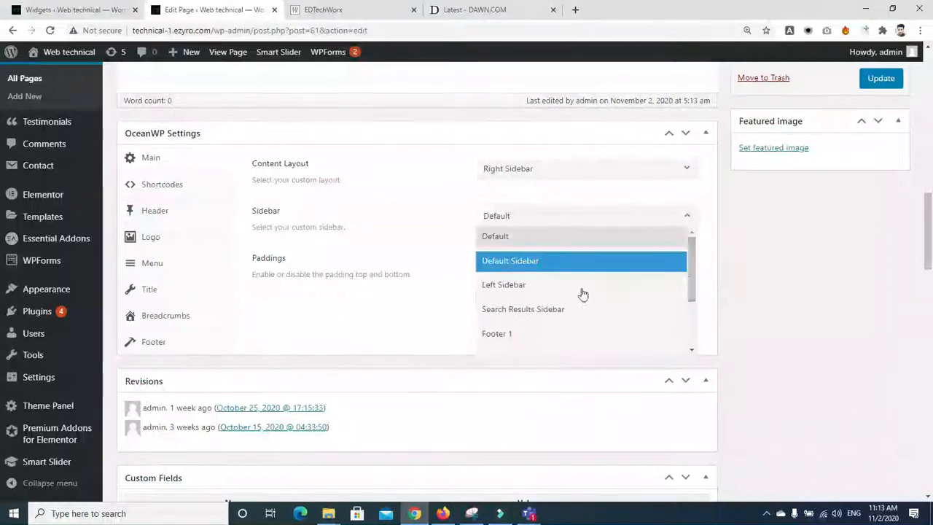
pyautogui.click(495, 286)
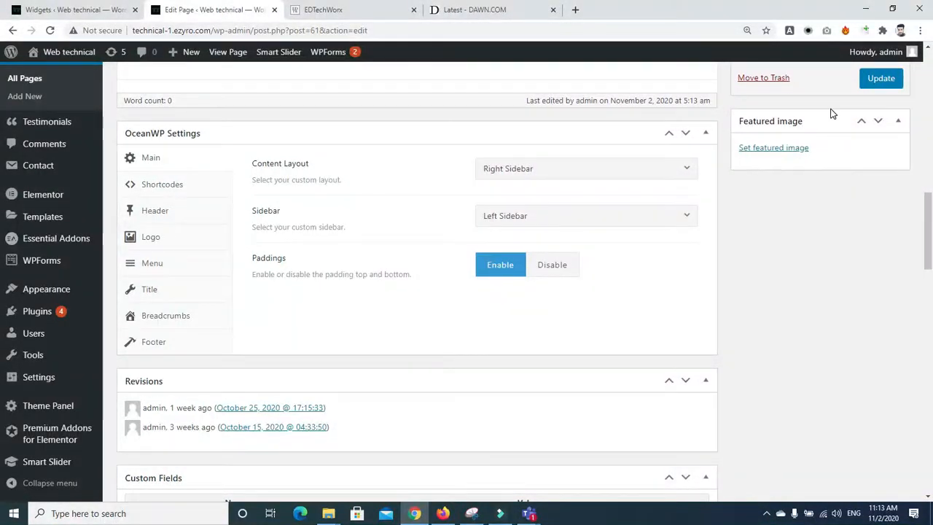
pyautogui.click(873, 87)
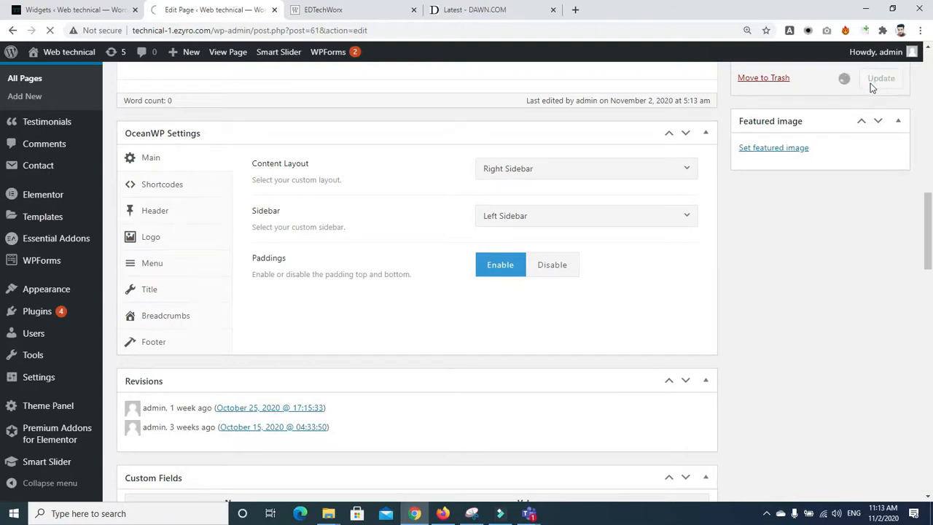
# Step: Open the Shirts page preview in a new tab
pyautogui.moveTo(929, 256); pyautogui.dragTo(931, 210)
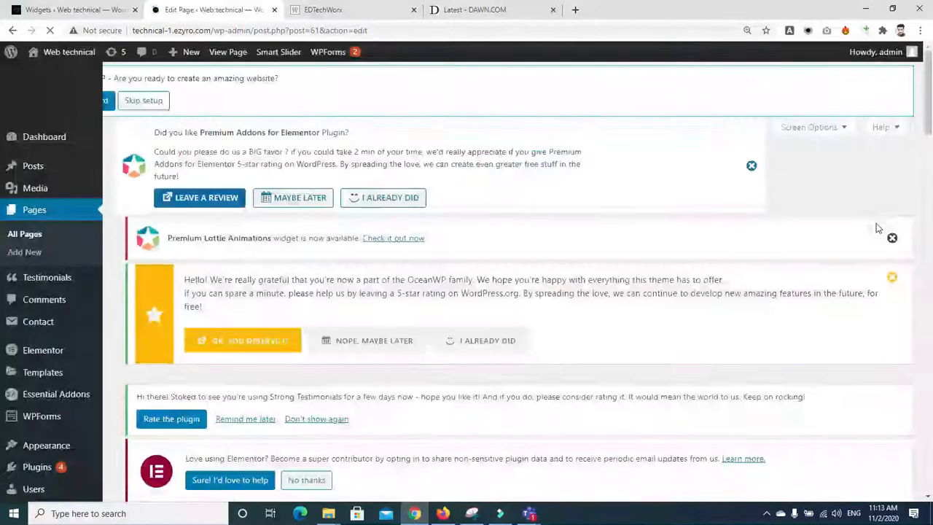
pyautogui.moveTo(928, 82); pyautogui.dragTo(931, 175)
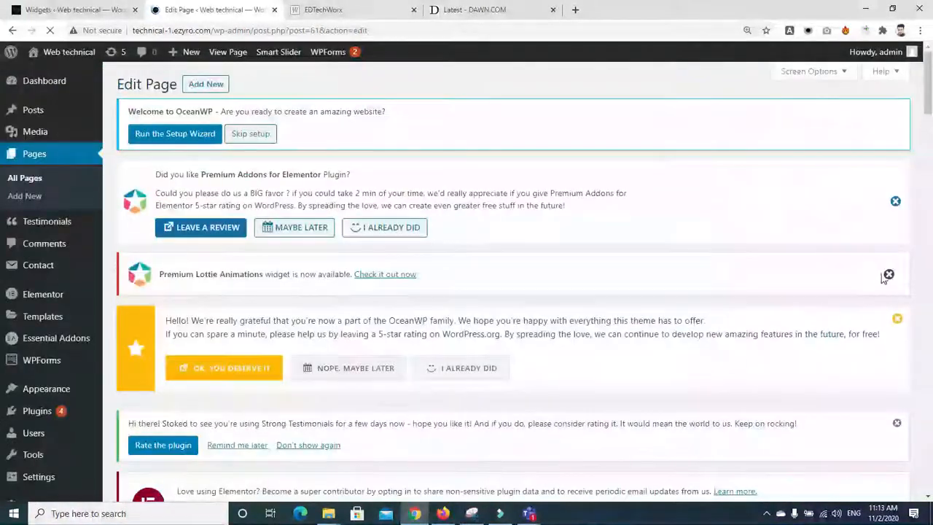
pyautogui.moveTo(931, 103); pyautogui.dragTo(931, 204)
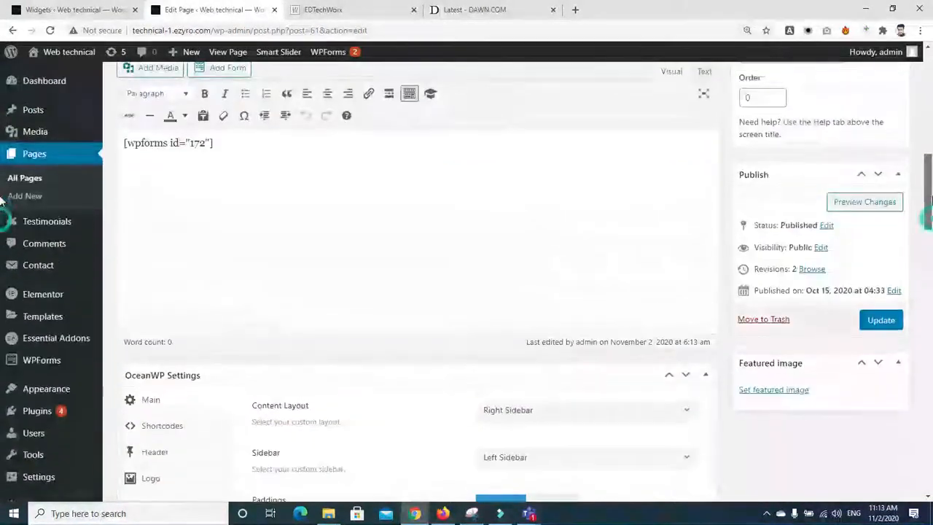
pyautogui.rightClick(850, 211)
pyautogui.click(842, 215)
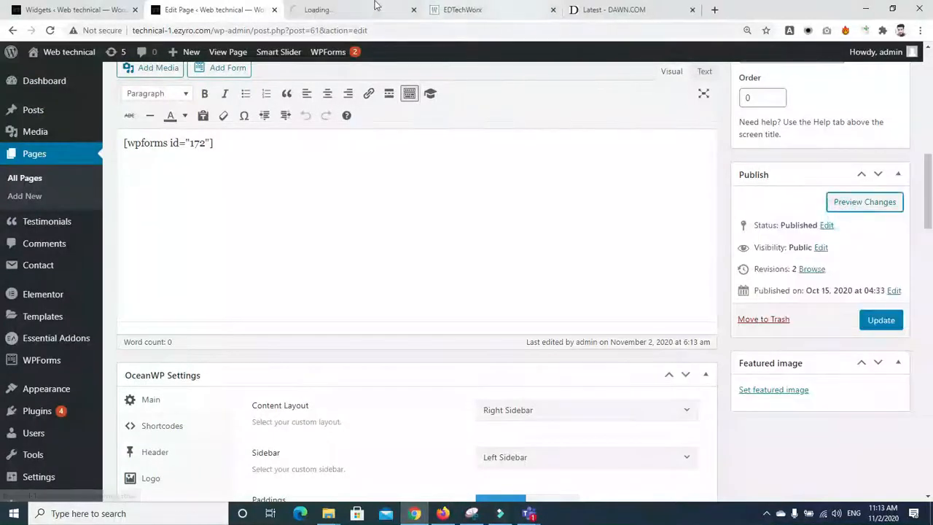
pyautogui.click(350, 9)
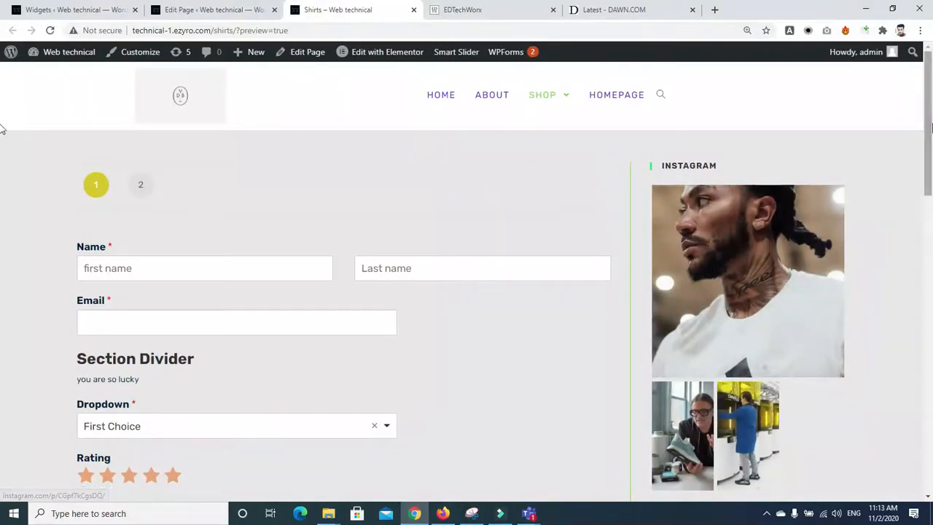
# Step: Scroll to the sidebar and advance the post carousel through to its last slide
pyautogui.scroll(-2, 1, 146)
pyautogui.scroll(-3, 1, 231)
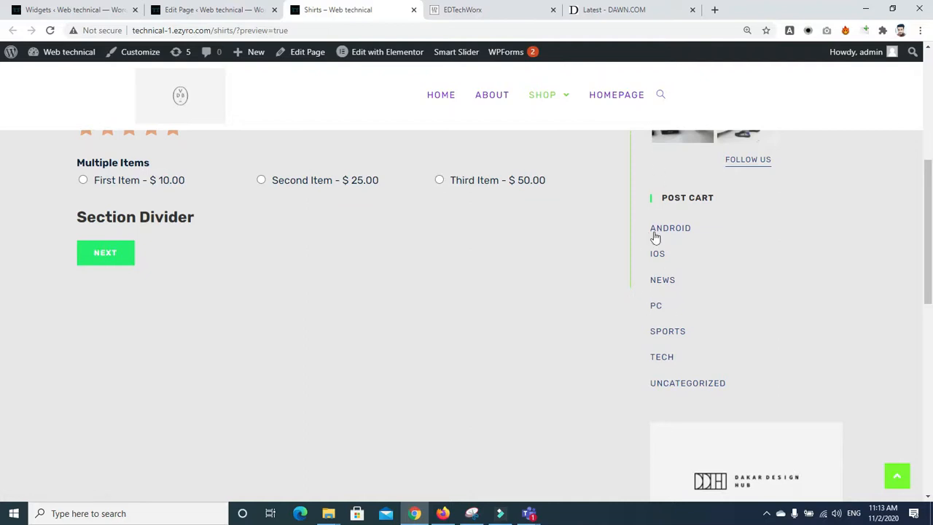
pyautogui.scroll(-3, 2, 229)
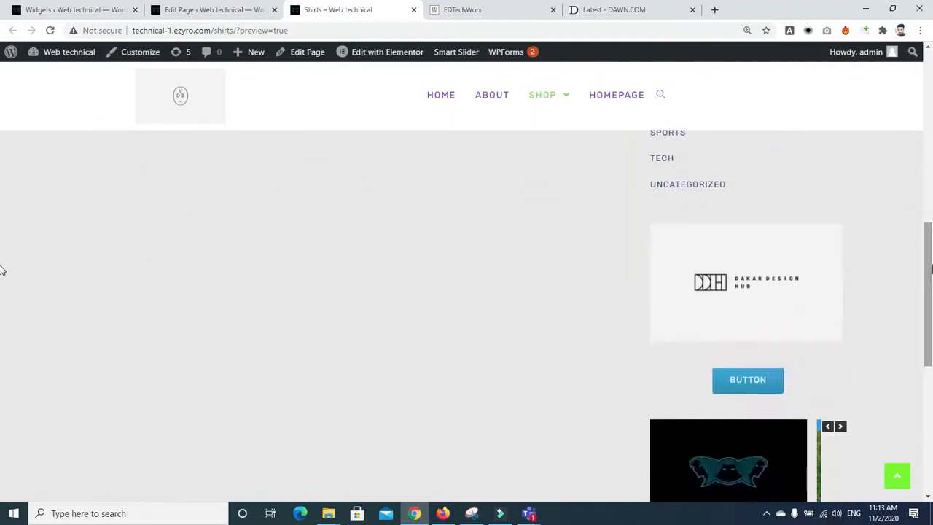
pyautogui.scroll(-2, 2, 291)
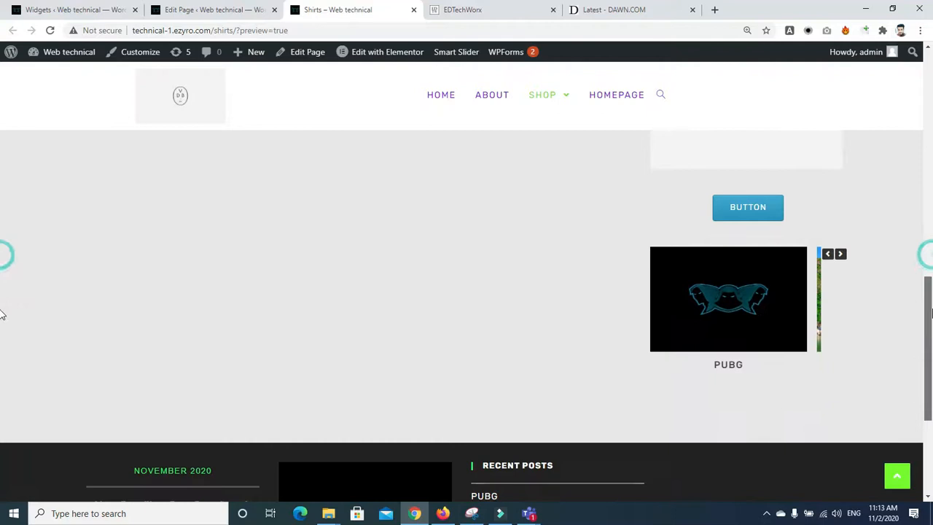
pyautogui.click(841, 253)
pyautogui.click(841, 254)
pyautogui.click(840, 254)
pyautogui.click(841, 254)
pyautogui.click(841, 254)
pyautogui.click(840, 254)
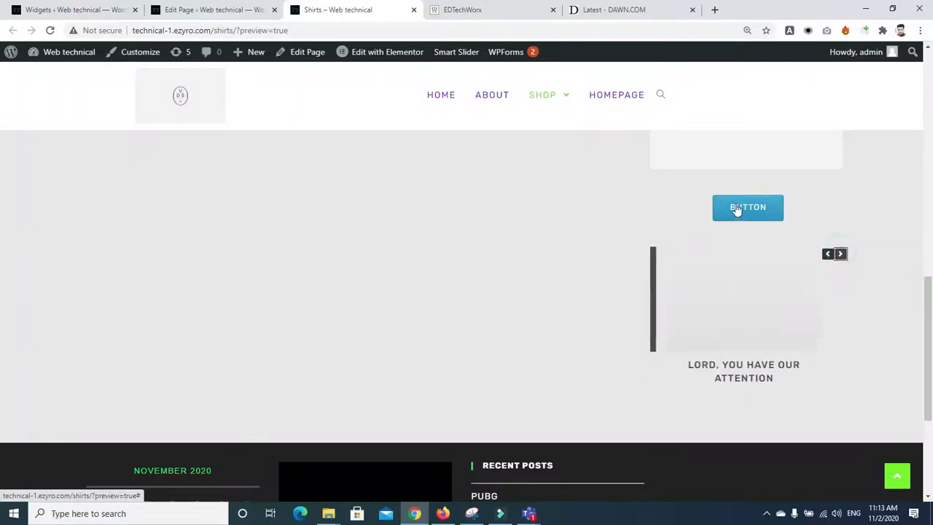
# Step: Try the sidebar button, cycle the carousel back to the PUBG slide, and scroll up
pyautogui.click(744, 212)
pyautogui.moveTo(931, 127); pyautogui.dragTo(931, 333)
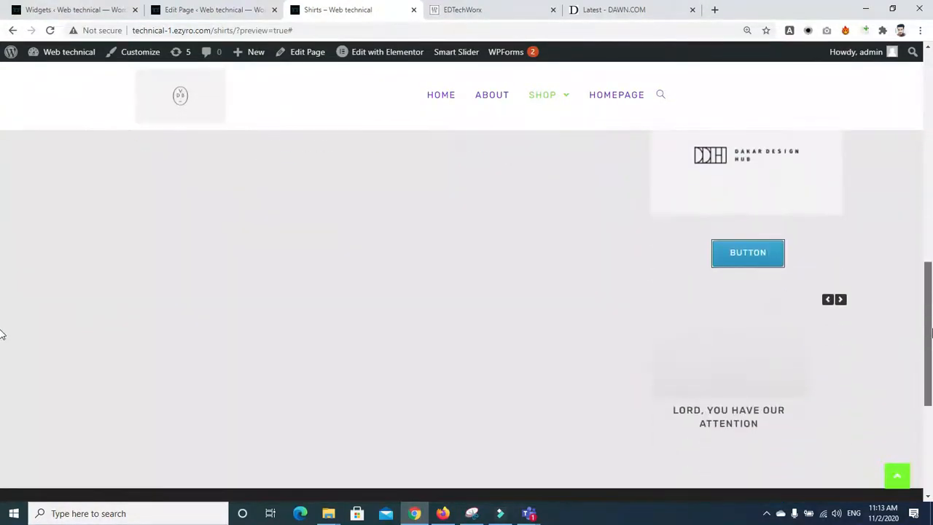
pyautogui.click(843, 301)
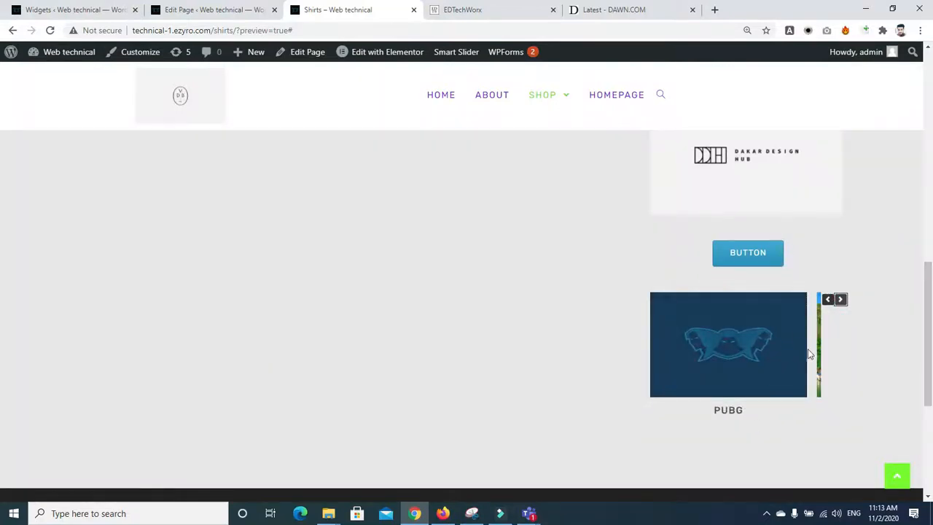
pyautogui.scroll(15, 2, 328)
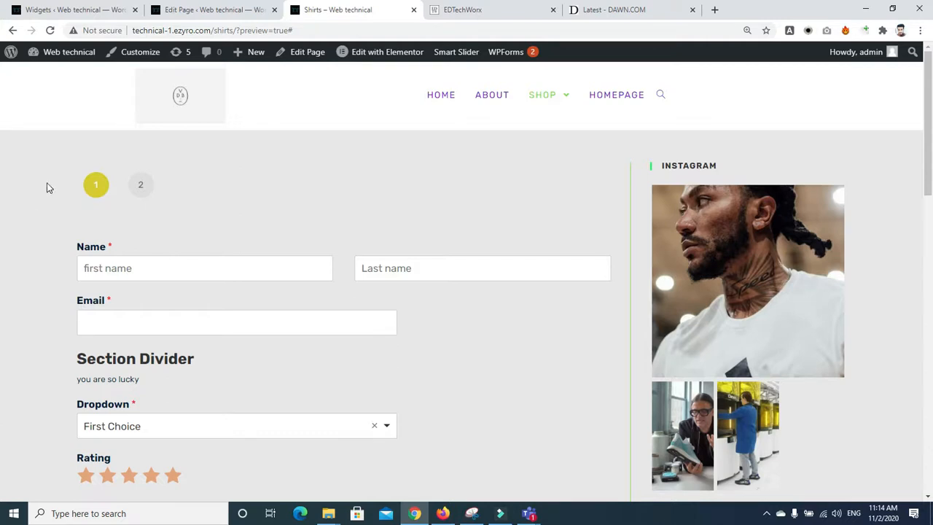
# Step: Return to the Shirts page editor and launch Appearance > Customize
pyautogui.click(188, 11)
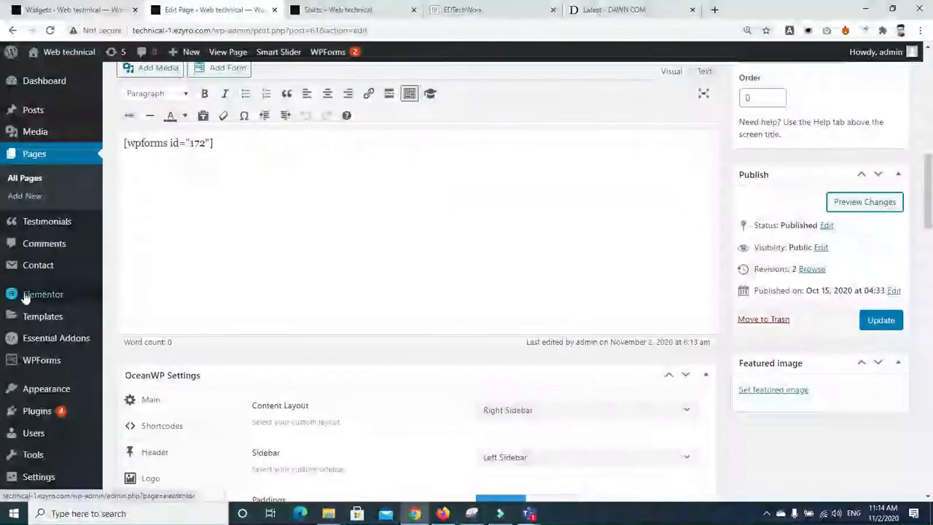
pyautogui.moveTo(45, 222)
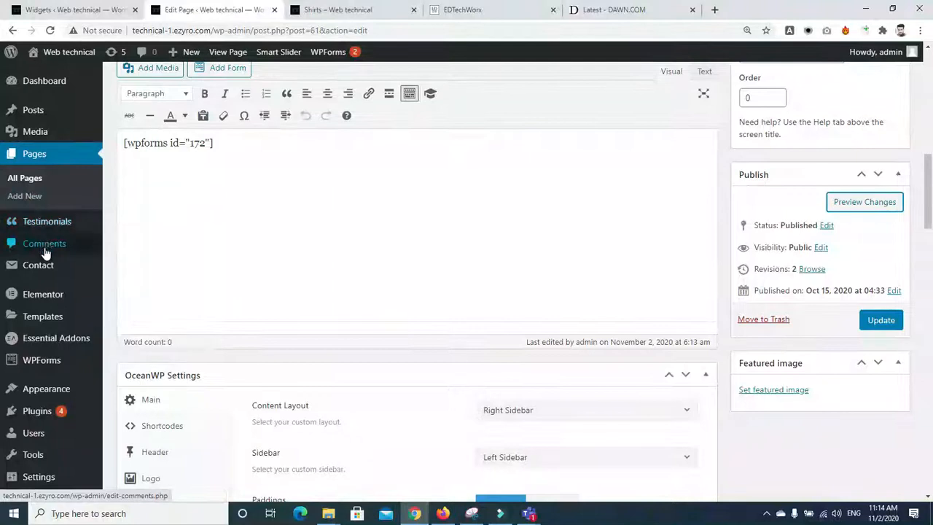
pyautogui.moveTo(49, 397)
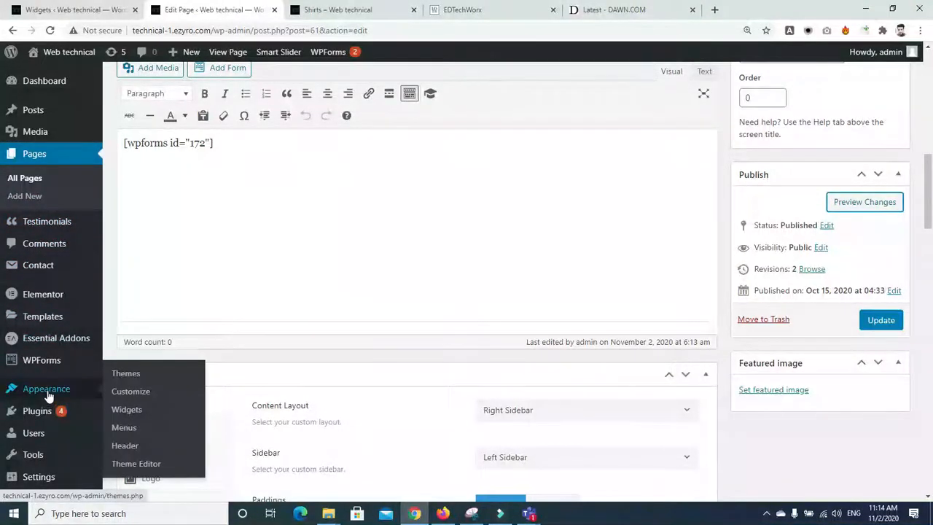
pyautogui.click(115, 393)
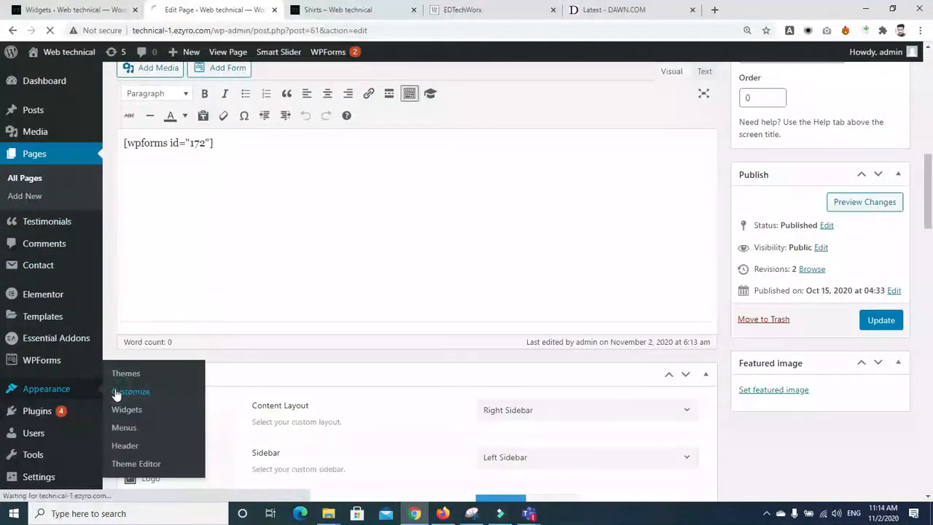
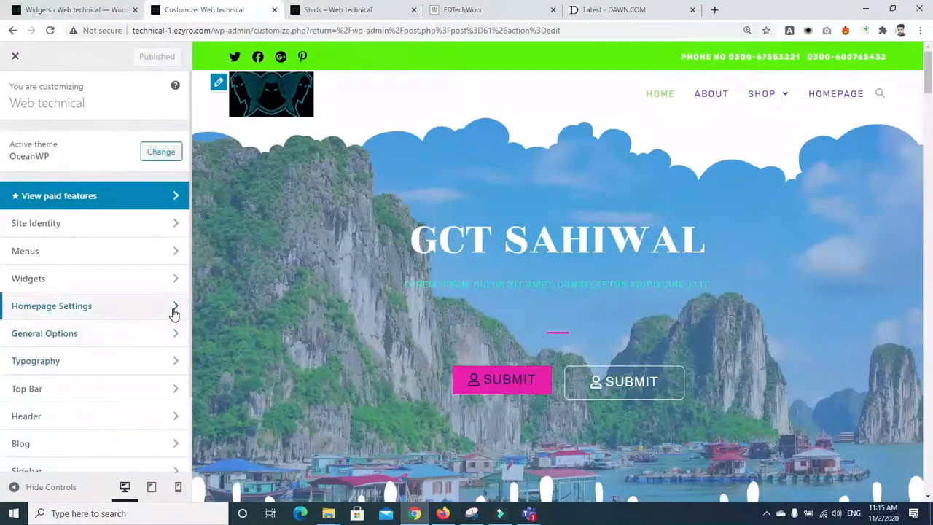
# Step: Open General Options' General Settings (Wide layout, 1200 px container, 72% content, 28% sidebar) after glancing at General Styling
pyautogui.click(100, 335)
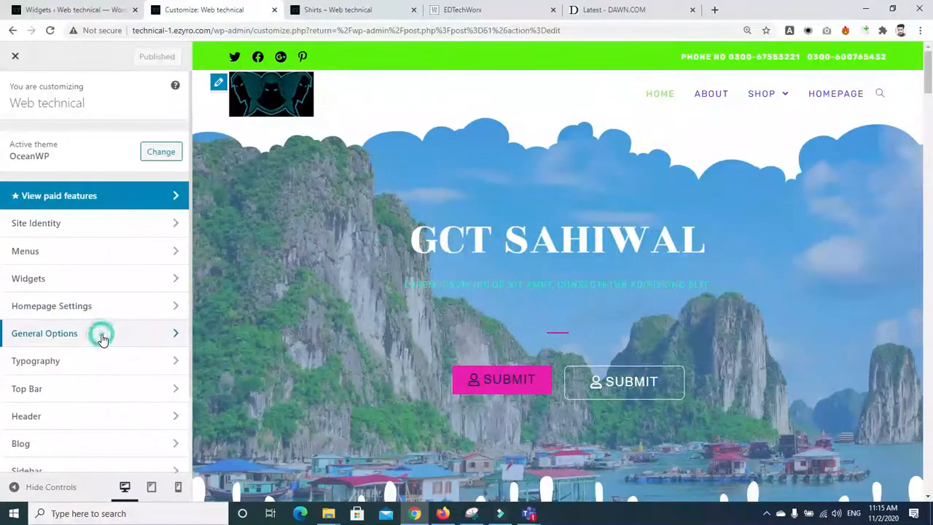
pyautogui.click(59, 146)
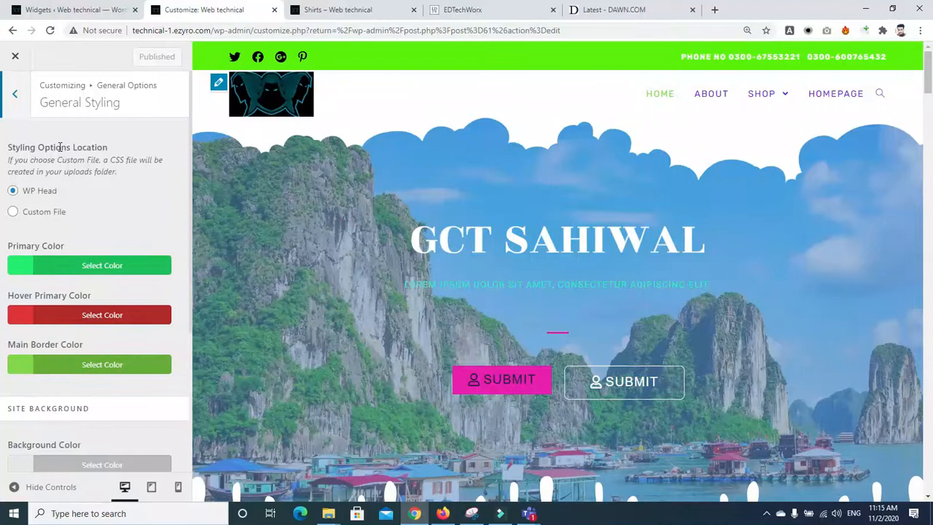
pyautogui.click(15, 98)
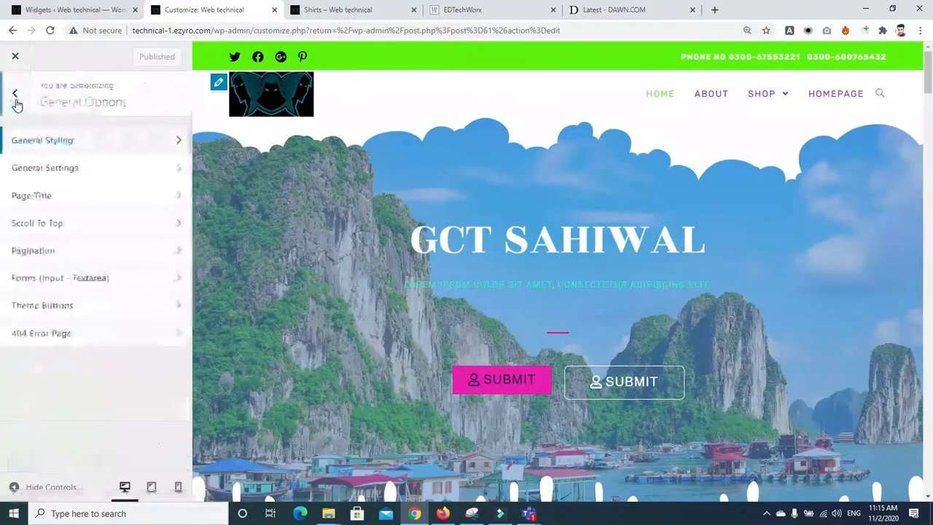
pyautogui.click(73, 182)
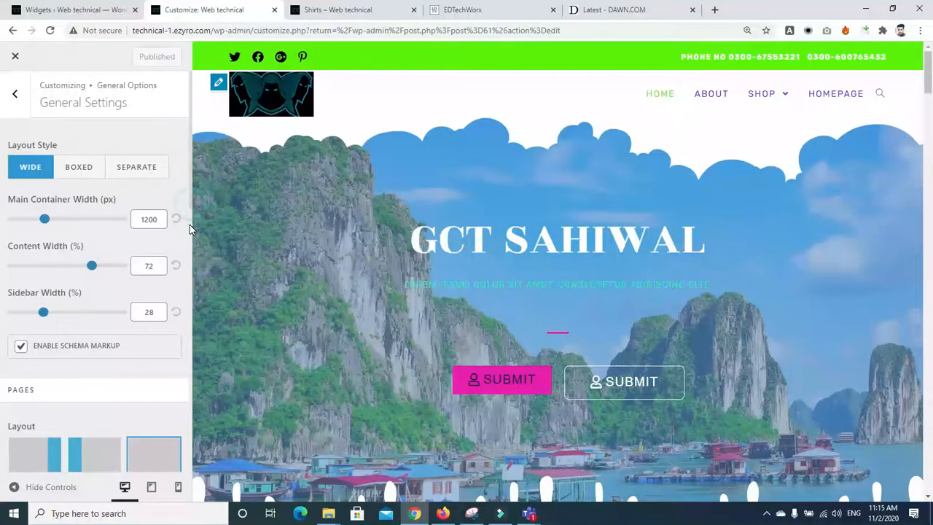
# Step: Scroll down to the Pages Layout options and switch pages from Full Width to Right Sidebar
pyautogui.scroll(-1, 183, 234)
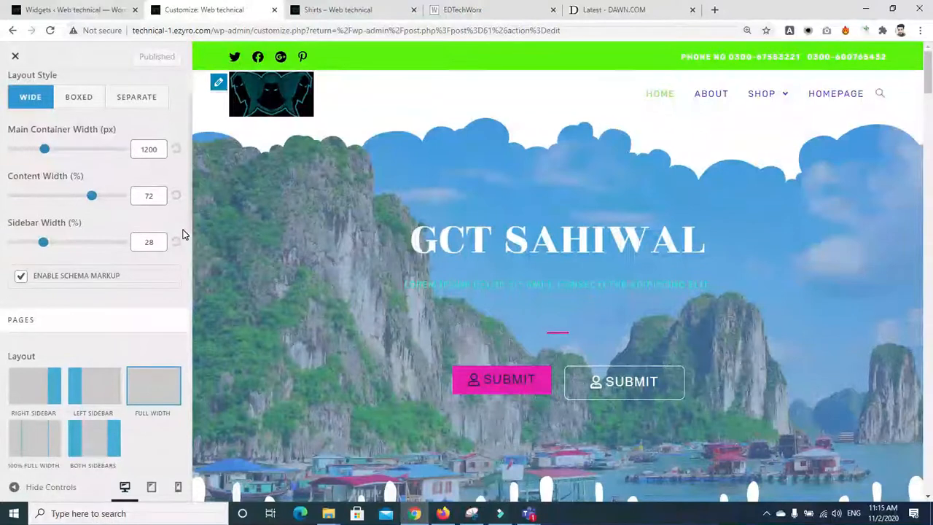
pyautogui.scroll(-1, 184, 233)
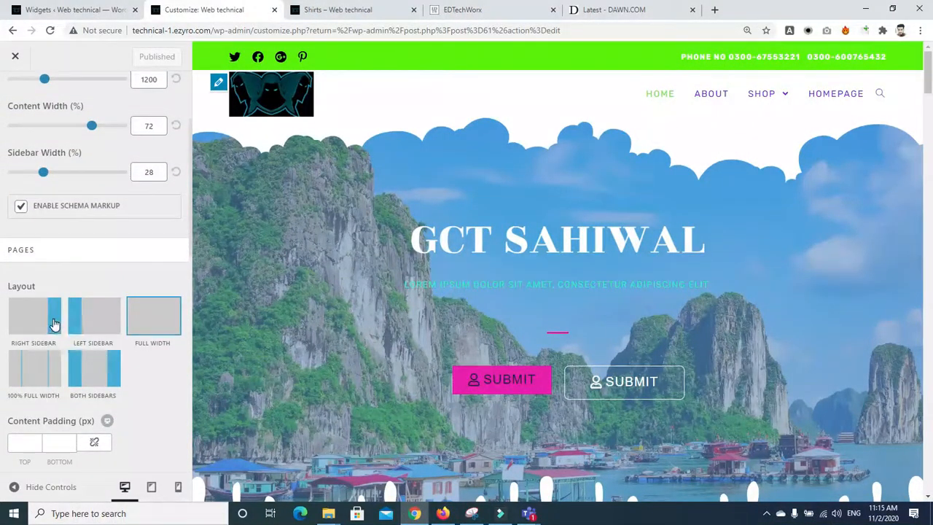
pyautogui.click(29, 320)
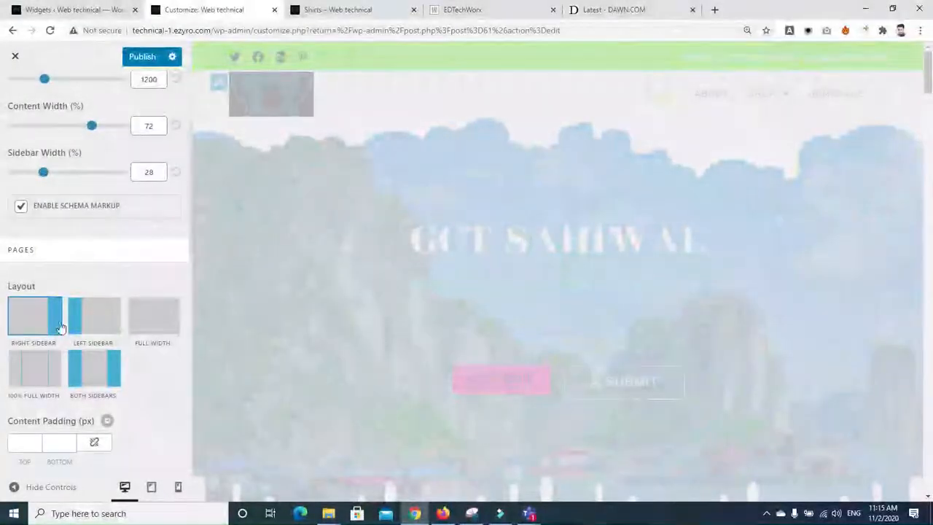
# Step: Set the Pages layout back to Full Width, publish it, and view the Shirts page tab
pyautogui.click(148, 334)
pyautogui.click(17, 341)
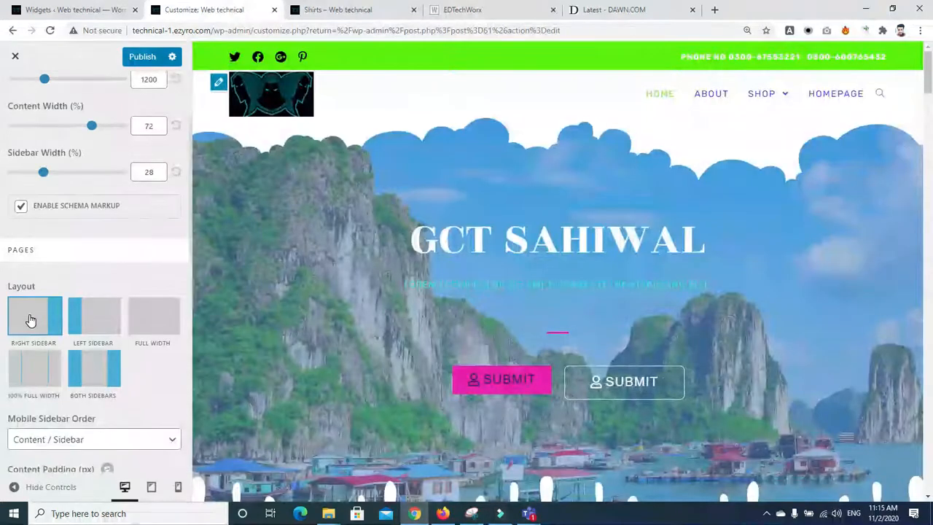
pyautogui.click(155, 323)
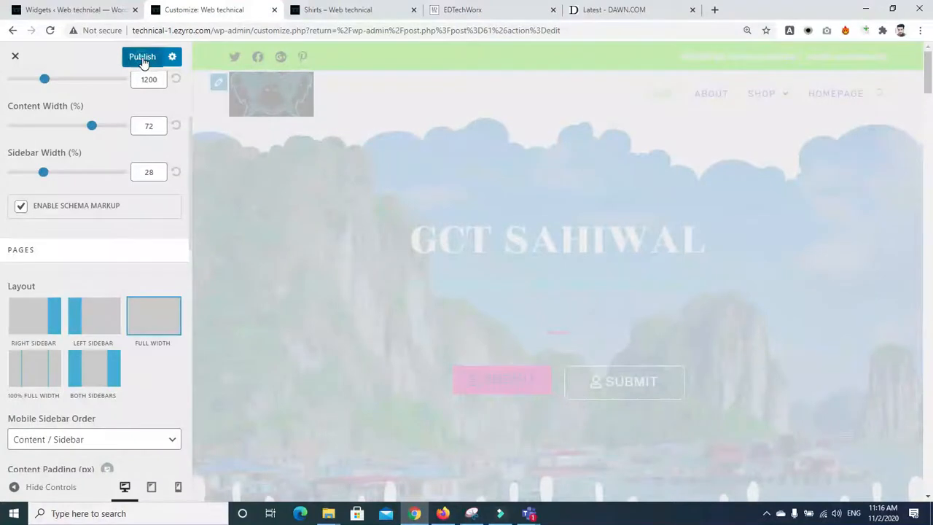
pyautogui.click(146, 57)
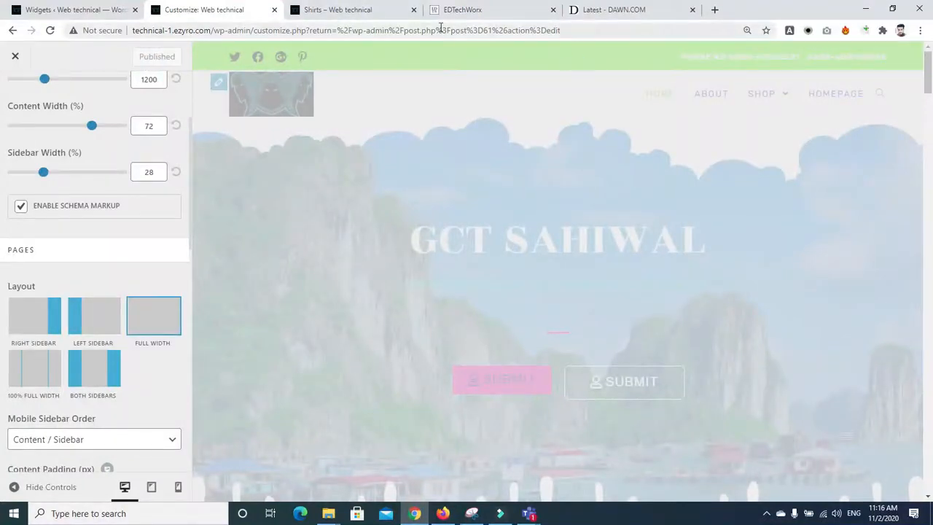
pyautogui.click(347, 11)
pyautogui.moveTo(931, 91)
pyautogui.mouseDown()
pyautogui.moveTo(932, 371)
pyautogui.moveTo(931, 95)
pyautogui.mouseUp()
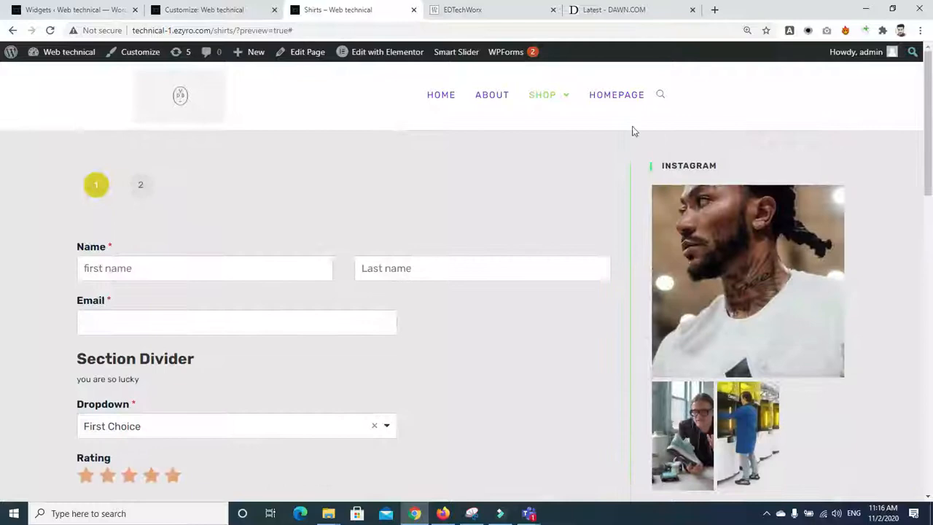